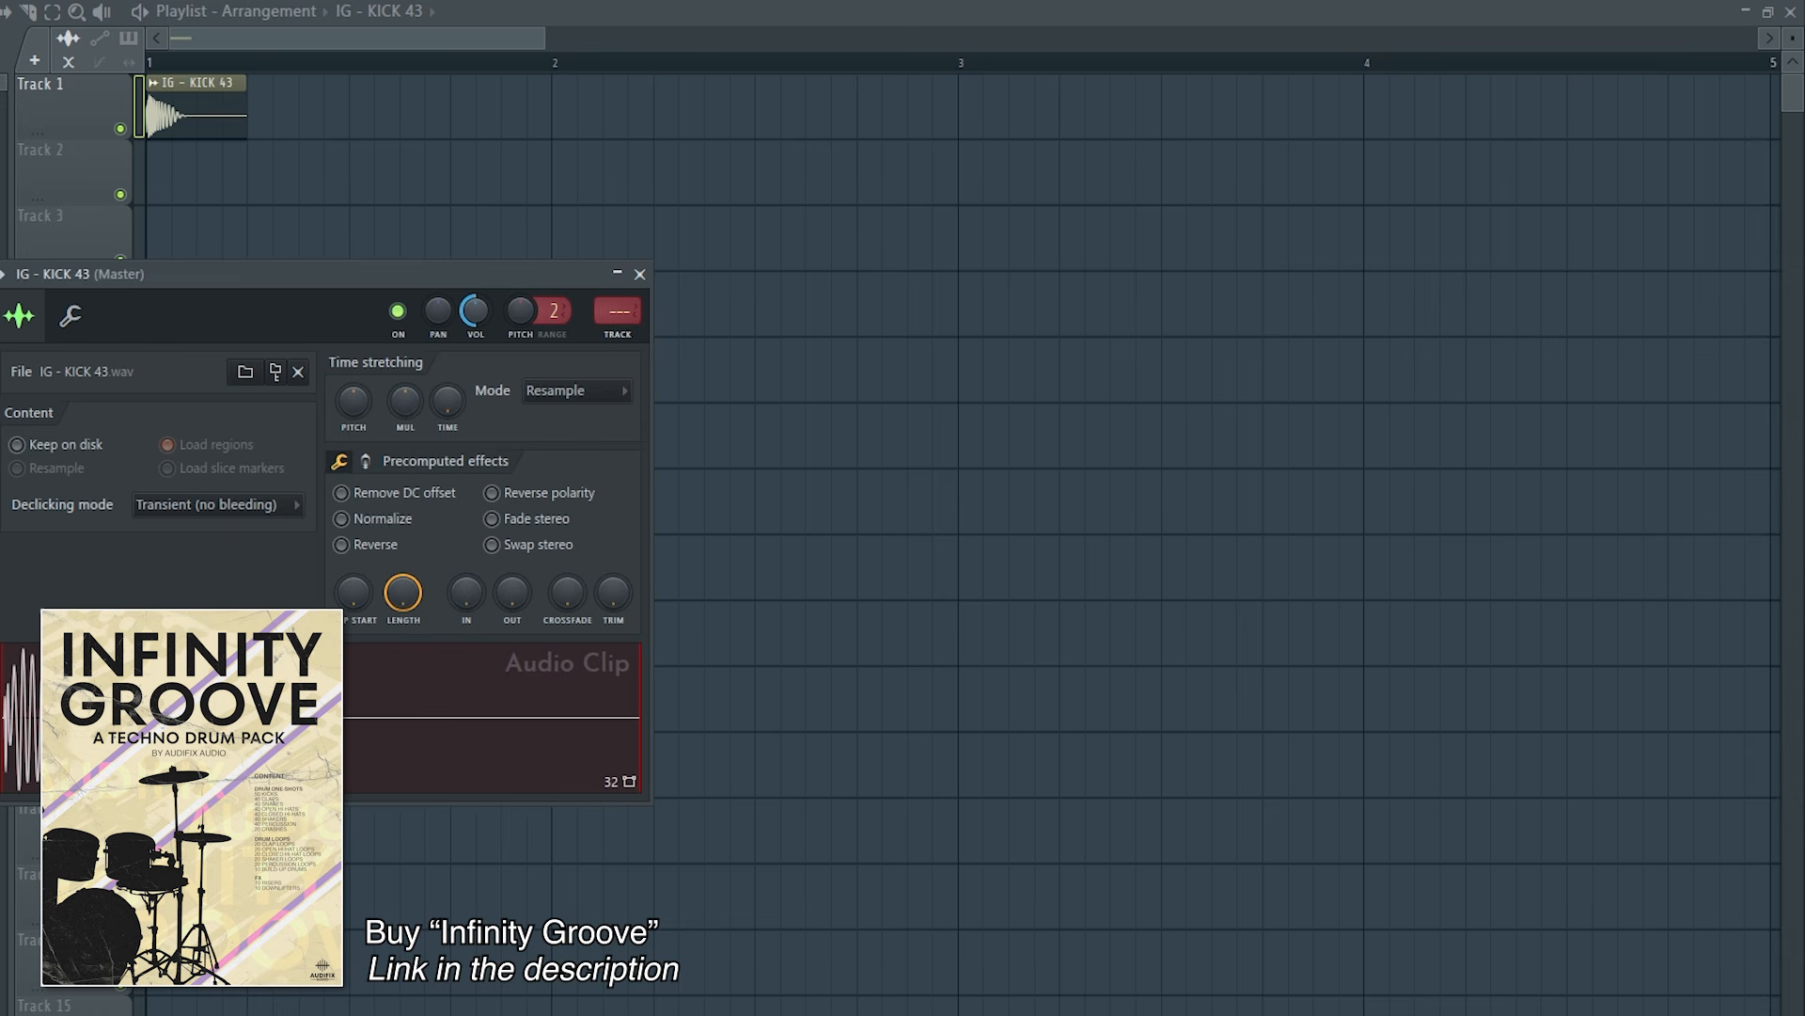
# Close the kick's sample settings and repeat the IG - KICK 43 clip on every beat of the first four bars of Track 1.
pyautogui.click(640, 274)
pyautogui.hotkey('ctrl', 'b')
pyautogui.hotkey('ctrl', 'b')
pyautogui.hotkey('ctrl', 'b')
pyautogui.hotkey('ctrl', 'b')
pyautogui.hotkey('ctrl', 'b')
pyautogui.hotkey('ctrl', 'b')
pyautogui.hotkey('ctrl', 'b')
pyautogui.hotkey('ctrl', 'b')
pyautogui.hotkey('ctrl', 'b')
pyautogui.hotkey('ctrl', 'b')
pyautogui.hotkey('ctrl', 'b')
pyautogui.hotkey('ctrl', 'b')
pyautogui.hotkey('ctrl', 'b')
pyautogui.hotkey('ctrl', 'b')
pyautogui.hotkey('ctrl', 'b')
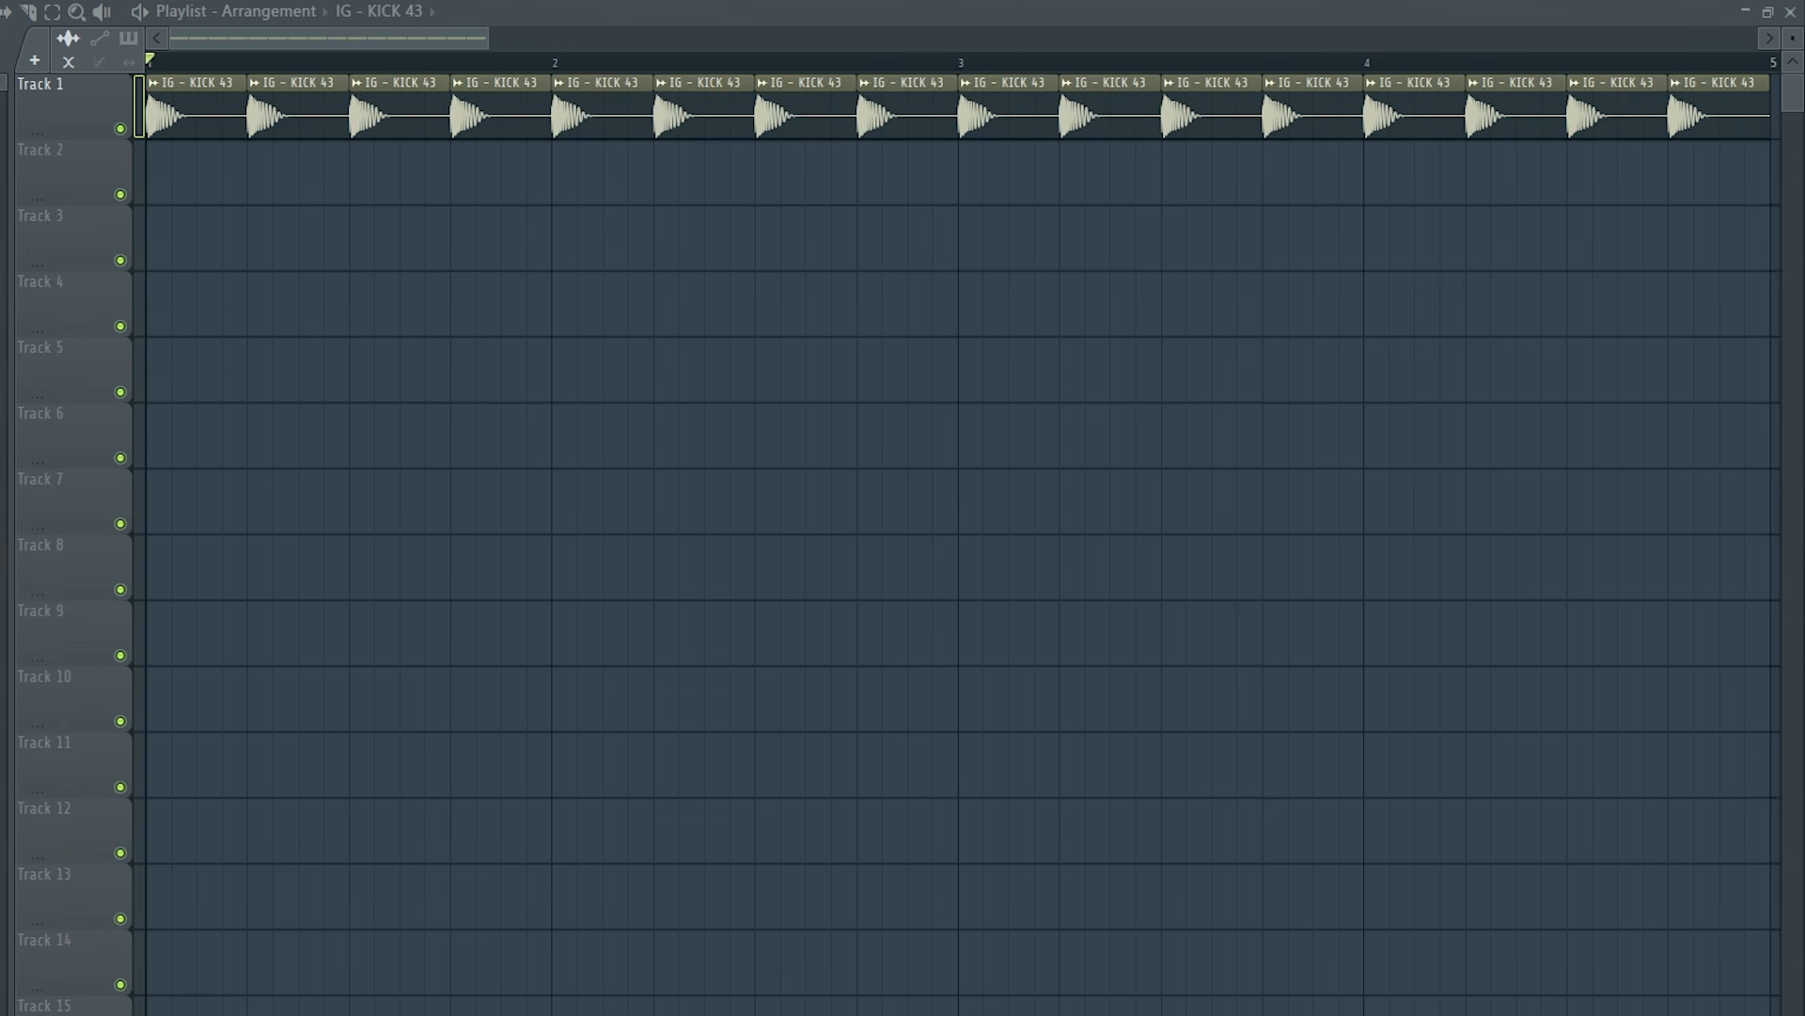
# Place the IG - CLAP 10 sample on beat 2 of bar 1 in Track 2, lower its volume and play it with the kick.
pyautogui.moveTo(2, 310)
pyautogui.mouseDown()
pyautogui.moveTo(194, 241)
pyautogui.moveTo(294, 175)
pyautogui.mouseUp()
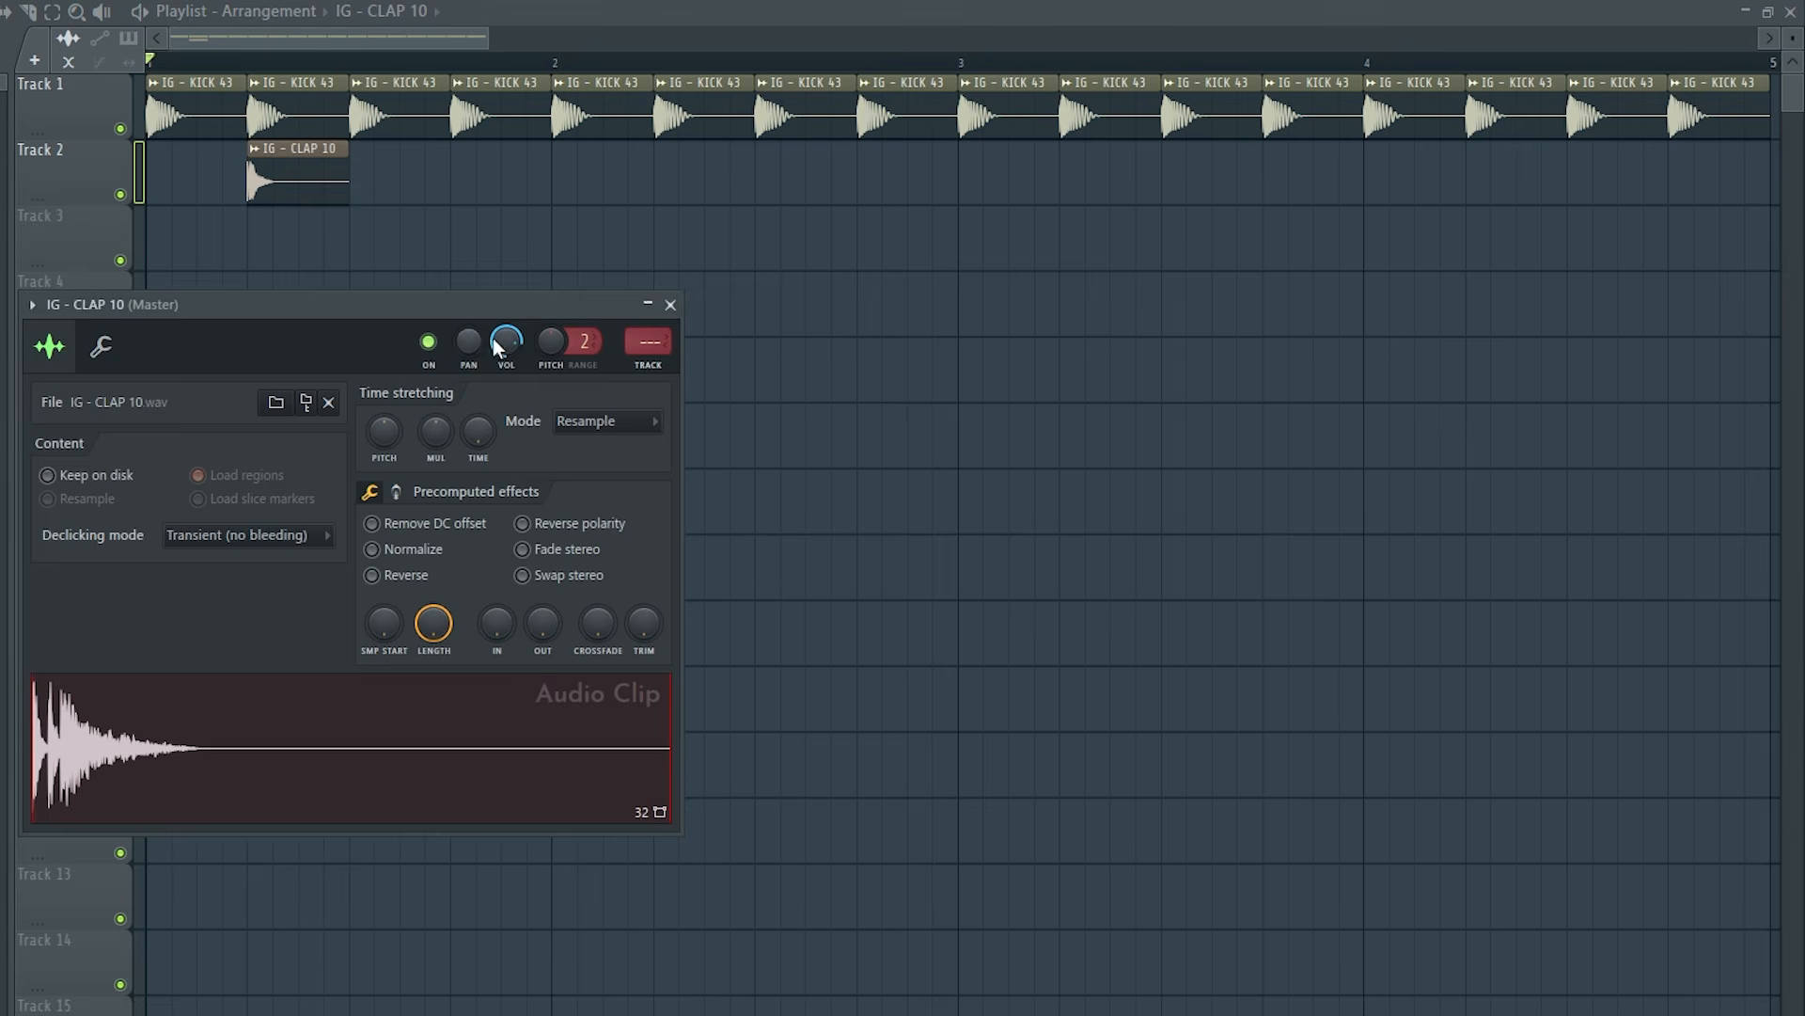
pyautogui.moveTo(526, 341); pyautogui.dragTo(523, 349)
pyautogui.moveTo(503, 350); pyautogui.dragTo(503, 433)
pyautogui.press('space')
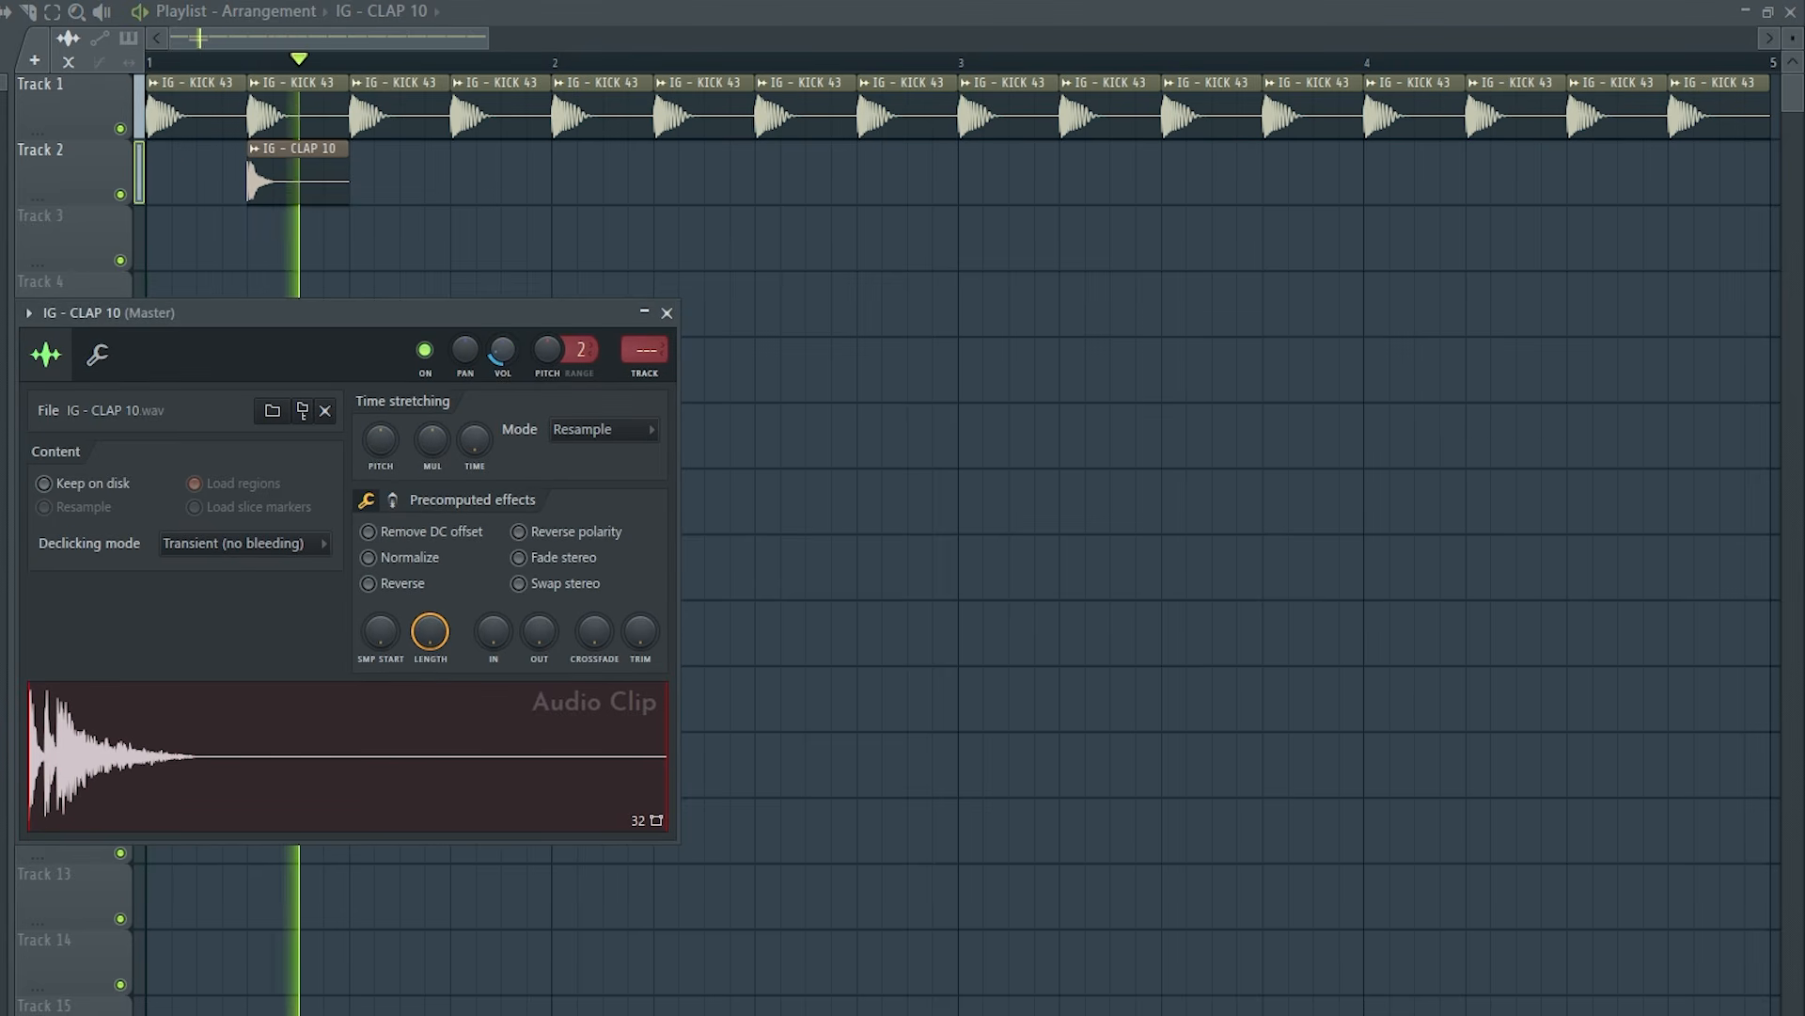
pyautogui.press('space')
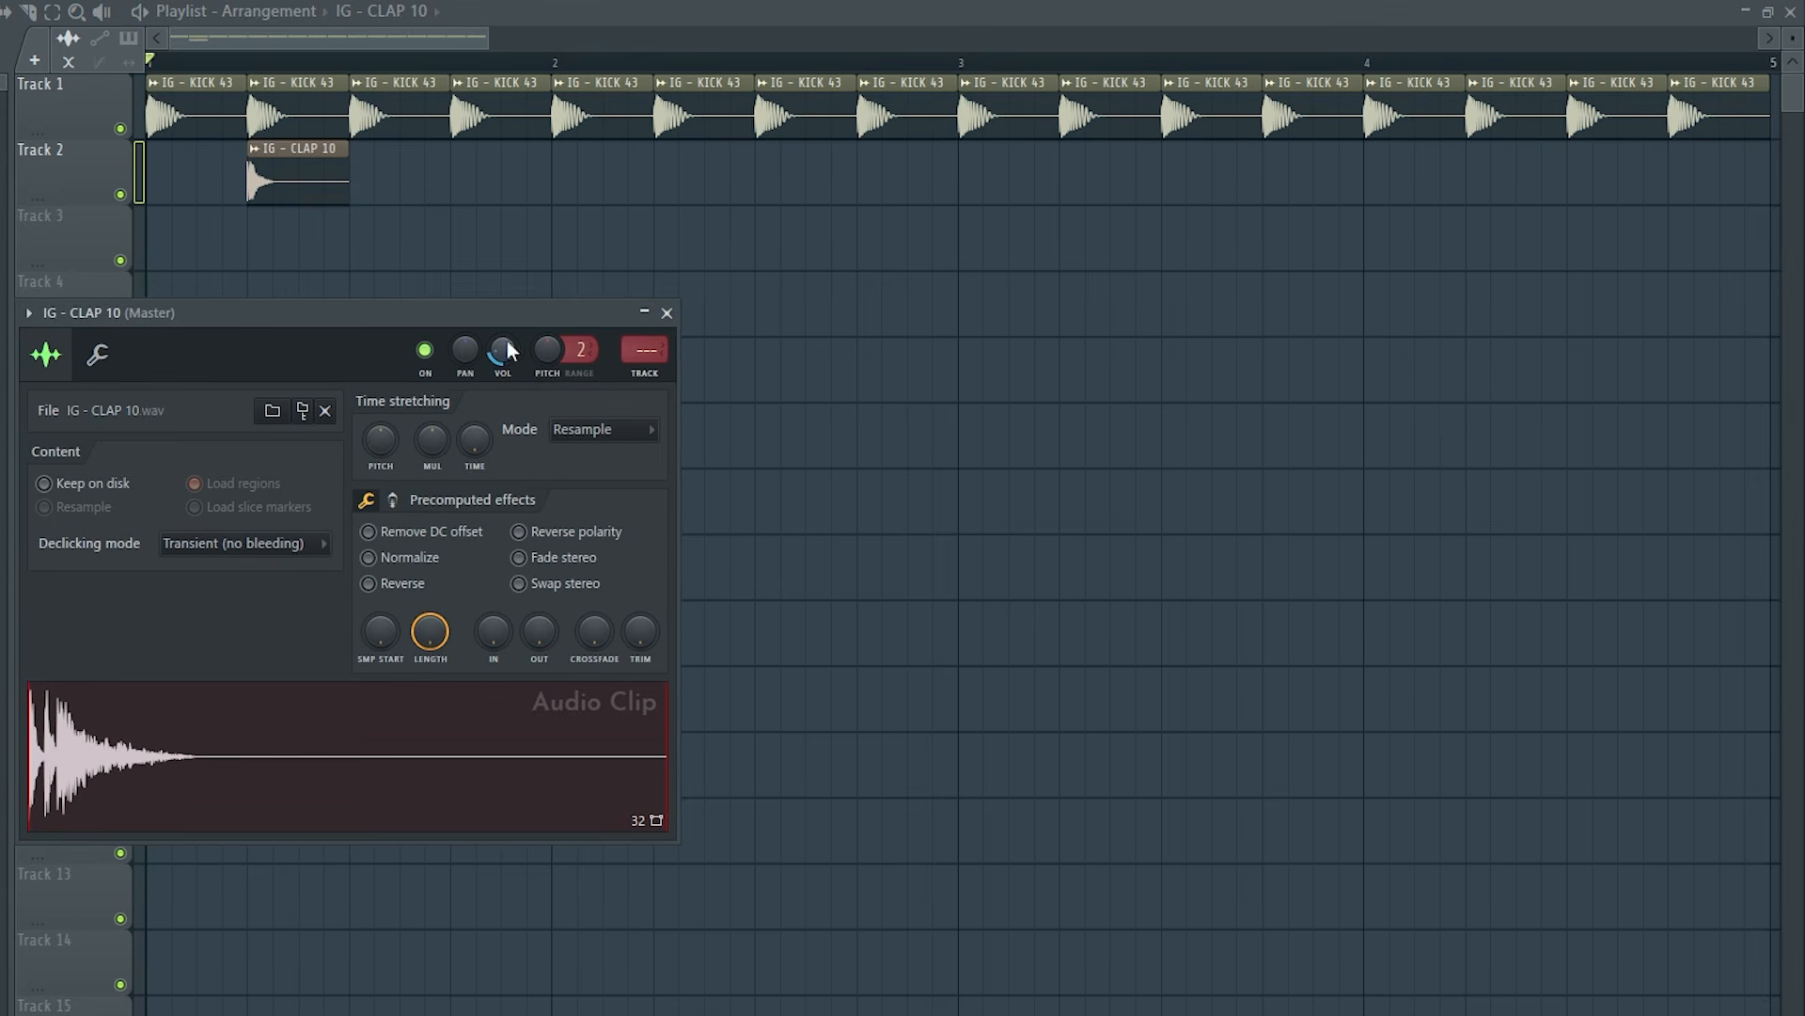
# Add a clap on beat 4 and repeat the two-clap pattern on Track 2 through the end of bar 4.
pyautogui.click(668, 312)
pyautogui.click(458, 182)
pyautogui.moveTo(556, 66); pyautogui.dragTo(146, 64)
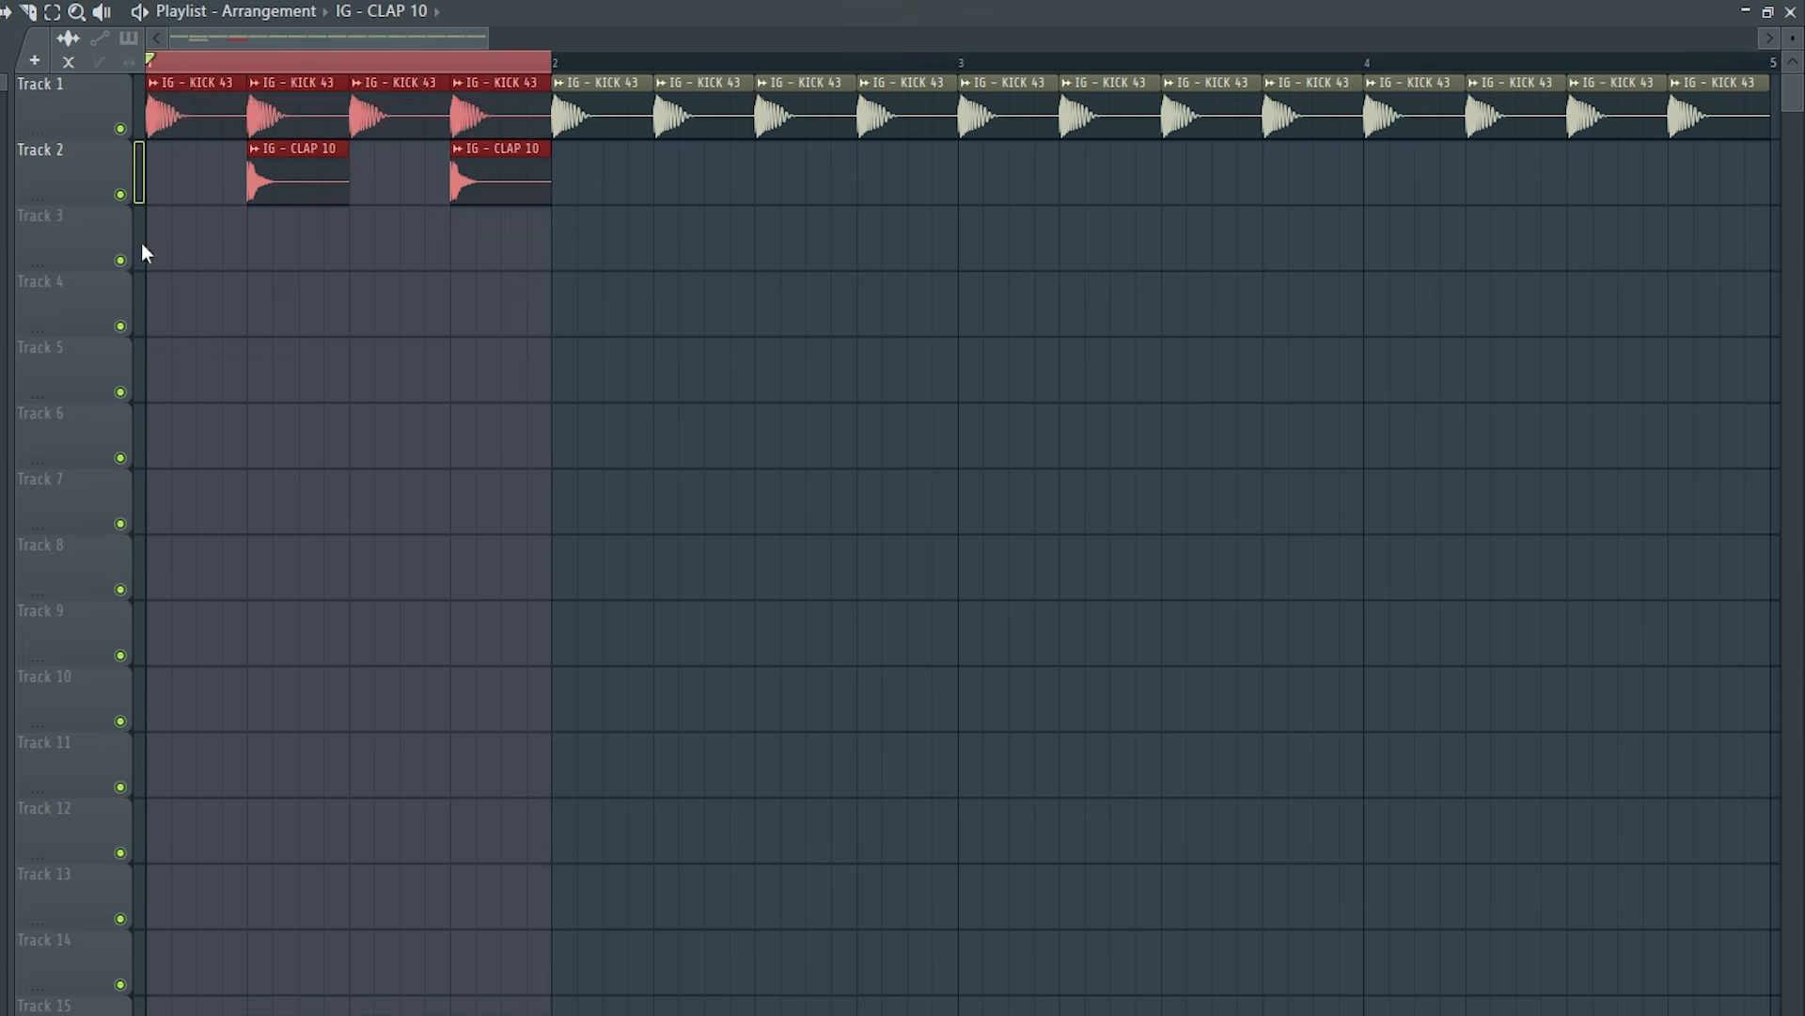
pyautogui.moveTo(700, 303); pyautogui.dragTo(227, 171)
pyautogui.hotkey('ctrl', 'b')
pyautogui.hotkey('ctrl', 'b')
pyautogui.hotkey('ctrl', 'b')
pyautogui.keyDown('ctrl'); pyautogui.click(1769, 64); pyautogui.keyUp('ctrl')
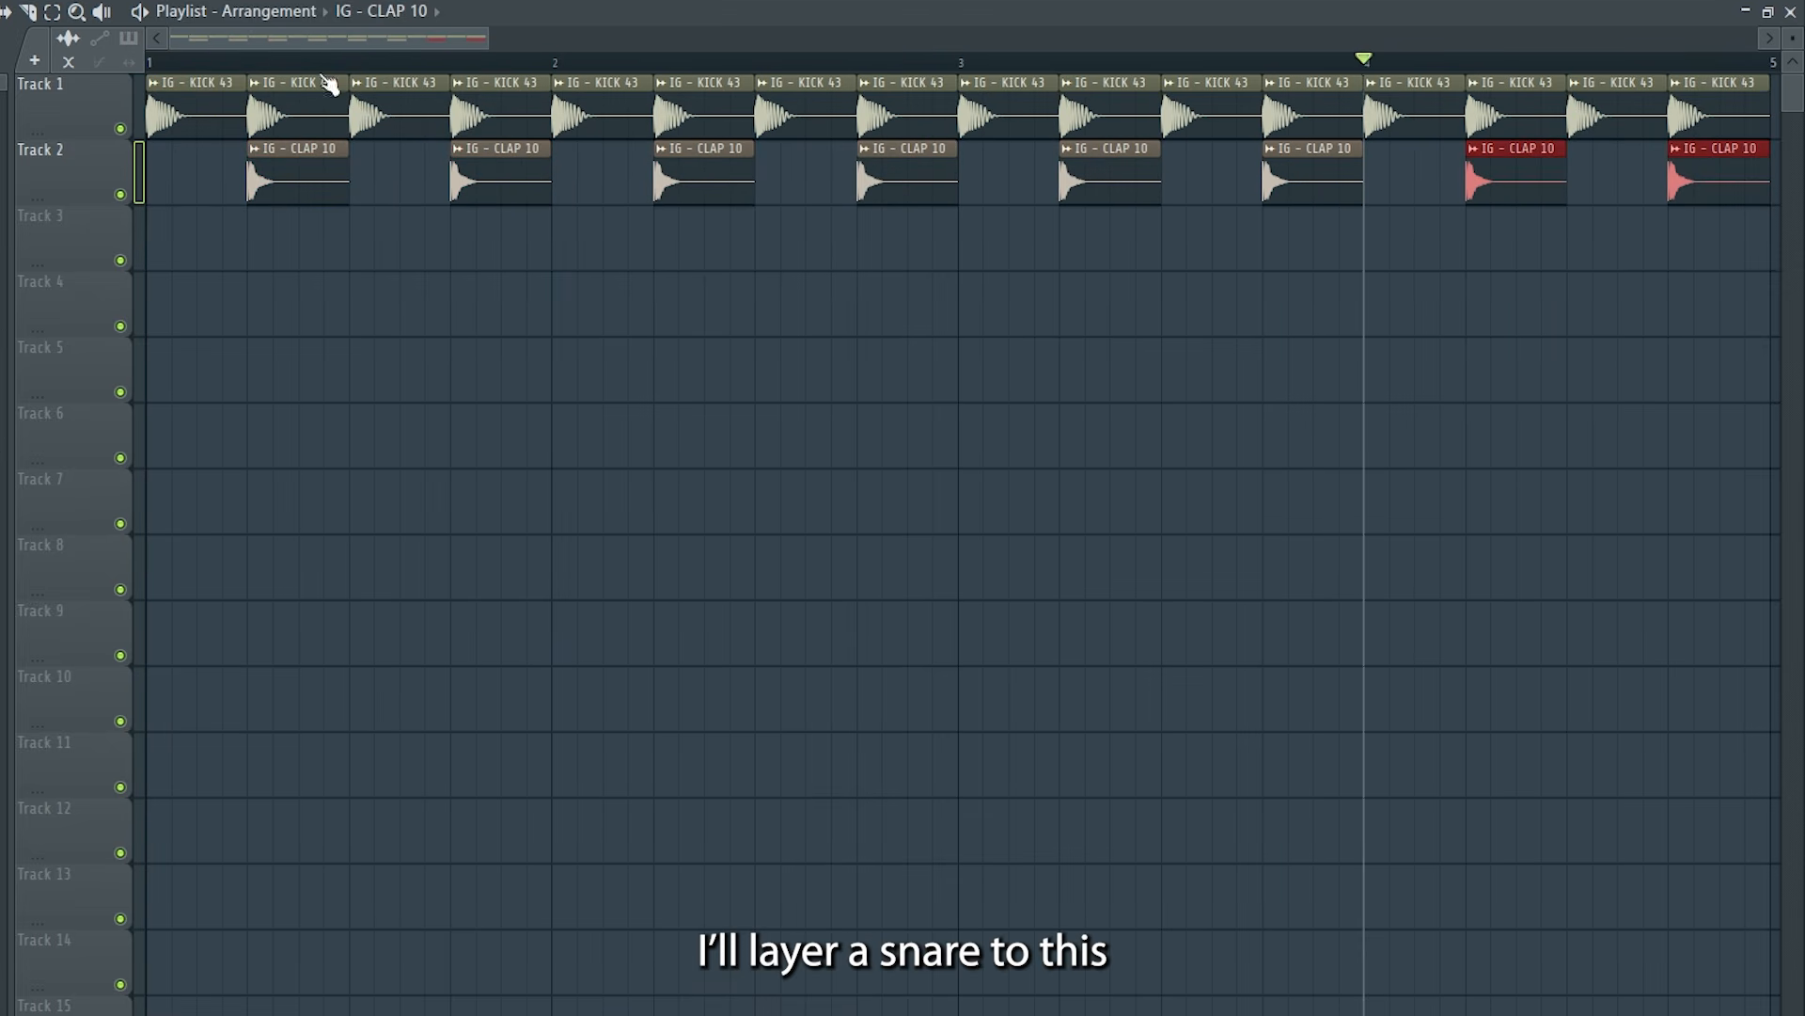
pyautogui.click(149, 63)
# Layer the IG - SNARE 29 sample under the first clap in Track 3 and play it back.
pyautogui.moveTo(4, 470); pyautogui.dragTo(294, 250)
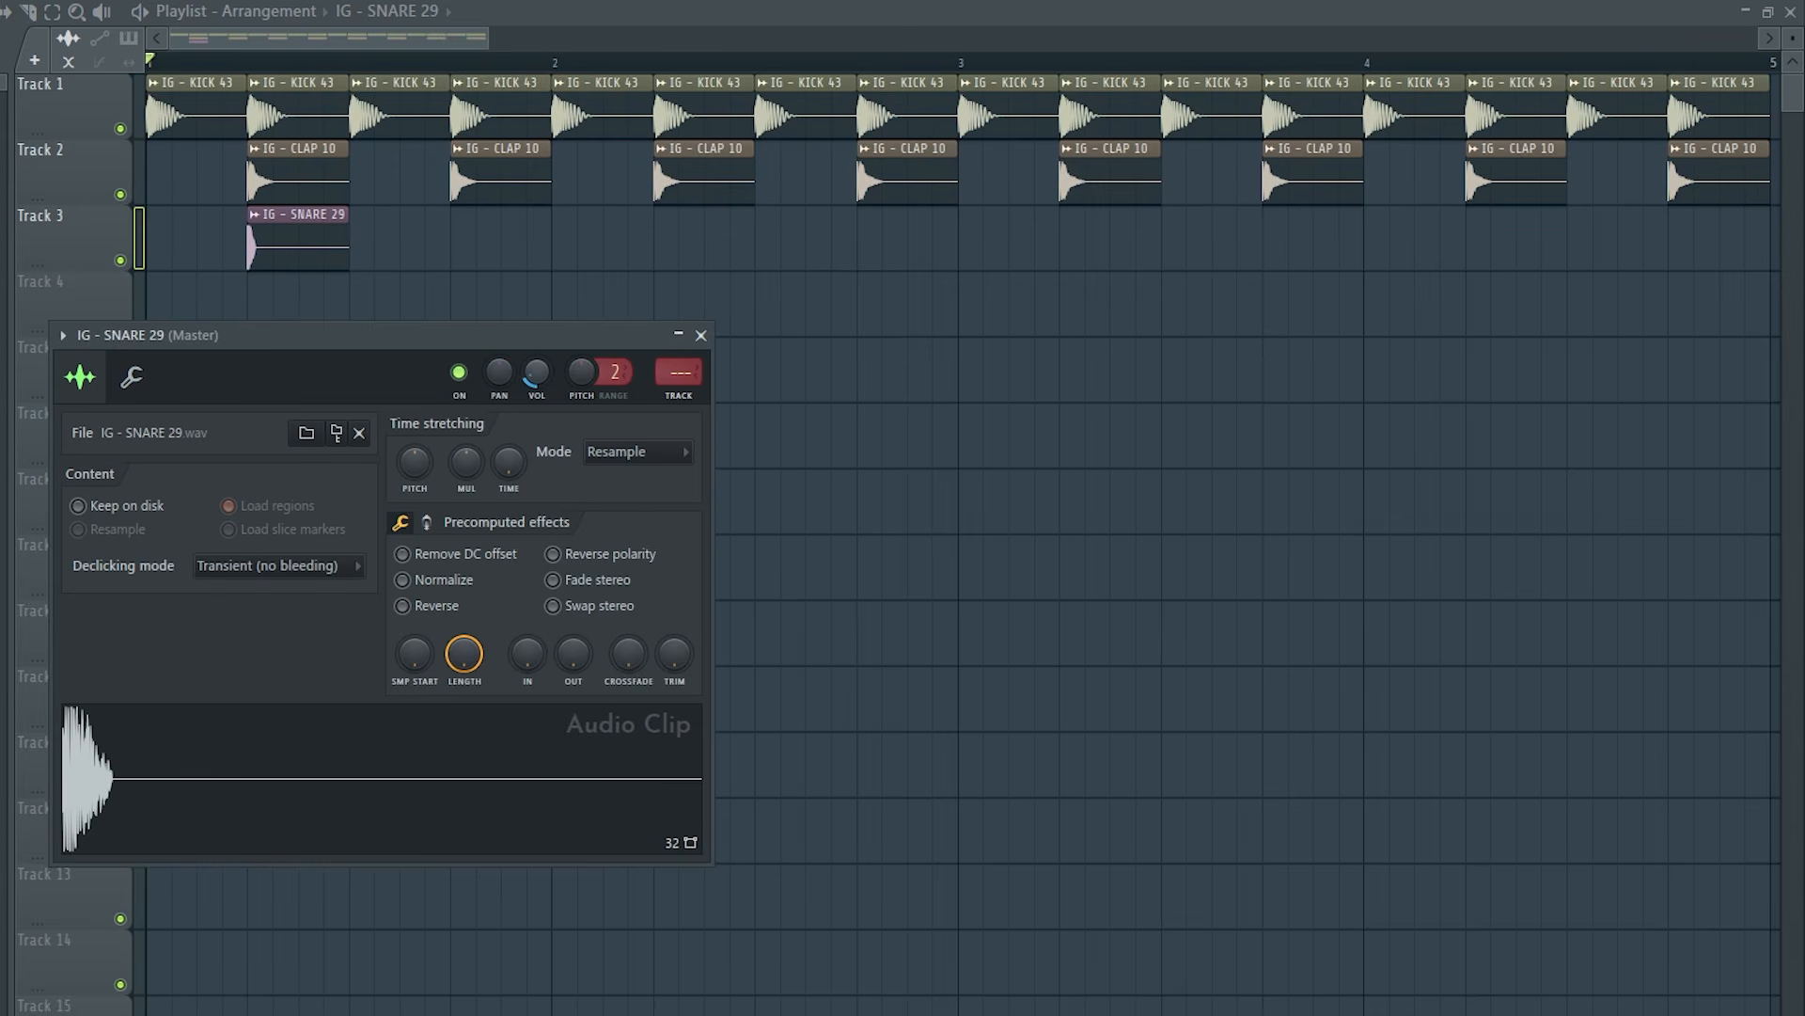
pyautogui.press('space')
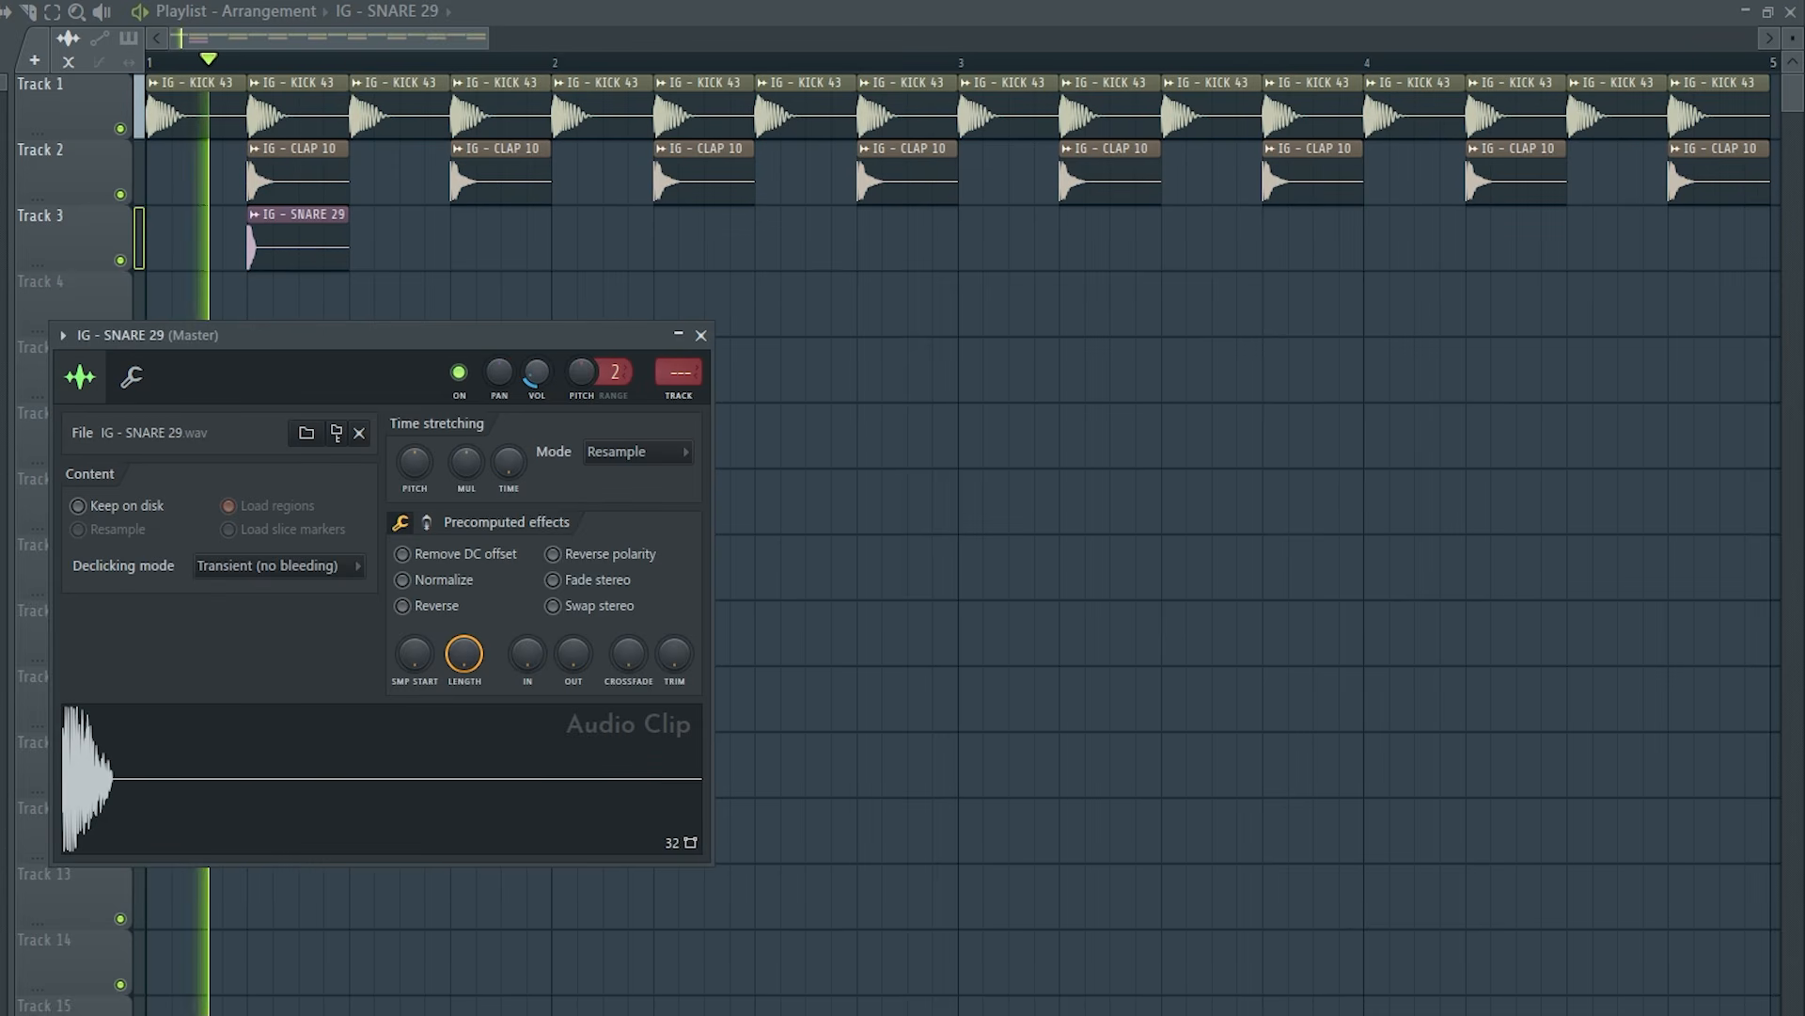
pyautogui.press('space')
pyautogui.click(701, 334)
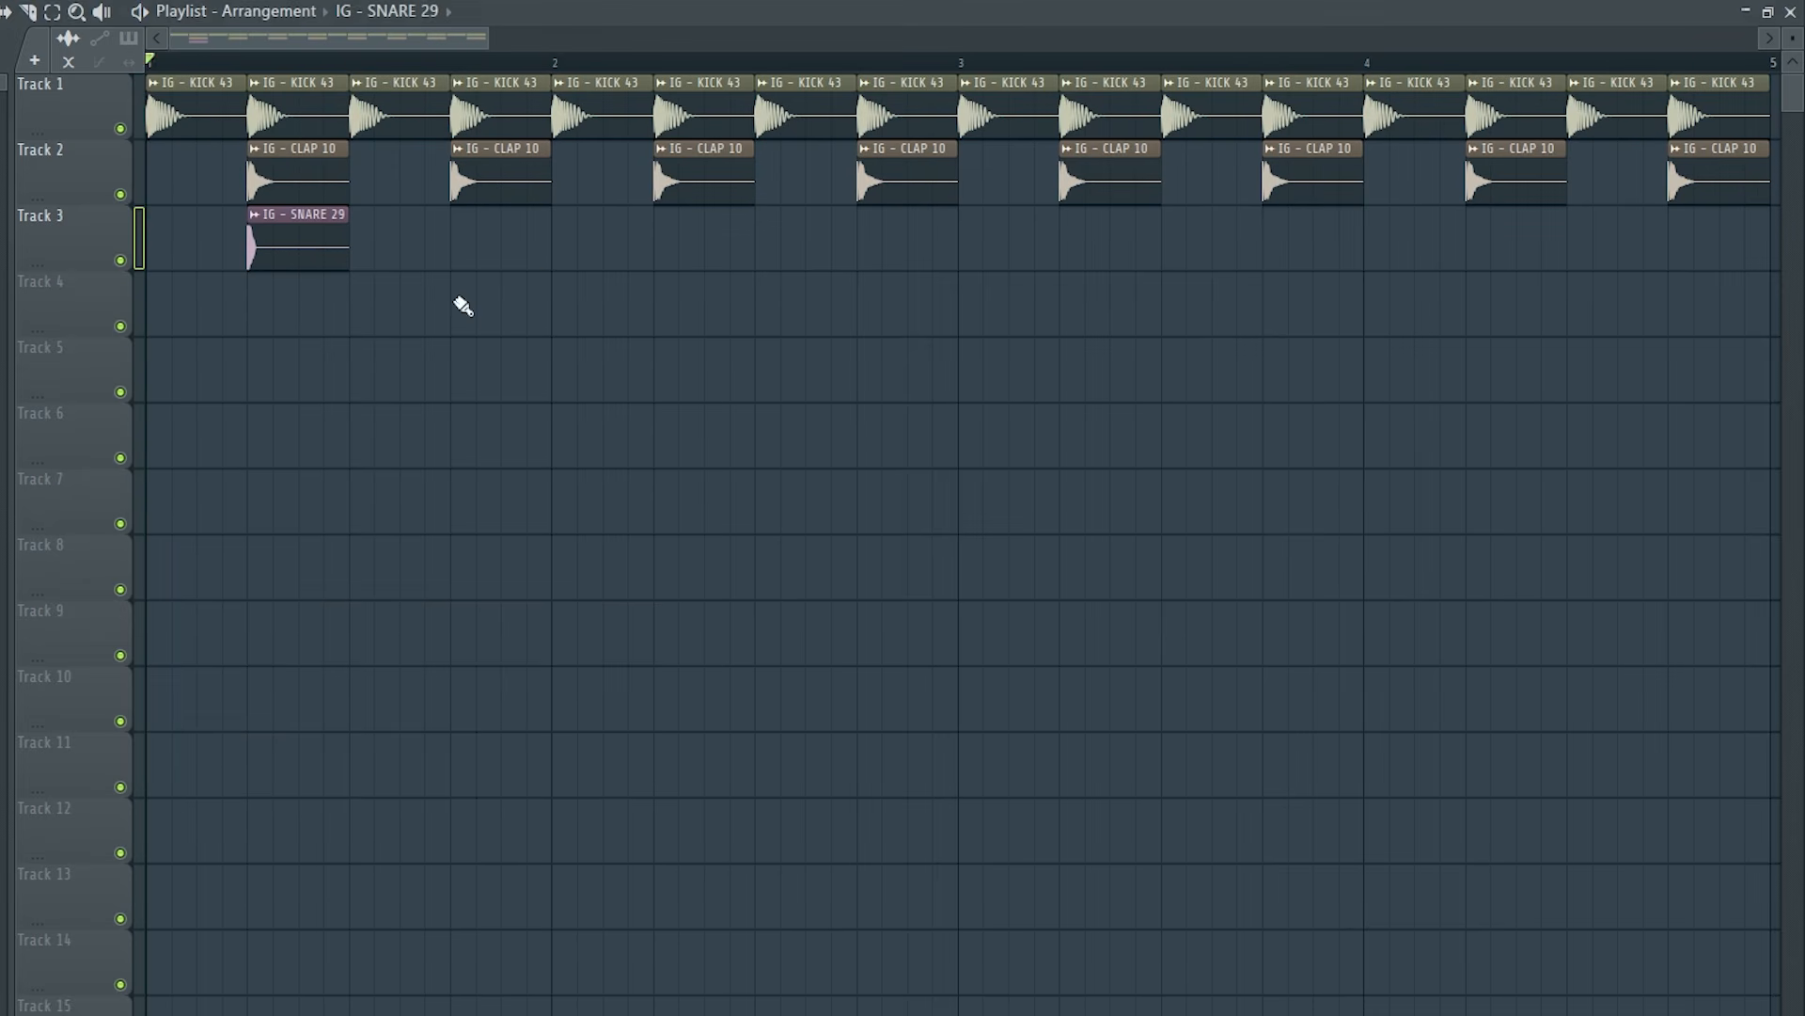
# Repeat the IG - SNARE 29 clip under every clap on Track 3 through bar 4.
pyautogui.keyDown('ctrl'); pyautogui.click(250, 268); pyautogui.keyUp('ctrl')
pyautogui.hotkey('ctrl', 'b')
pyautogui.hotkey('ctrl', 'b')
pyautogui.hotkey('ctrl', 'b')
pyautogui.hotkey('ctrl', 'b')
pyautogui.hotkey('ctrl', 'b')
pyautogui.hotkey('ctrl', 'b')
pyautogui.hotkey('ctrl', 'b')
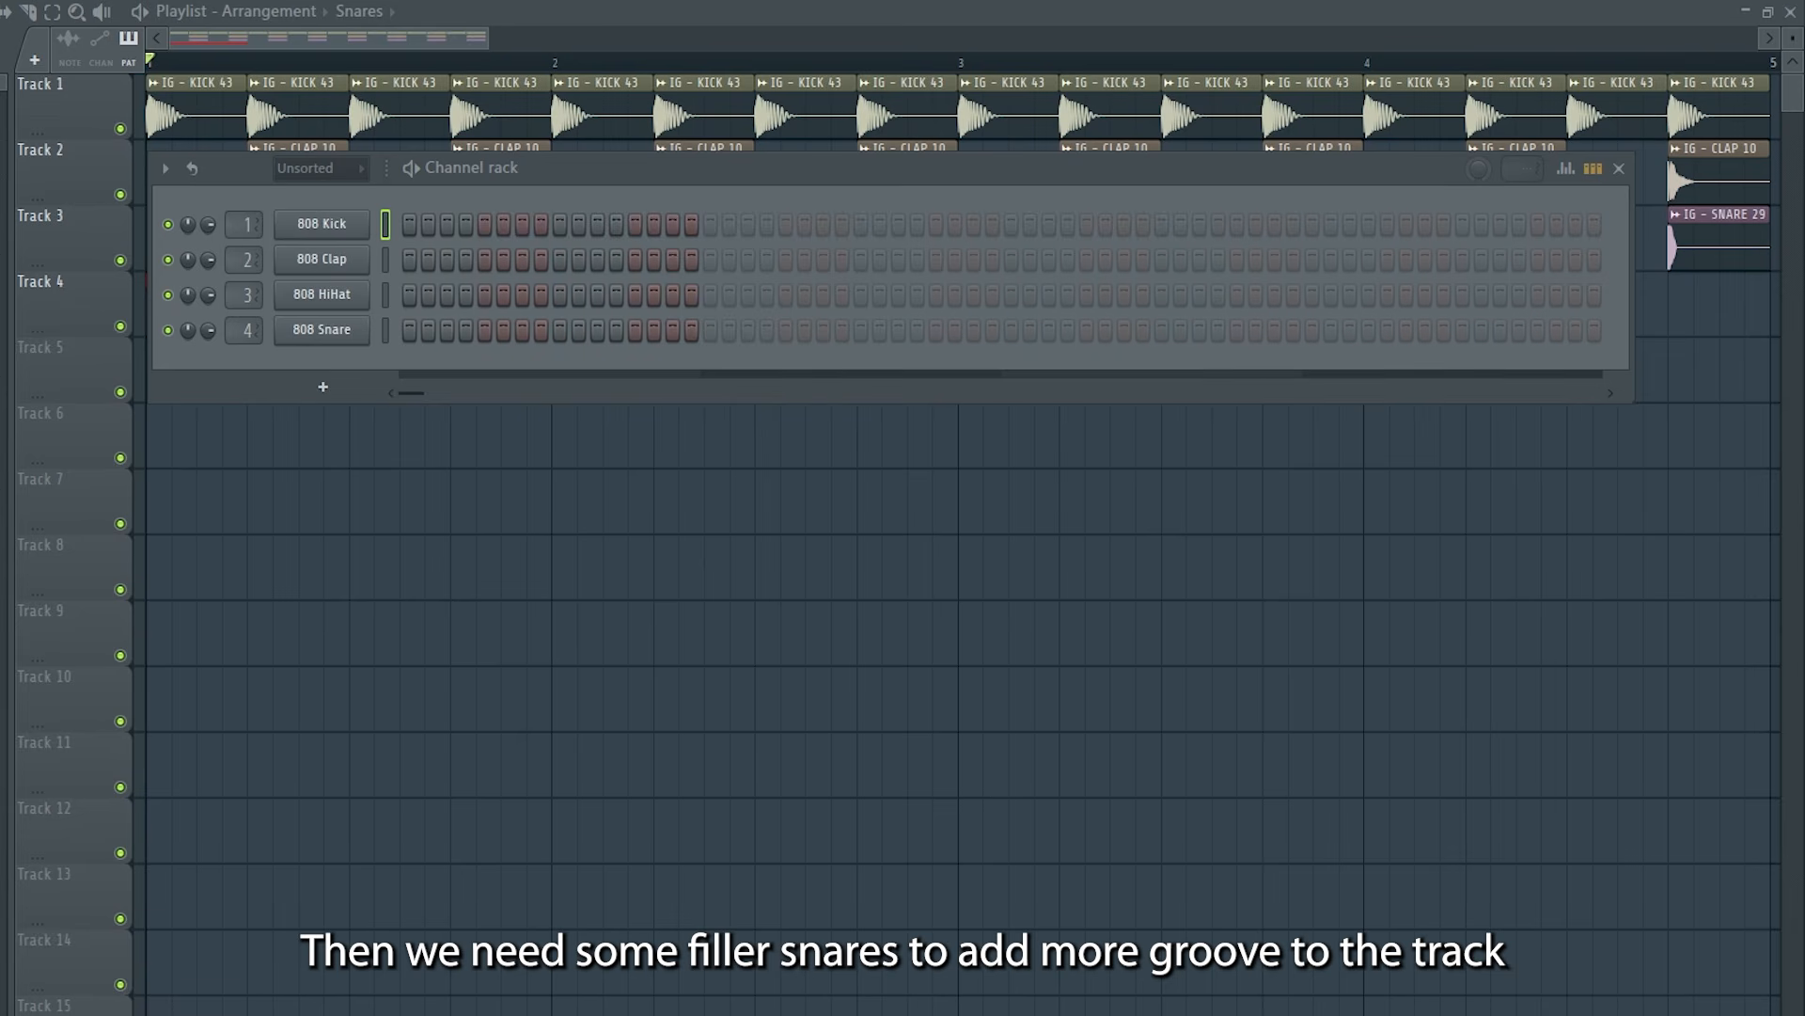
# Add IG - SNARE 04 to the Snares pattern with hits on steps 4, 8, 12 and 16, and play the groove.
pyautogui.moveTo(74, 522); pyautogui.dragTo(253, 373)
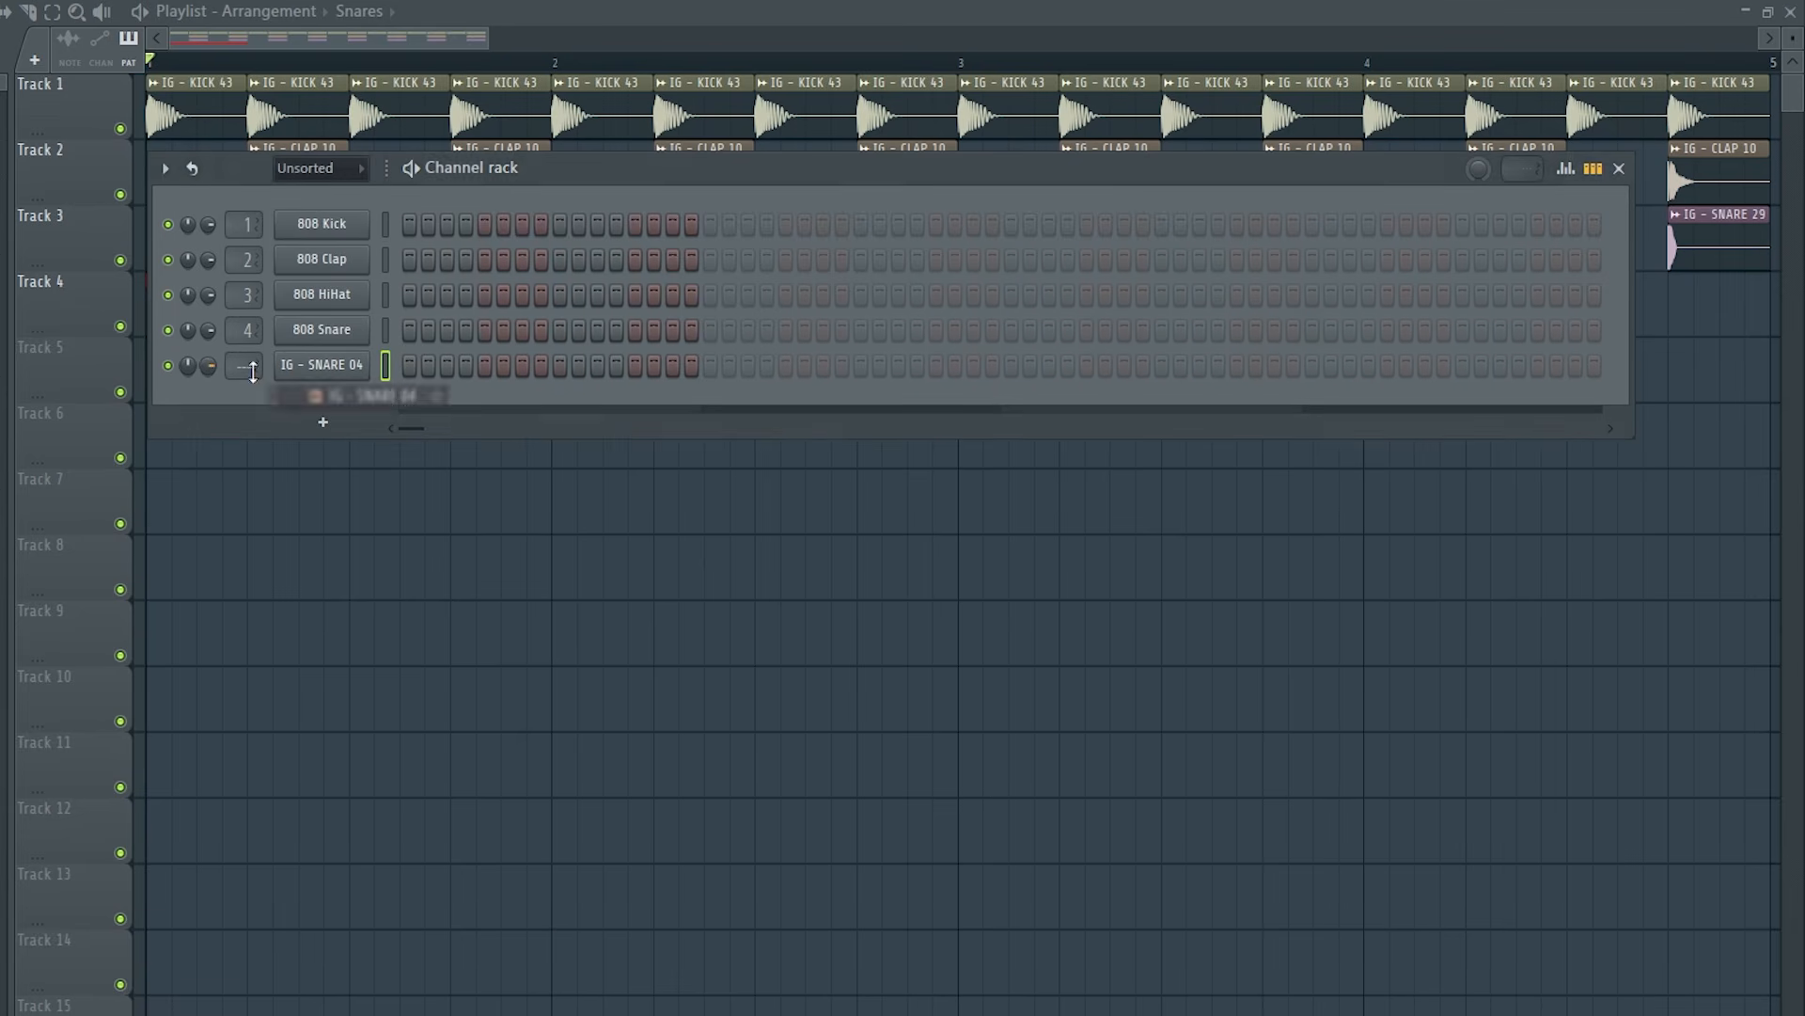
pyautogui.click(692, 367)
pyautogui.press('space')
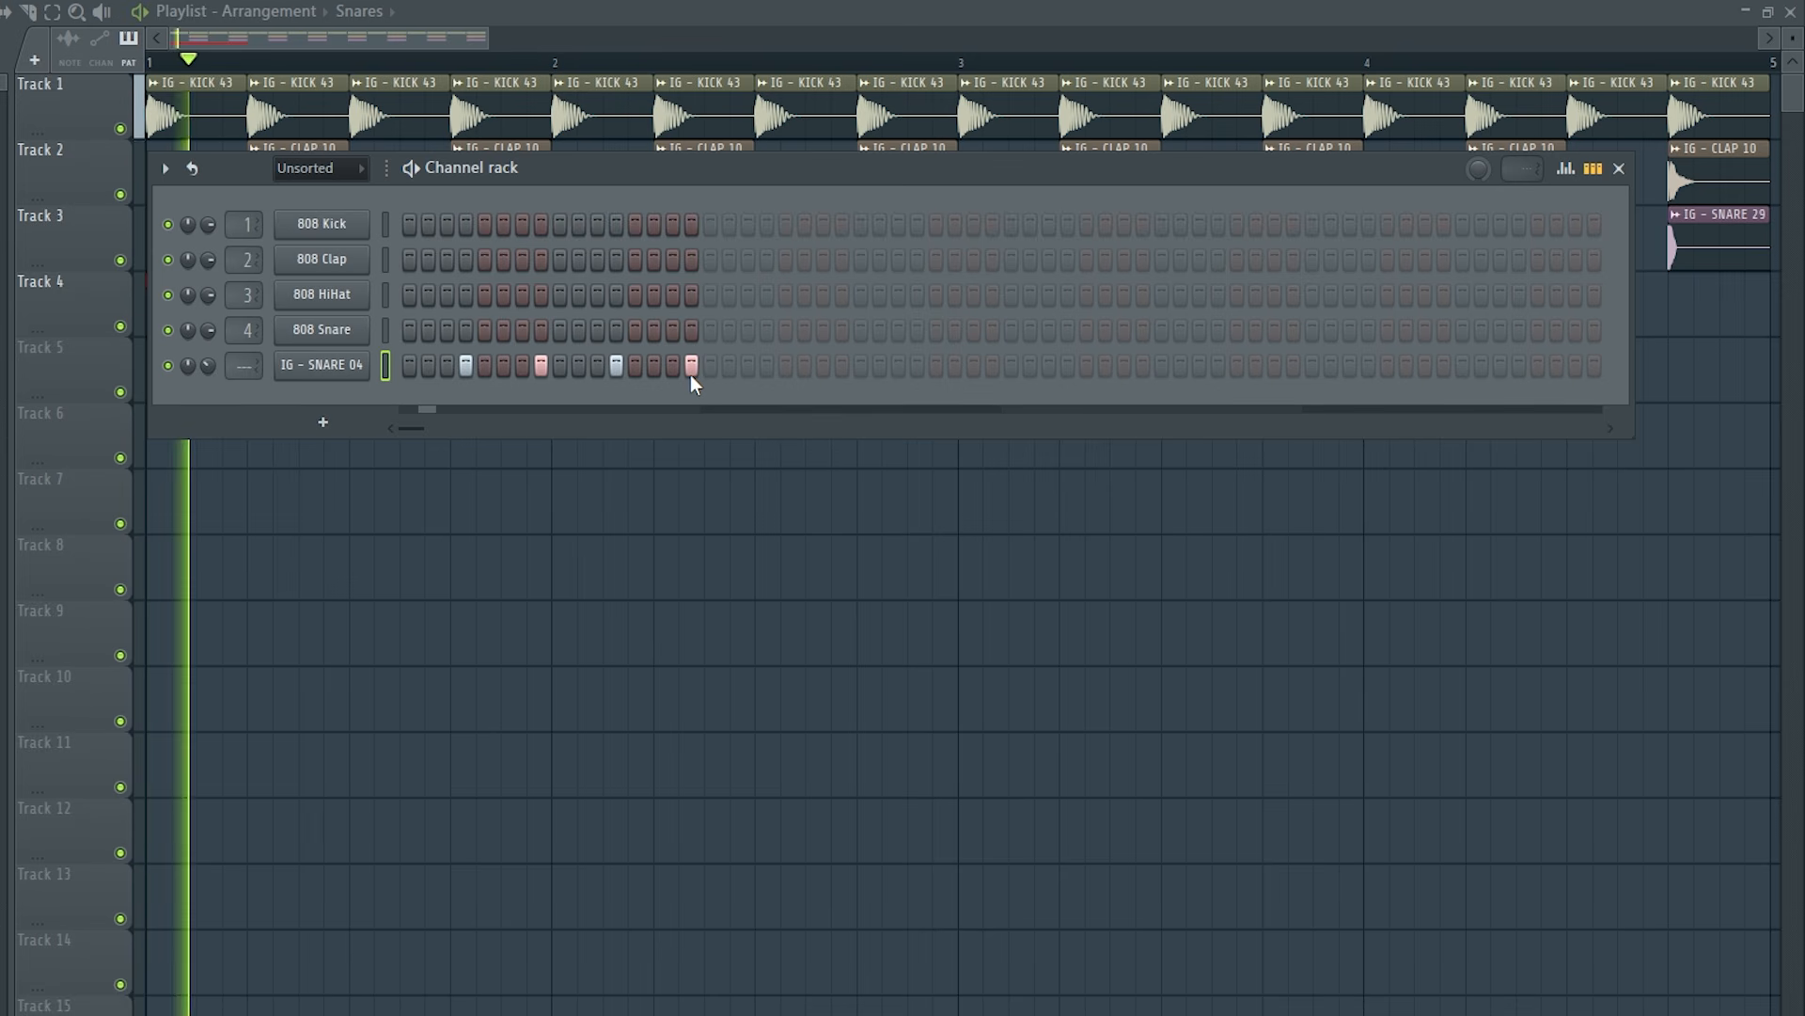
pyautogui.press('space')
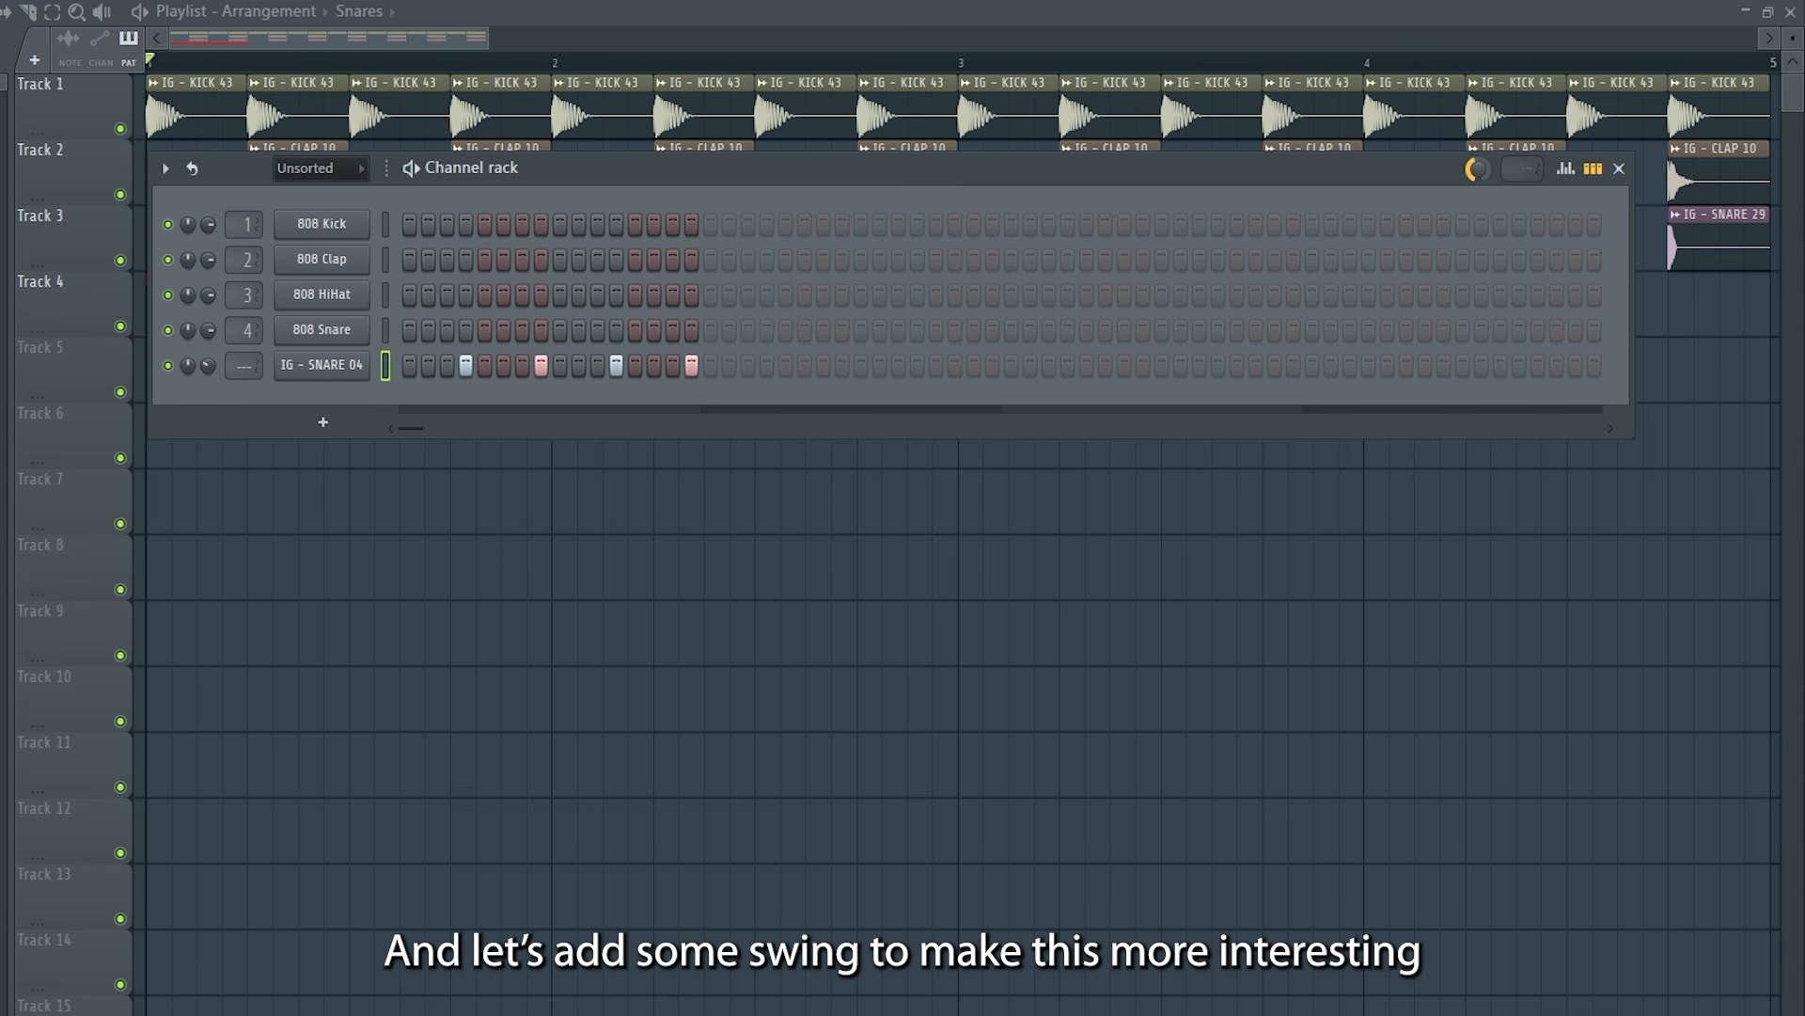
# Add swing to the Snares pattern, play it back and move the channel rack clear of the first three tracks.
pyautogui.press('space')
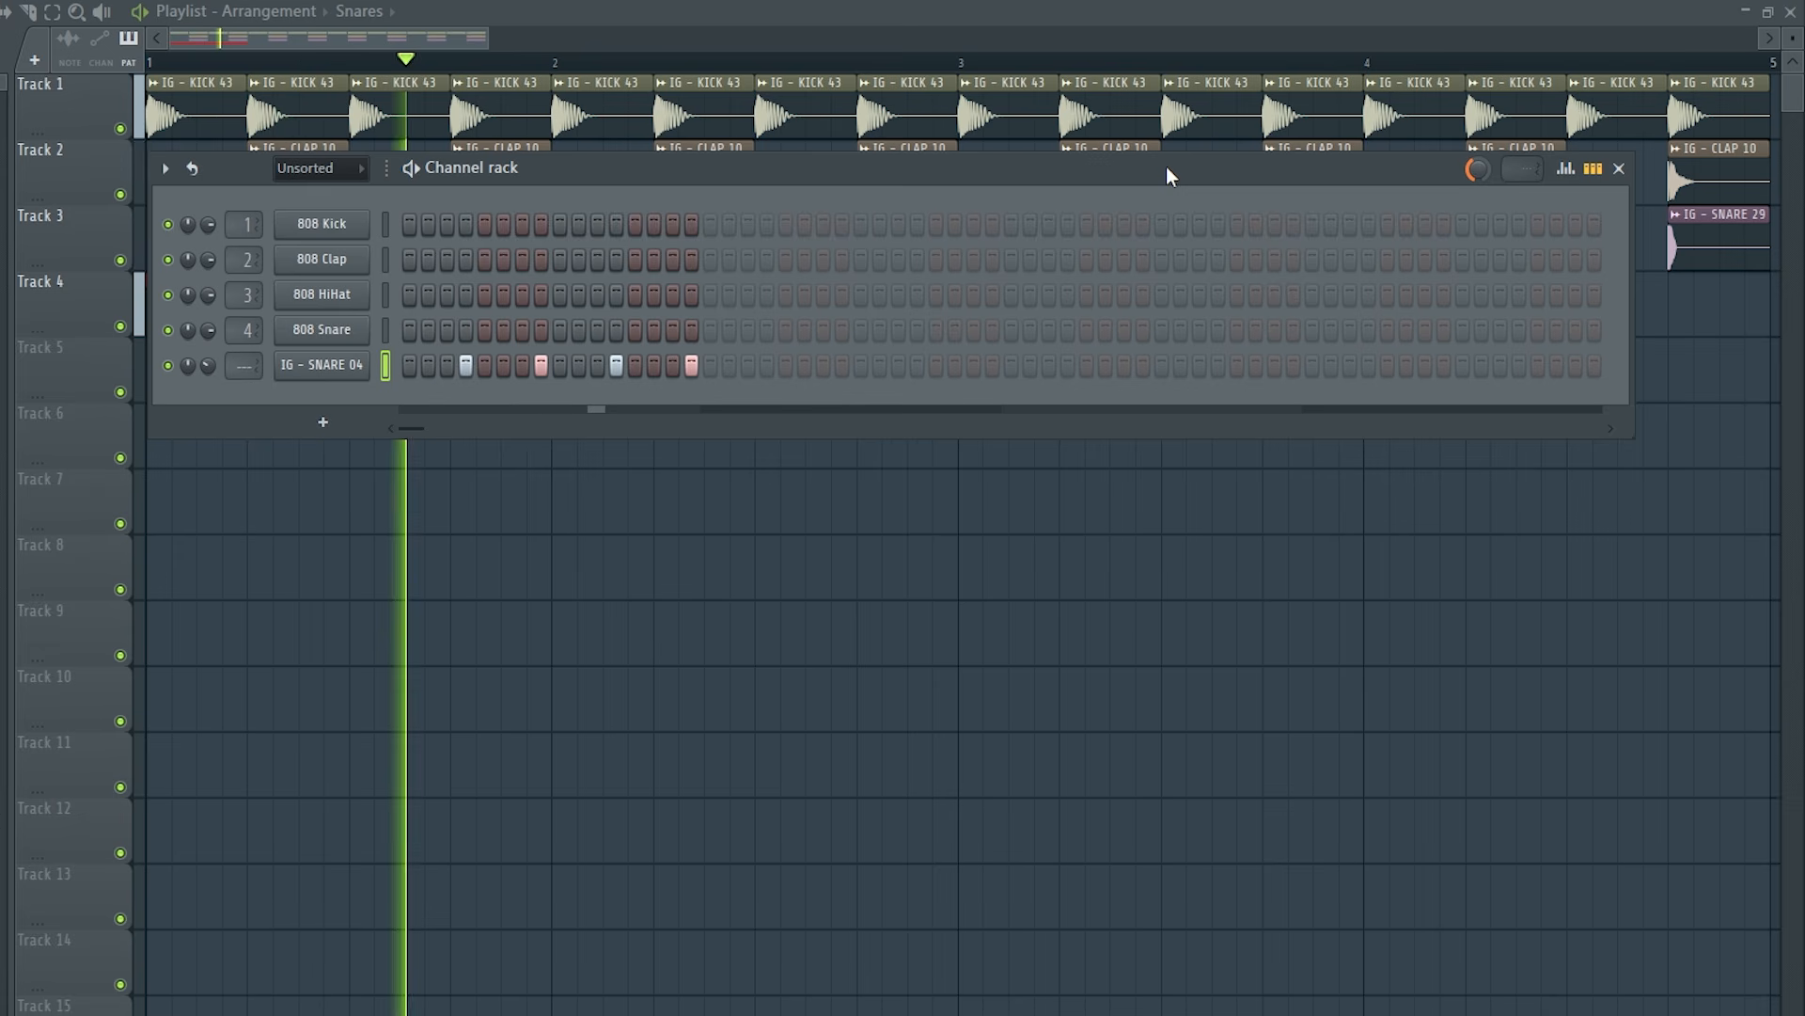
pyautogui.press('space')
pyautogui.moveTo(1167, 168)
pyautogui.mouseDown()
pyautogui.moveTo(1188, 302)
pyautogui.moveTo(1168, 331)
pyautogui.mouseUp()
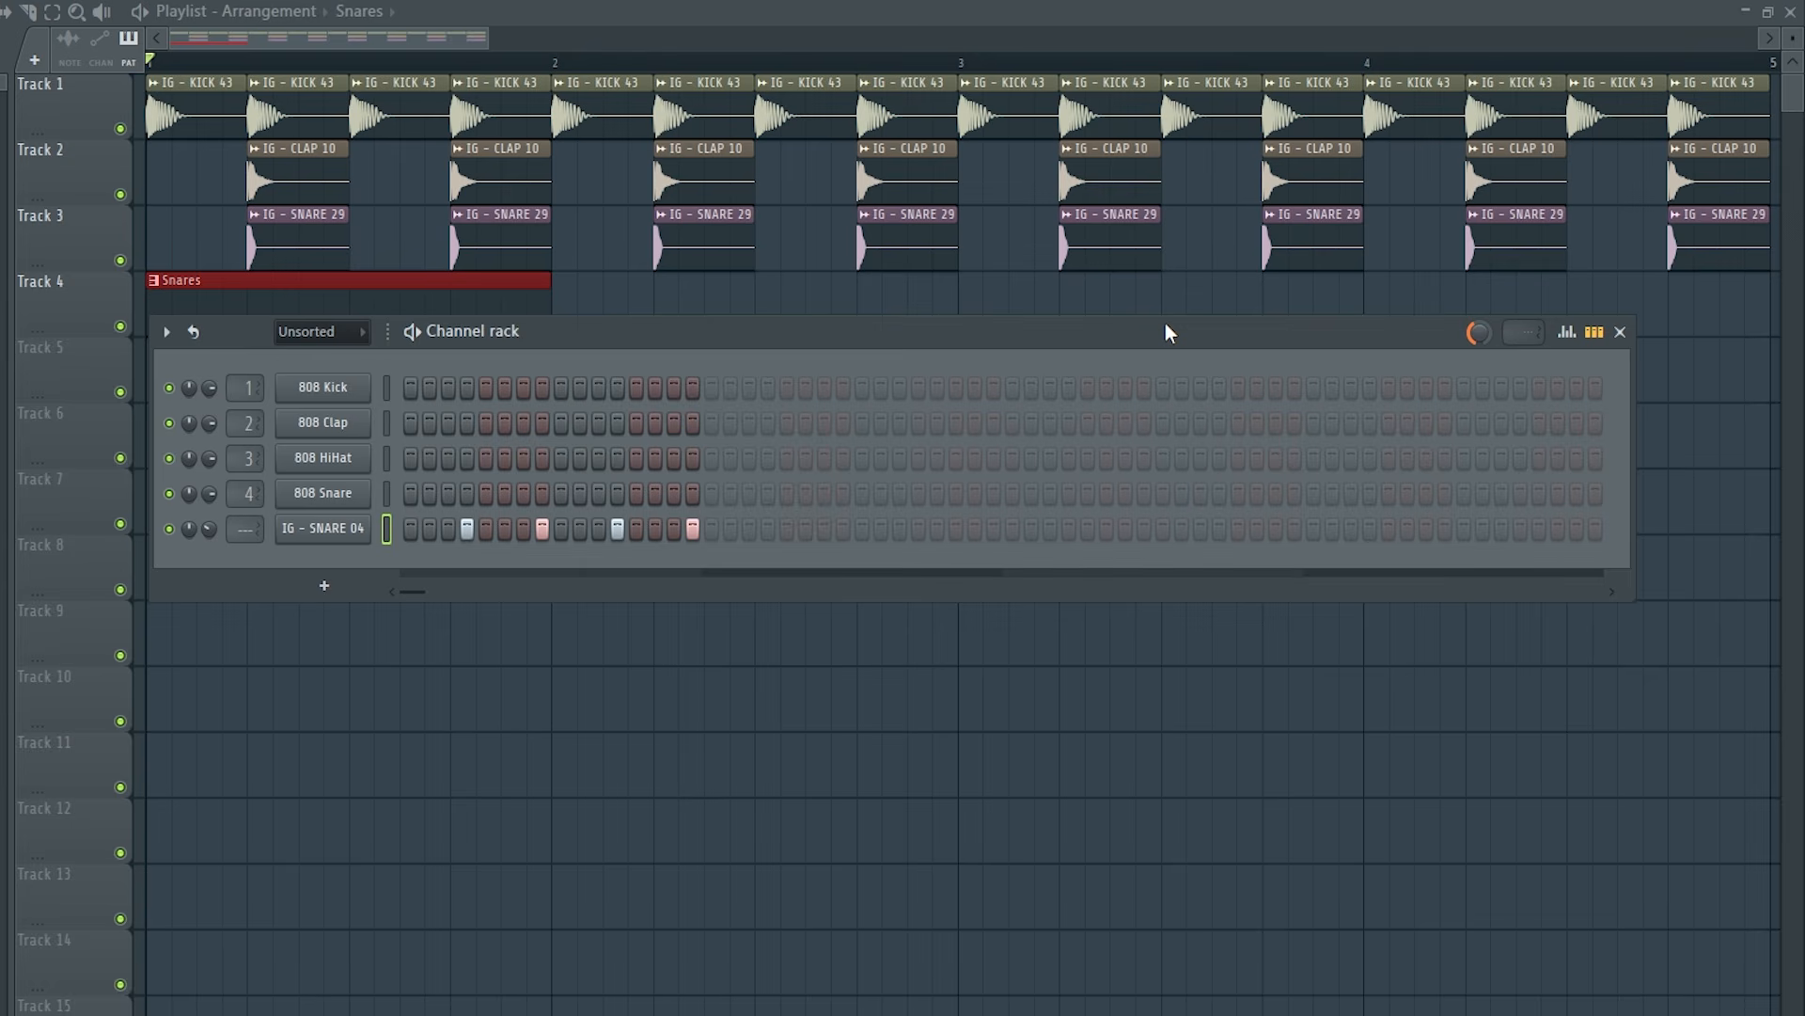
pyautogui.rightClick(368, 532)
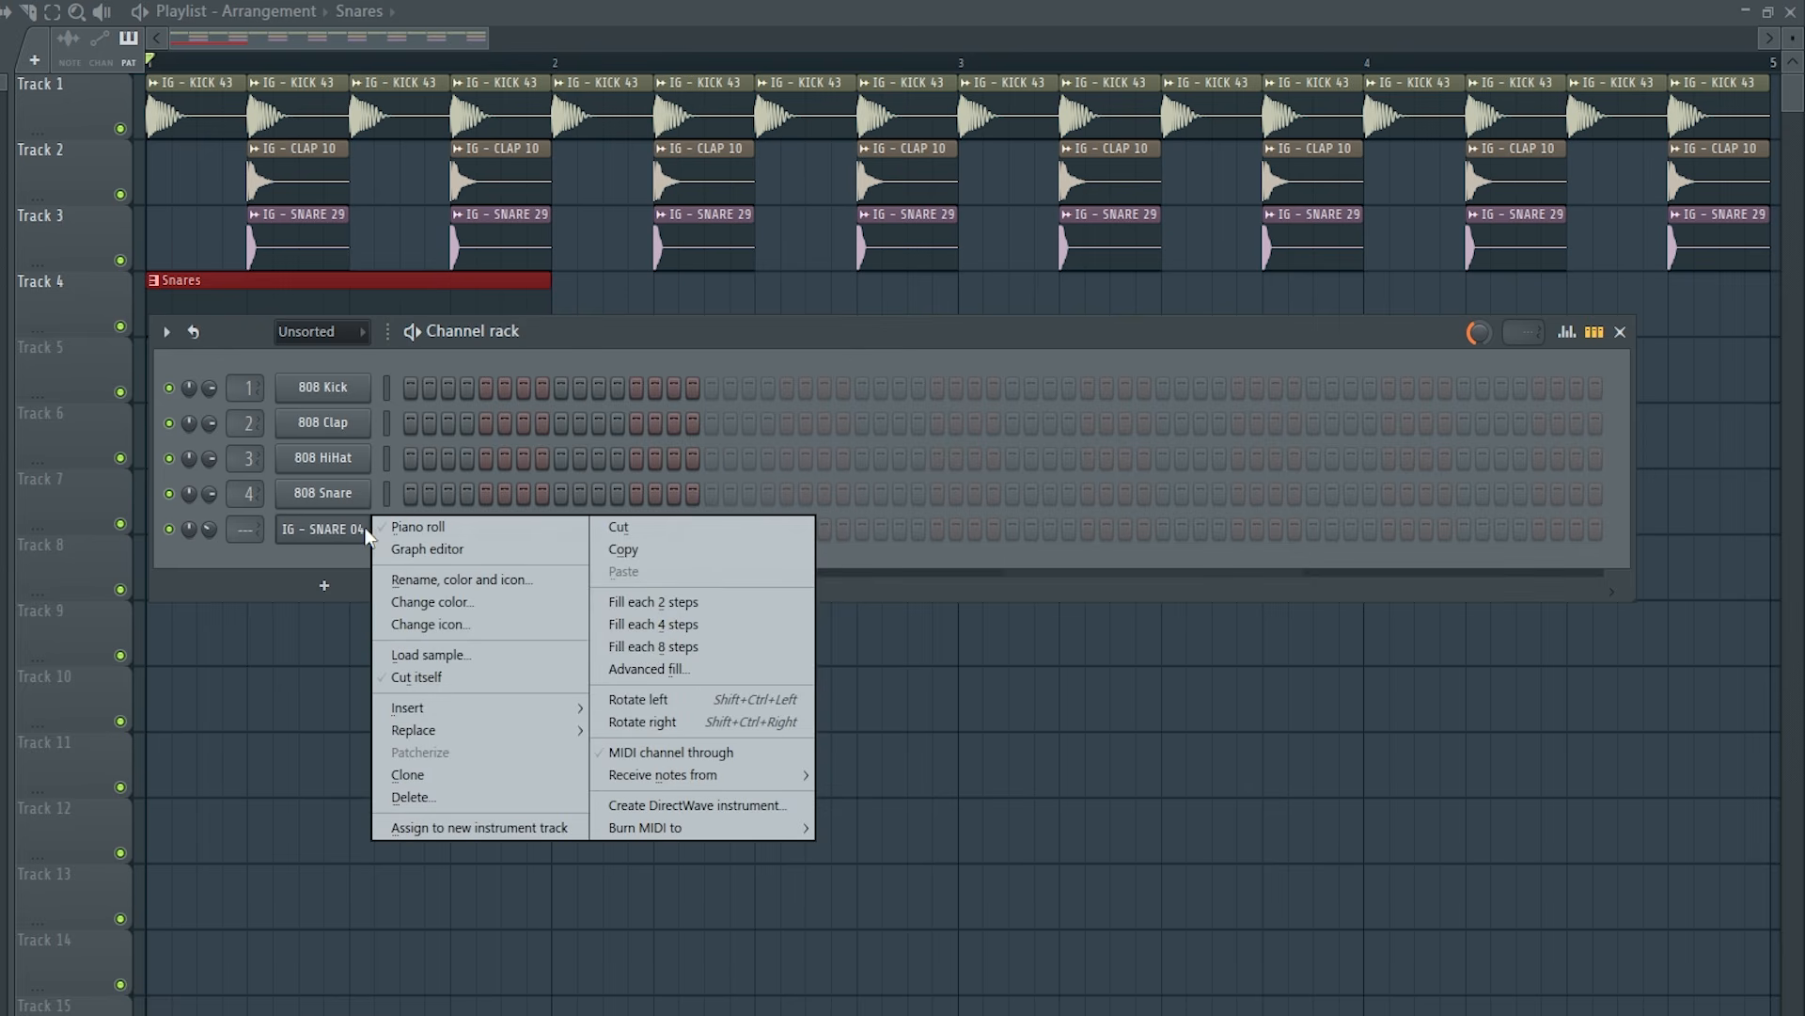
pyautogui.click(314, 551)
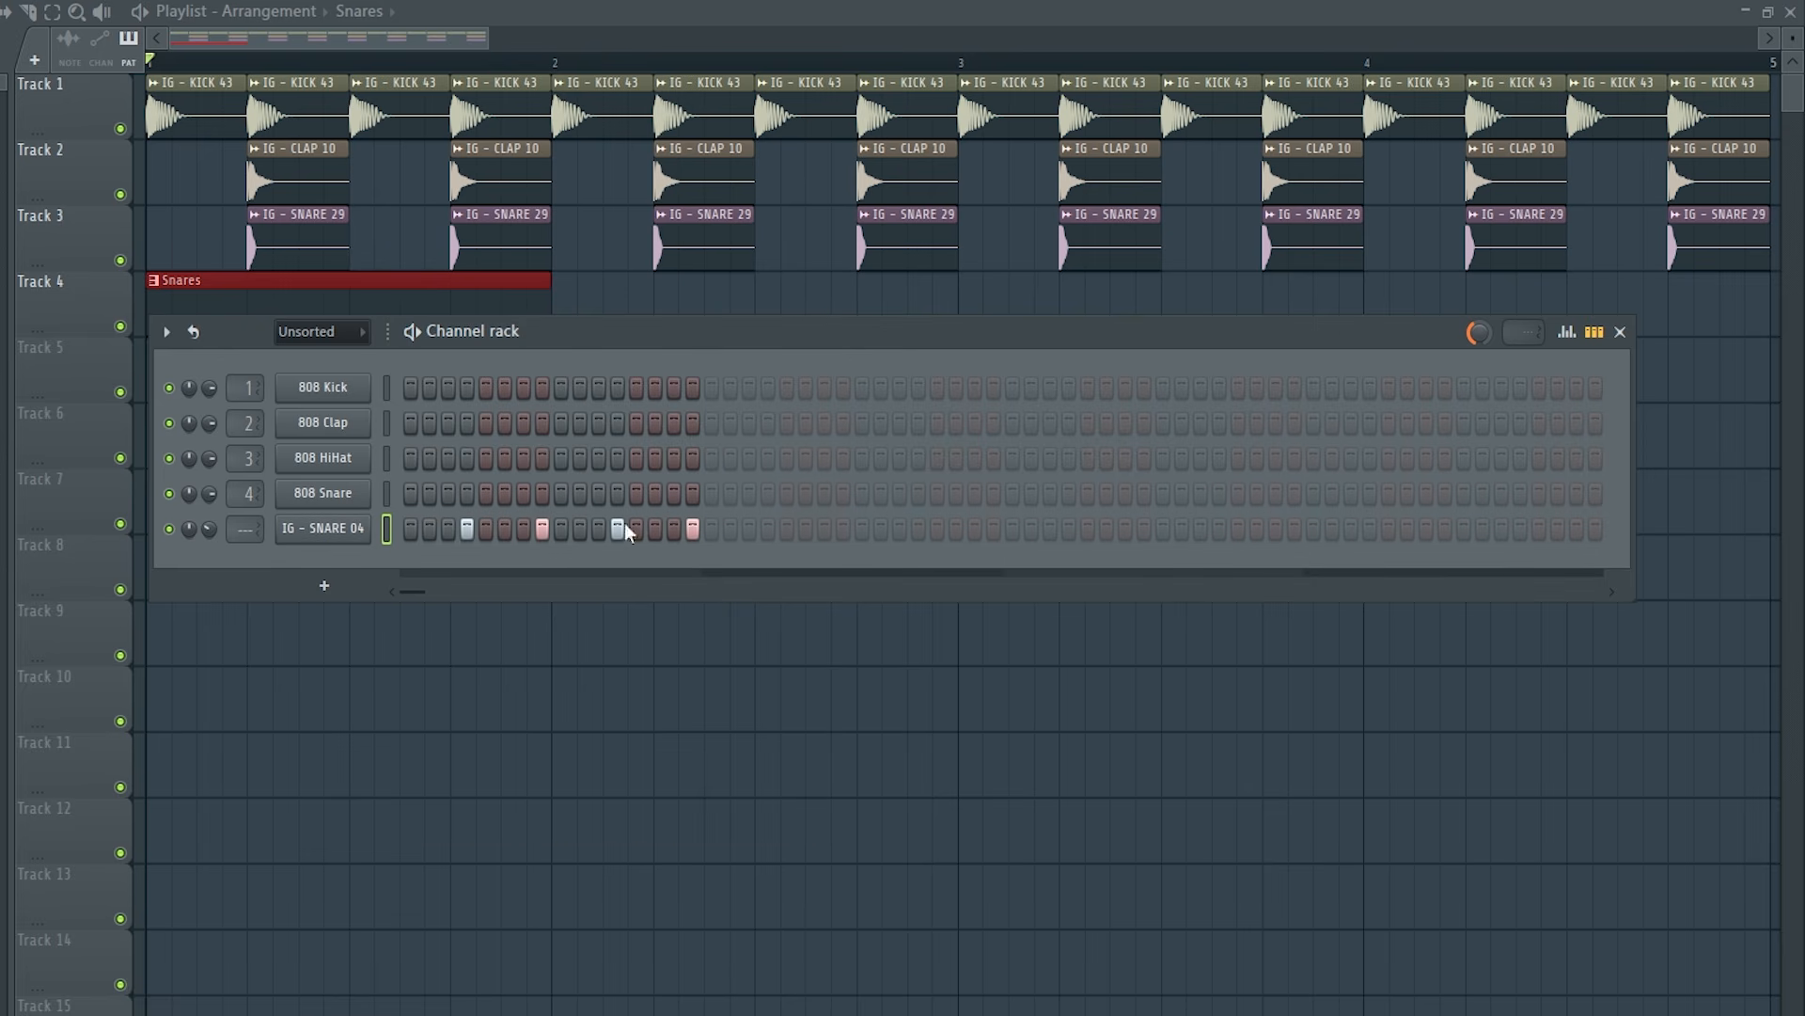
# Extend IG - SNARE 04 to four bars with hits every fourth step plus steps 33, 35, 57 and 59, omitting 36 and 60, and play it.
pyautogui.moveTo(835, 340); pyautogui.dragTo(838, 311)
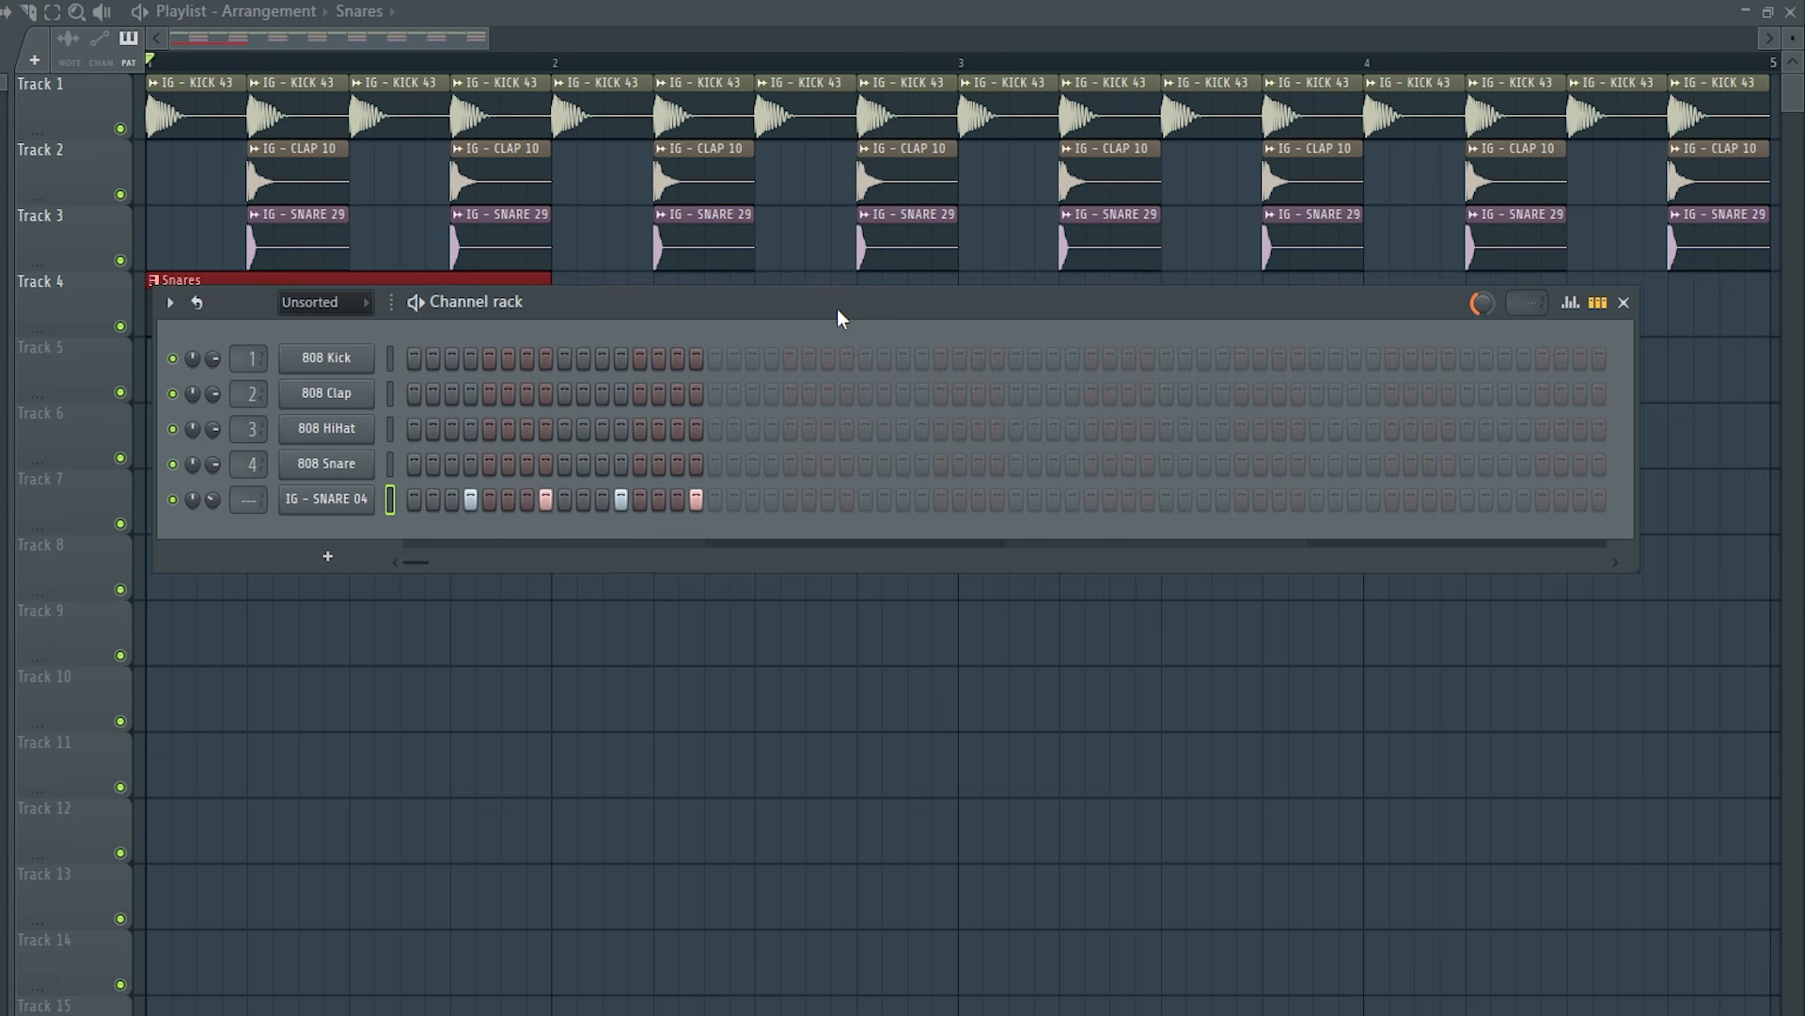
pyautogui.click(771, 499)
pyautogui.click(846, 499)
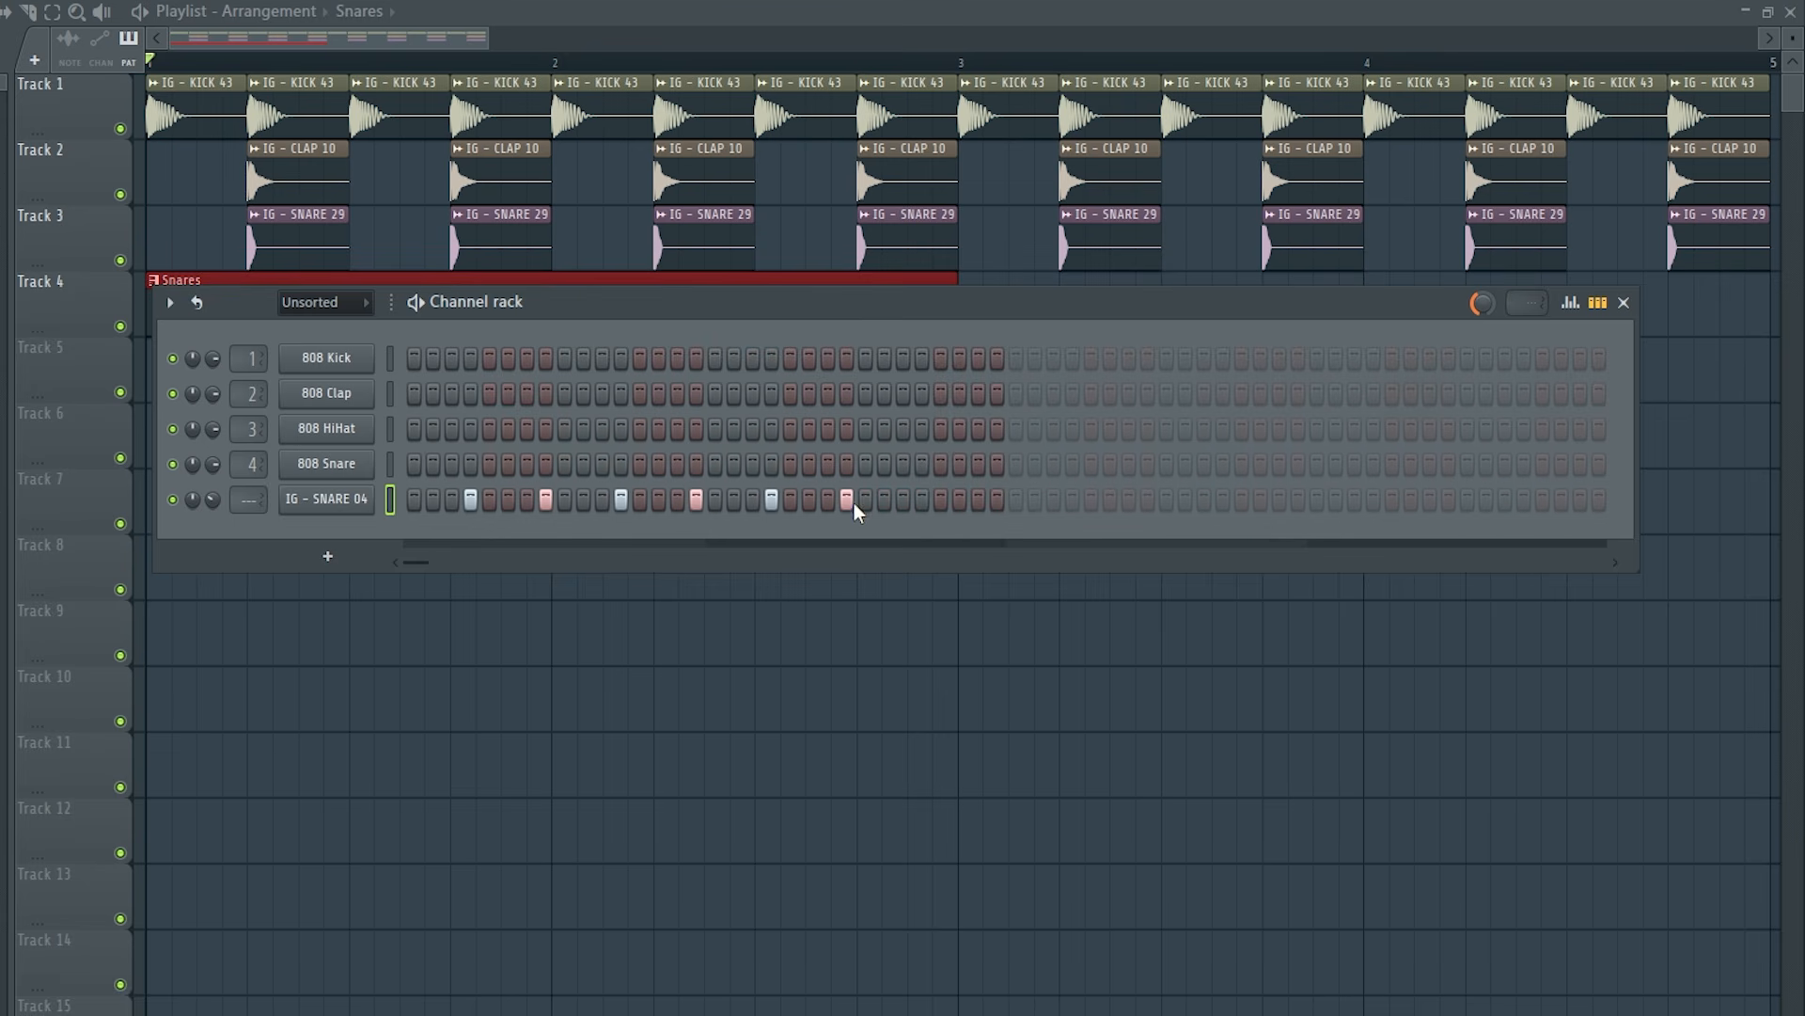
pyautogui.click(997, 499)
pyautogui.click(1015, 500)
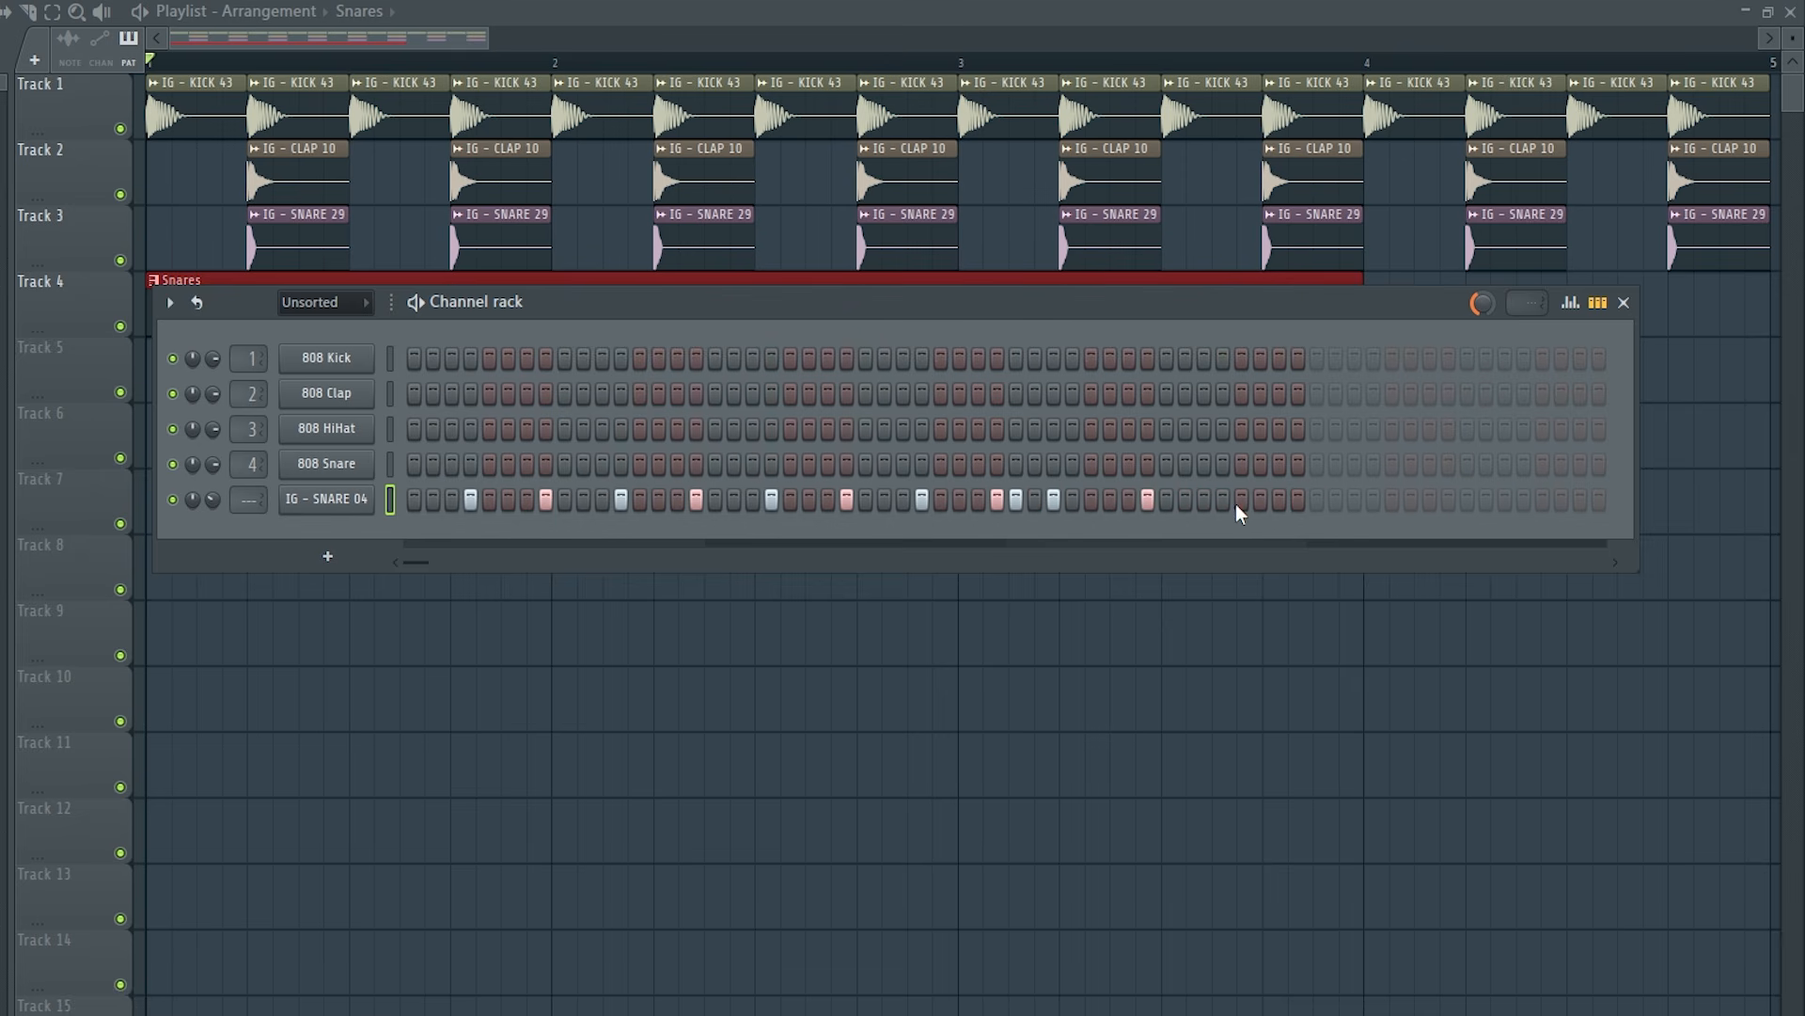
pyautogui.click(1297, 499)
pyautogui.click(1373, 499)
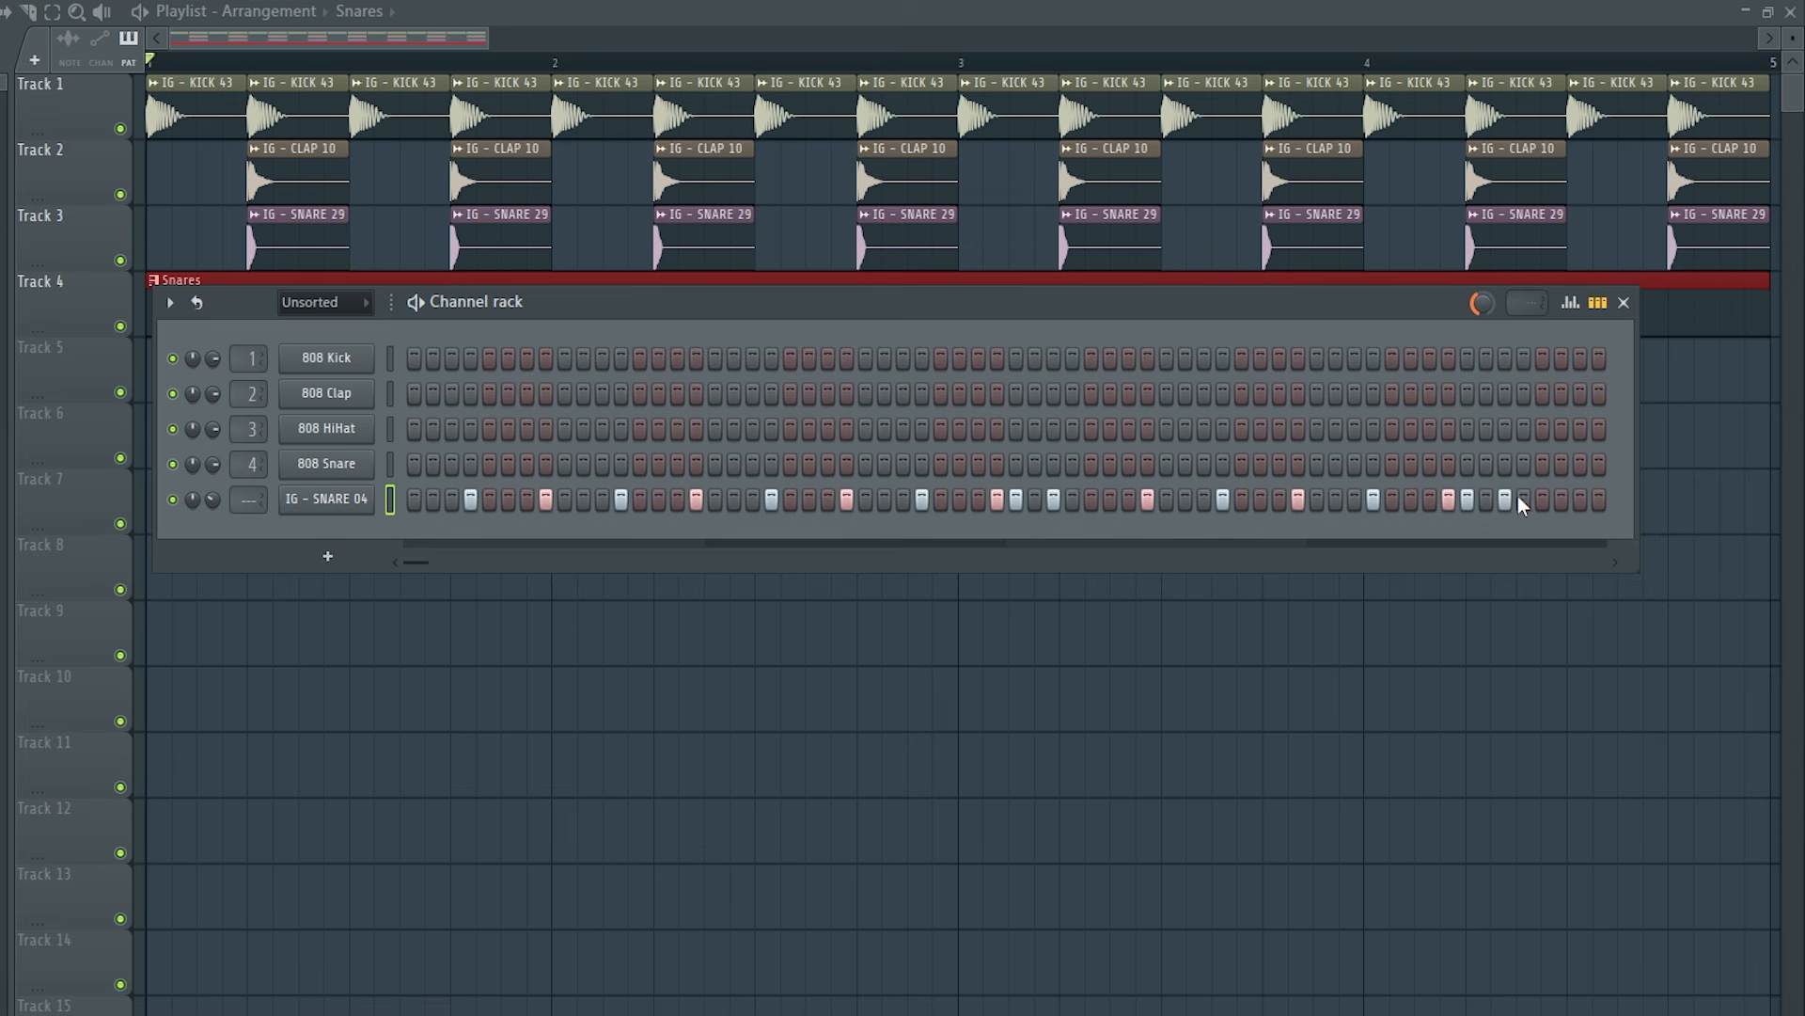
pyautogui.press('space')
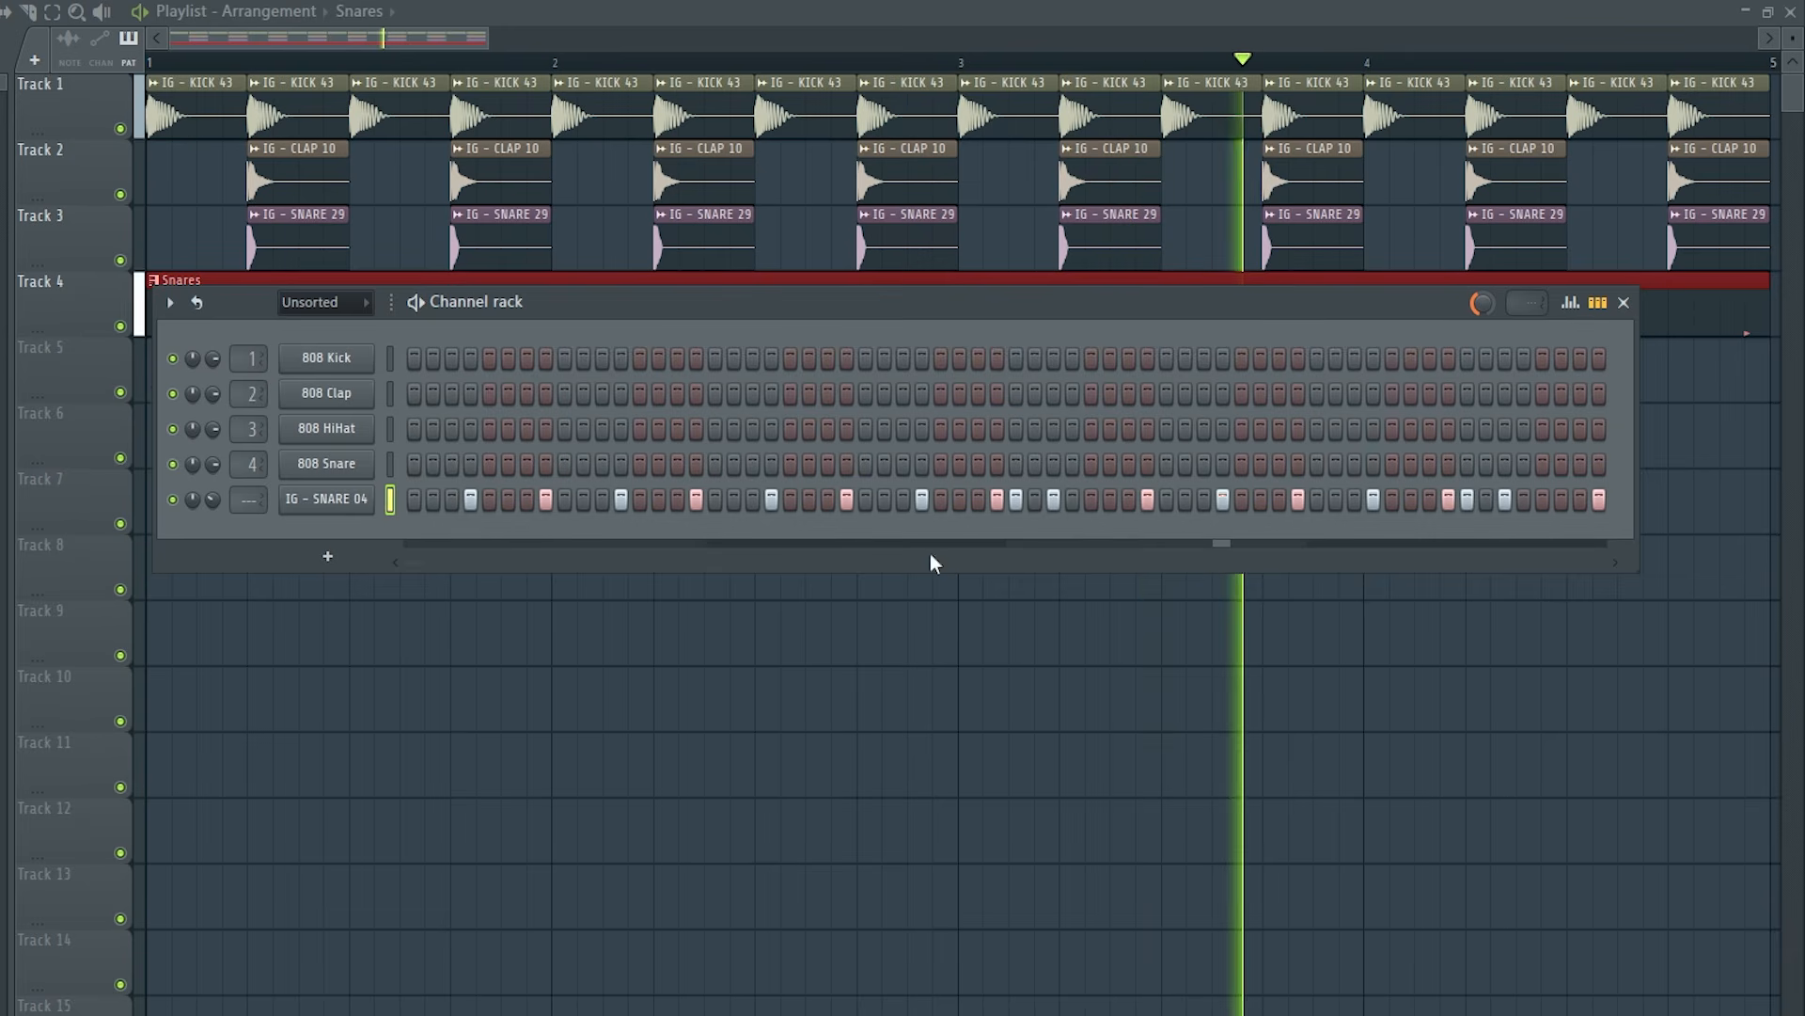
pyautogui.press('space')
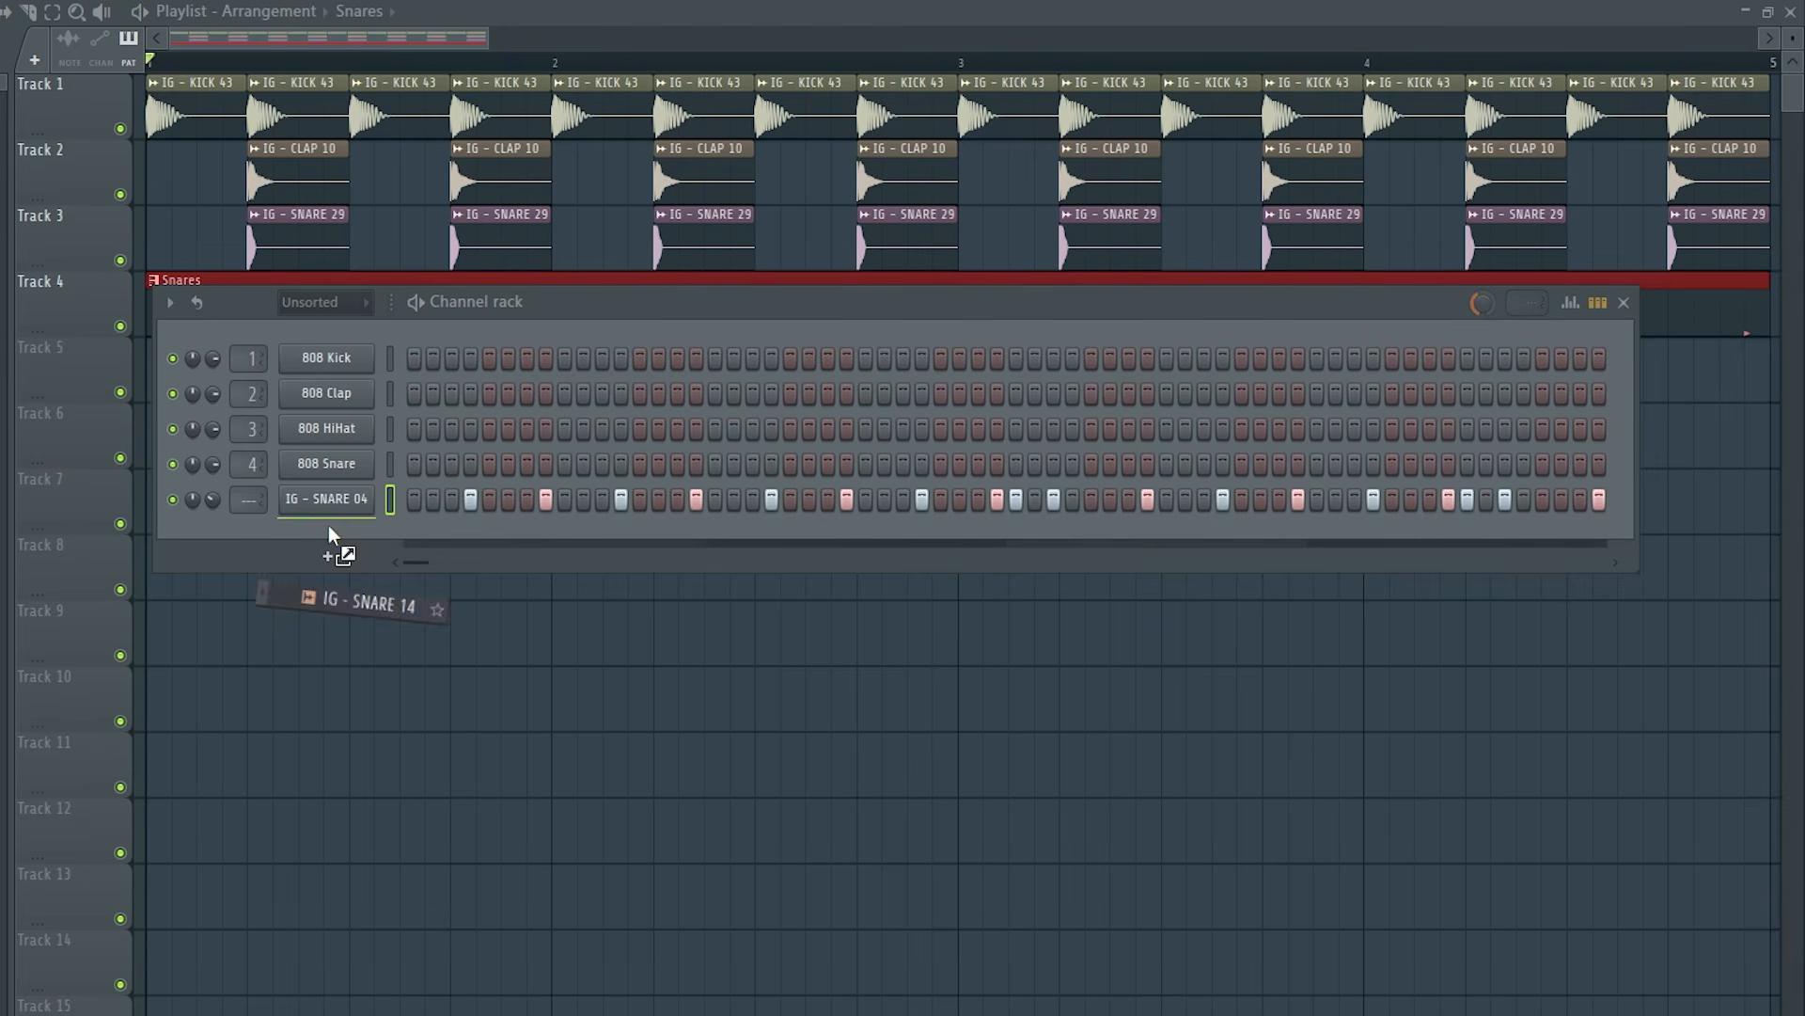
# Add IG - SNARE 14 with hits every eighth step from step 6, plus steps 34 and 58, and play the pattern.
pyautogui.moveTo(329, 528); pyautogui.dragTo(246, 532)
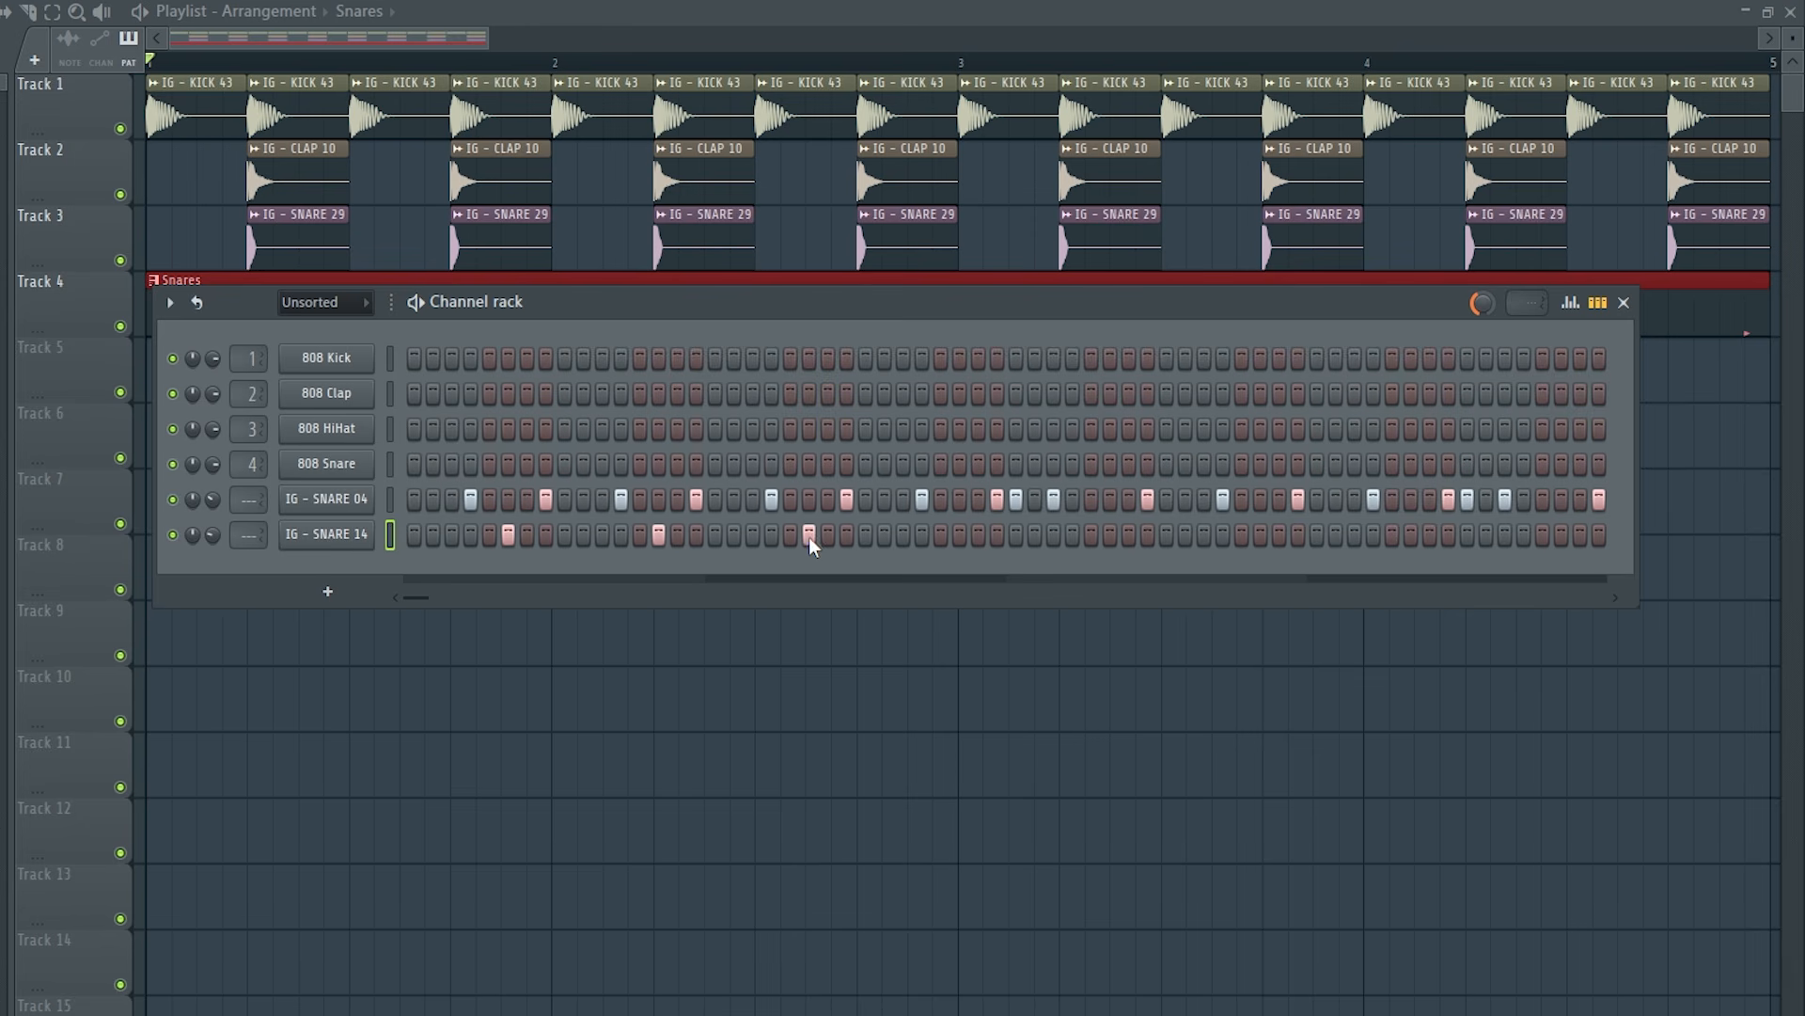
pyautogui.click(959, 534)
pyautogui.click(1035, 534)
pyautogui.click(1561, 534)
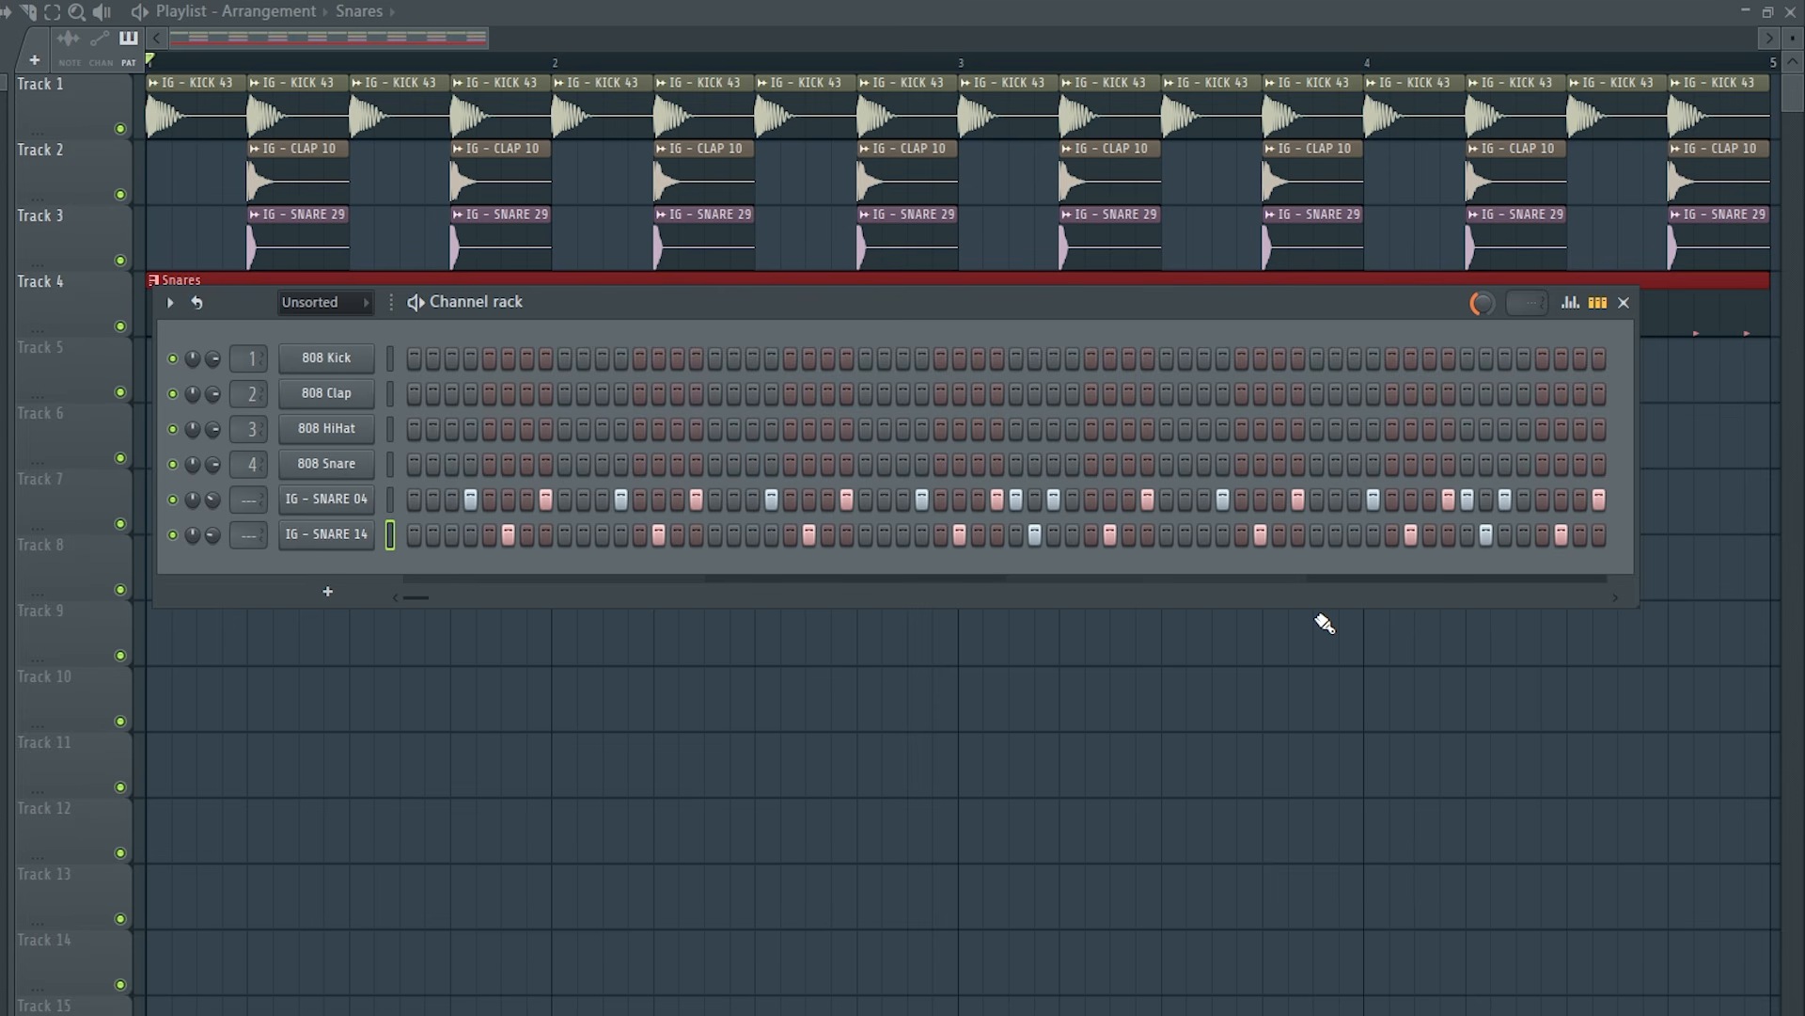
pyautogui.press('space')
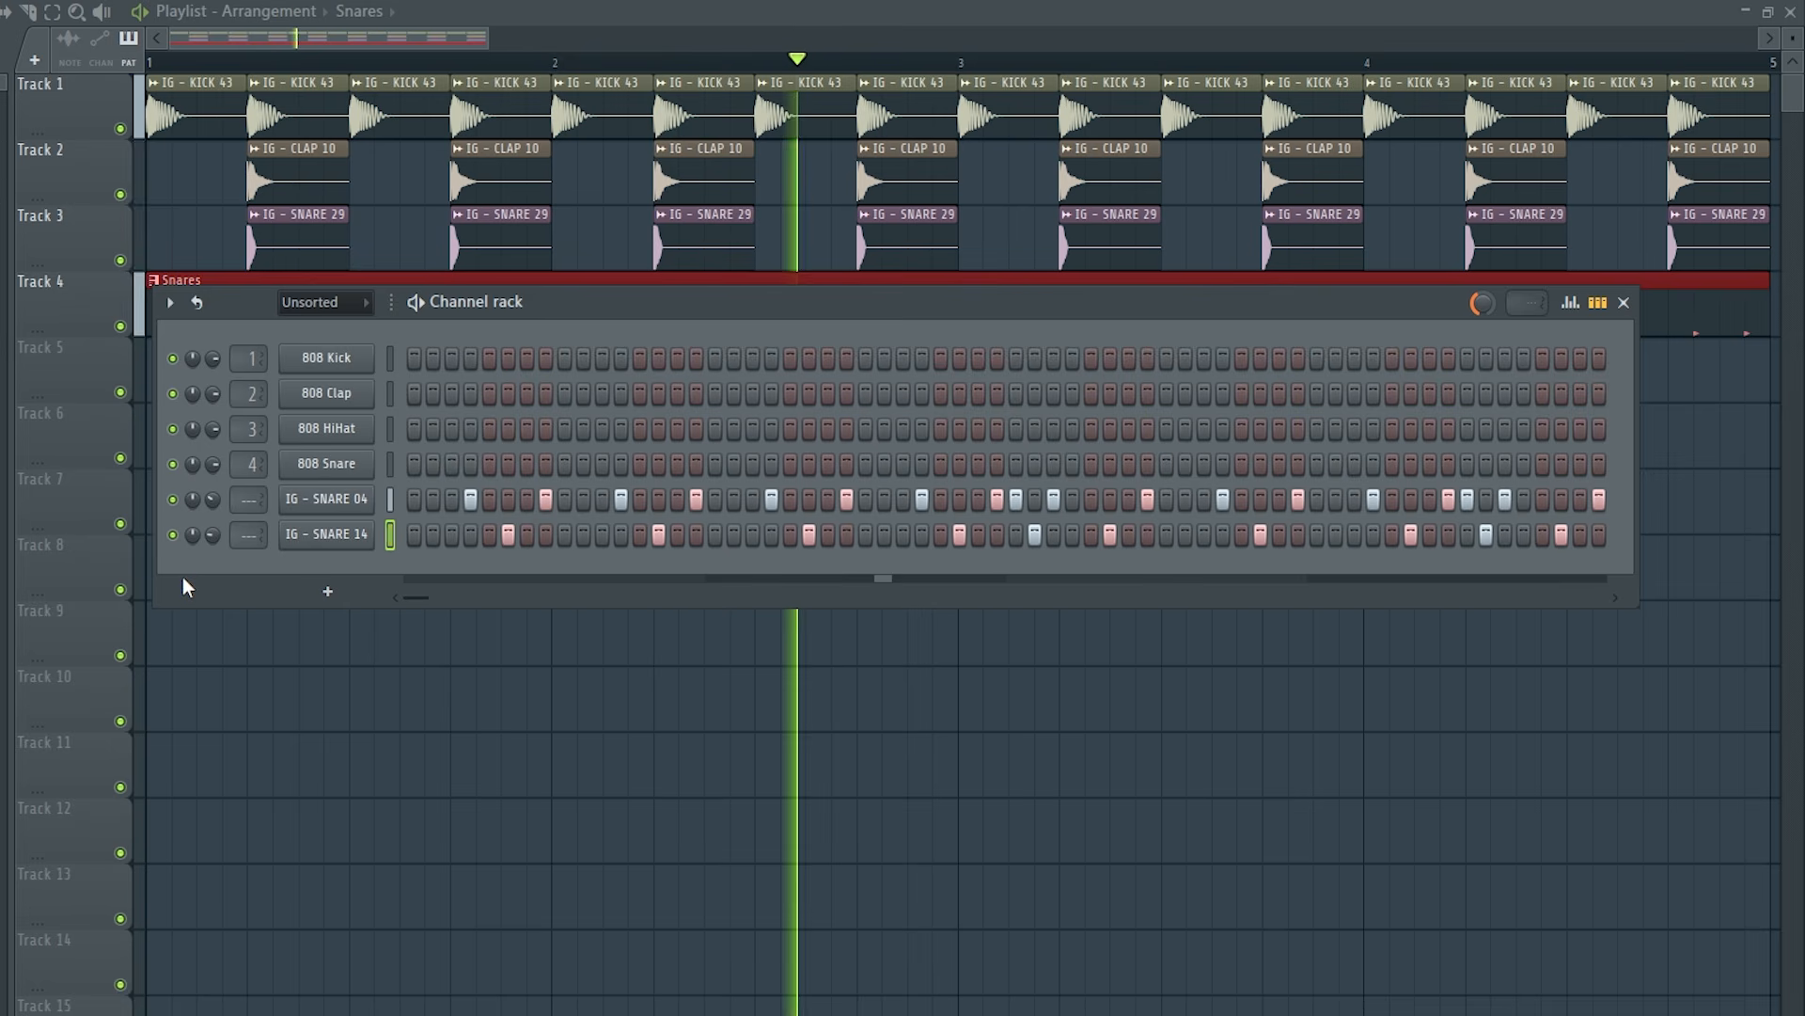
pyautogui.press('space')
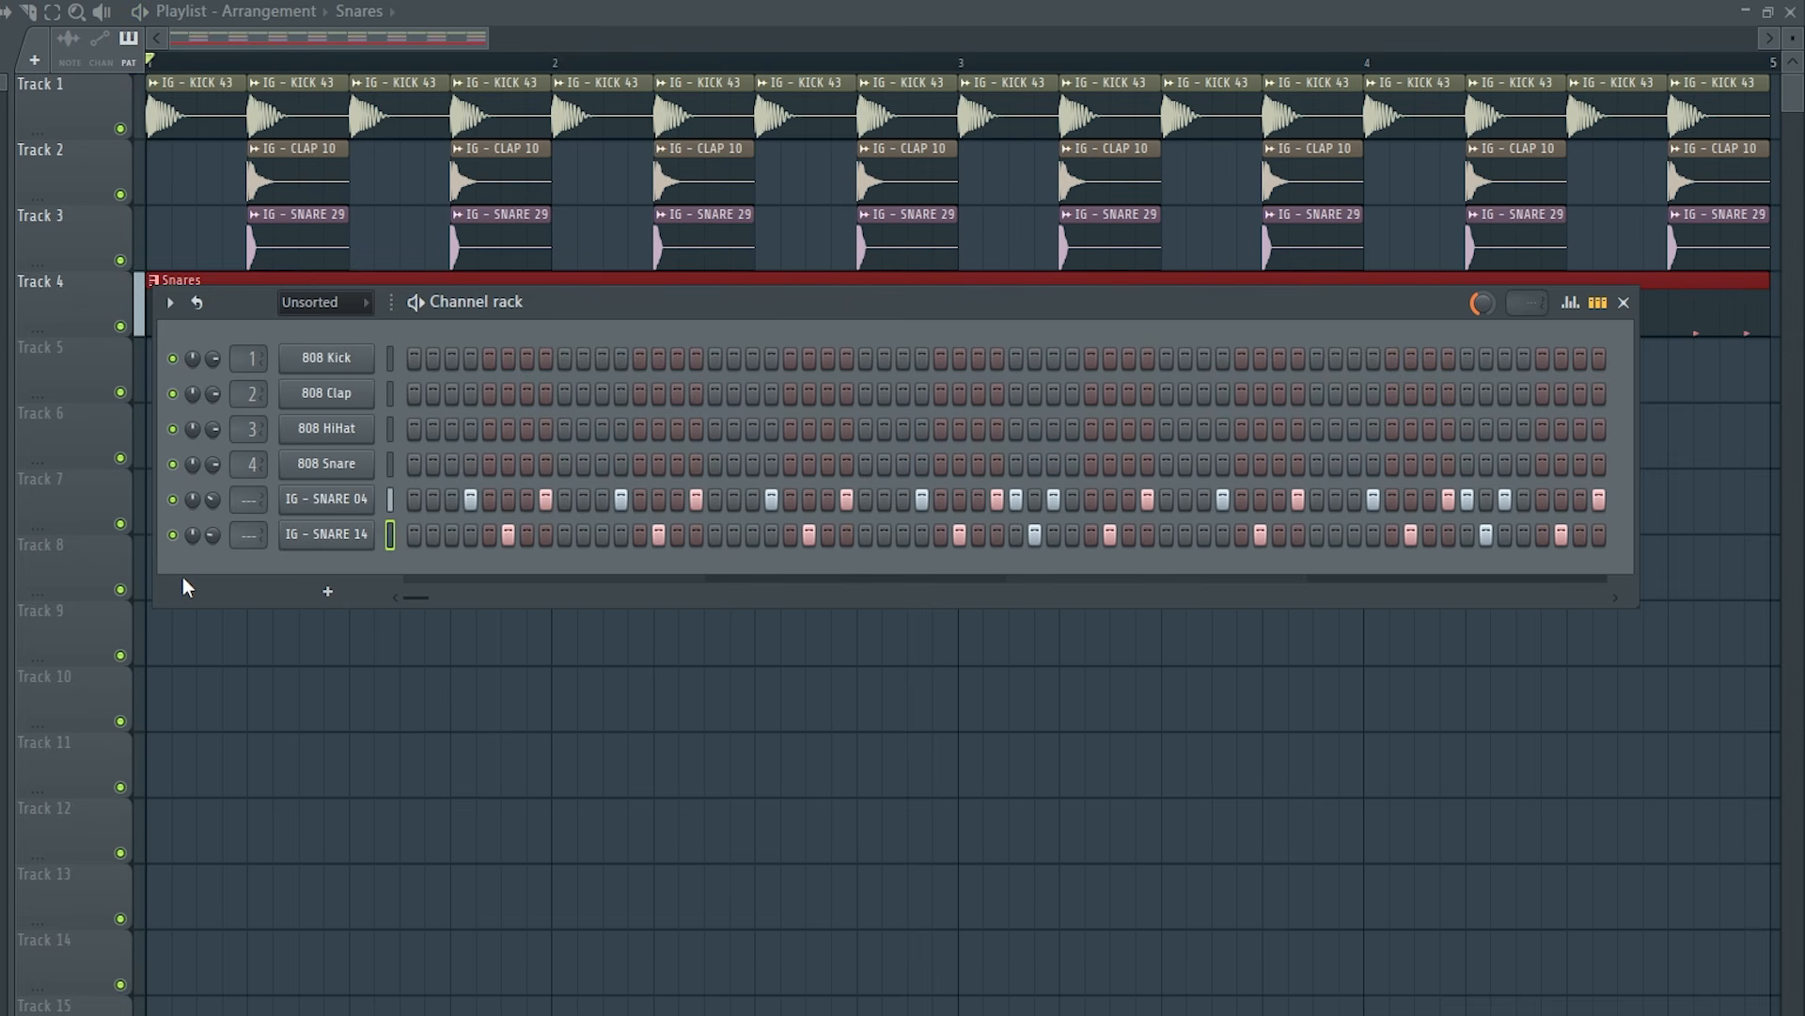
# Add IG - SNARE 09 with hits on step 36 and steps 60 to 64, and play the pattern.
pyautogui.moveTo(310, 568); pyautogui.dragTo(261, 562)
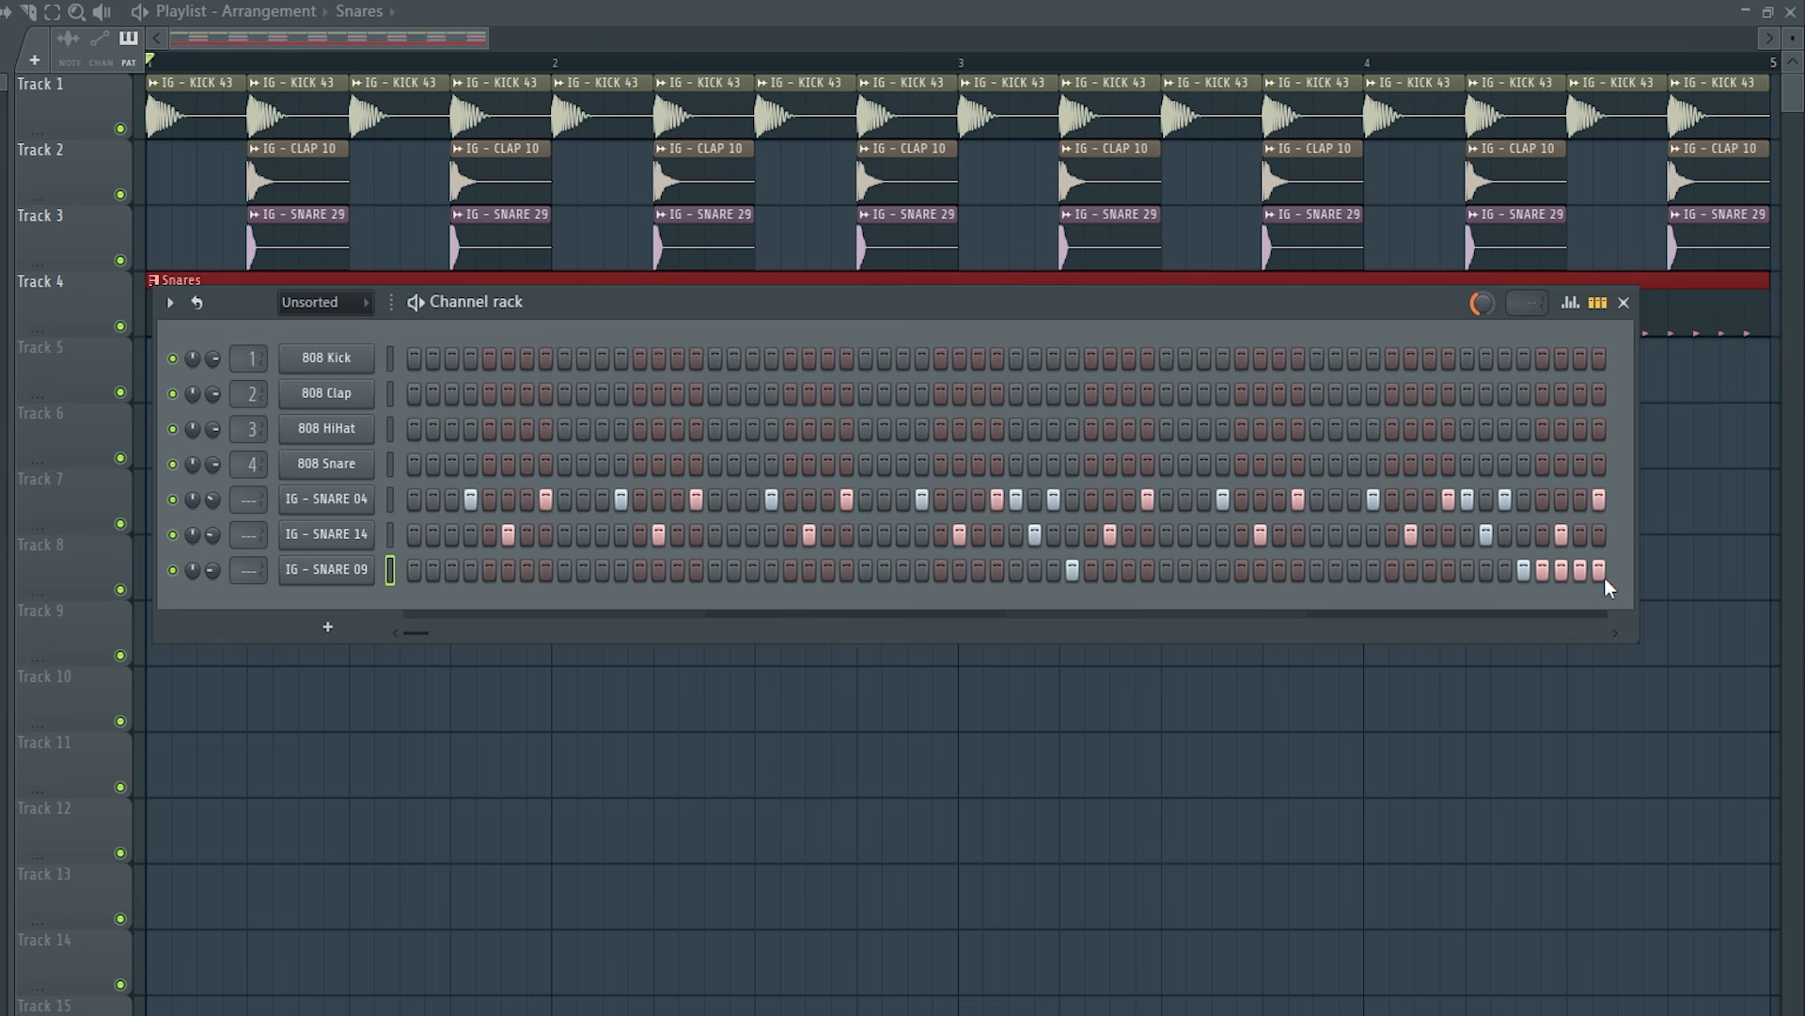
pyautogui.press('space')
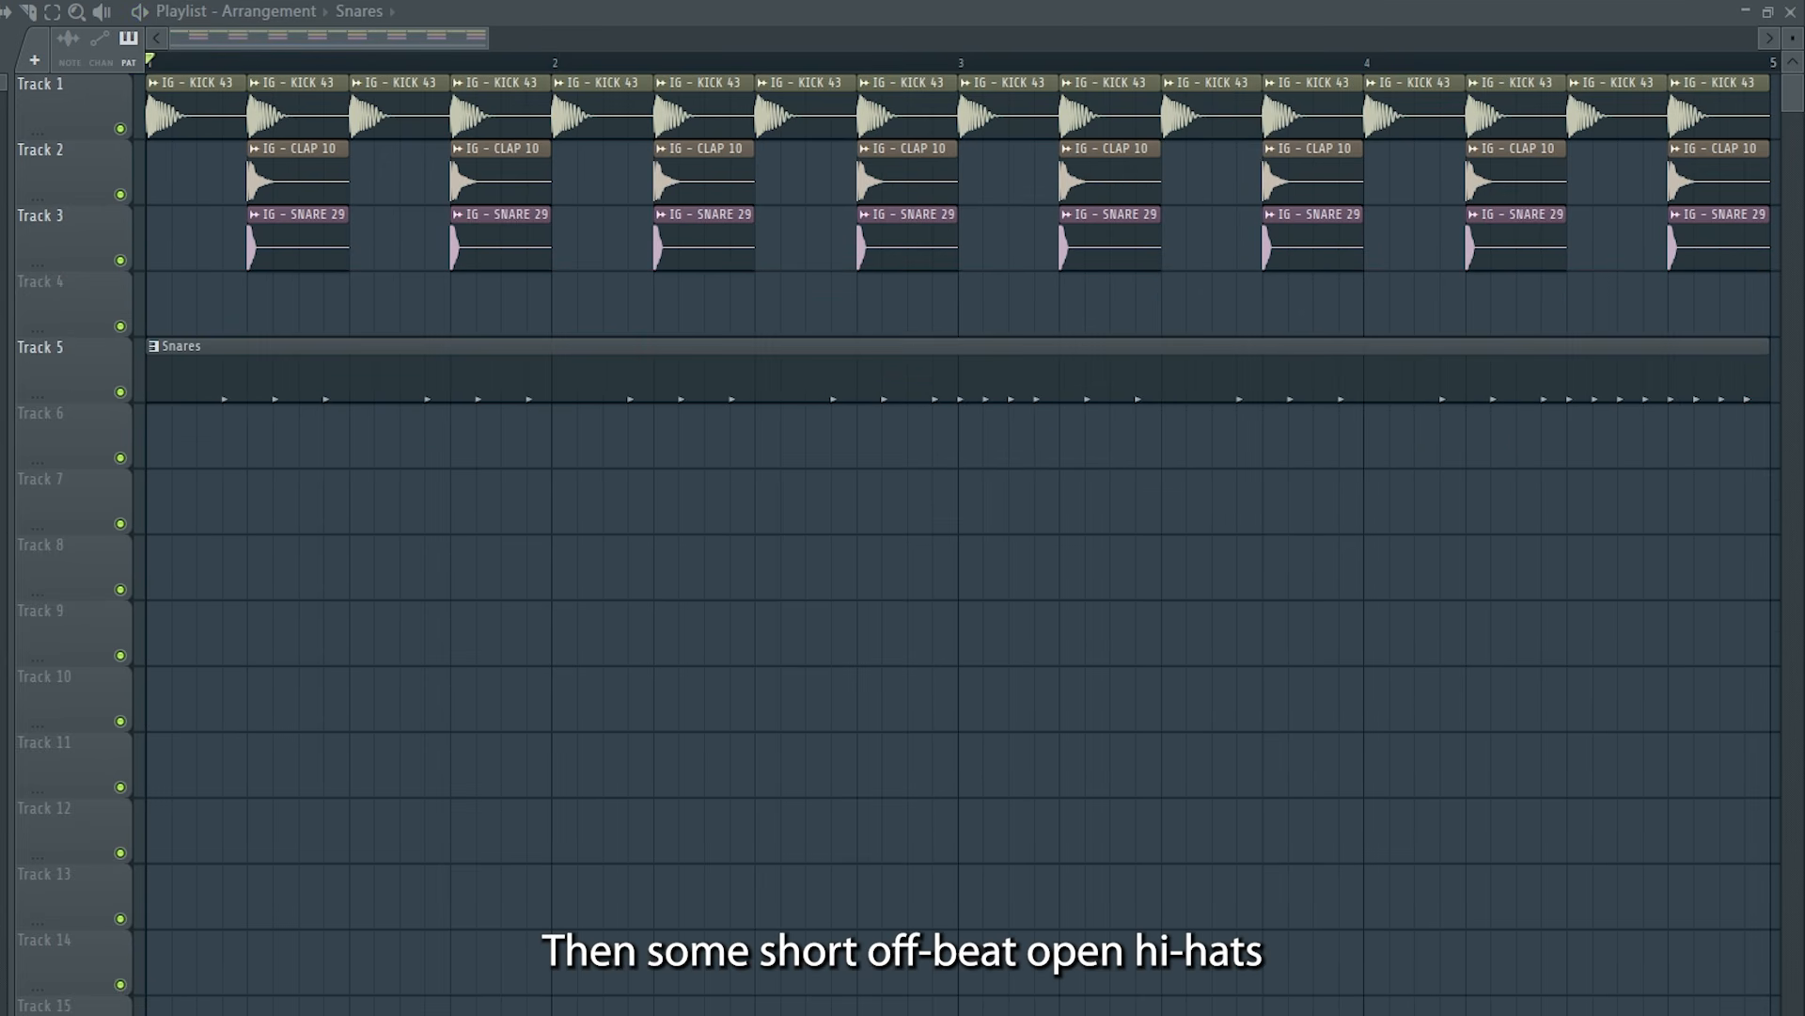
# Place IG - OPEN HI-HAT 04 on the first off-beat of Track 4, trimmed to half a beat, and audition it with the drums.
pyautogui.moveTo(2, 350); pyautogui.dragTo(203, 308)
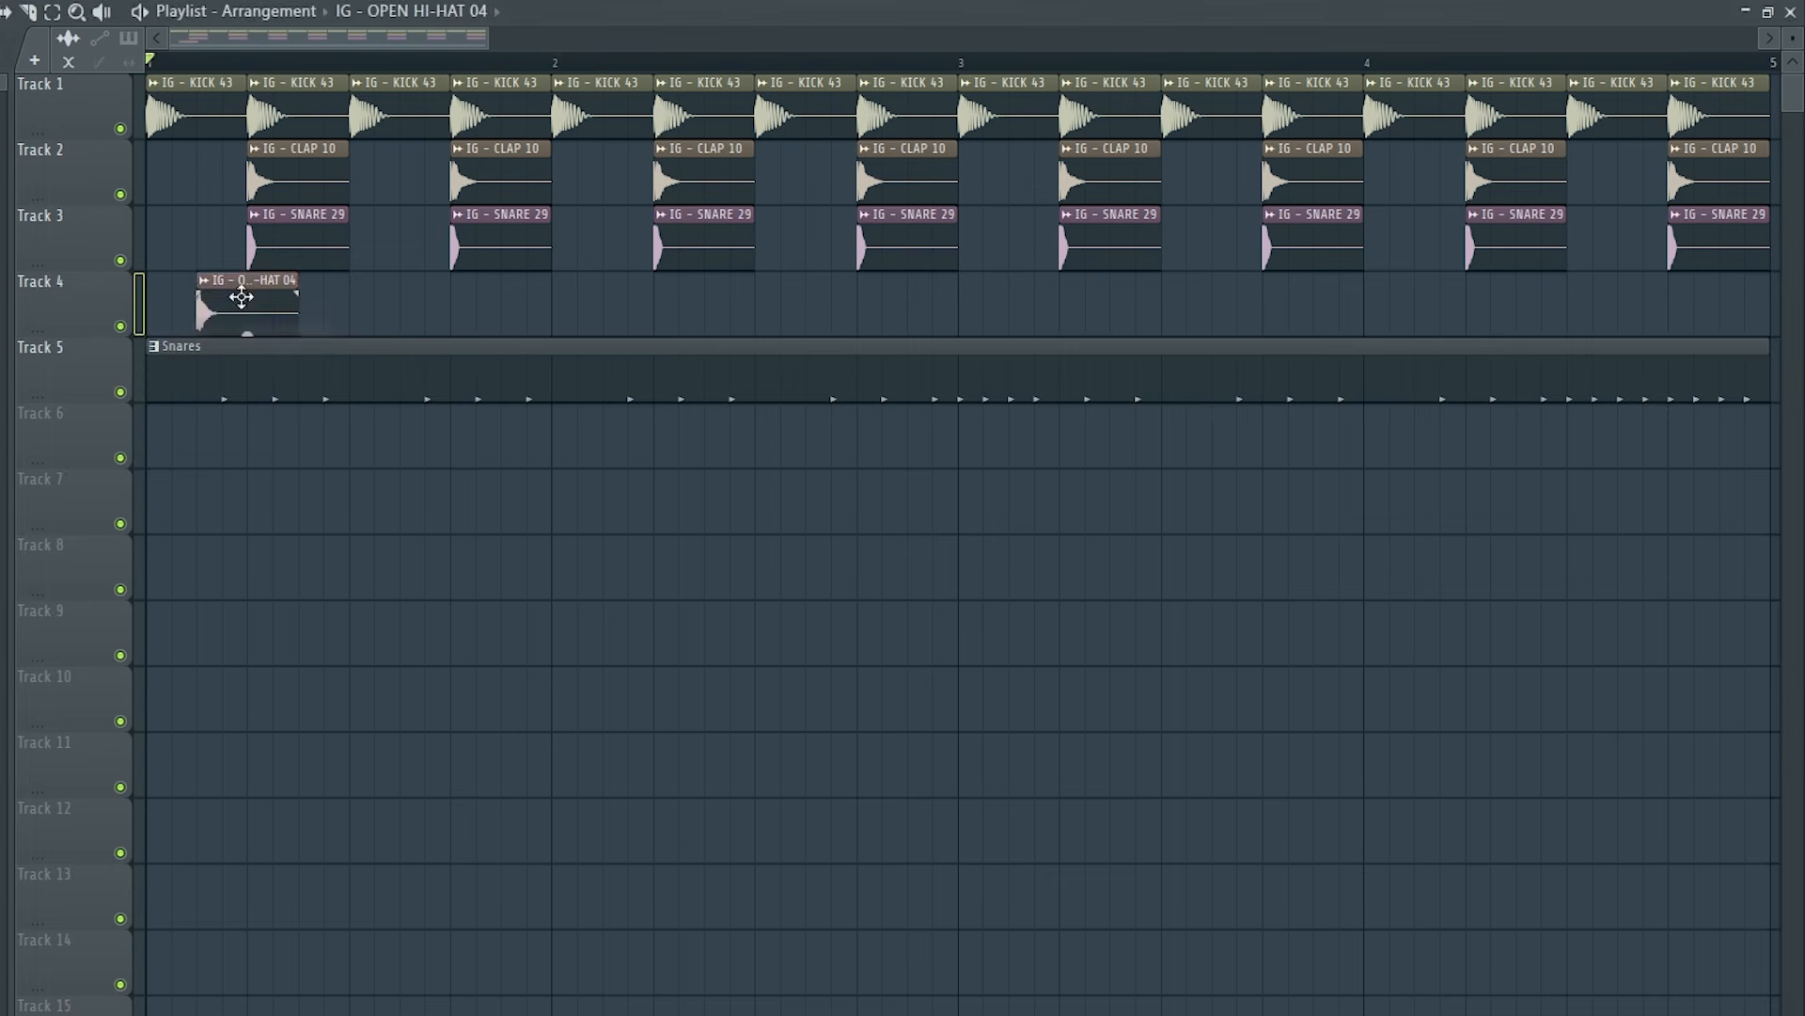
pyautogui.doubleClick(241, 297)
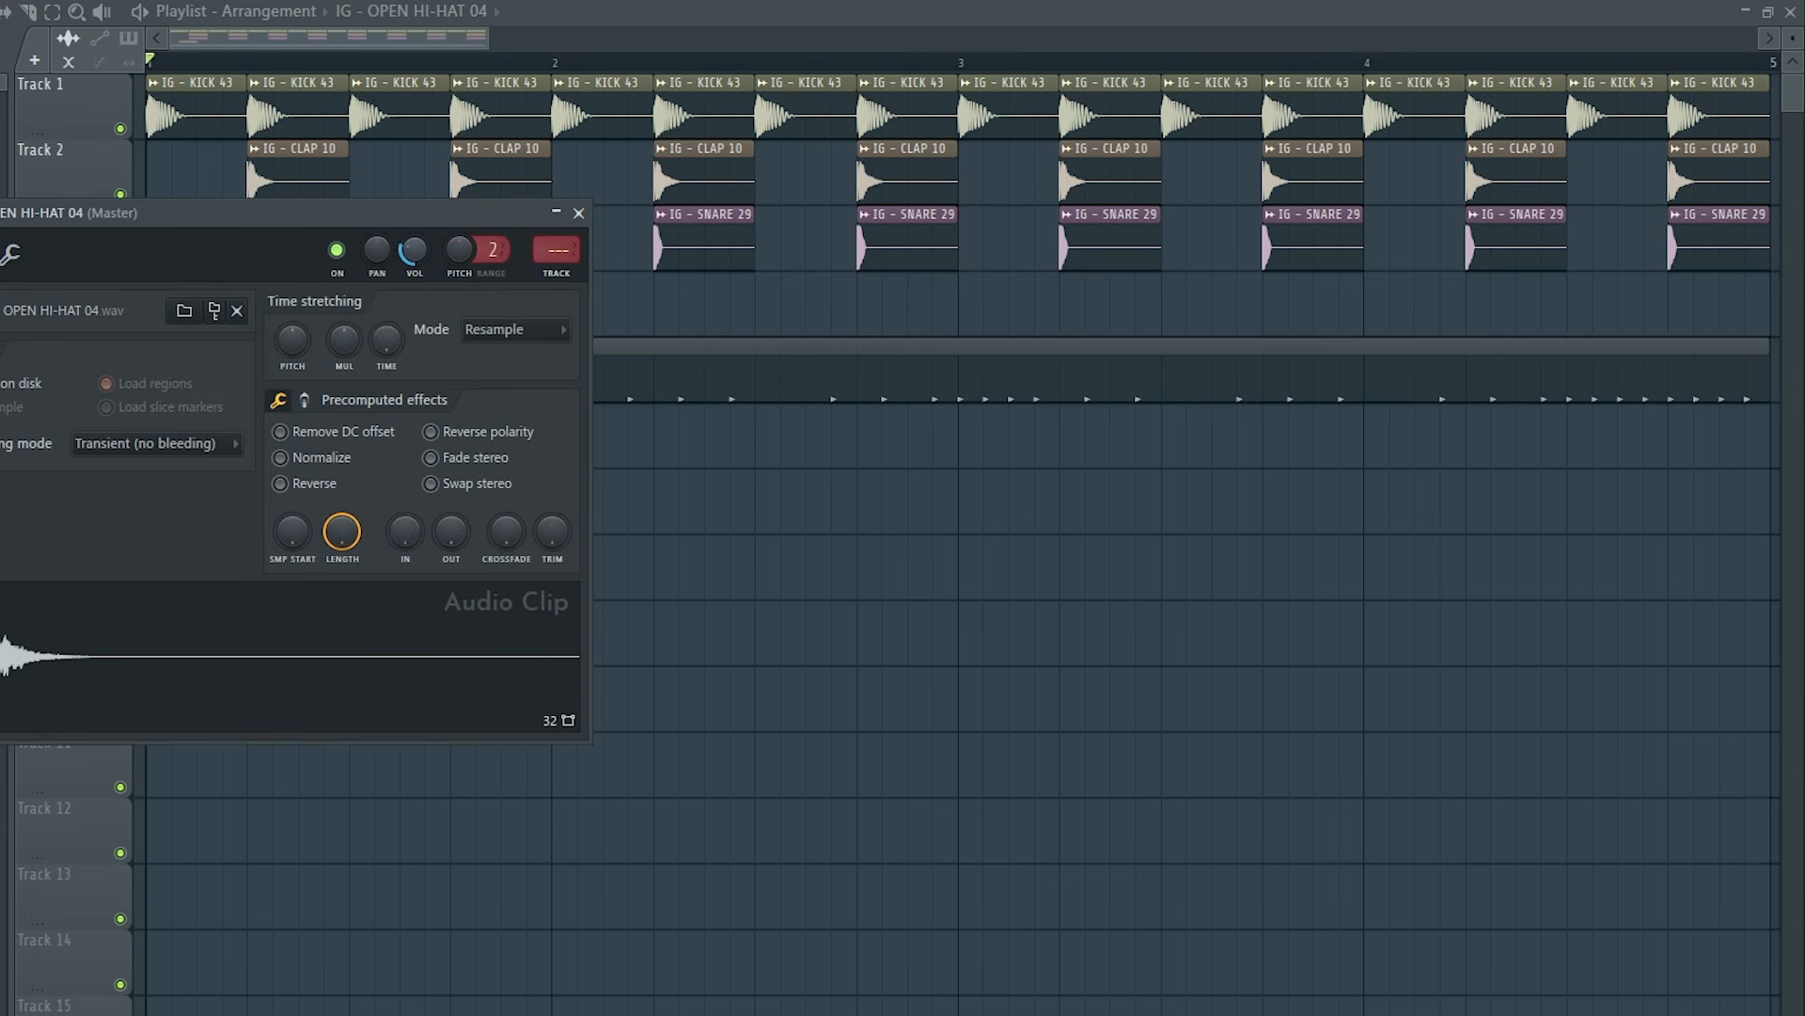
pyautogui.press('space')
pyautogui.press('space')
pyautogui.press('space')
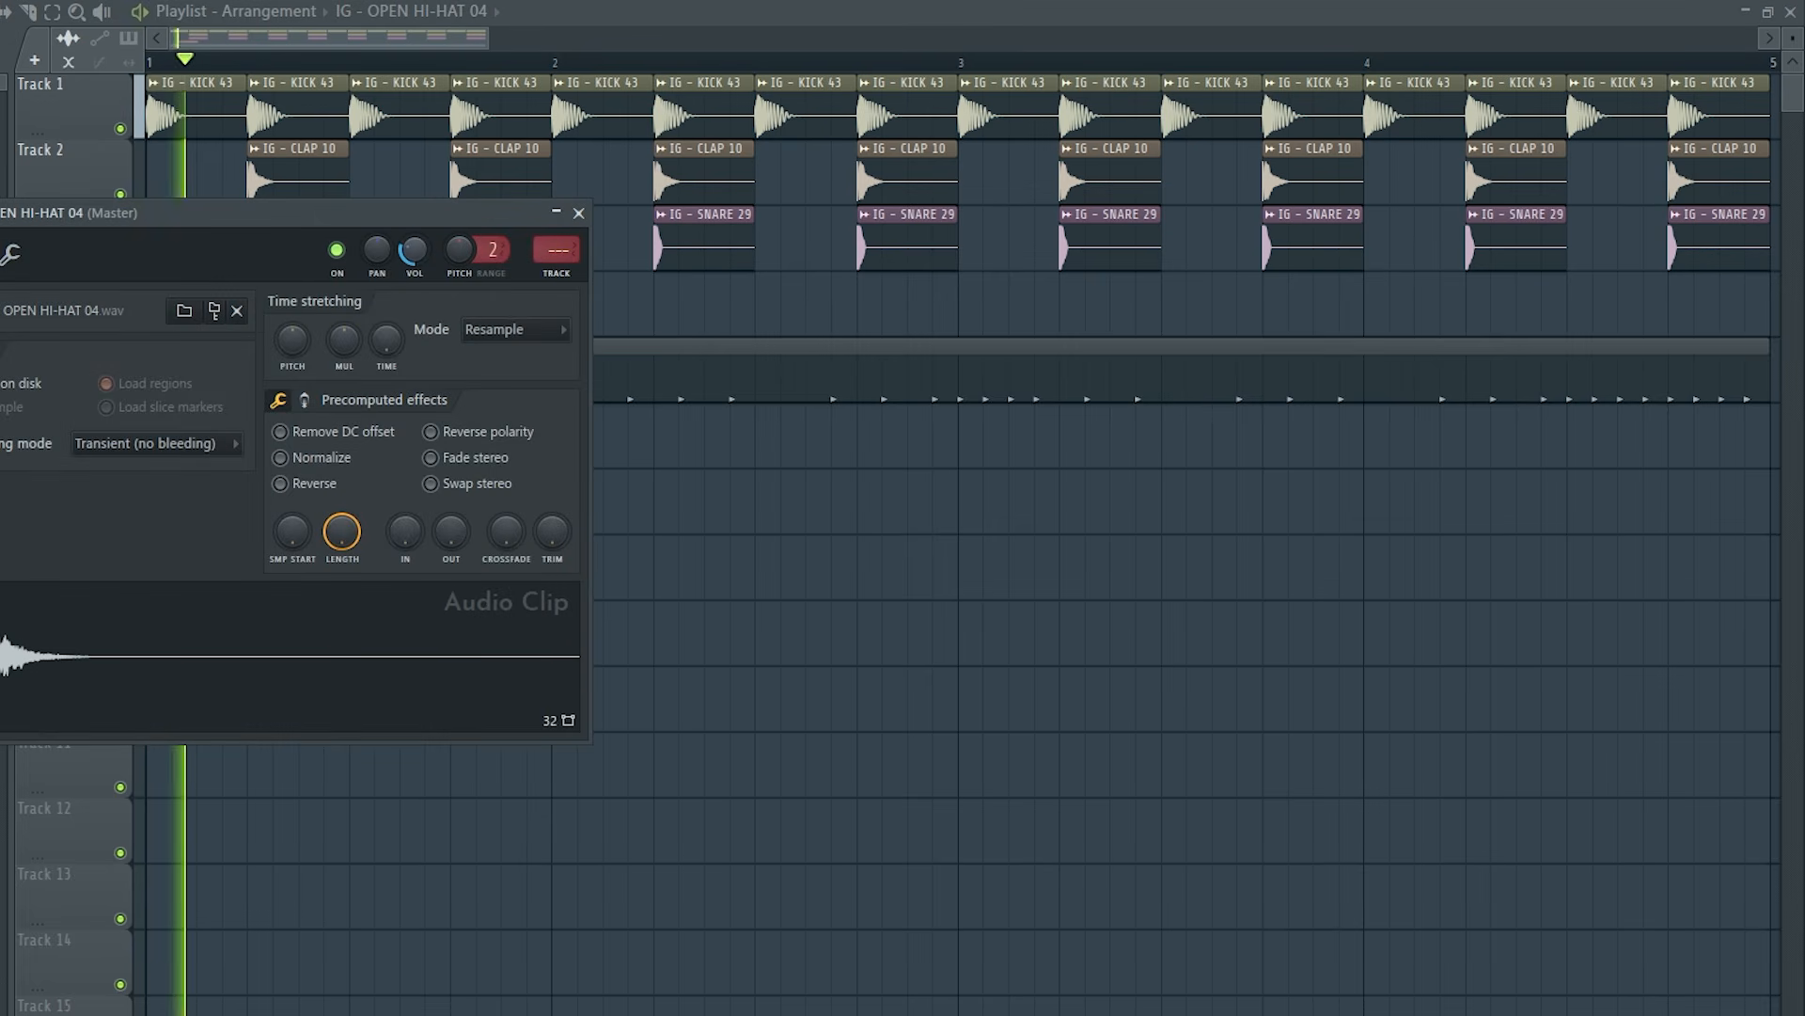
pyautogui.press('space')
pyautogui.press('space')
pyautogui.press('space')
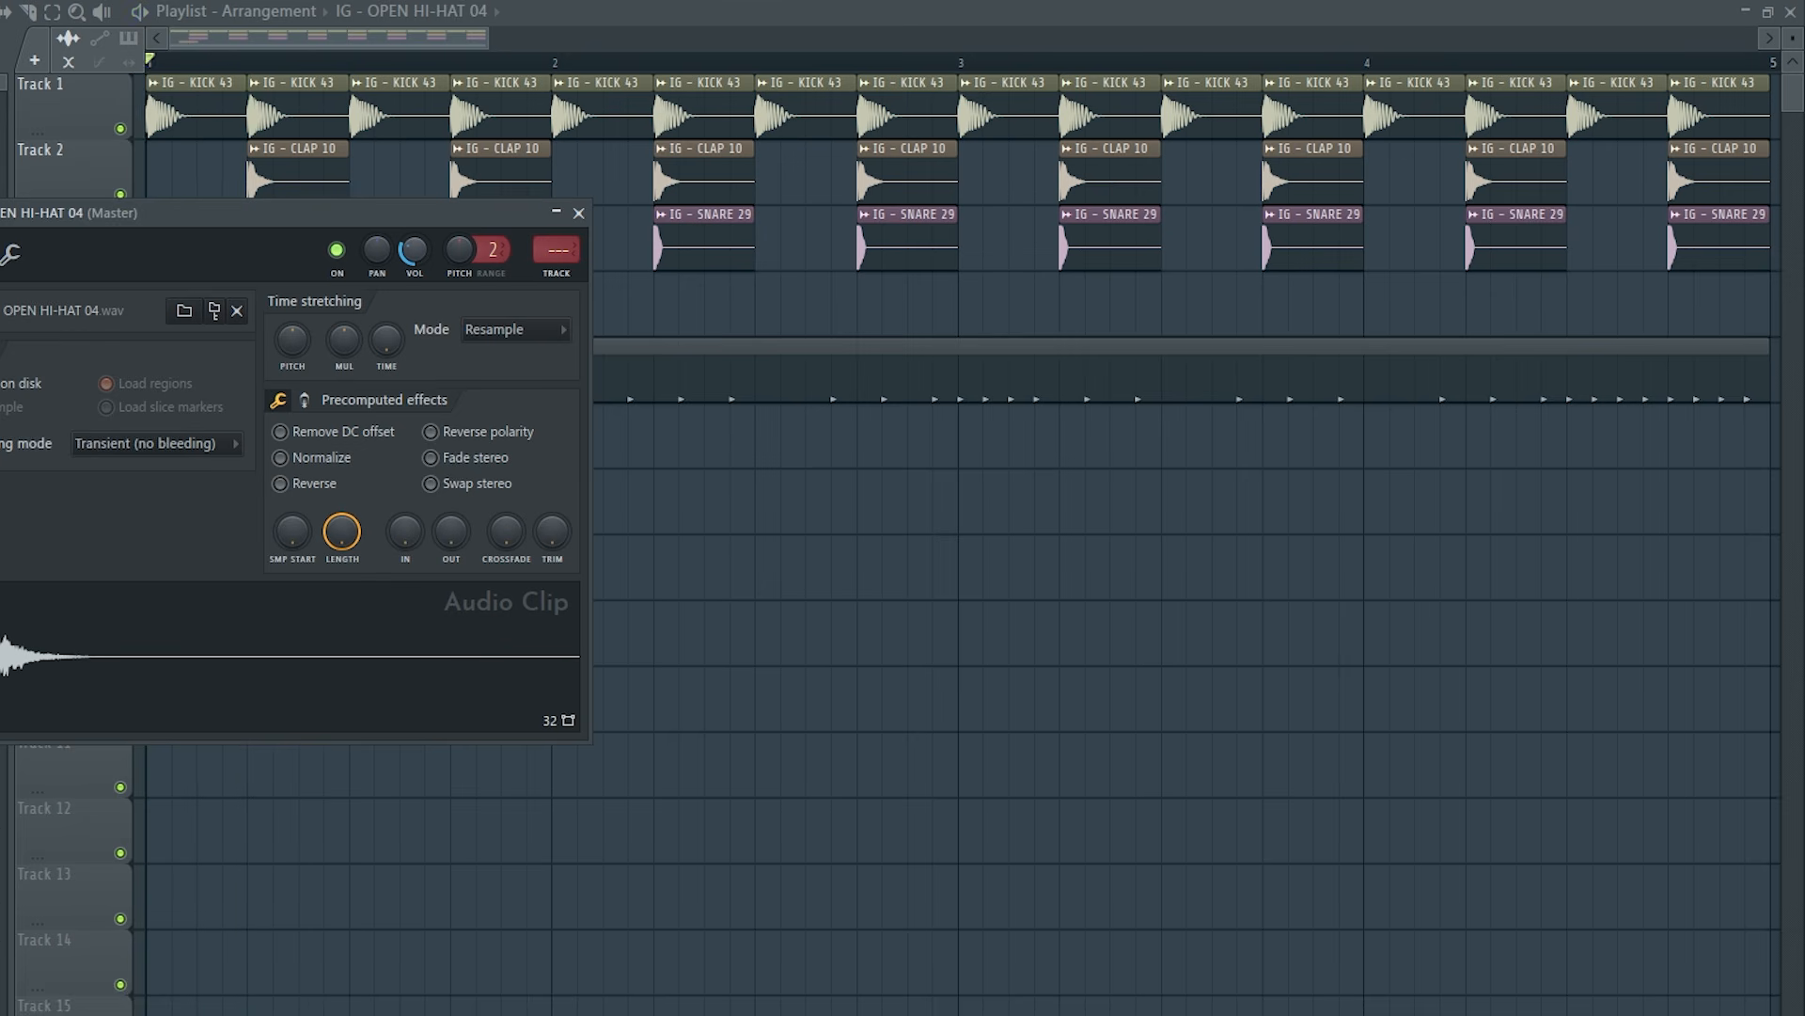
pyautogui.press('space')
pyautogui.press('space')
pyautogui.click(578, 213)
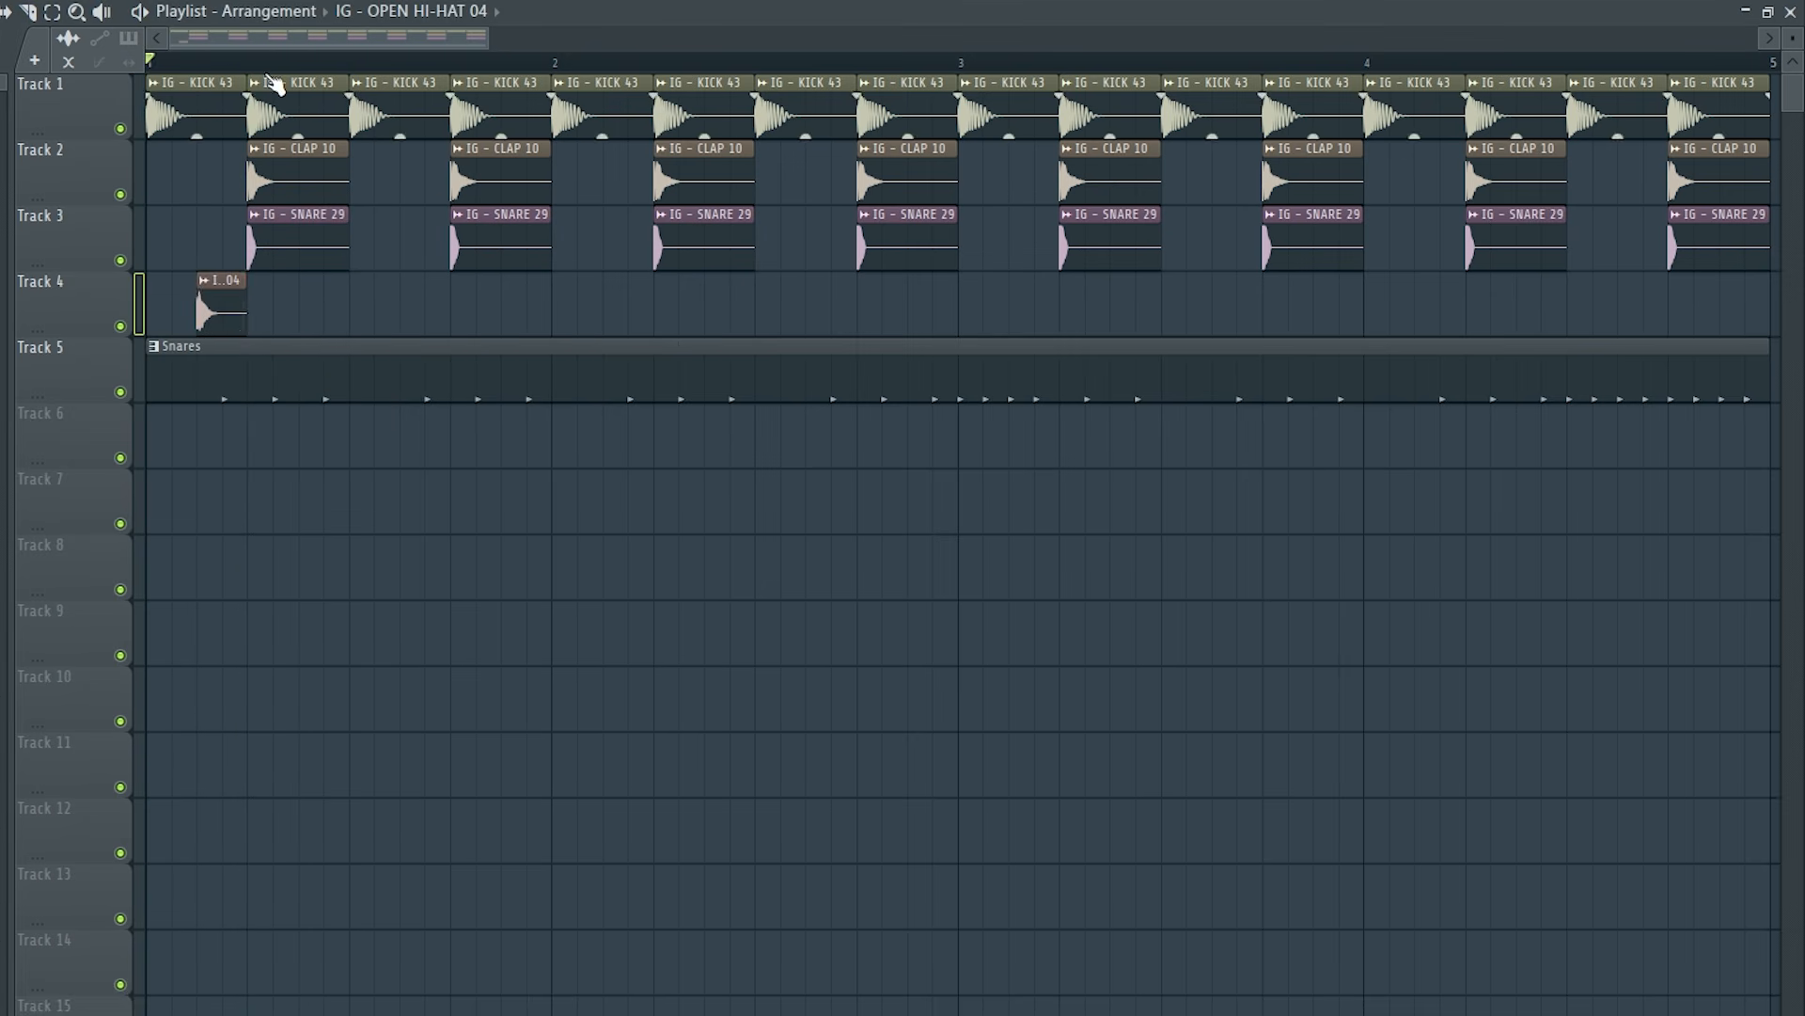
# Repeat the trimmed open hi-hat clip on every off-beat of Track 4 through bar 4.
pyautogui.click(240, 301)
pyautogui.hotkey('ctrl', 'b')
pyautogui.hotkey('ctrl', 'b')
pyautogui.hotkey('ctrl', 'b')
pyautogui.hotkey('ctrl', 'b')
pyautogui.hotkey('ctrl', 'b')
pyautogui.hotkey('ctrl', 'b')
pyautogui.hotkey('ctrl', 'b')
pyautogui.hotkey('ctrl', 'b')
pyautogui.hotkey('ctrl', 'b')
pyautogui.hotkey('ctrl', 'b')
pyautogui.hotkey('ctrl', 'b')
pyautogui.hotkey('ctrl', 'b')
pyautogui.hotkey('ctrl', 'b')
pyautogui.hotkey('ctrl', 'b')
pyautogui.hotkey('ctrl', 'b')
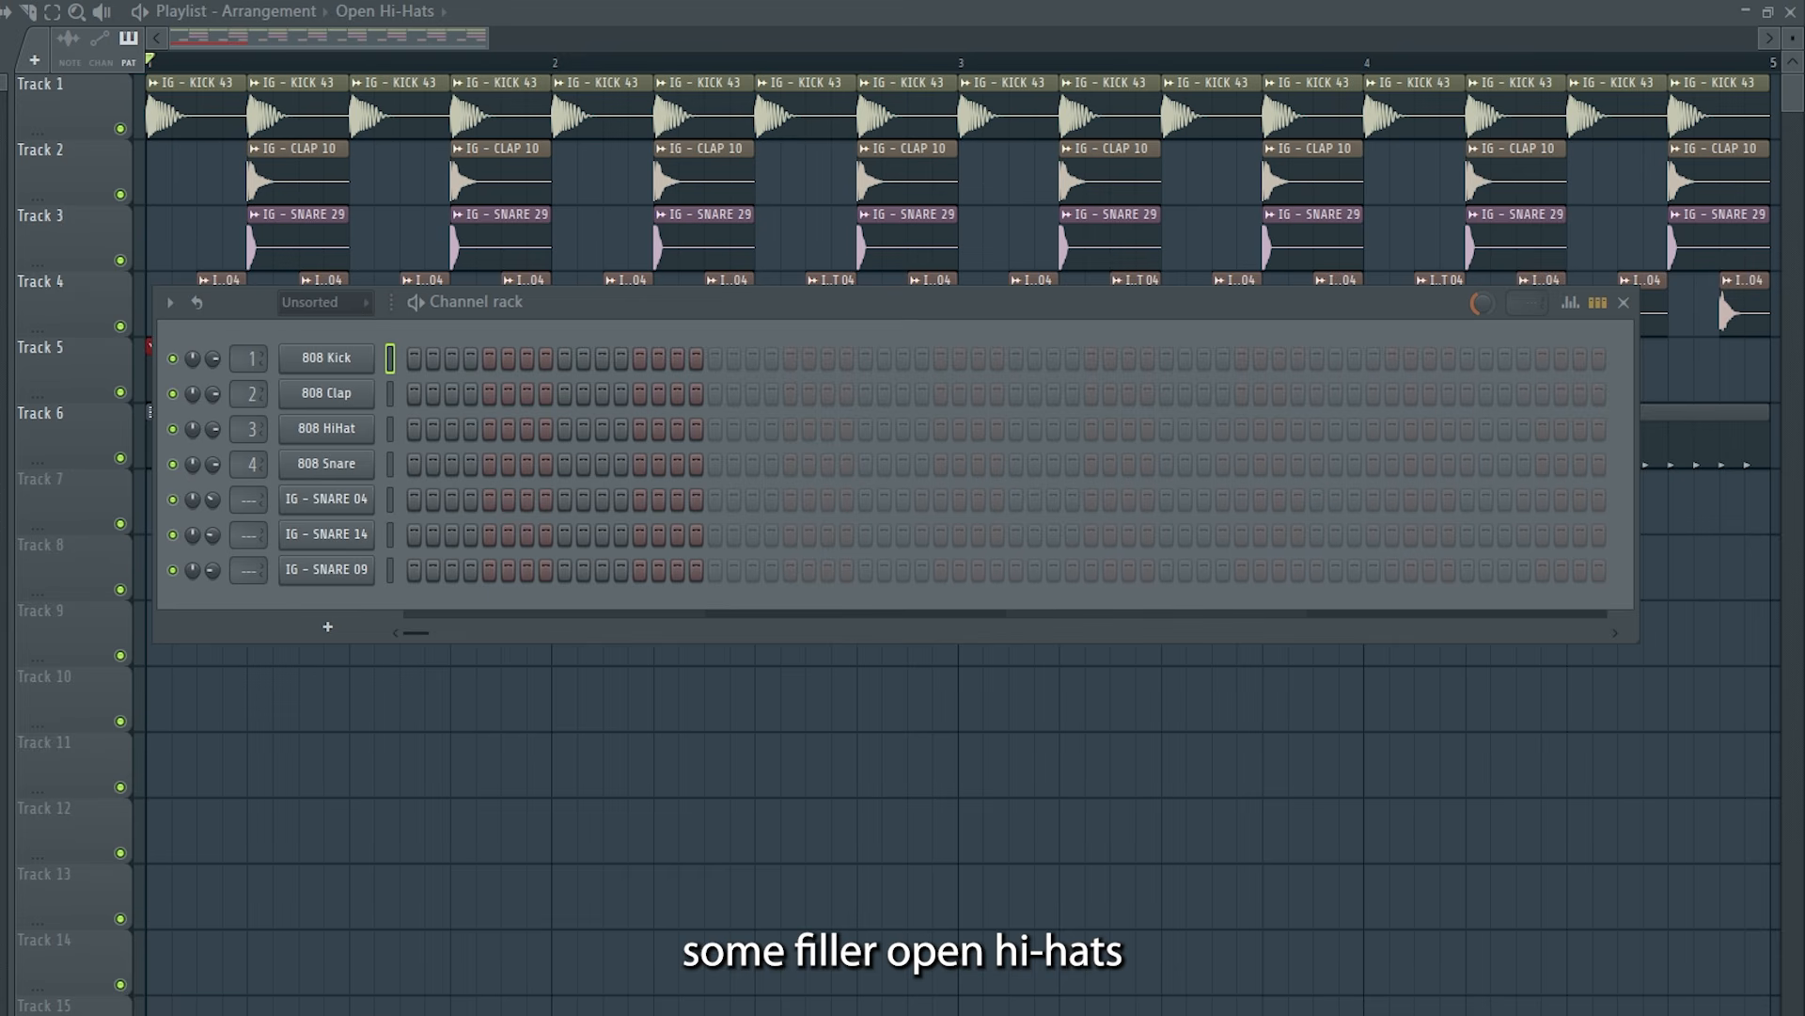
# Add IG - OPEN HI-HAT 18 to the Open Hi-Hats pattern with hits on steps 6, 8, 10 and 14, and audition it.
pyautogui.moveTo(328, 570); pyautogui.dragTo(229, 598)
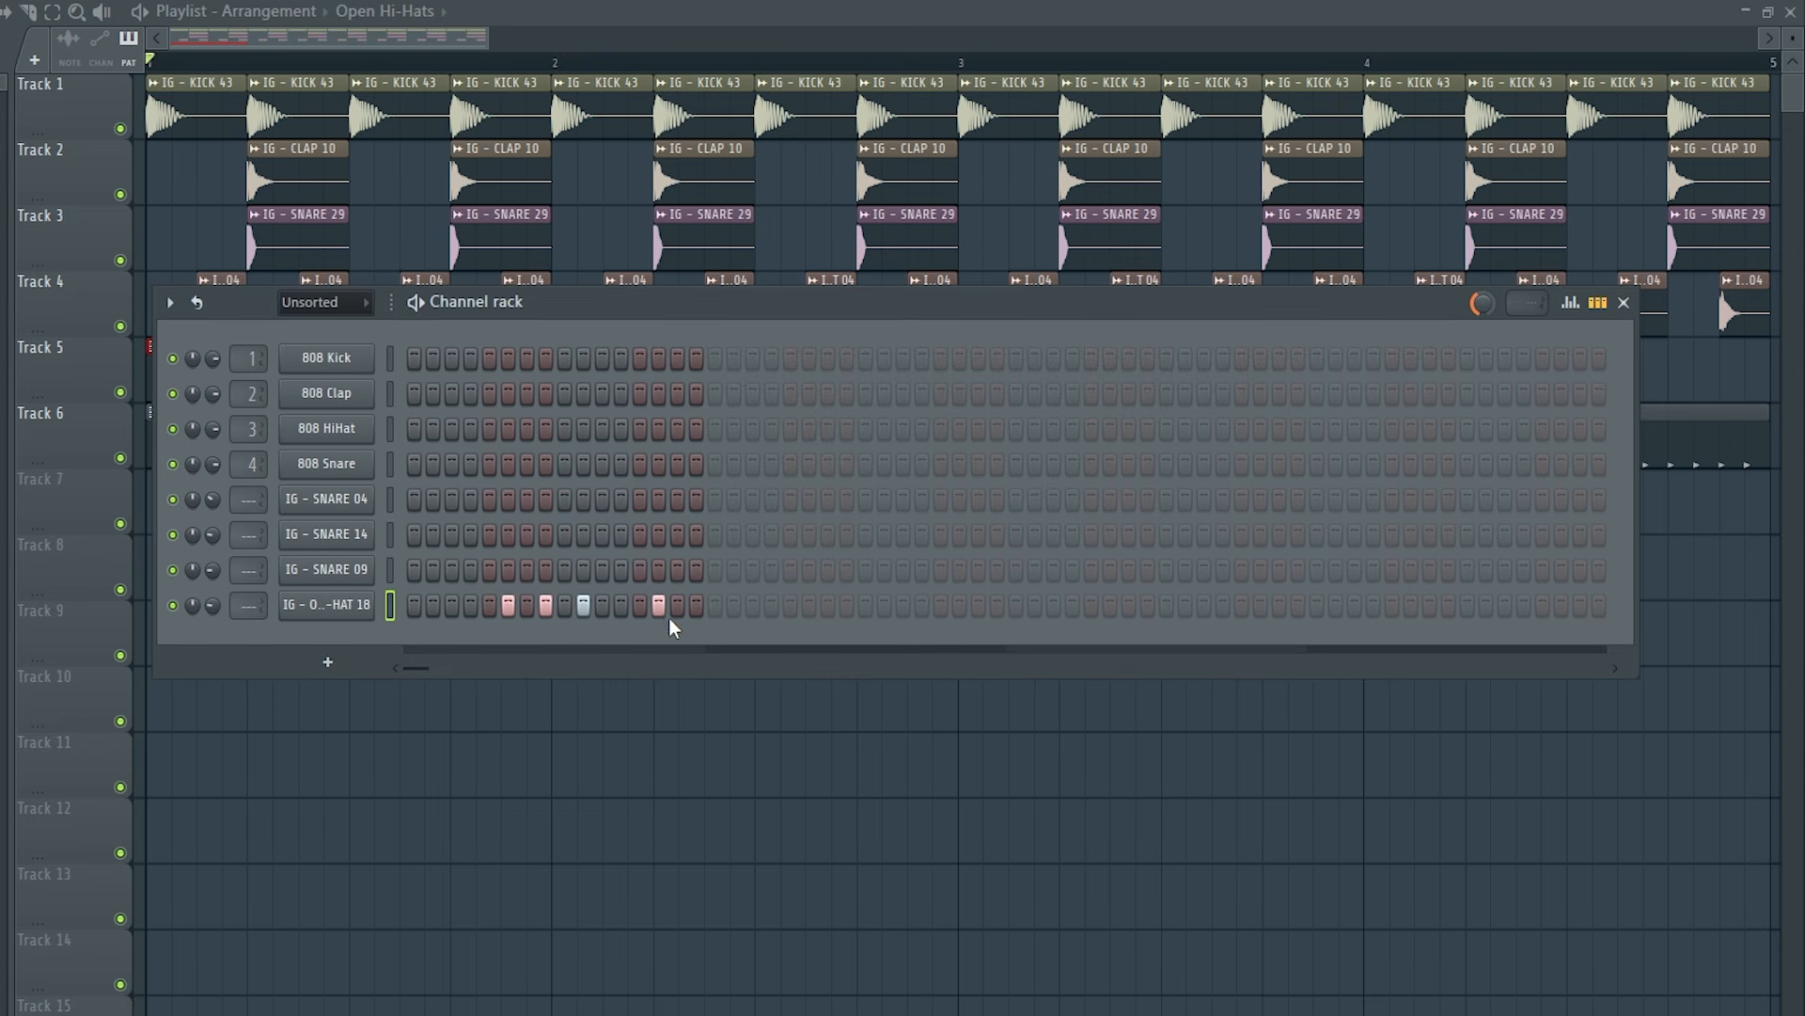
pyautogui.press('space')
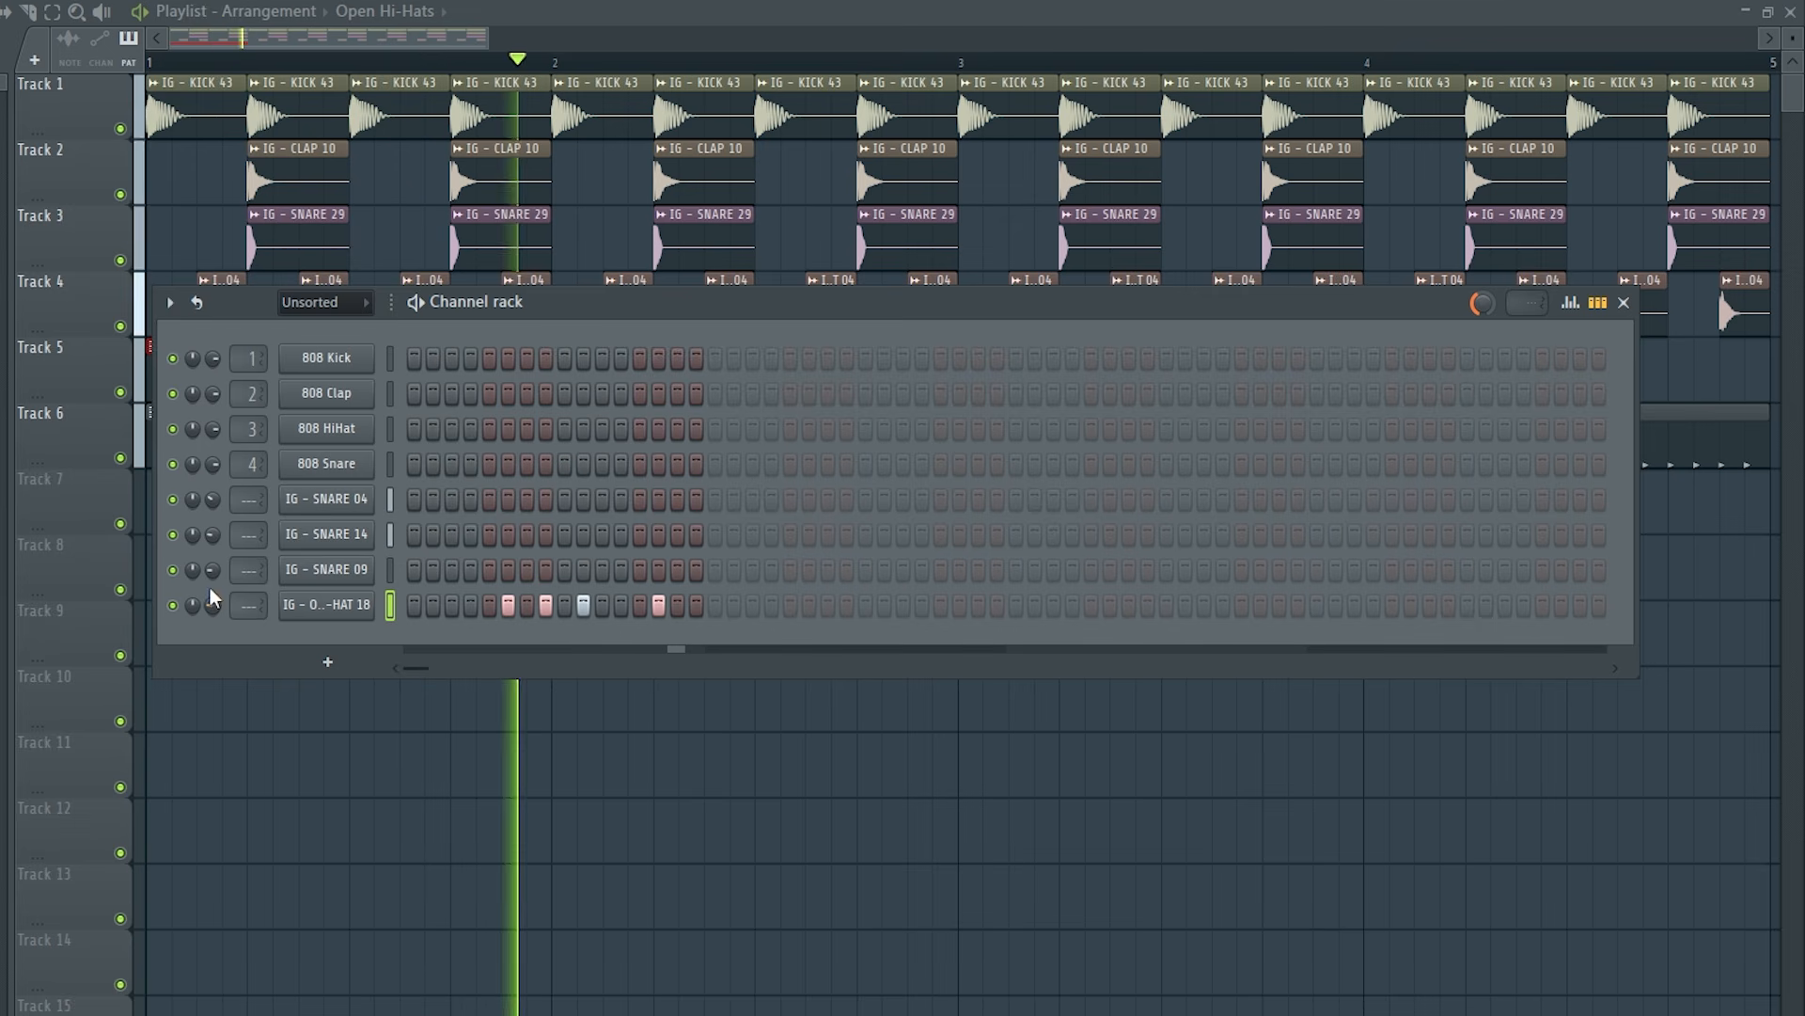
pyautogui.press('space')
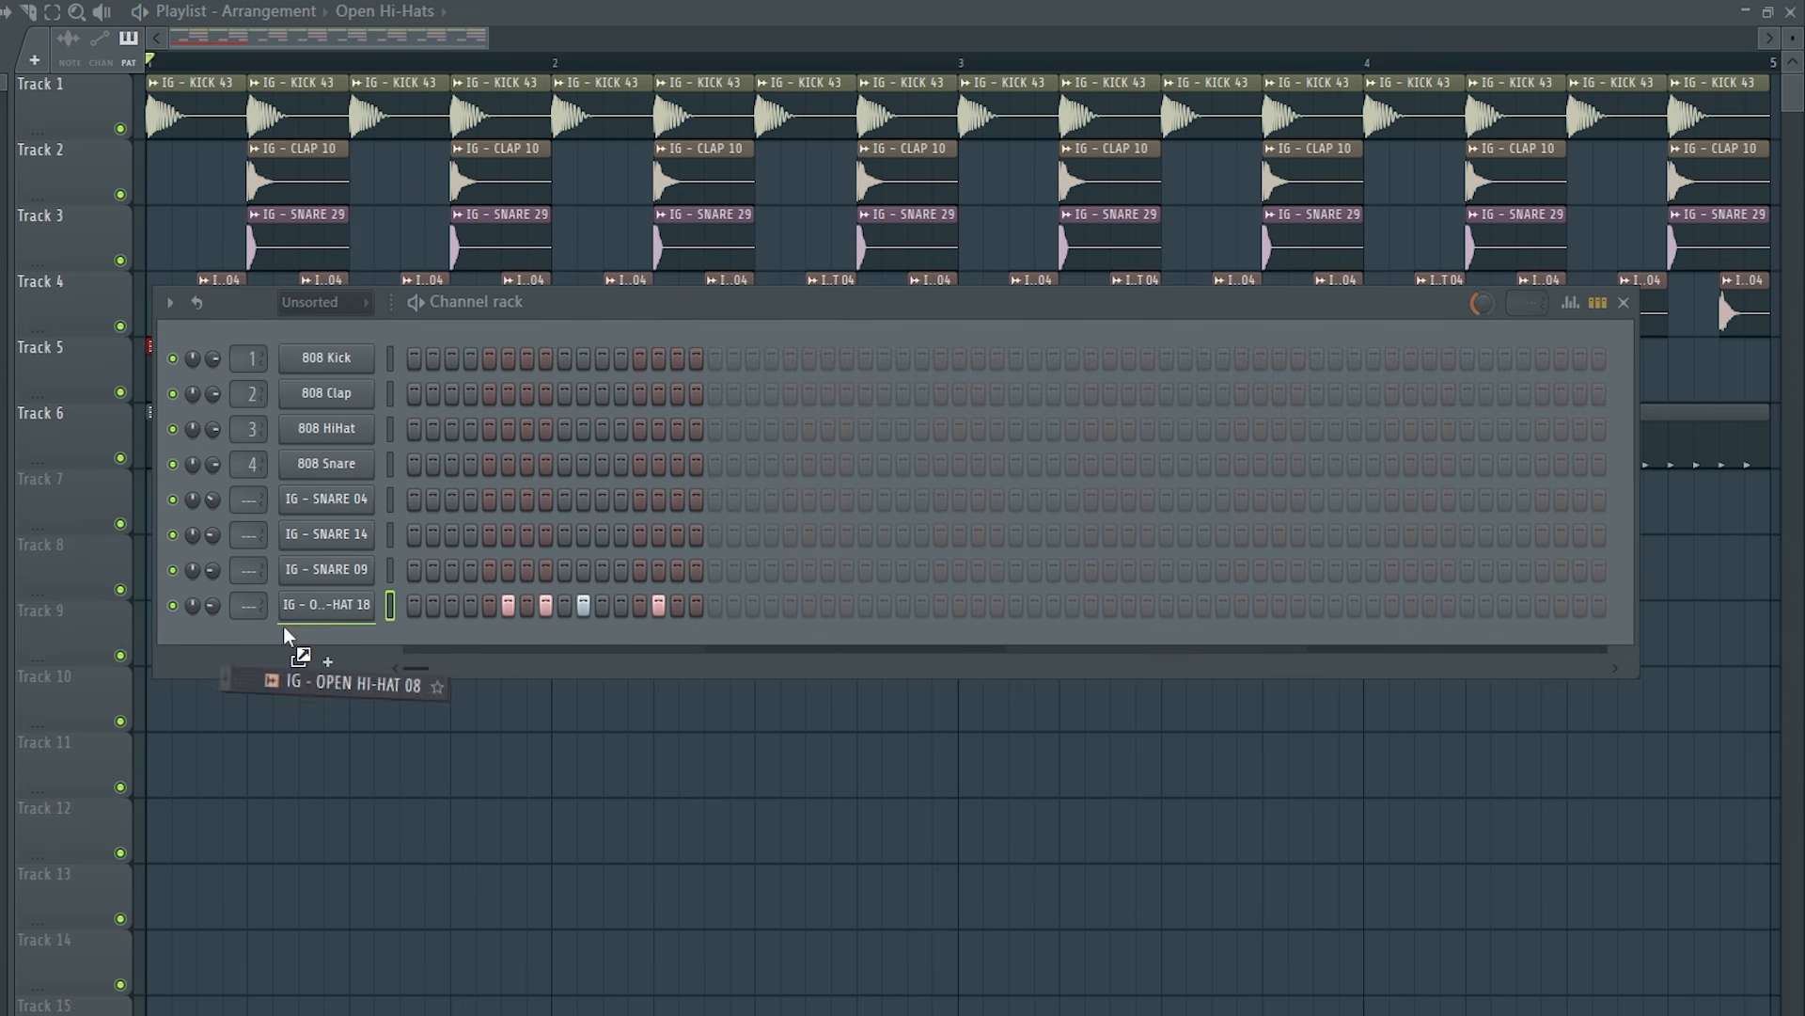
# Add IG - OPEN HI-HAT 08 to the Open Hi-Hats pattern with a hit on step 12, and audition it.
pyautogui.moveTo(284, 629); pyautogui.dragTo(285, 632)
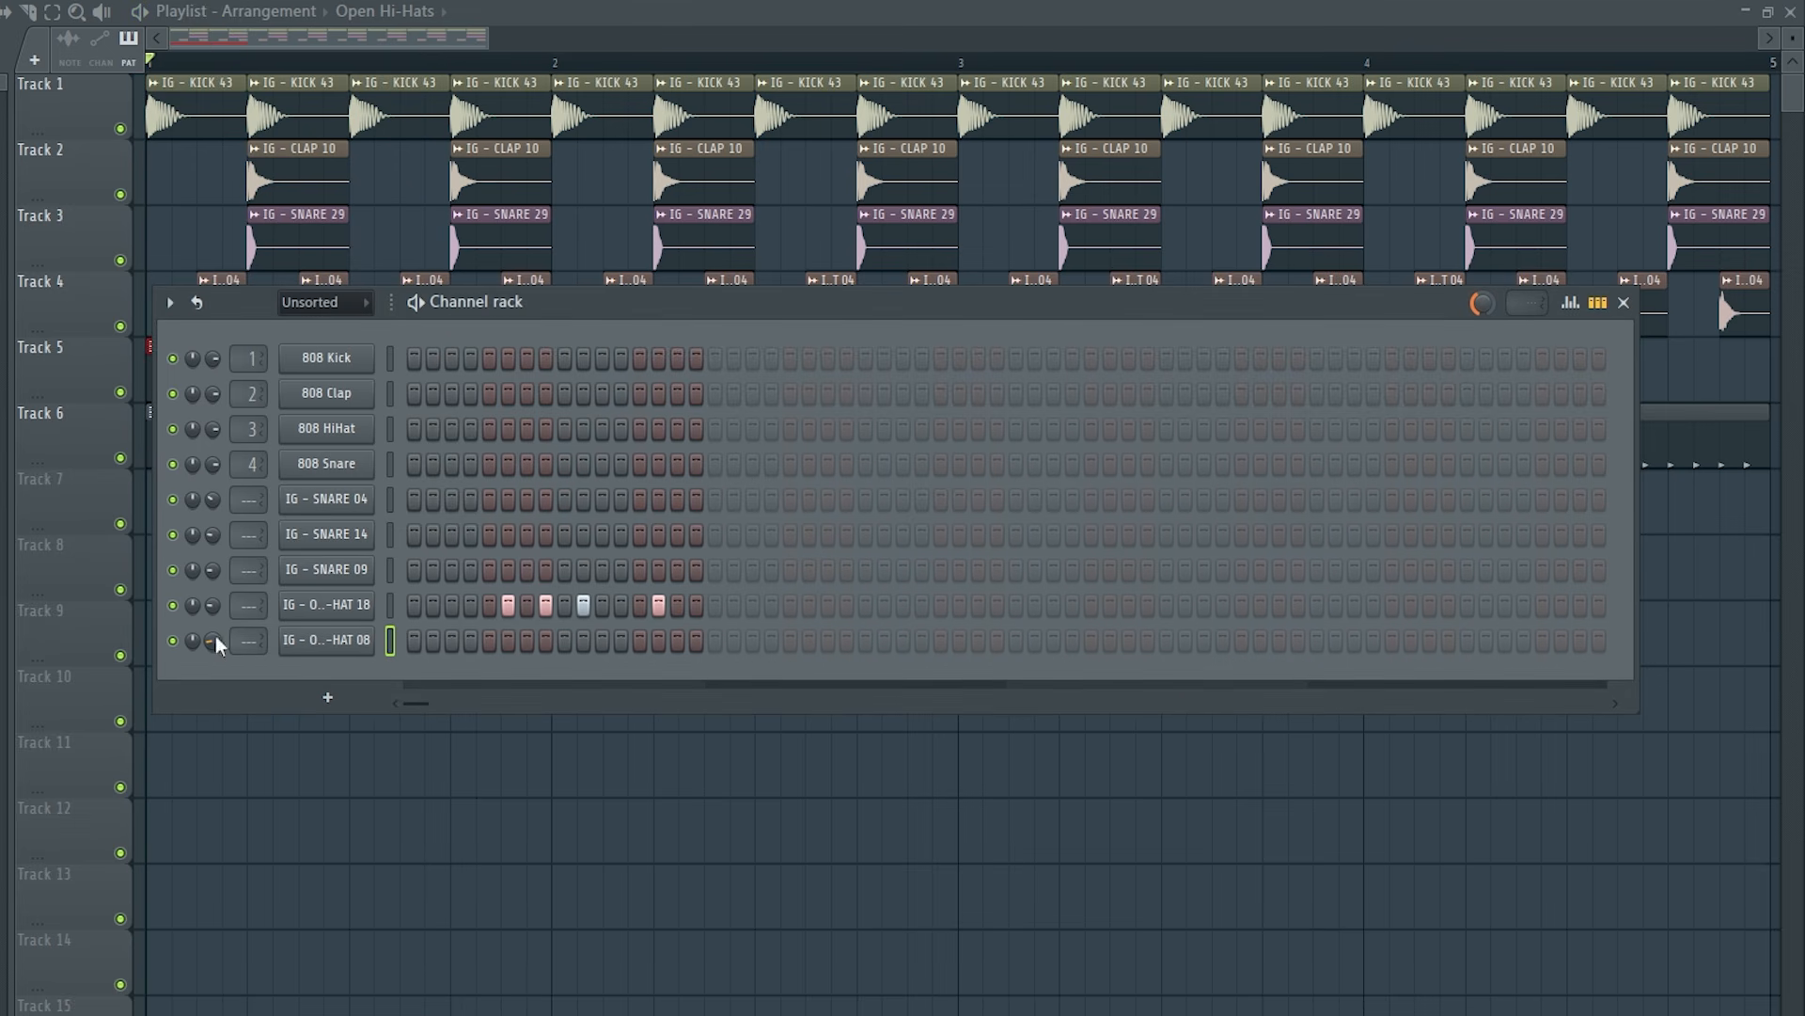
pyautogui.click(622, 640)
pyautogui.press('space')
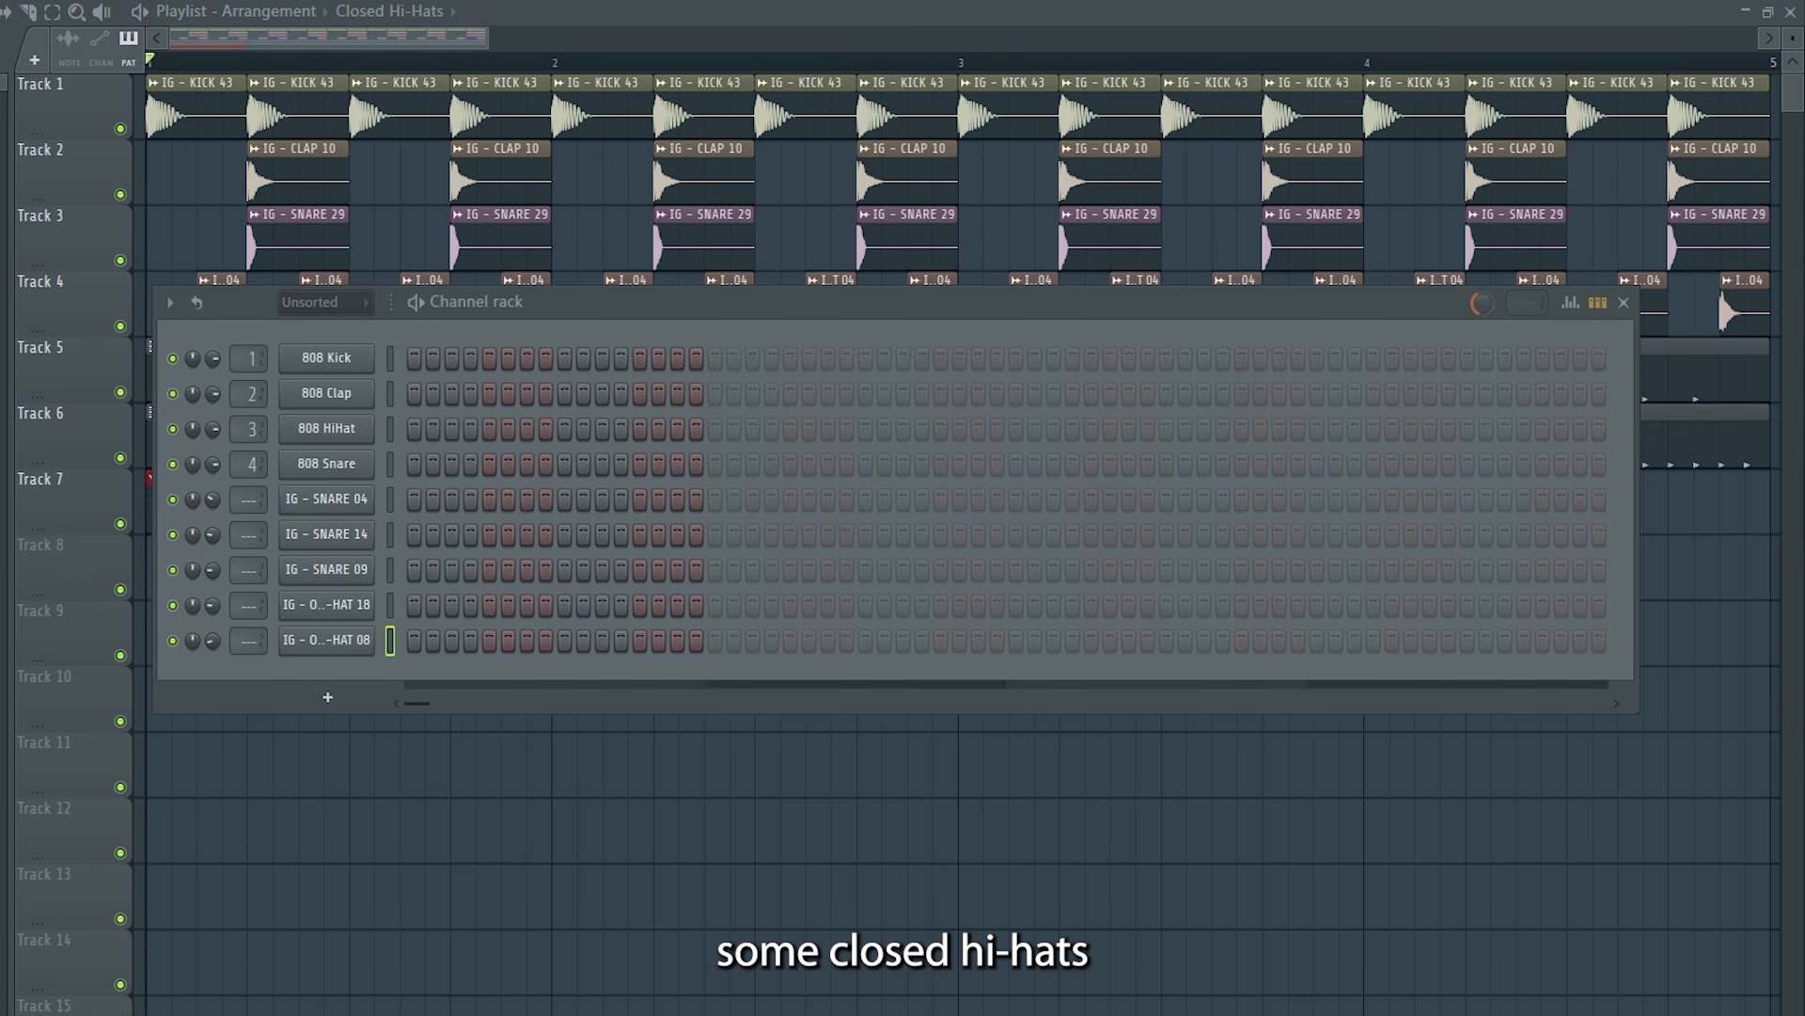
# Add IG - CLOSED HI-HAT 12 to the Closed Hi-Hats pattern with hits on all 16 steps, and audition it.
pyautogui.moveTo(2, 583); pyautogui.dragTo(360, 667)
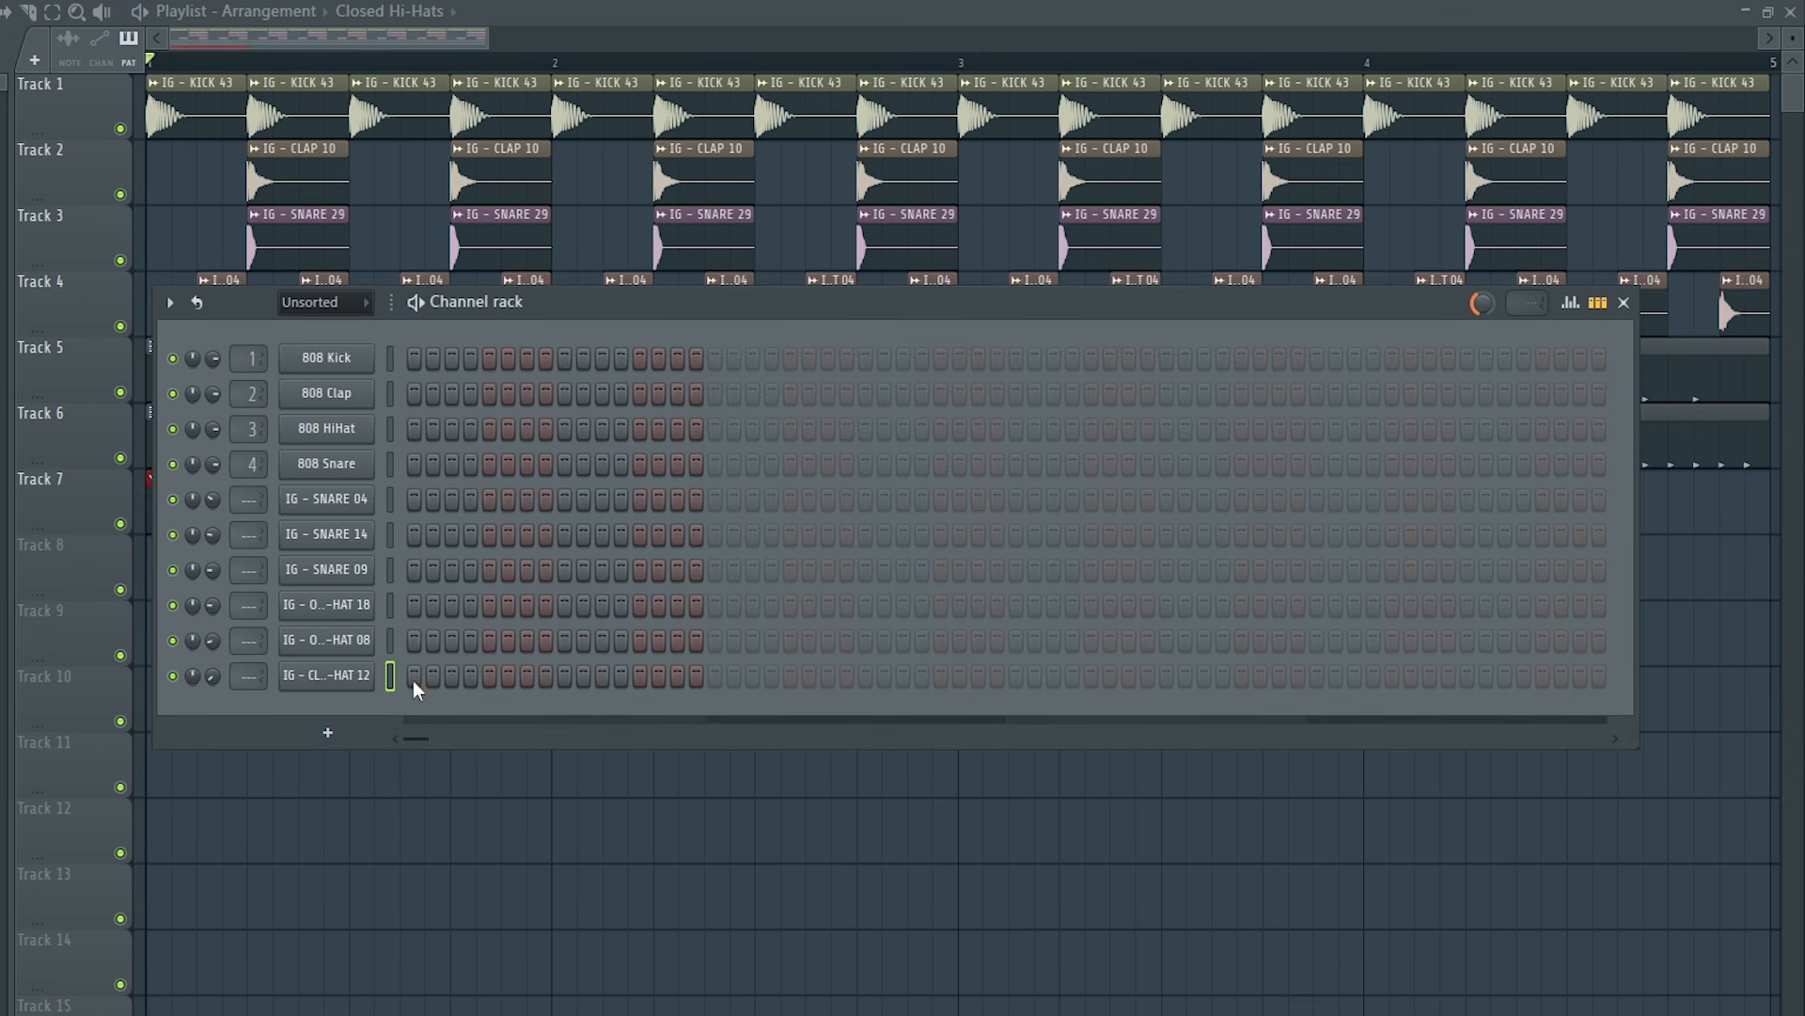
pyautogui.press('space')
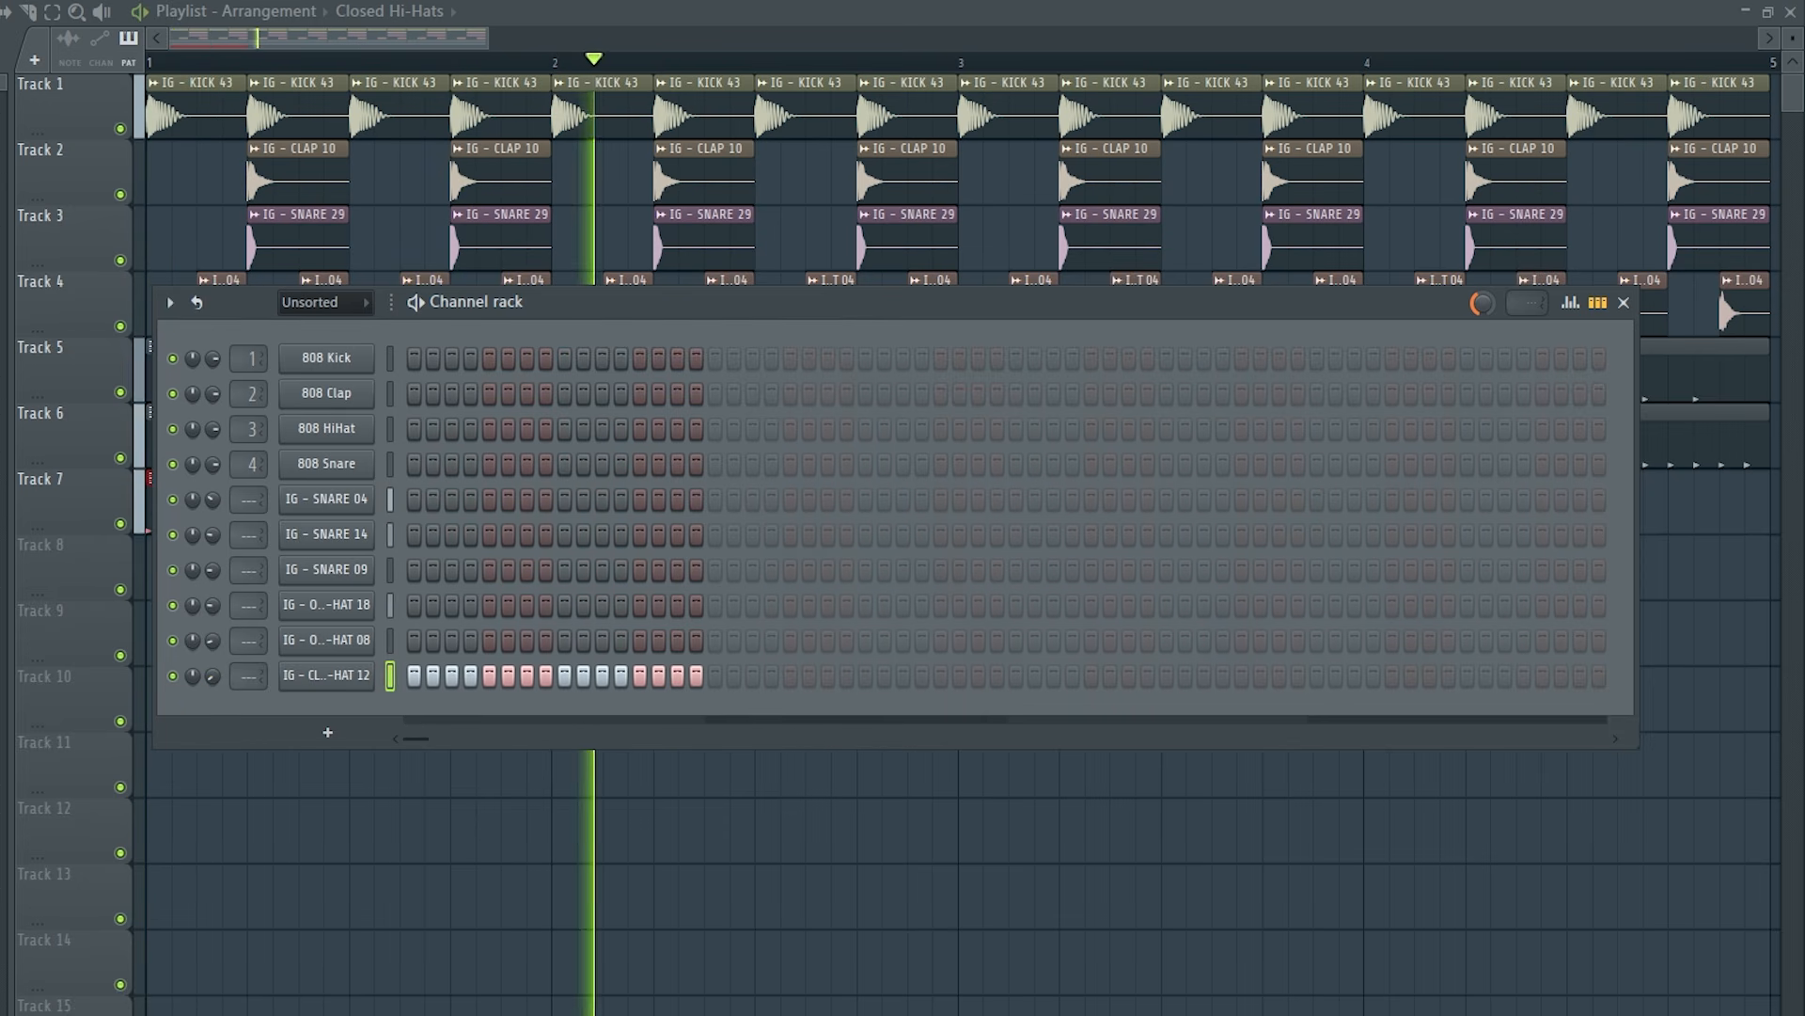
pyautogui.press('space')
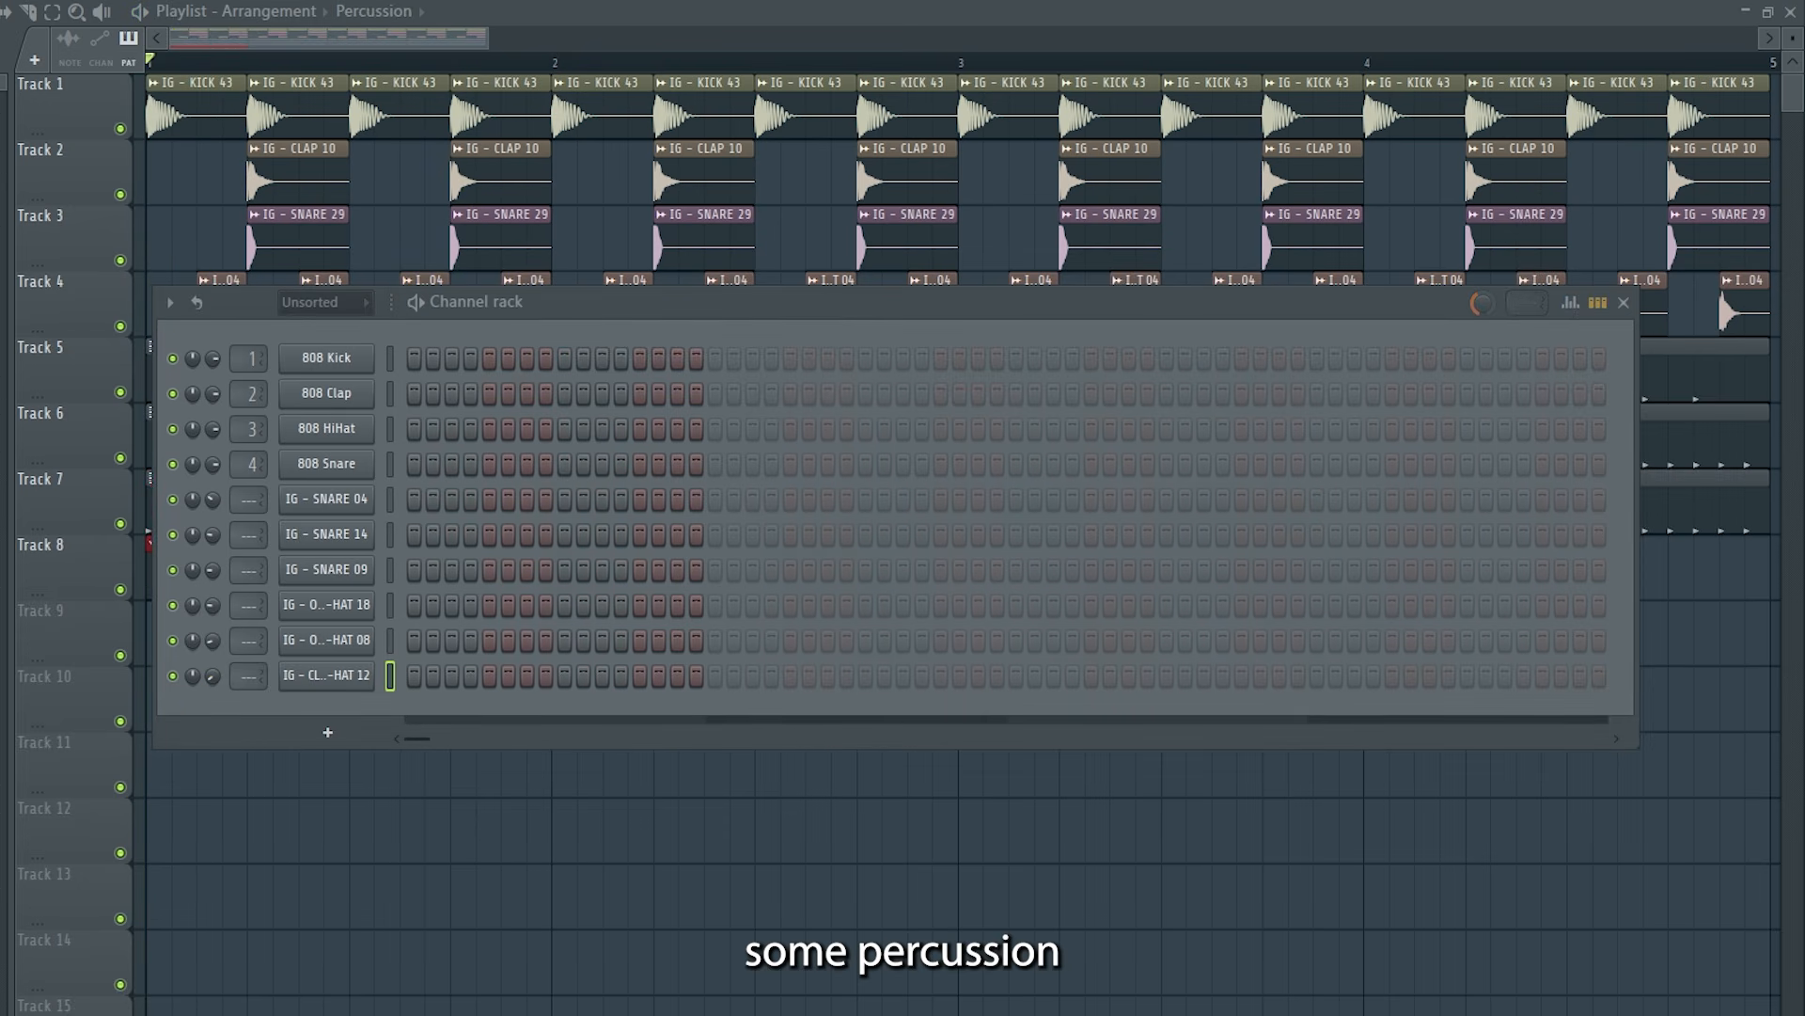
# Add IG - PERCUSSION 12 to the Percussion pattern with hits on steps 2, 8, 10 and 16, and audition it.
pyautogui.moveTo(170, 611); pyautogui.dragTo(338, 714)
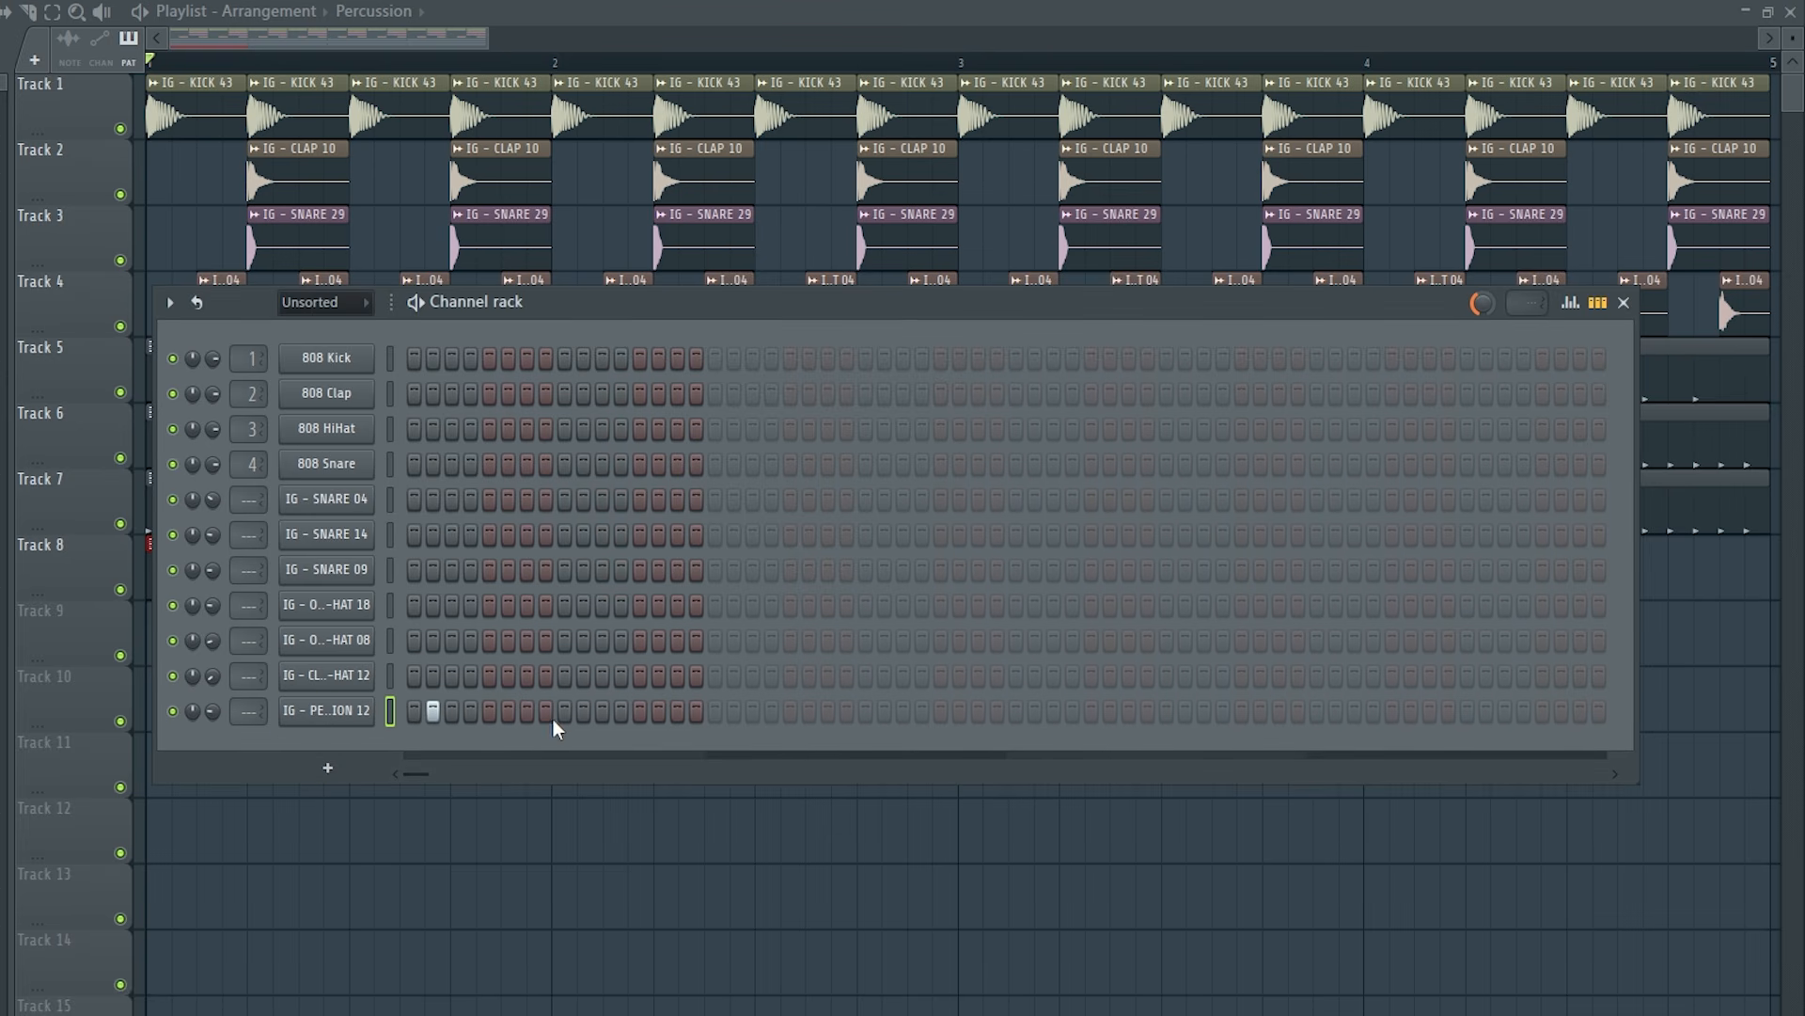
pyautogui.press('space')
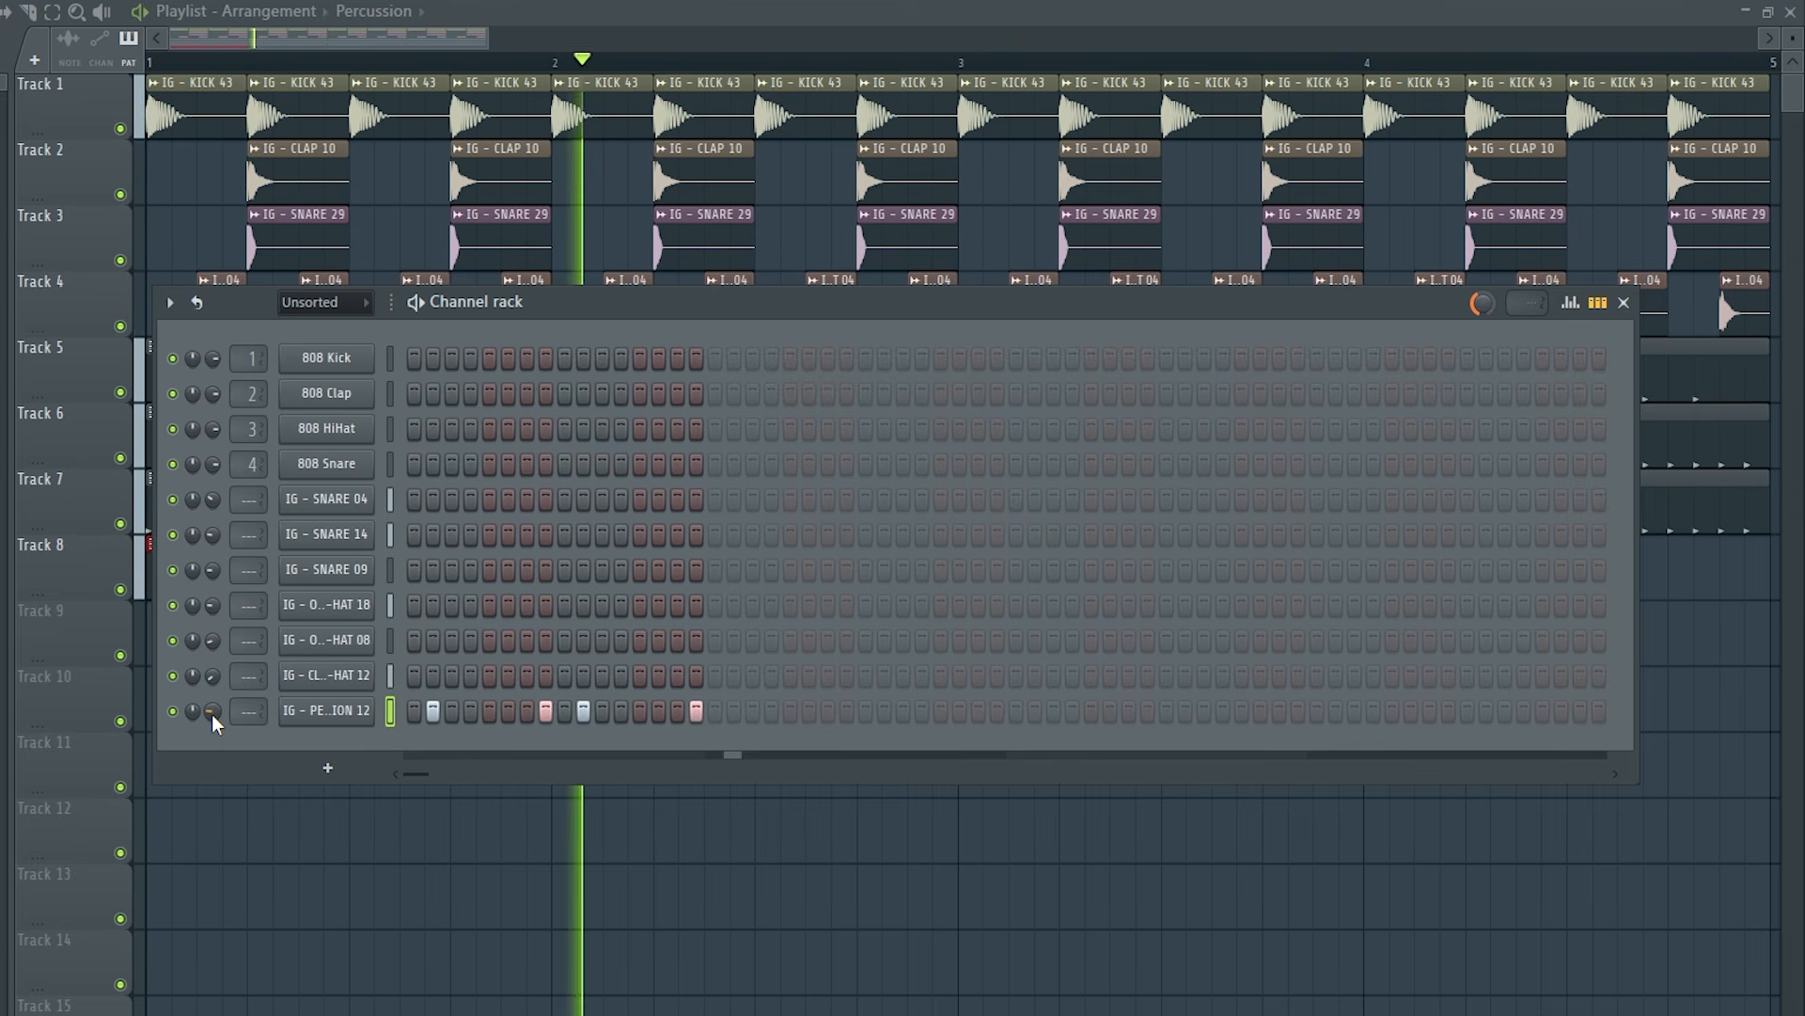
pyautogui.press('space')
# Add IG - PERCUSSION 21 with hits on steps 9 and 12, plus IG - PERCUSSION 13, to the Percussion pattern and audition them.
pyautogui.moveTo(181, 696); pyautogui.dragTo(184, 714)
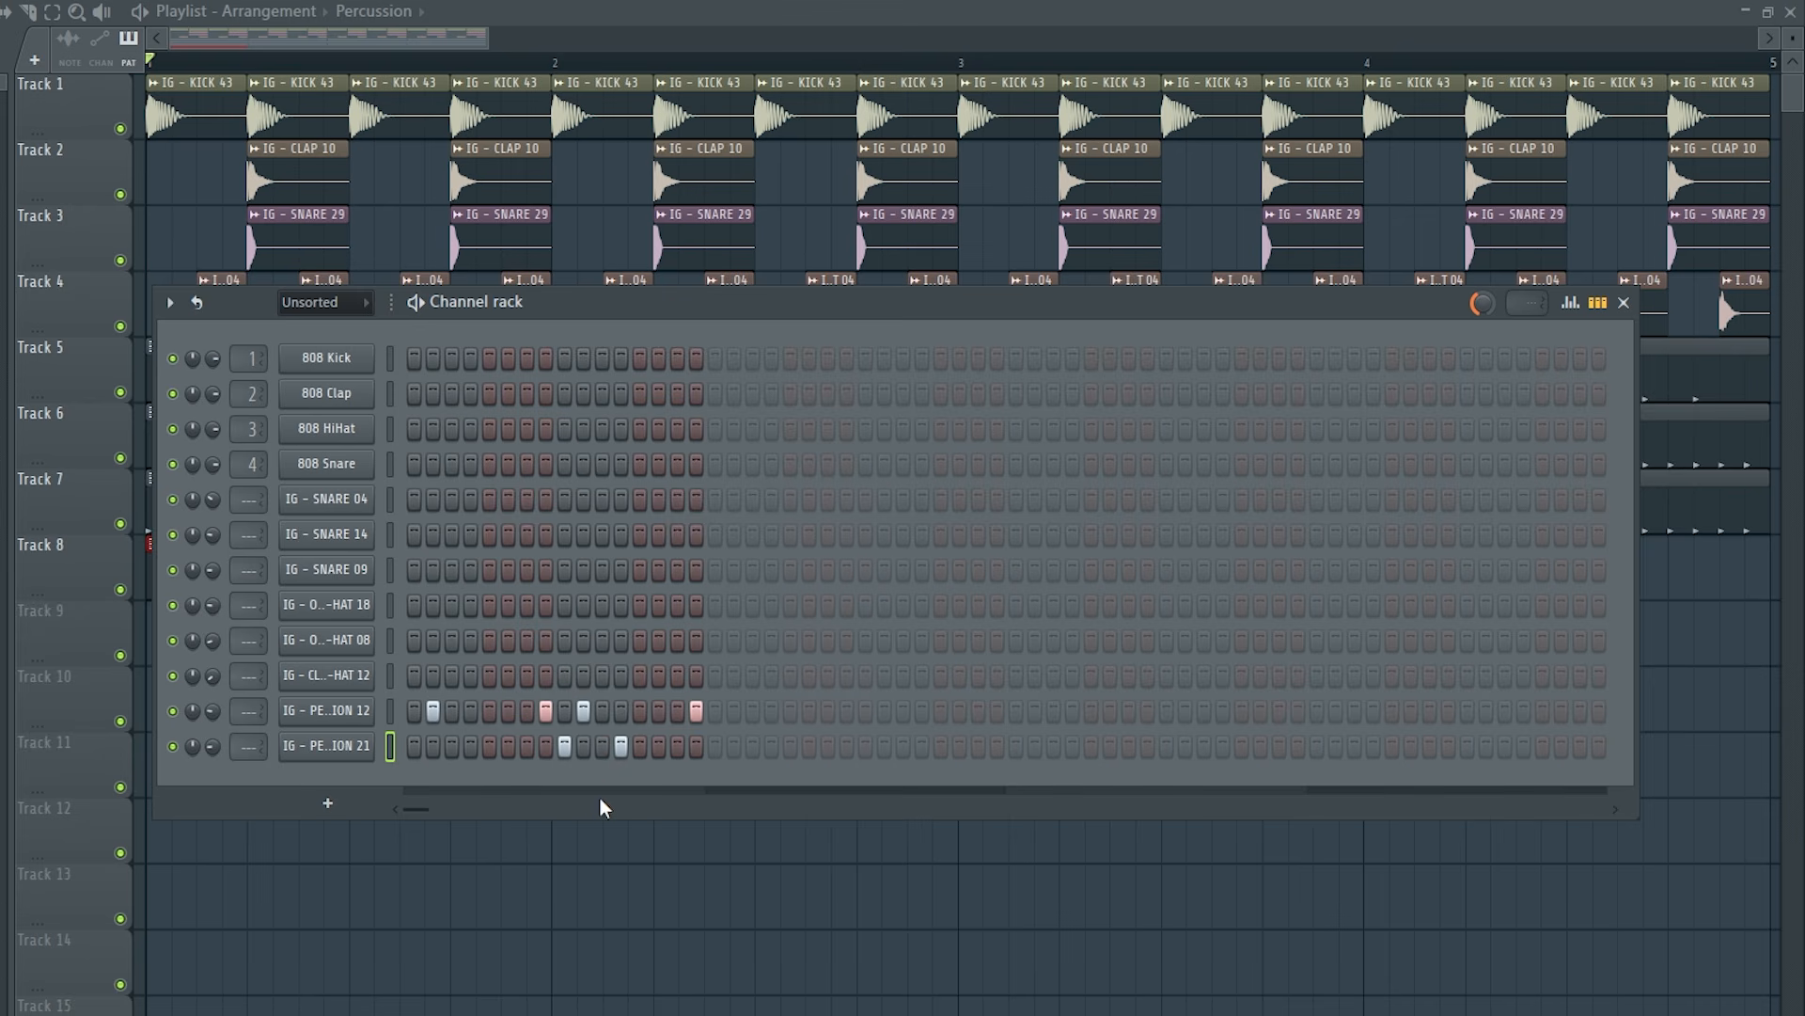
pyautogui.press('space')
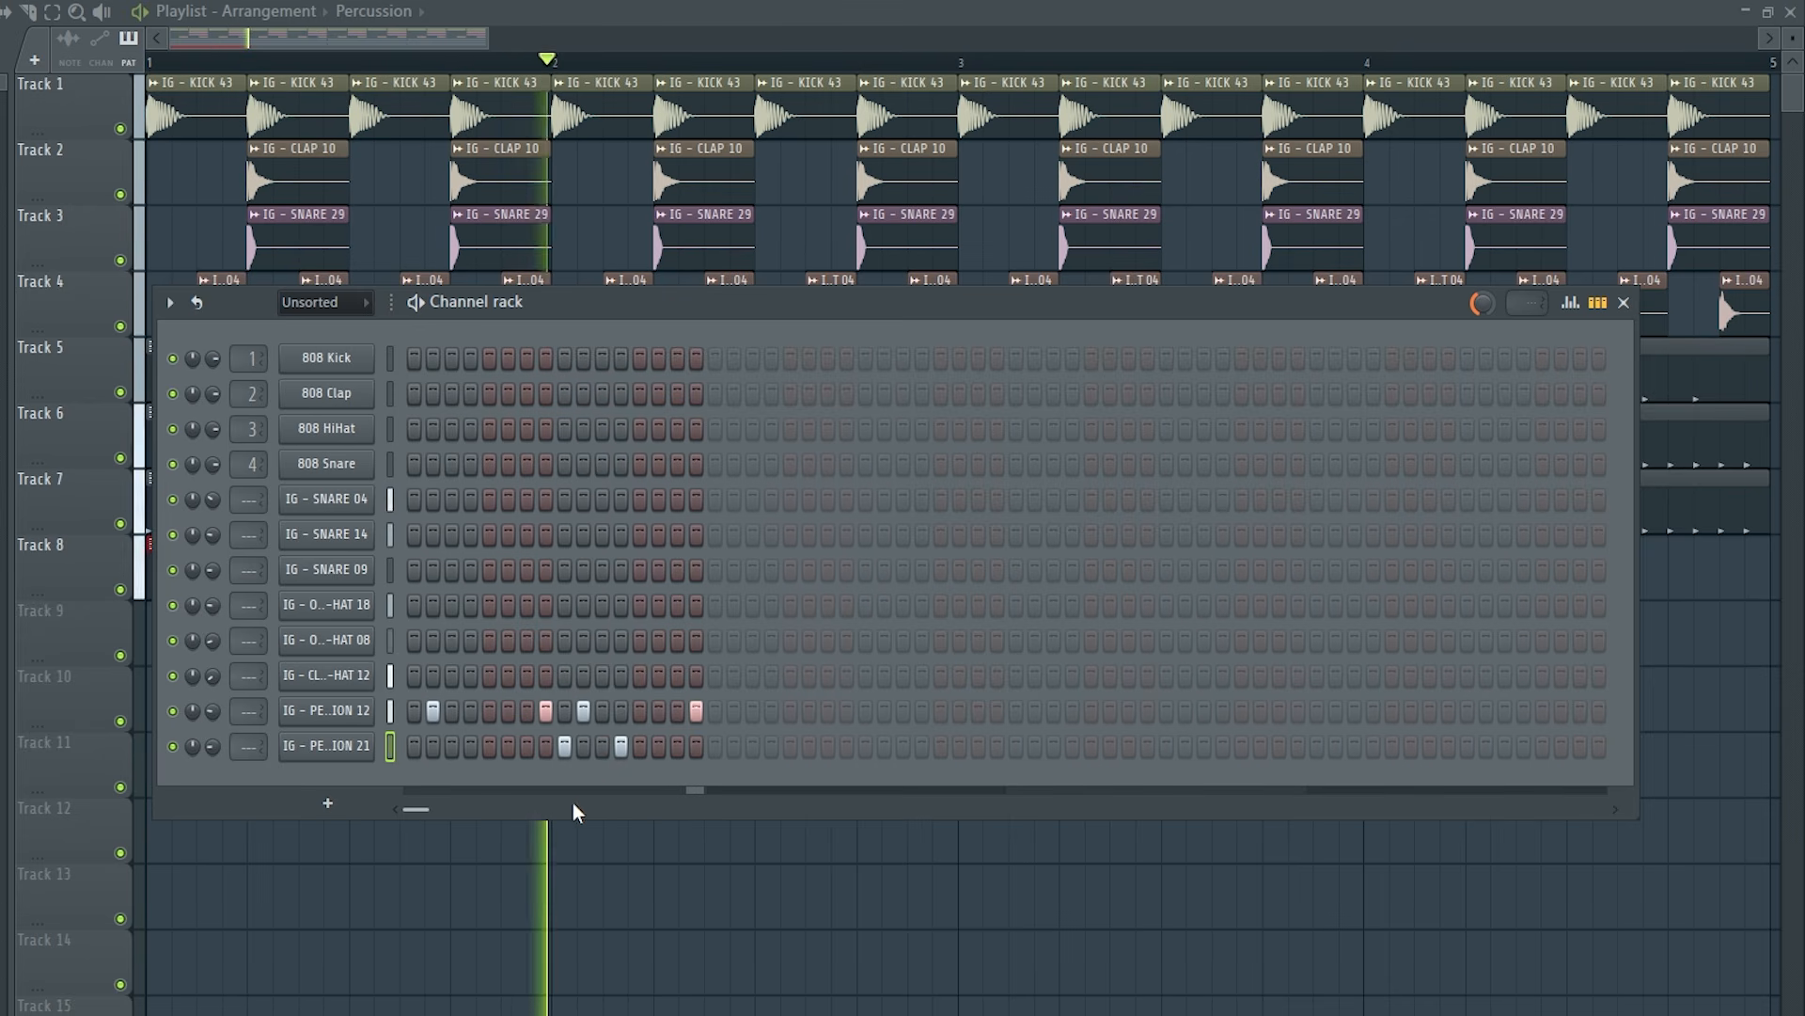
pyautogui.press('space')
pyautogui.moveTo(282, 640); pyautogui.dragTo(294, 793)
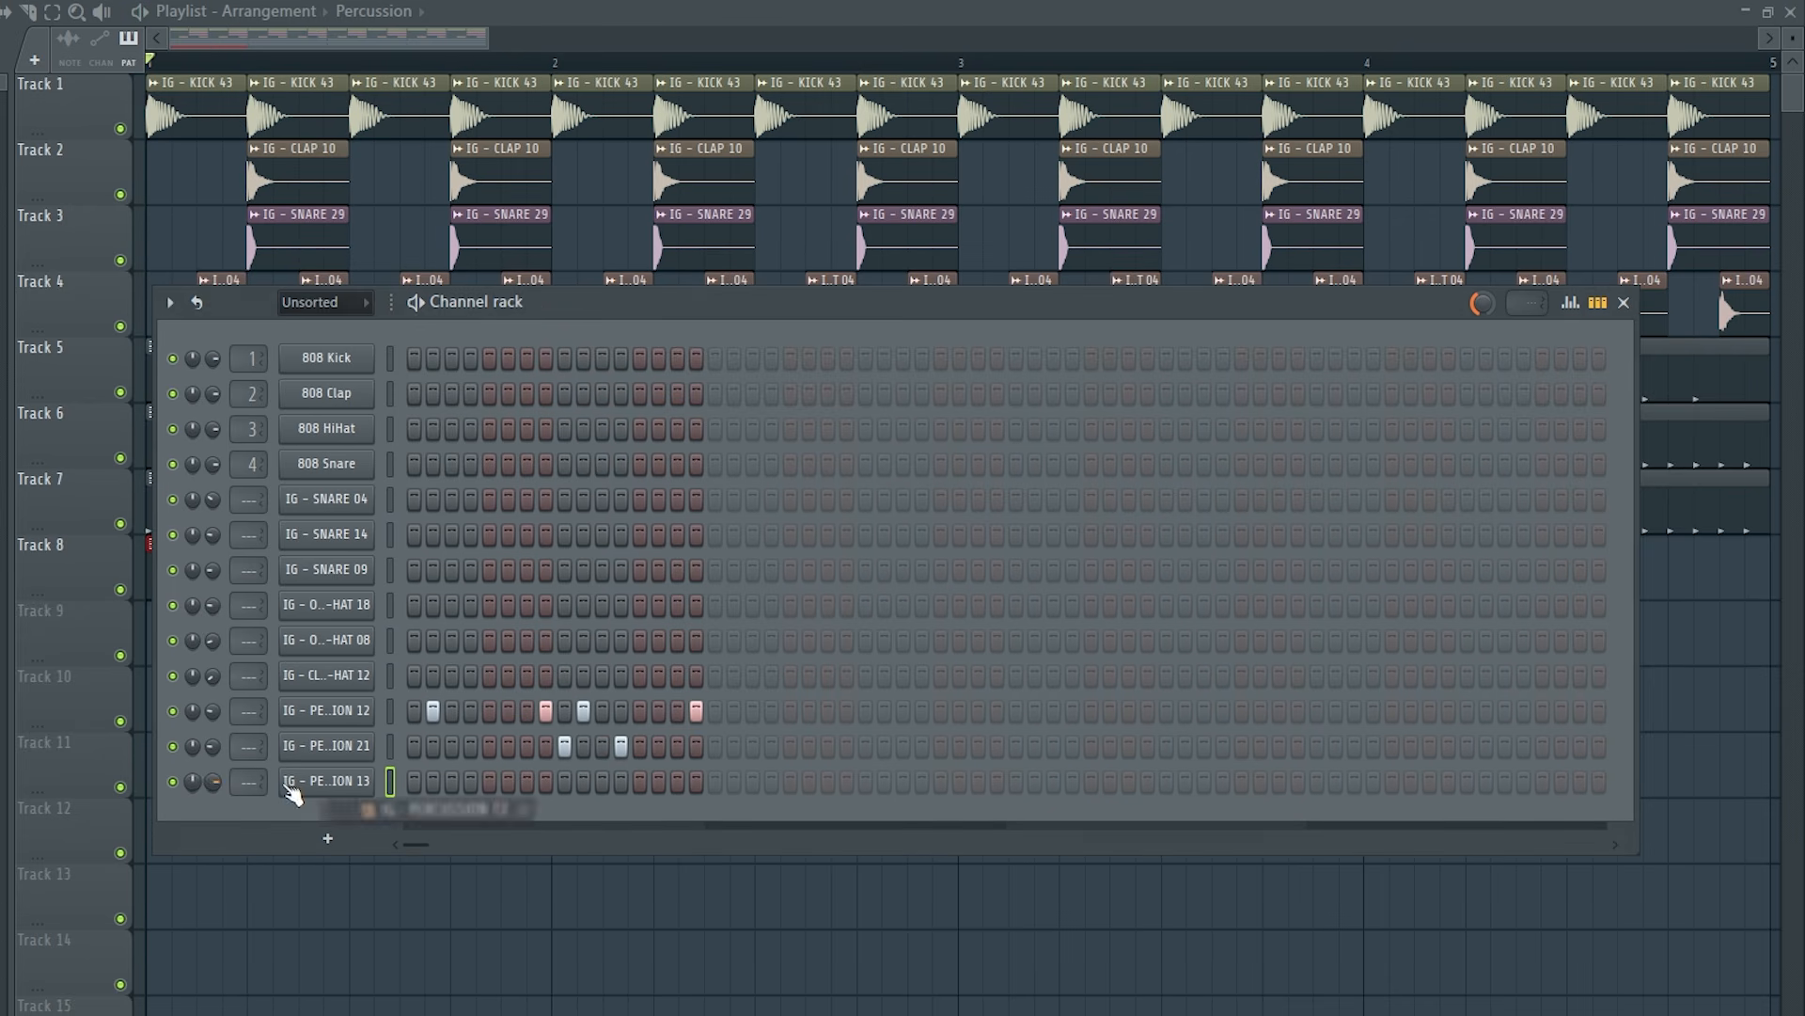
pyautogui.press('space')
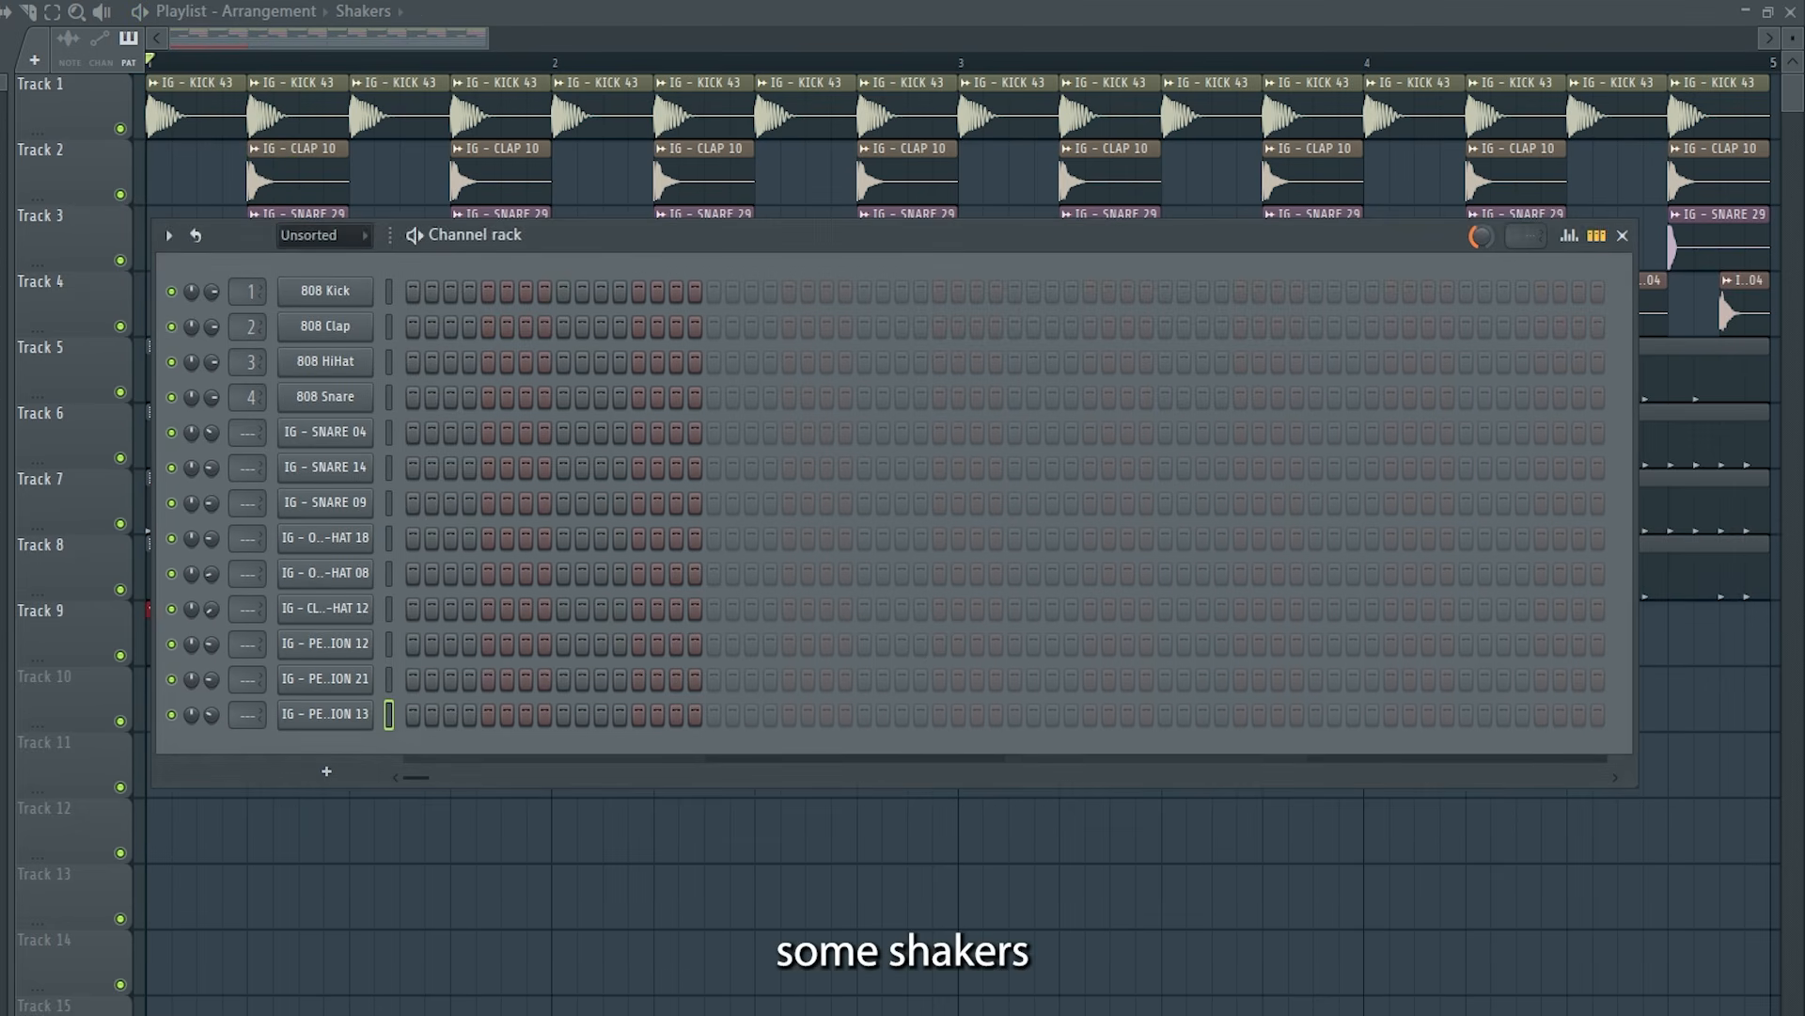
# Add IG - SHAKER 10 to the Shakers pattern, fill every second step from step 1, and audition it.
pyautogui.moveTo(225, 611); pyautogui.dragTo(352, 737)
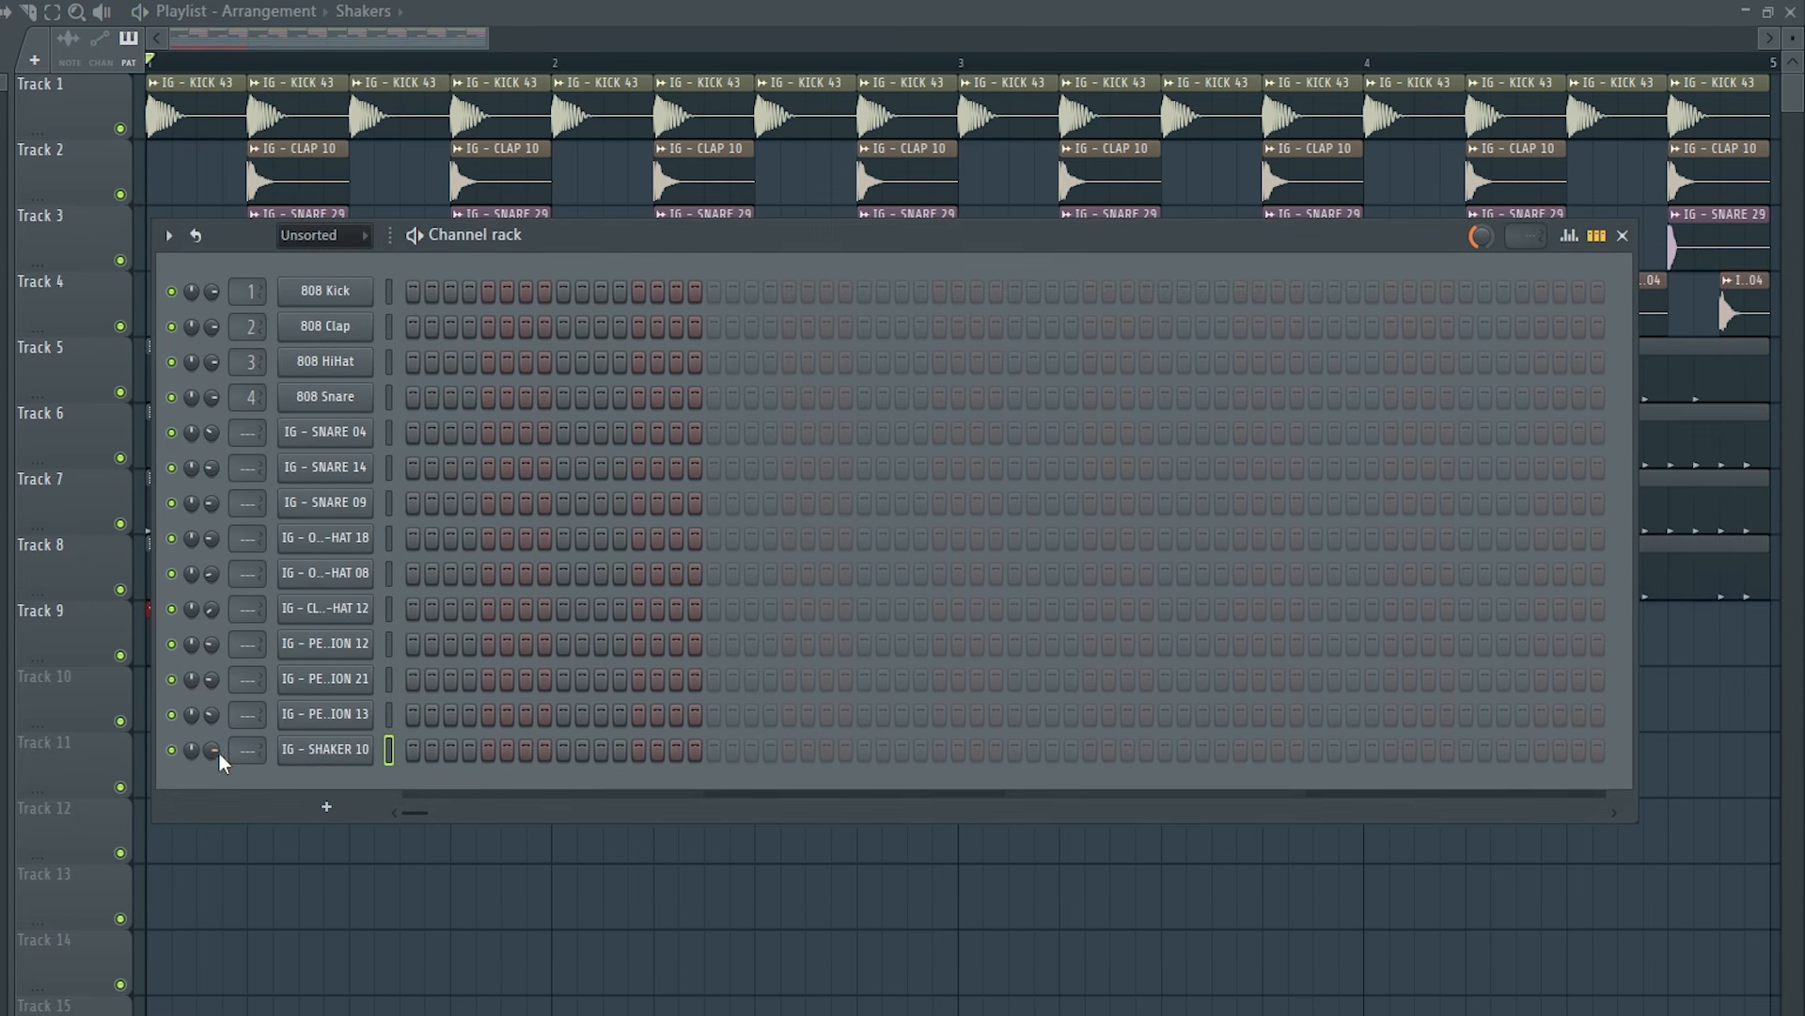
pyautogui.rightClick(335, 759)
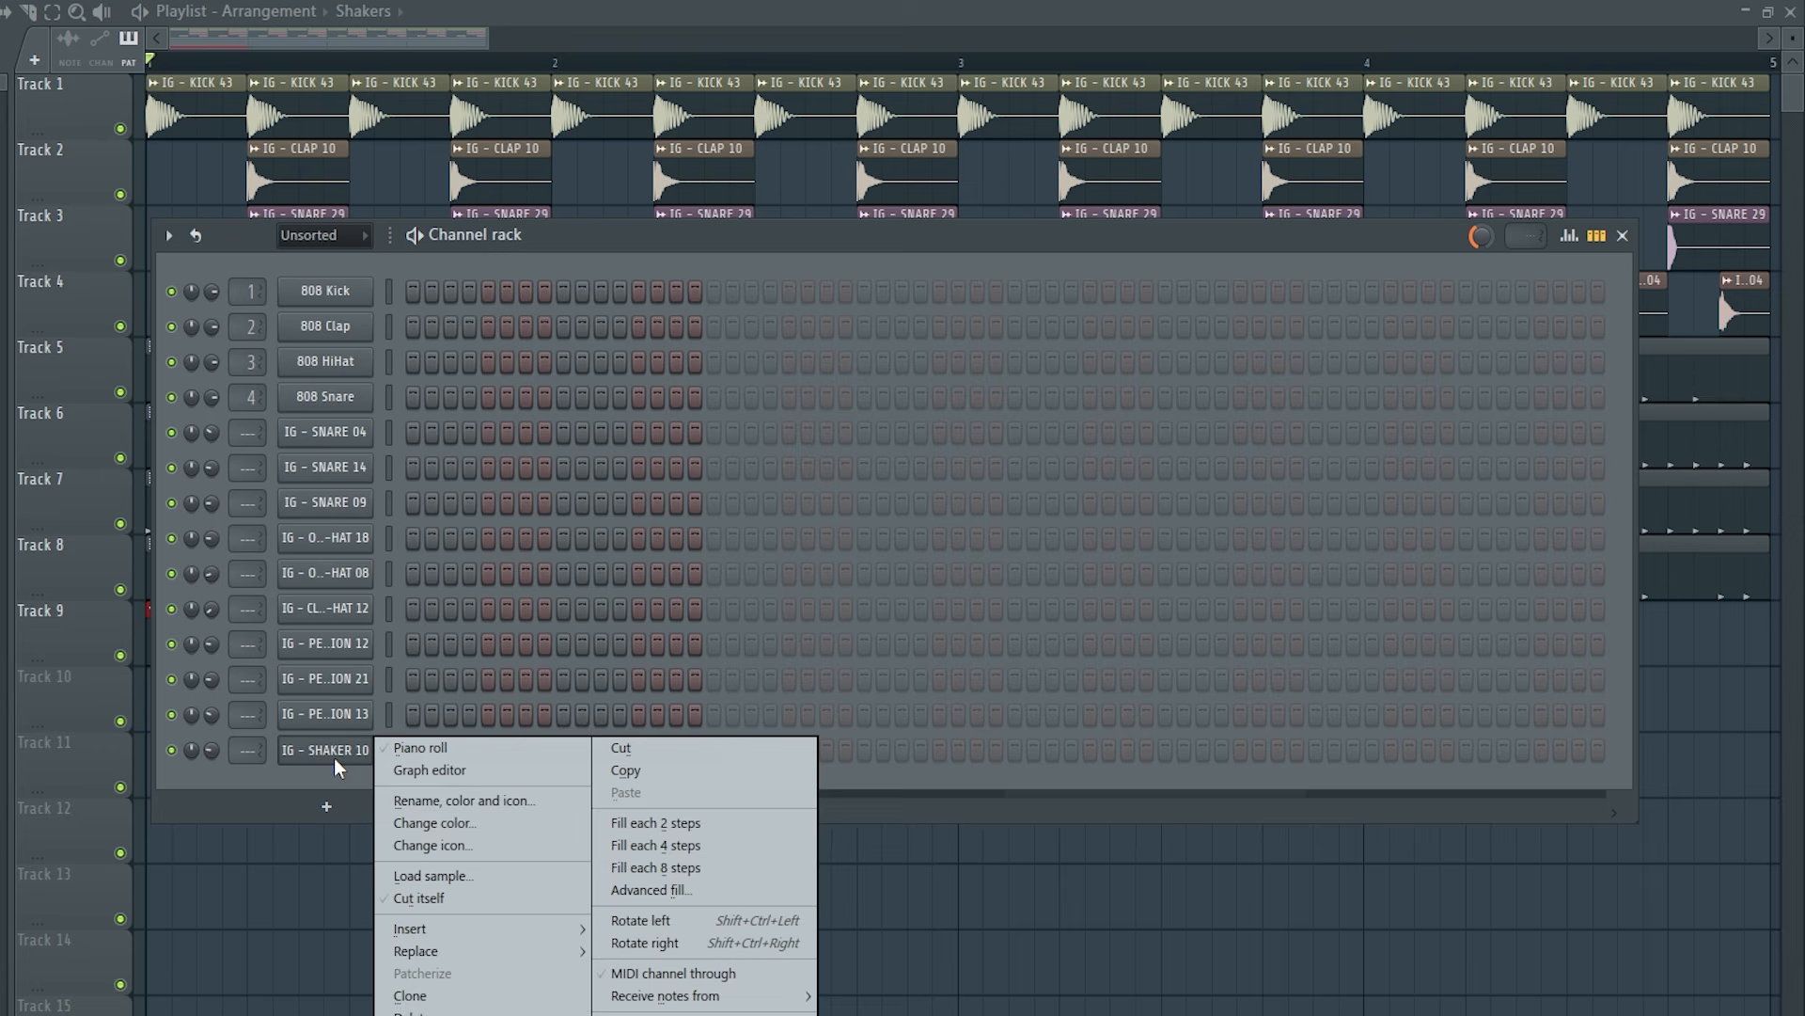
pyautogui.click(657, 821)
pyautogui.press('space')
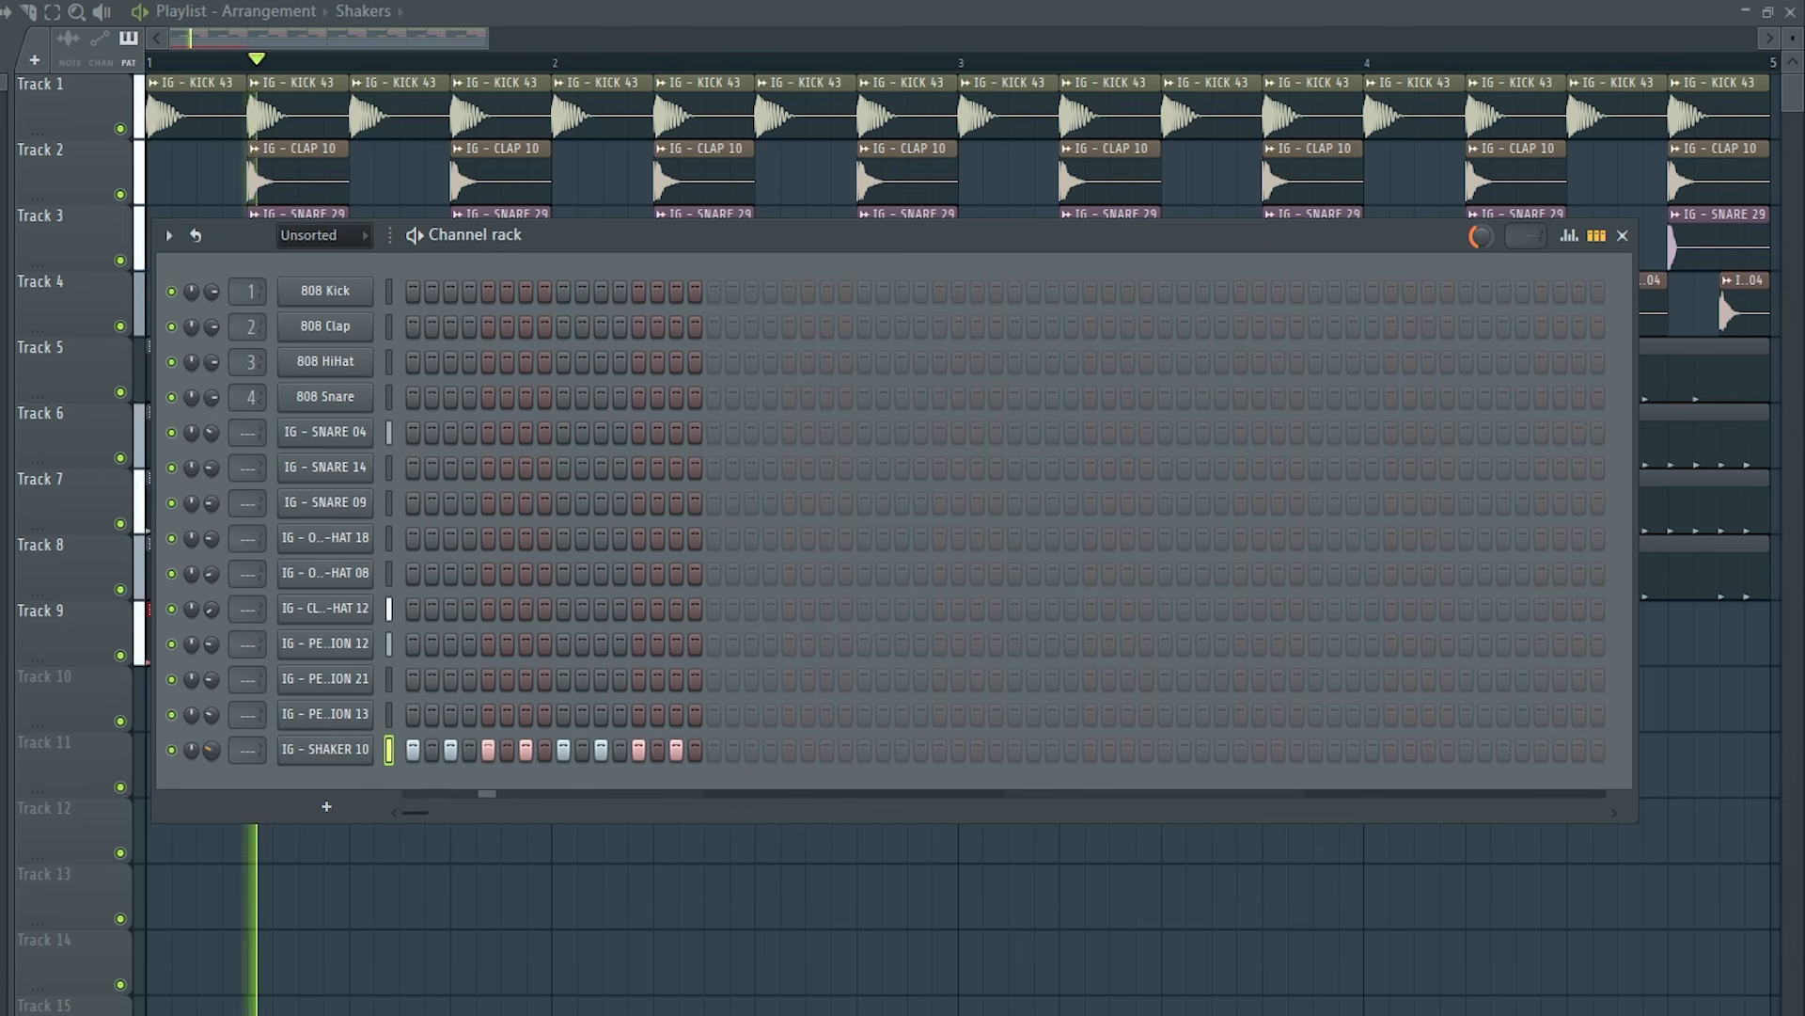
pyautogui.press('space')
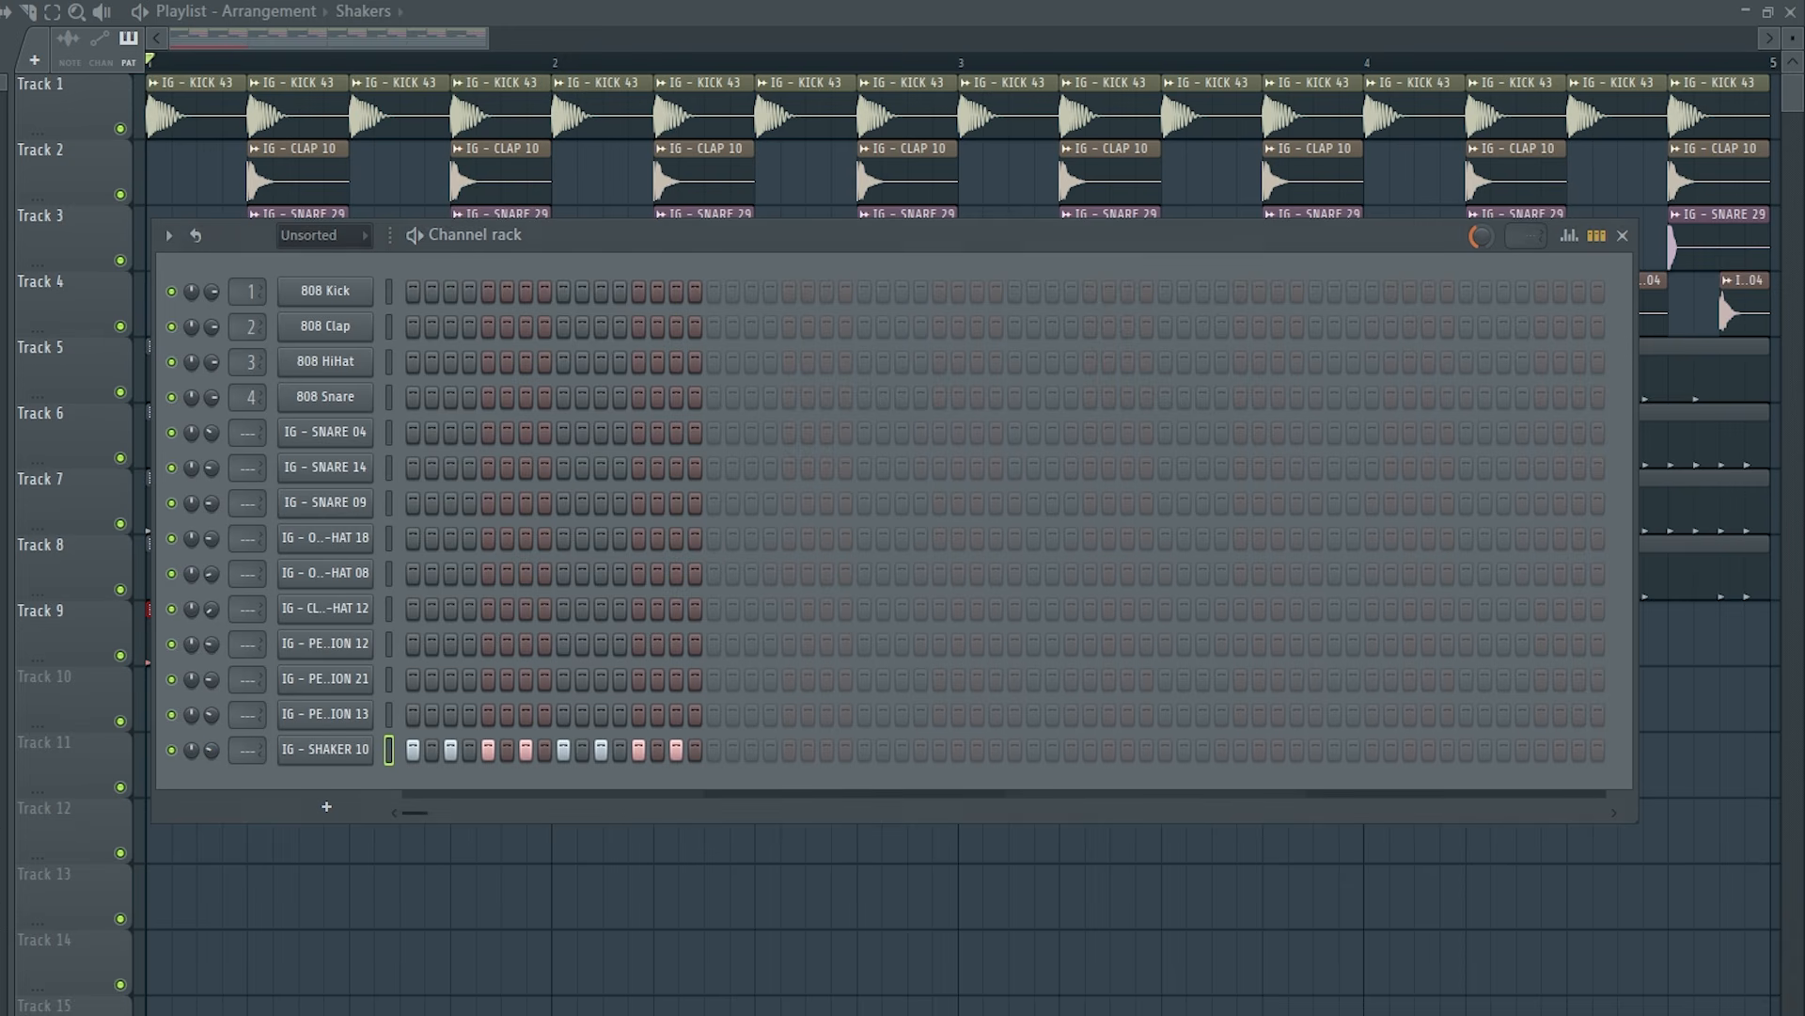
# Add IG - SHAKER 09 with hits on every even-numbered step, audition it, and close the channel rack.
pyautogui.moveTo(326, 773); pyautogui.dragTo(330, 768)
pyautogui.click(431, 784)
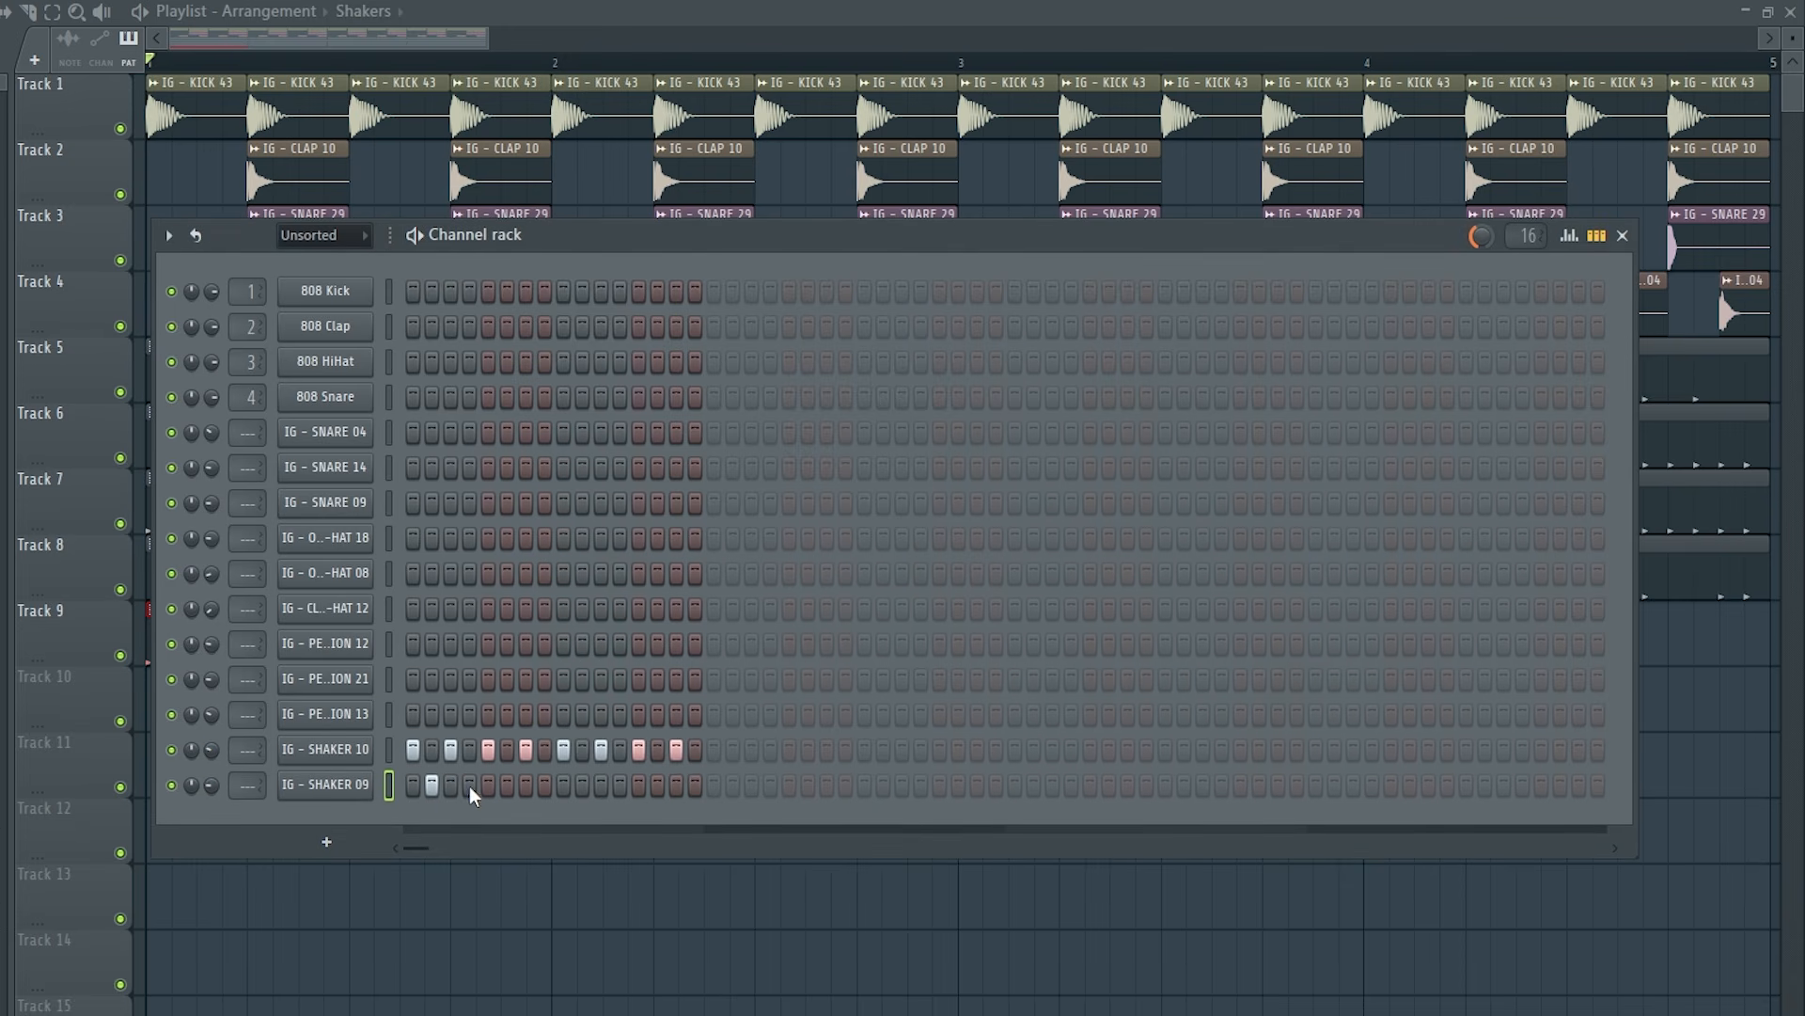
pyautogui.click(657, 784)
pyautogui.click(695, 785)
pyautogui.press('space')
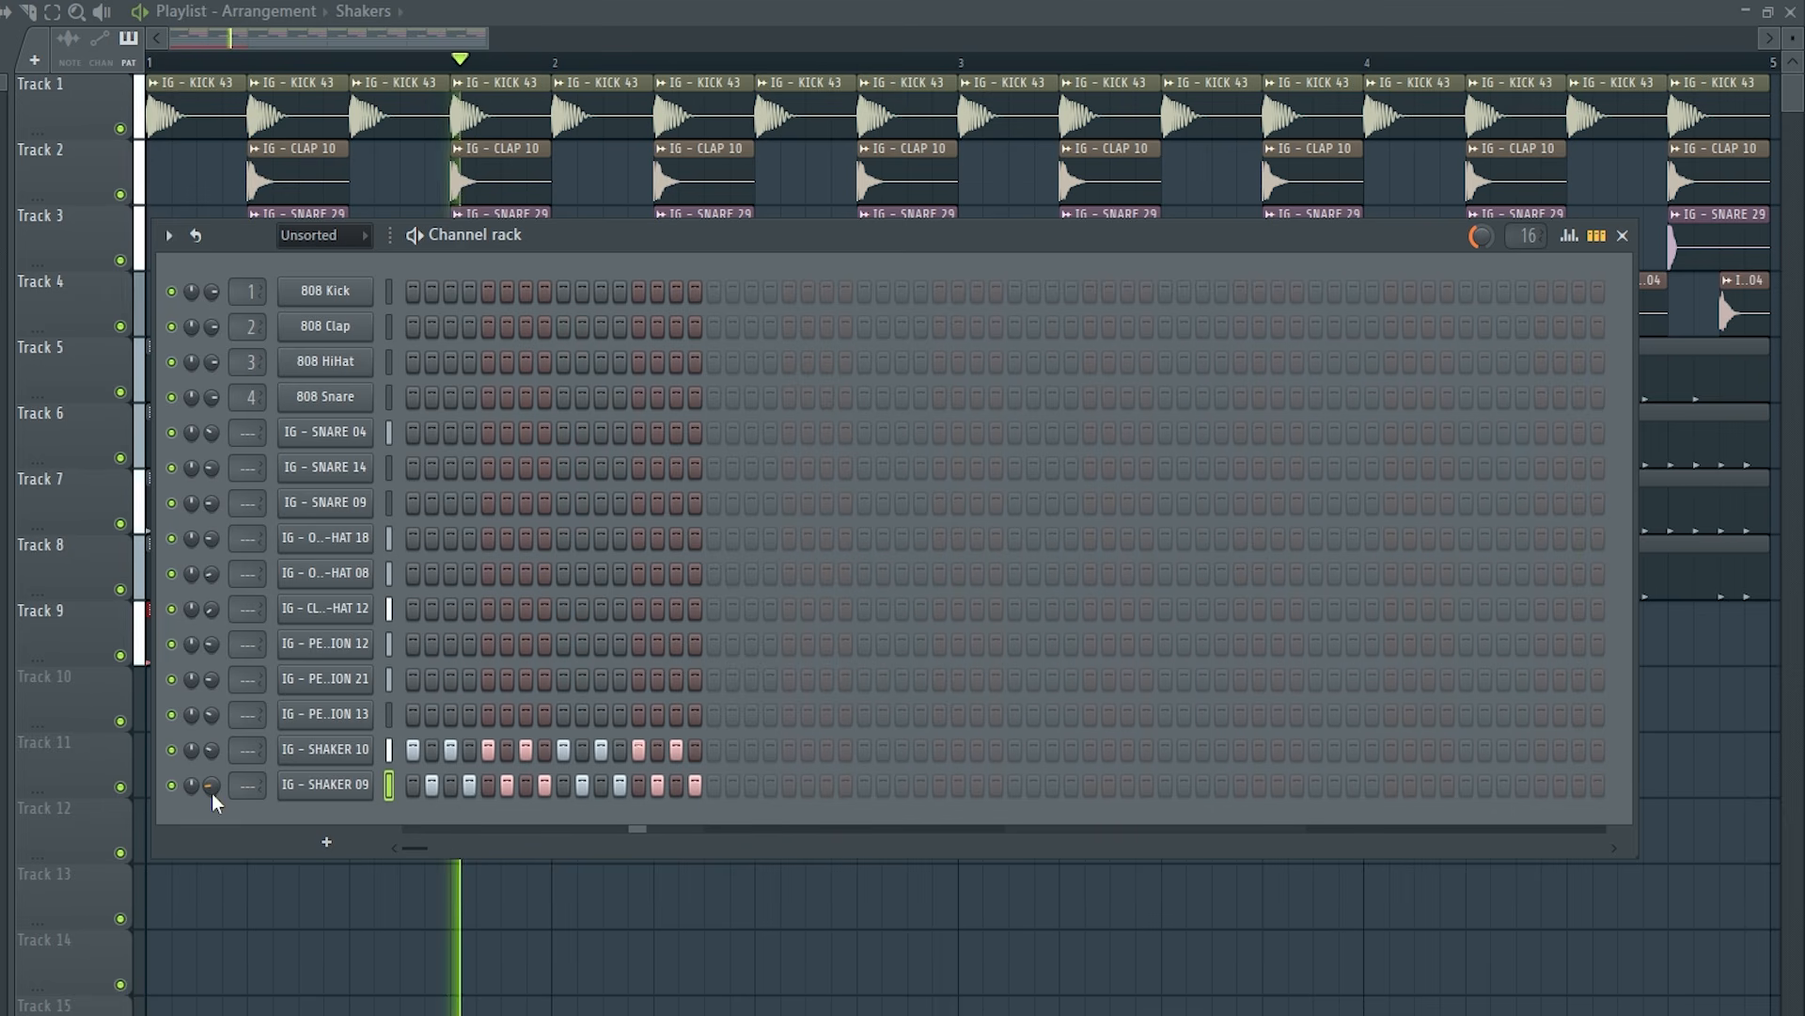
pyautogui.click(1622, 235)
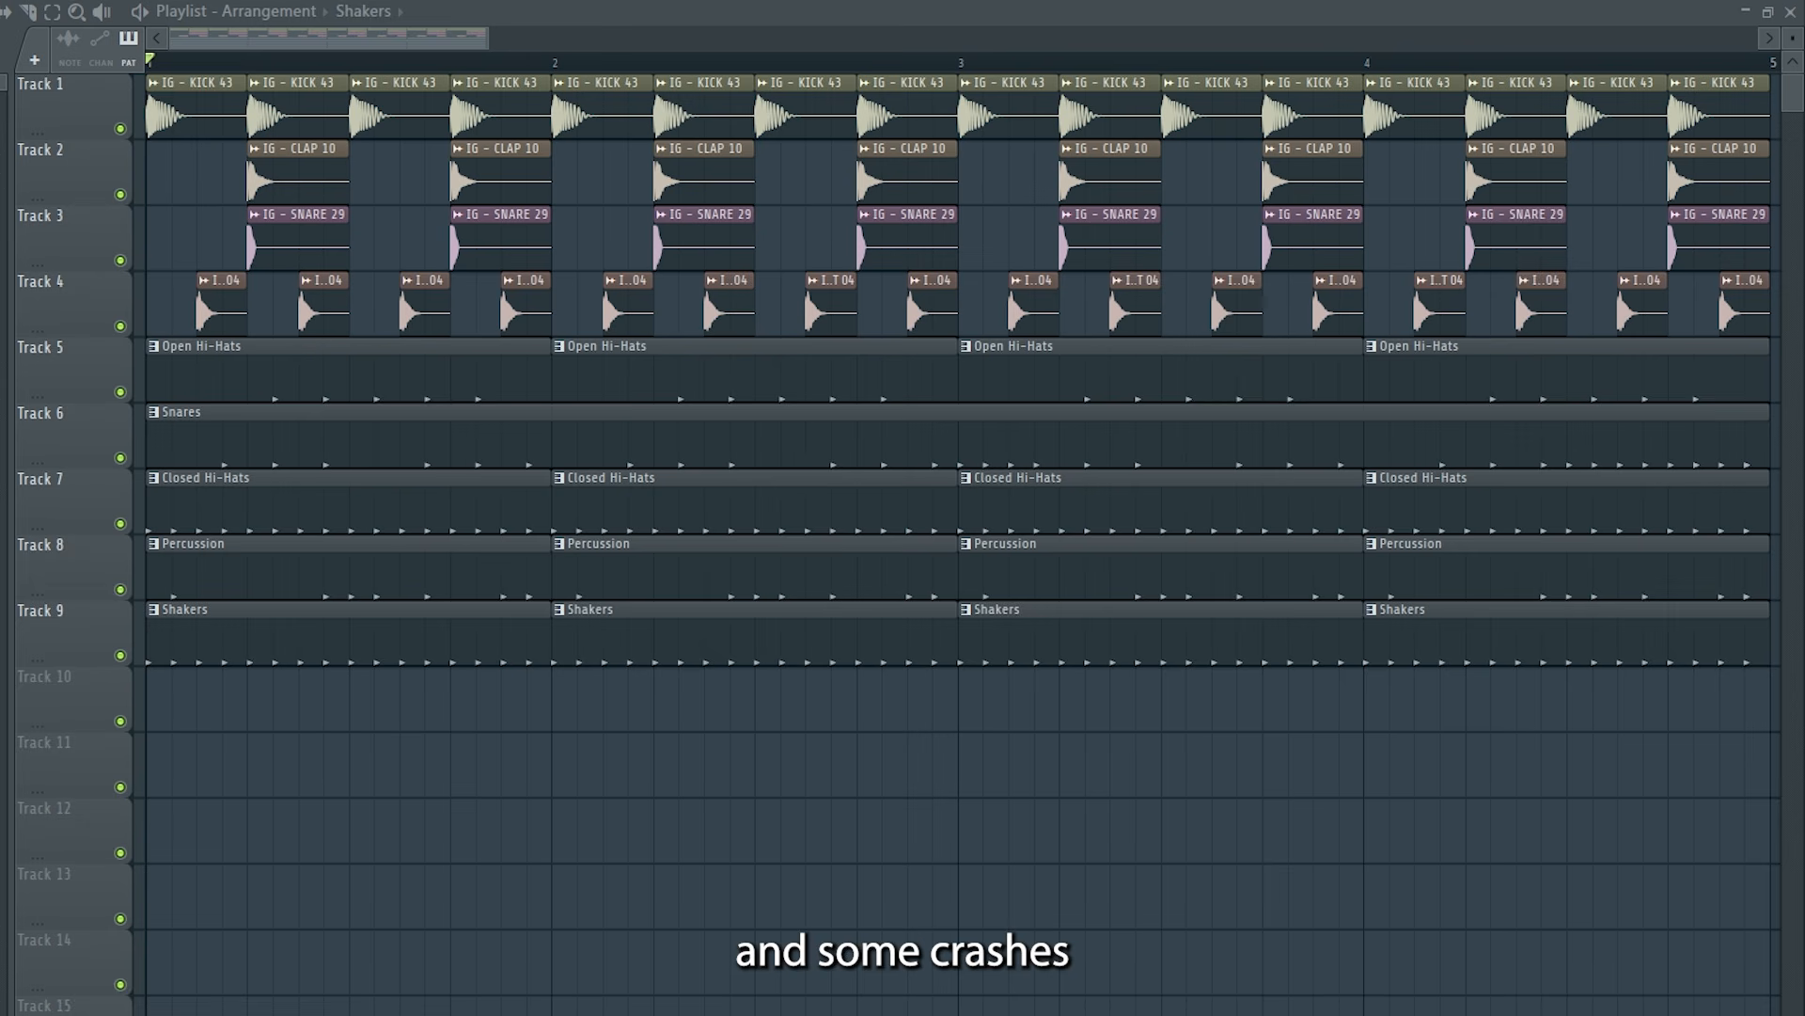
# Place IG - CRASH 01 at the start of Track 10 and lower its volume in the clip settings.
pyautogui.moveTo(355, 765); pyautogui.dragTo(164, 701)
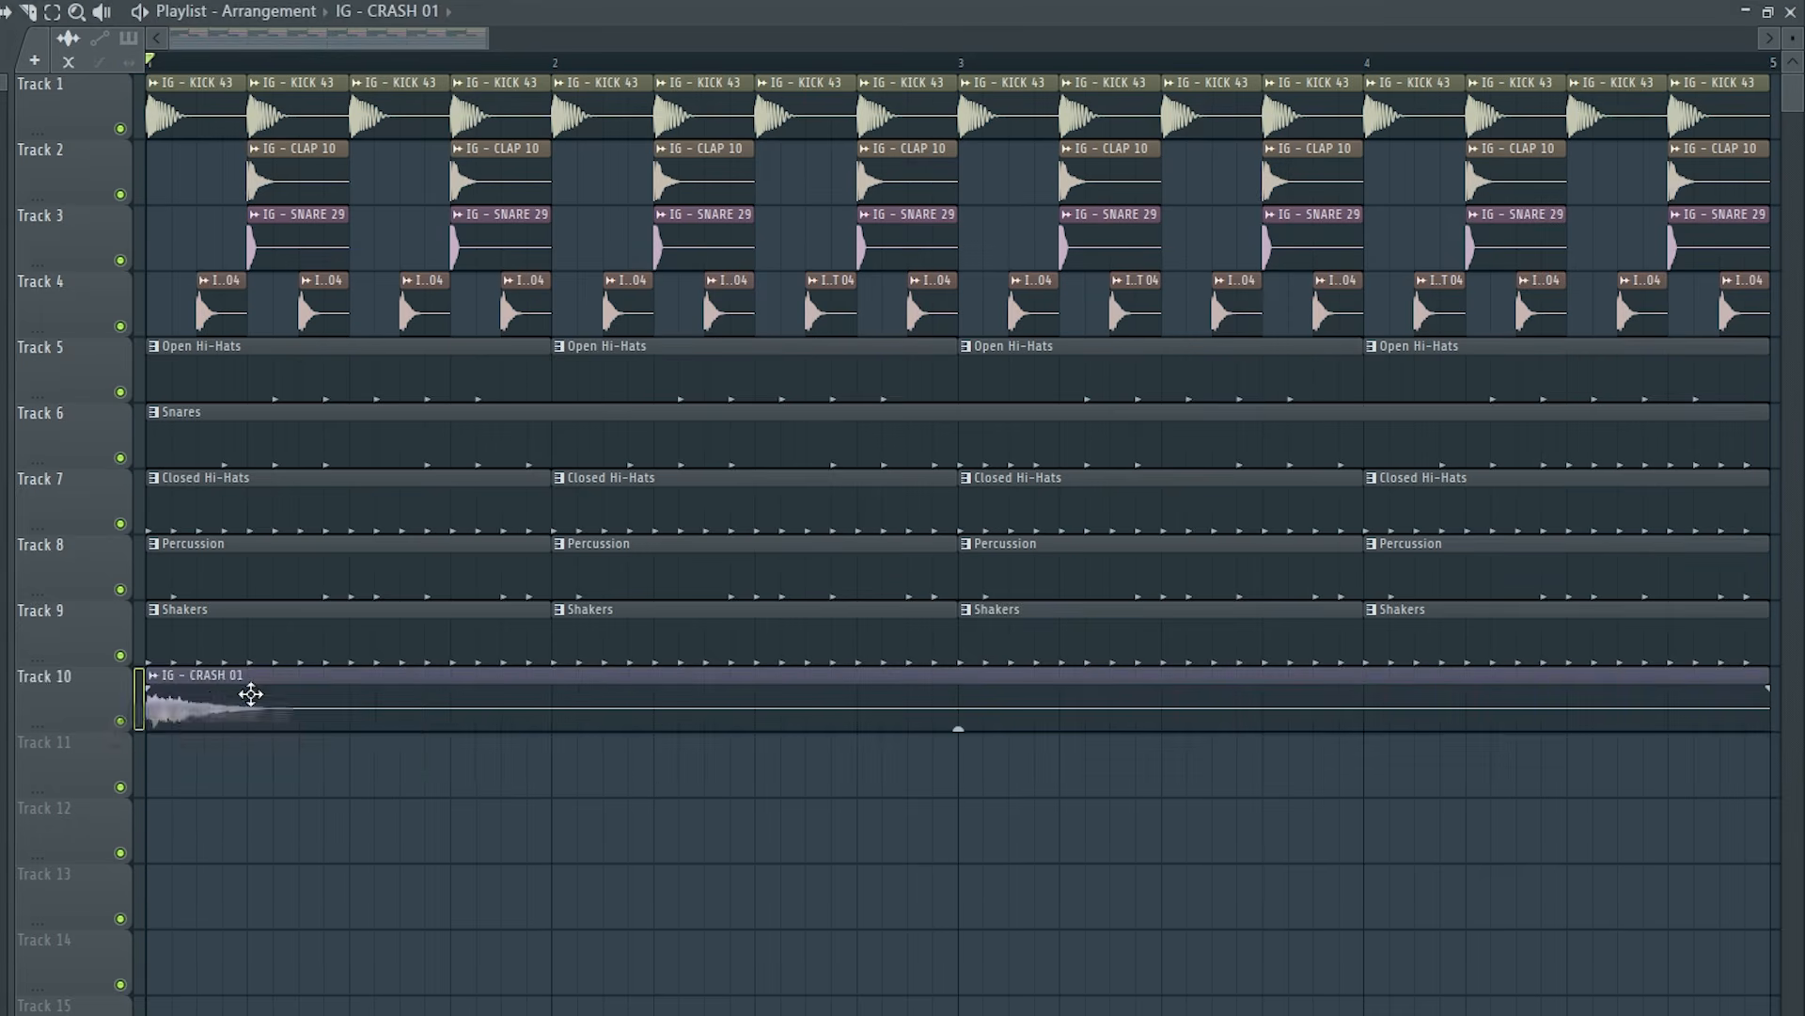
pyautogui.doubleClick(251, 694)
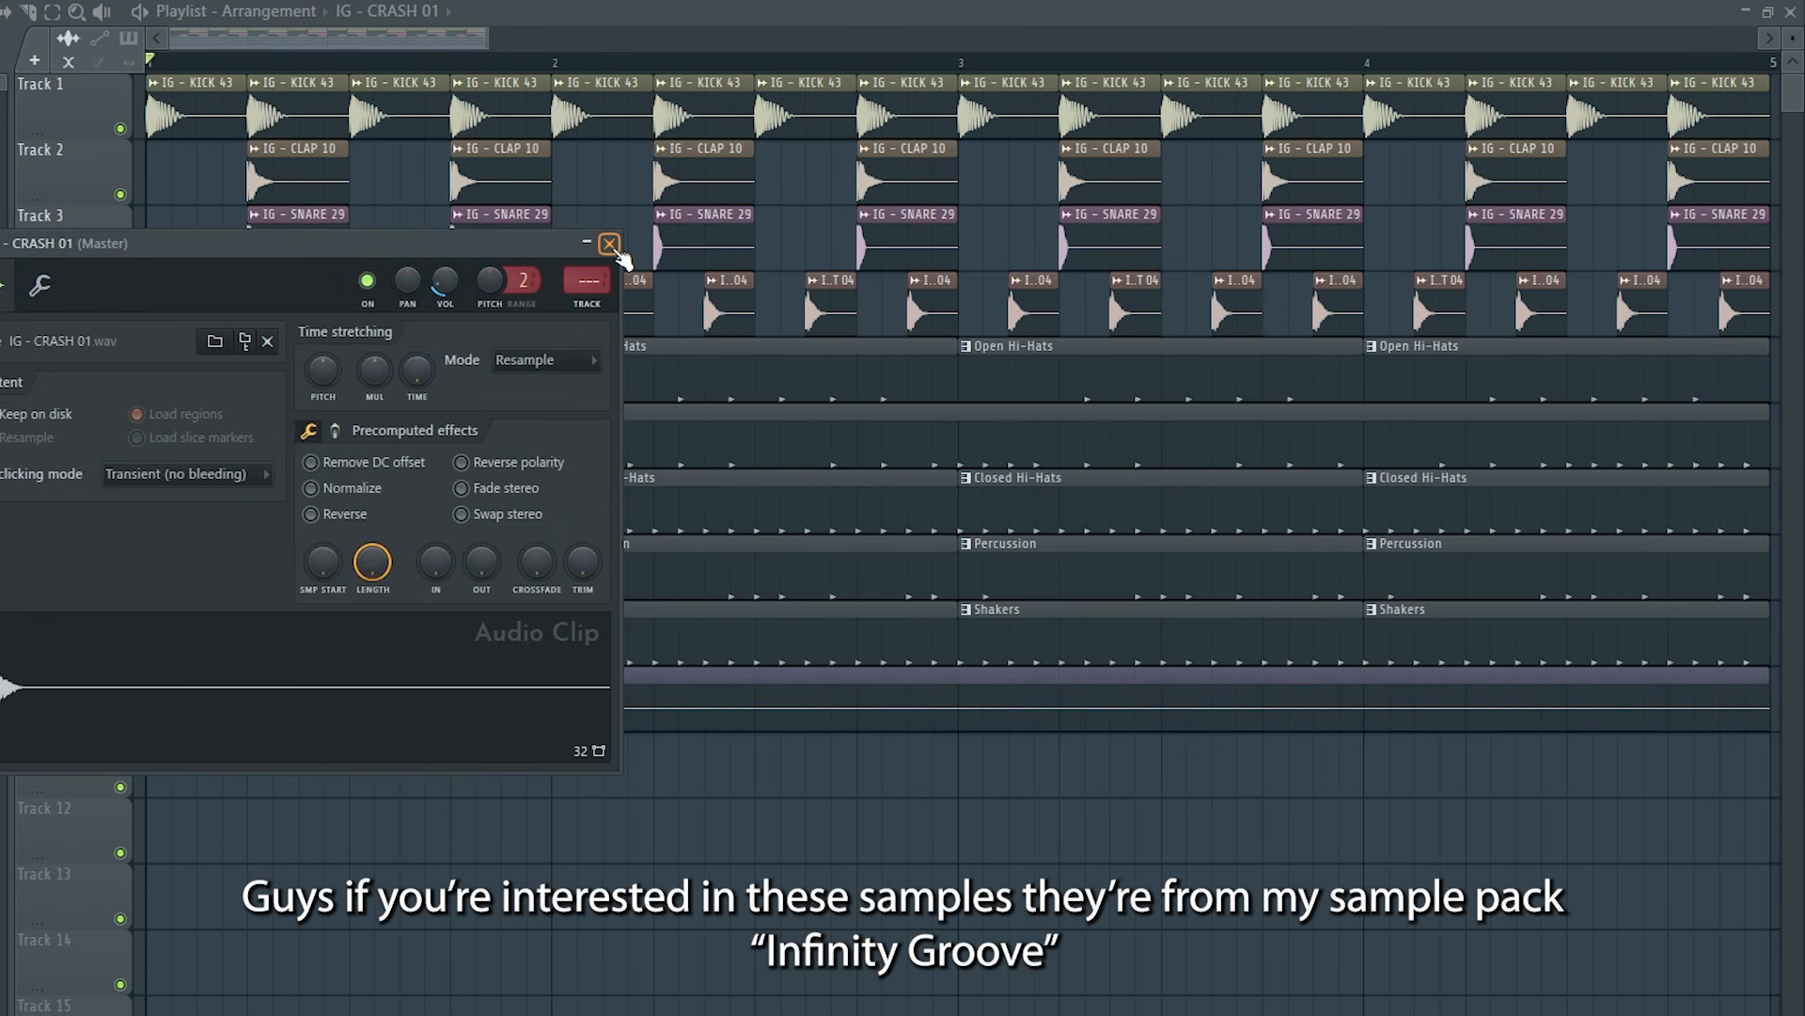
pyautogui.click(609, 244)
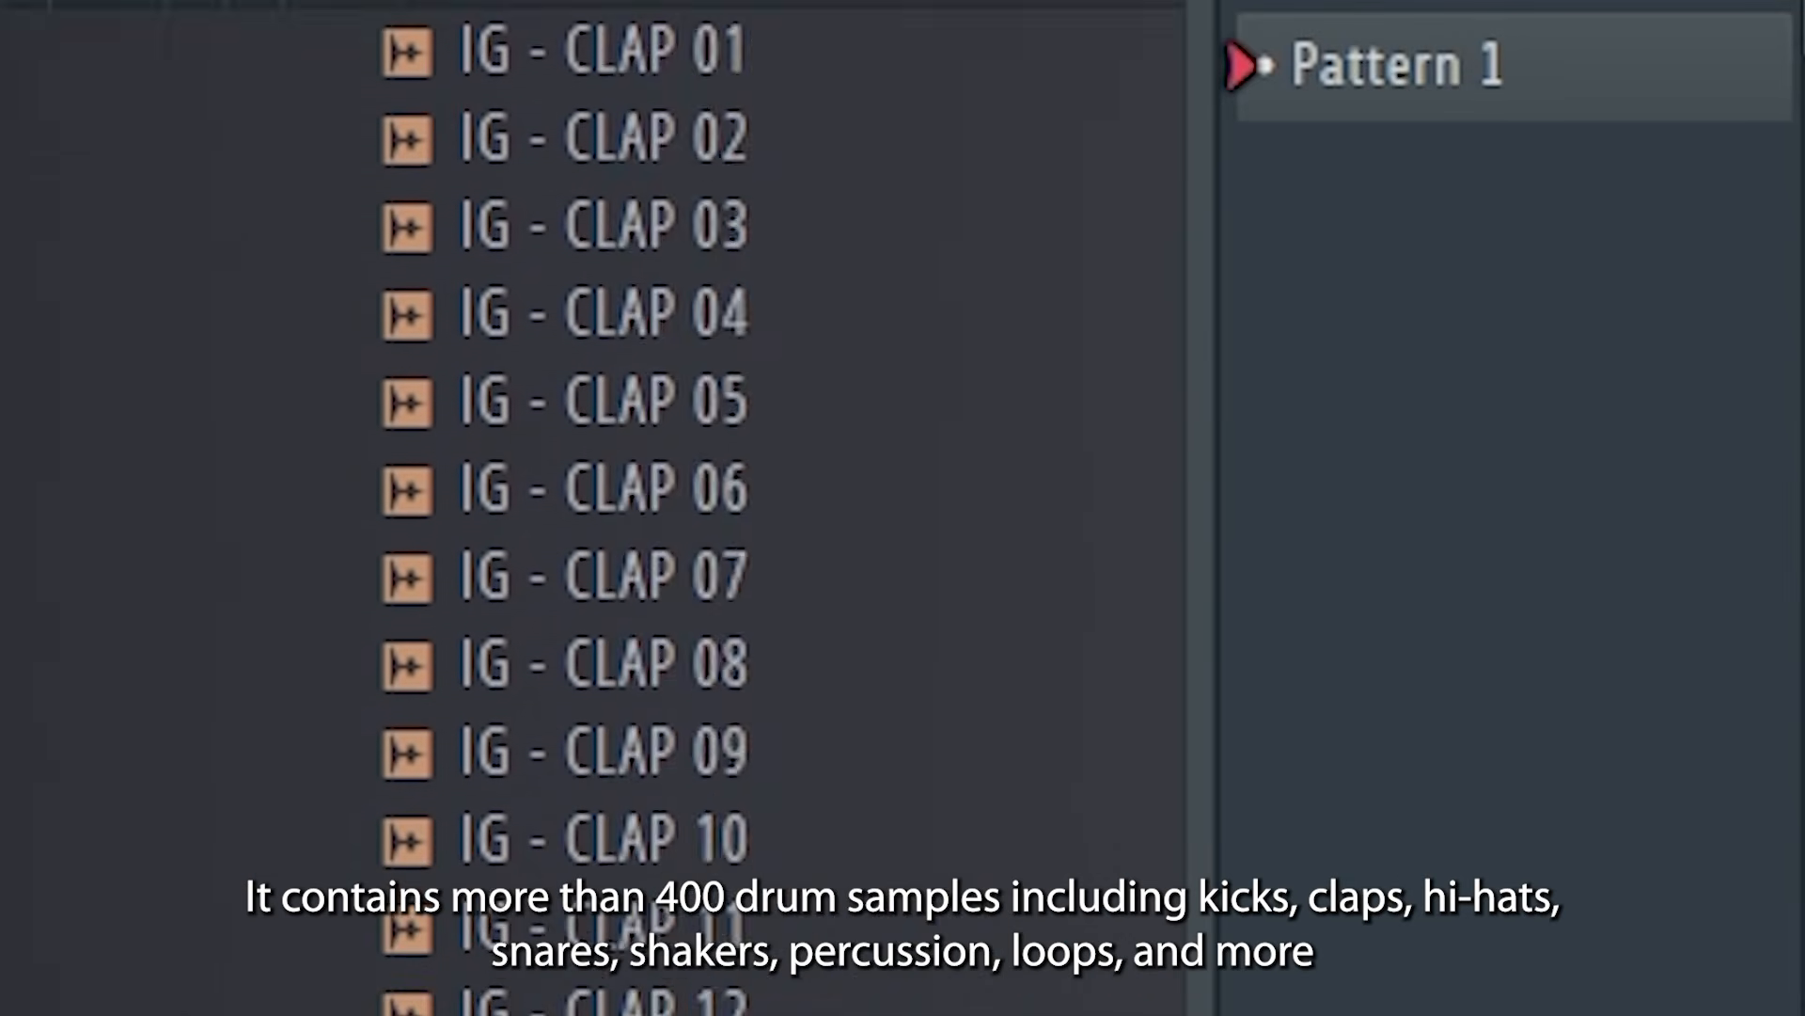
# Browse the Infinity Groove sample folders and the pack's product page to examine the contents and description.
pyautogui.scroll(-20, 592, 508)
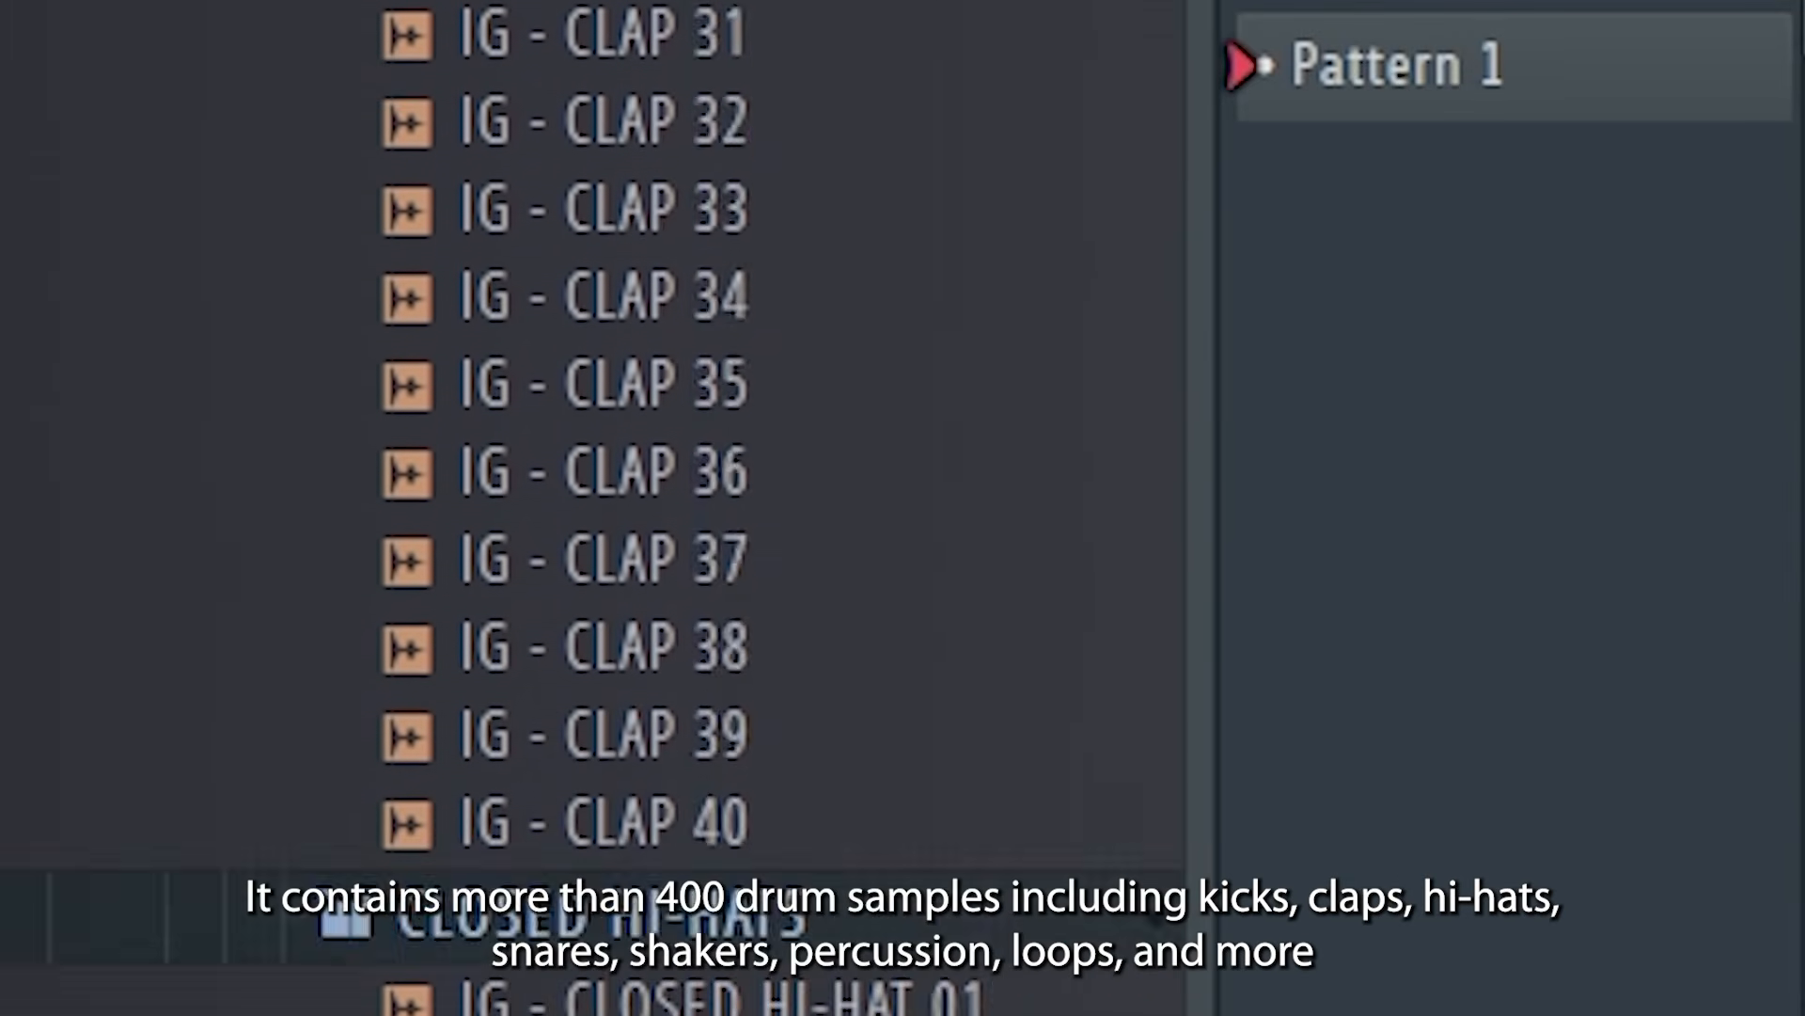
pyautogui.scroll(-20, 592, 508)
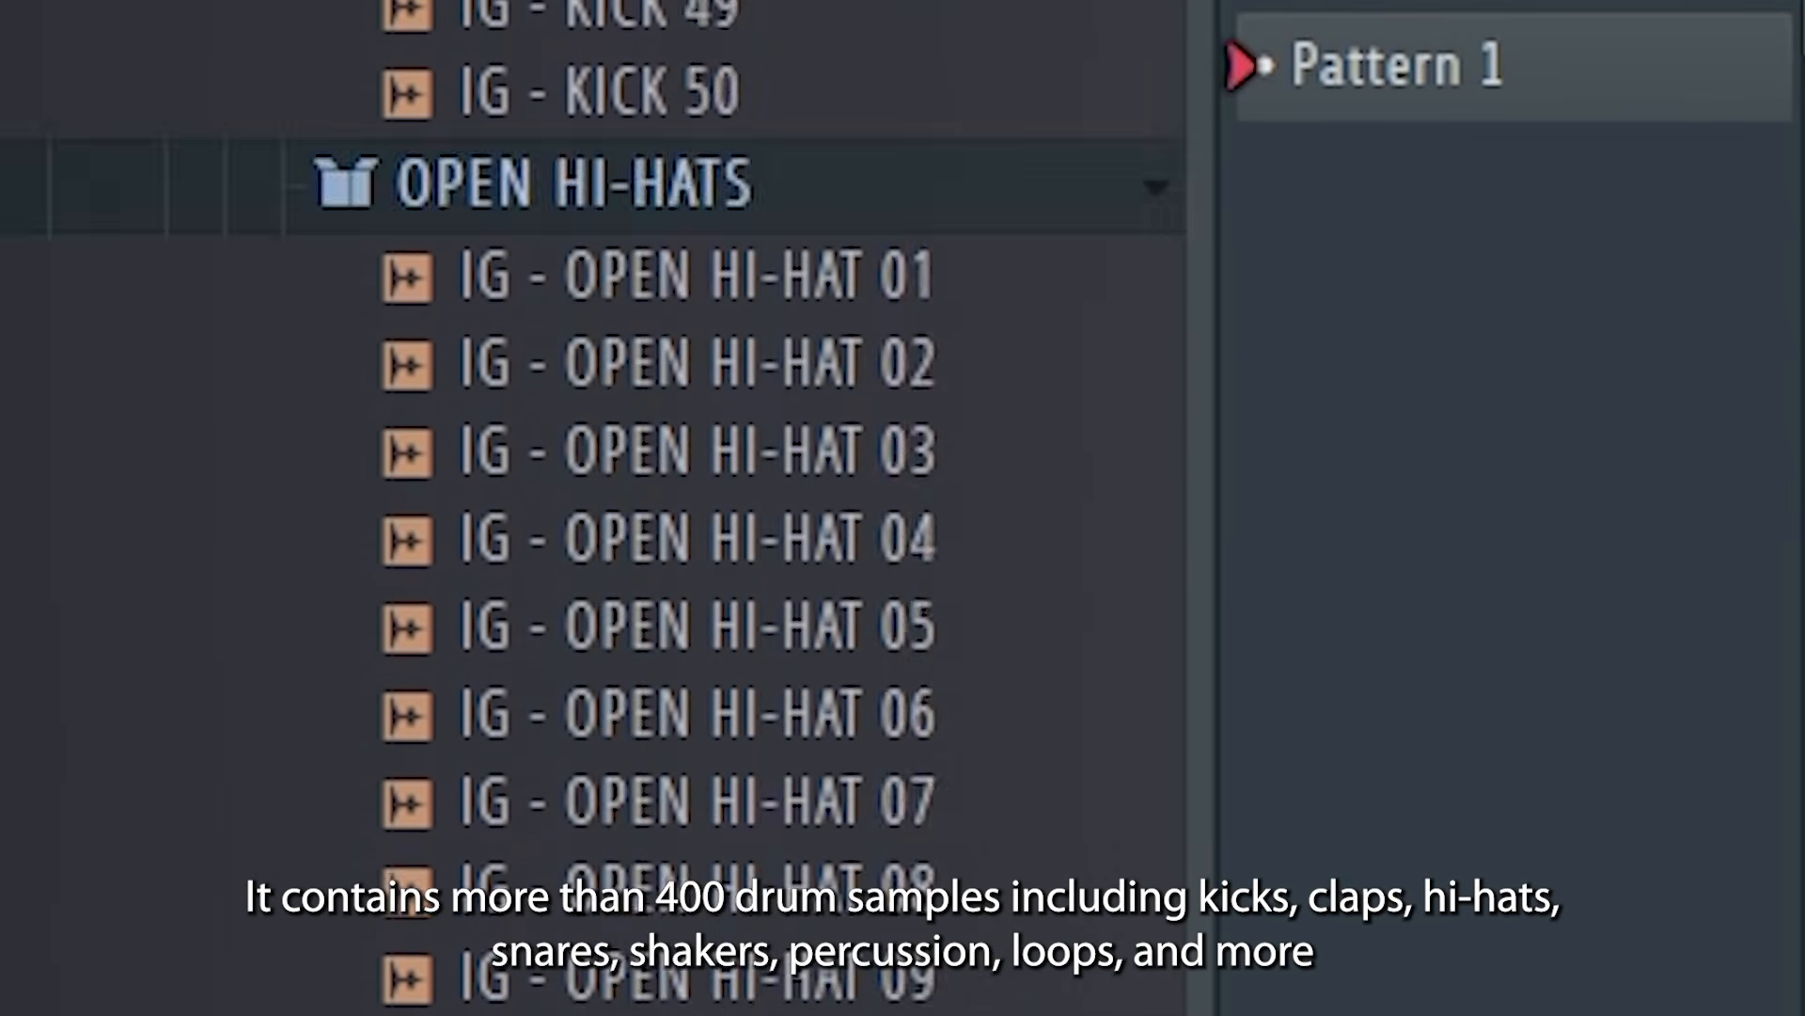
pyautogui.scroll(-20, 592, 508)
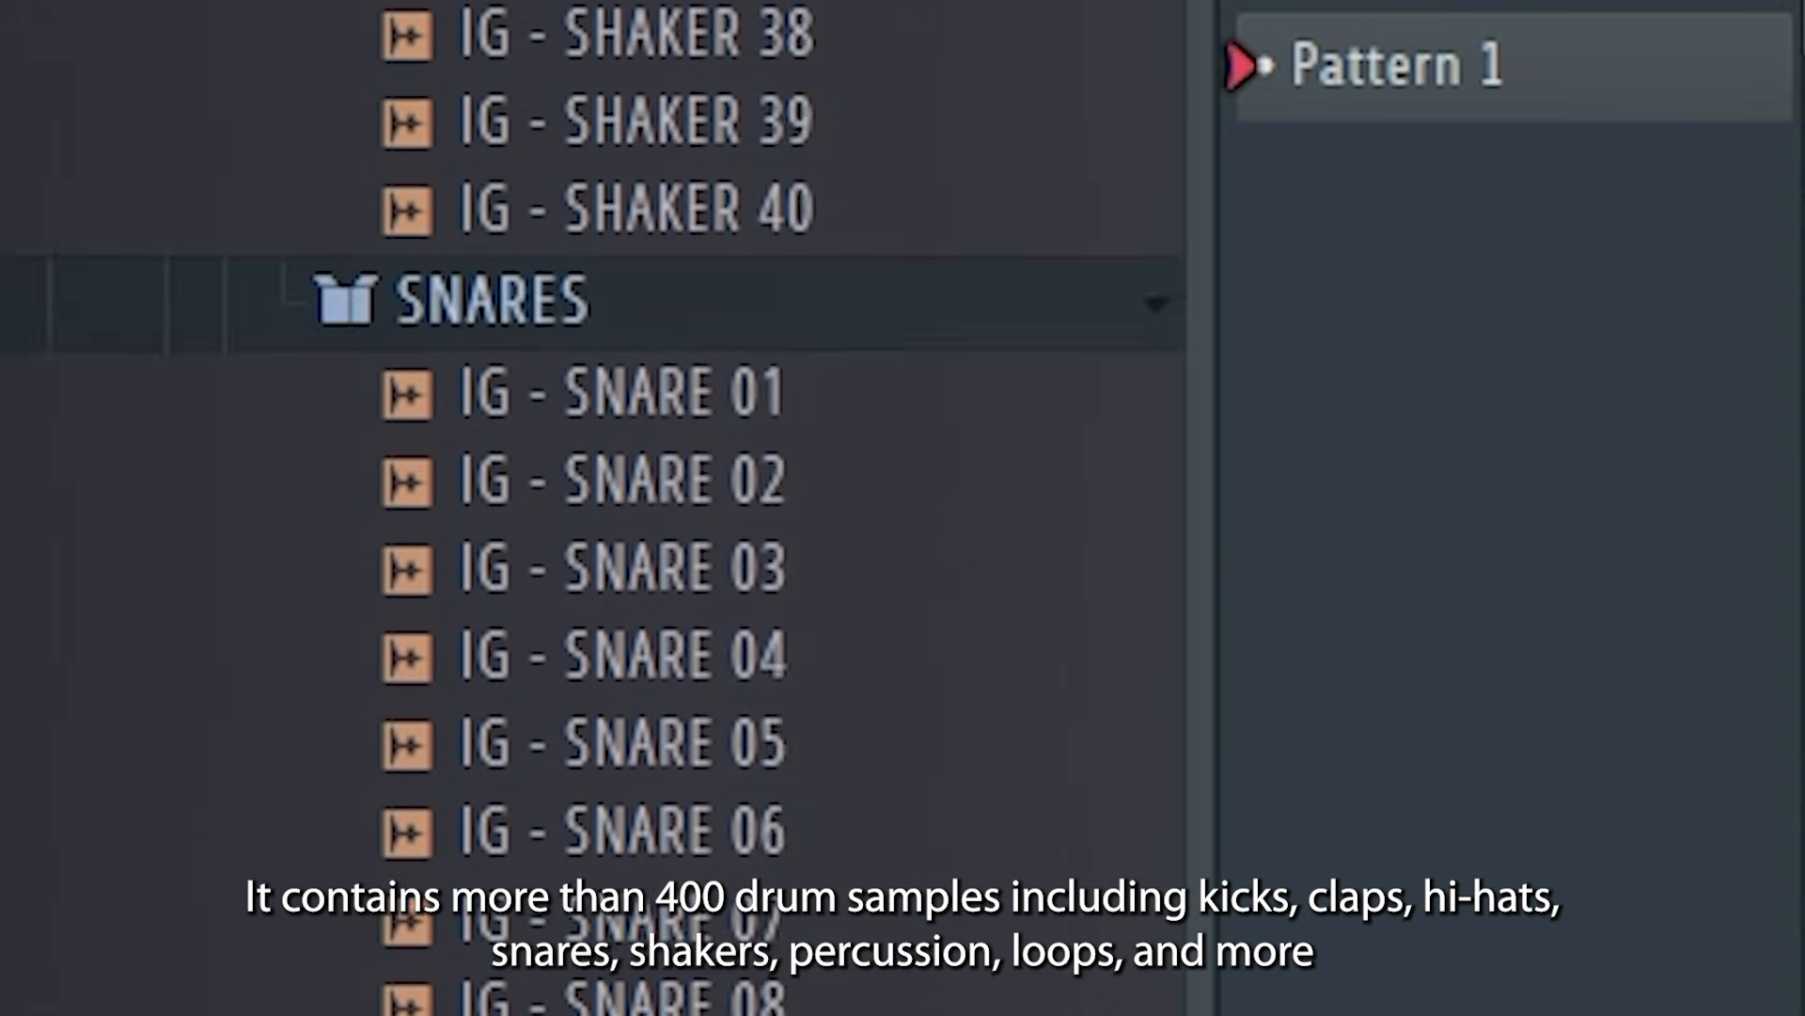
pyautogui.scroll(-20, 592, 508)
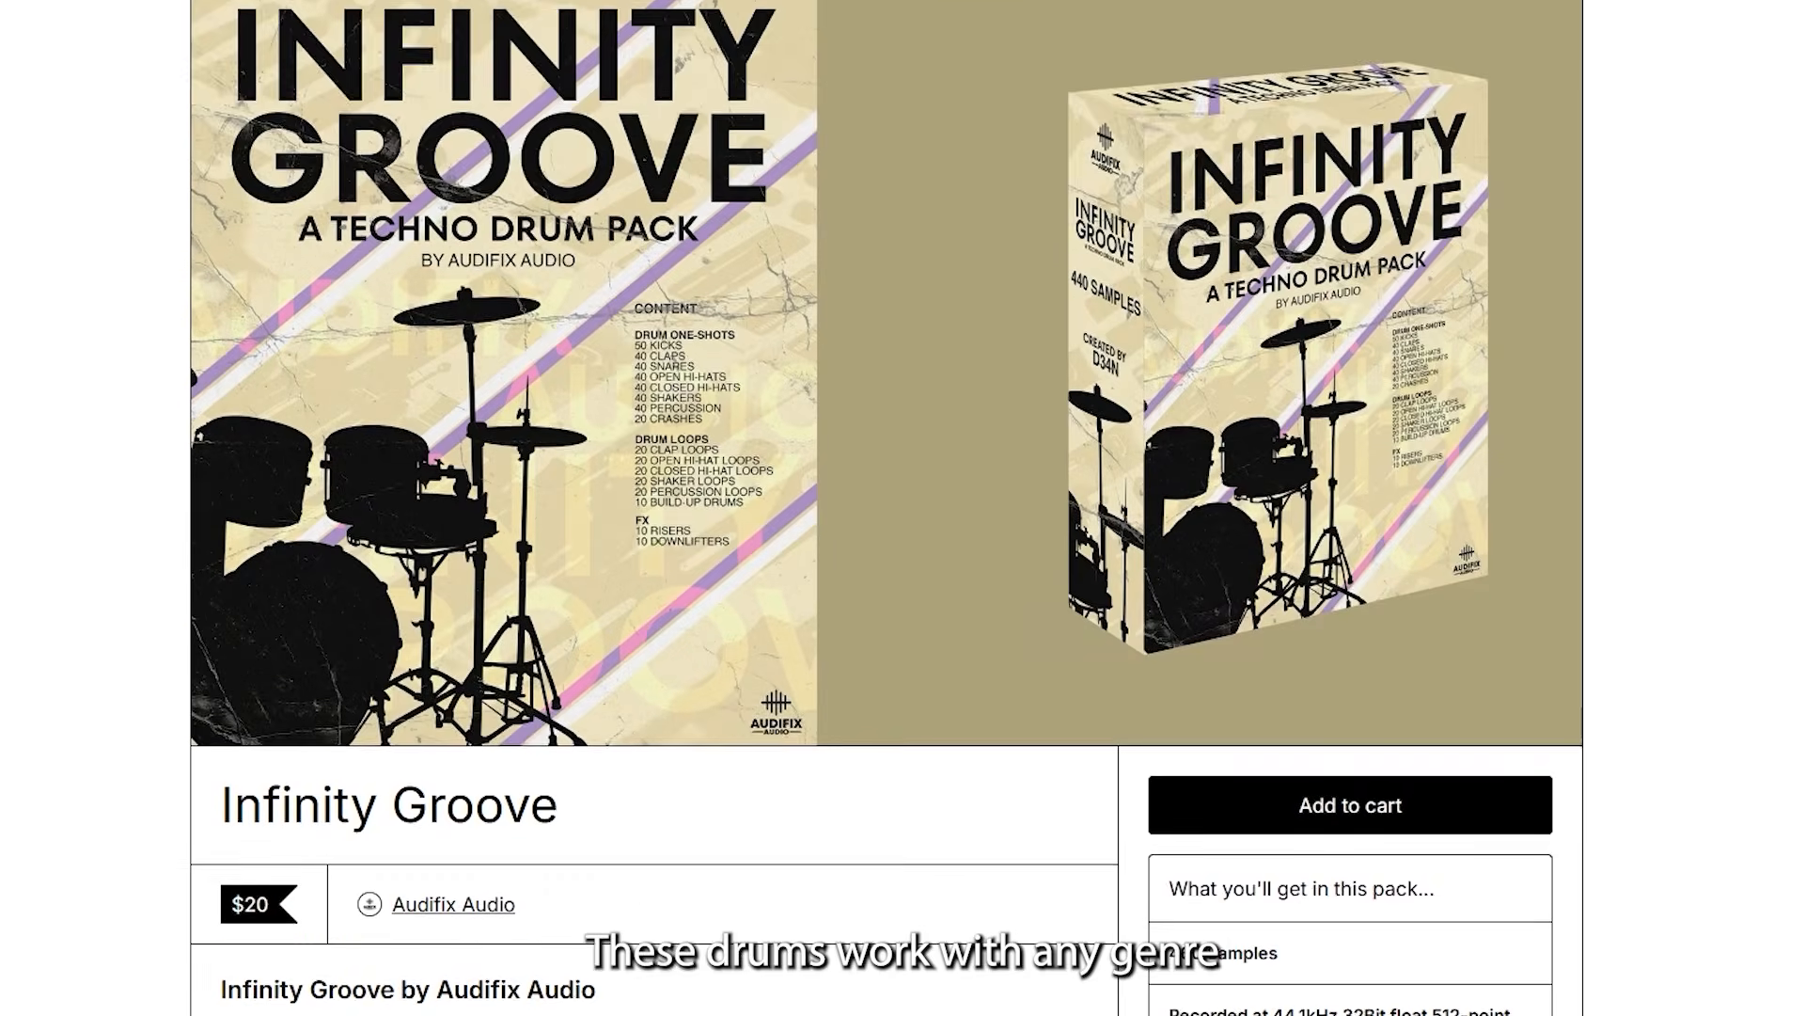
pyautogui.scroll(-9, 884, 508)
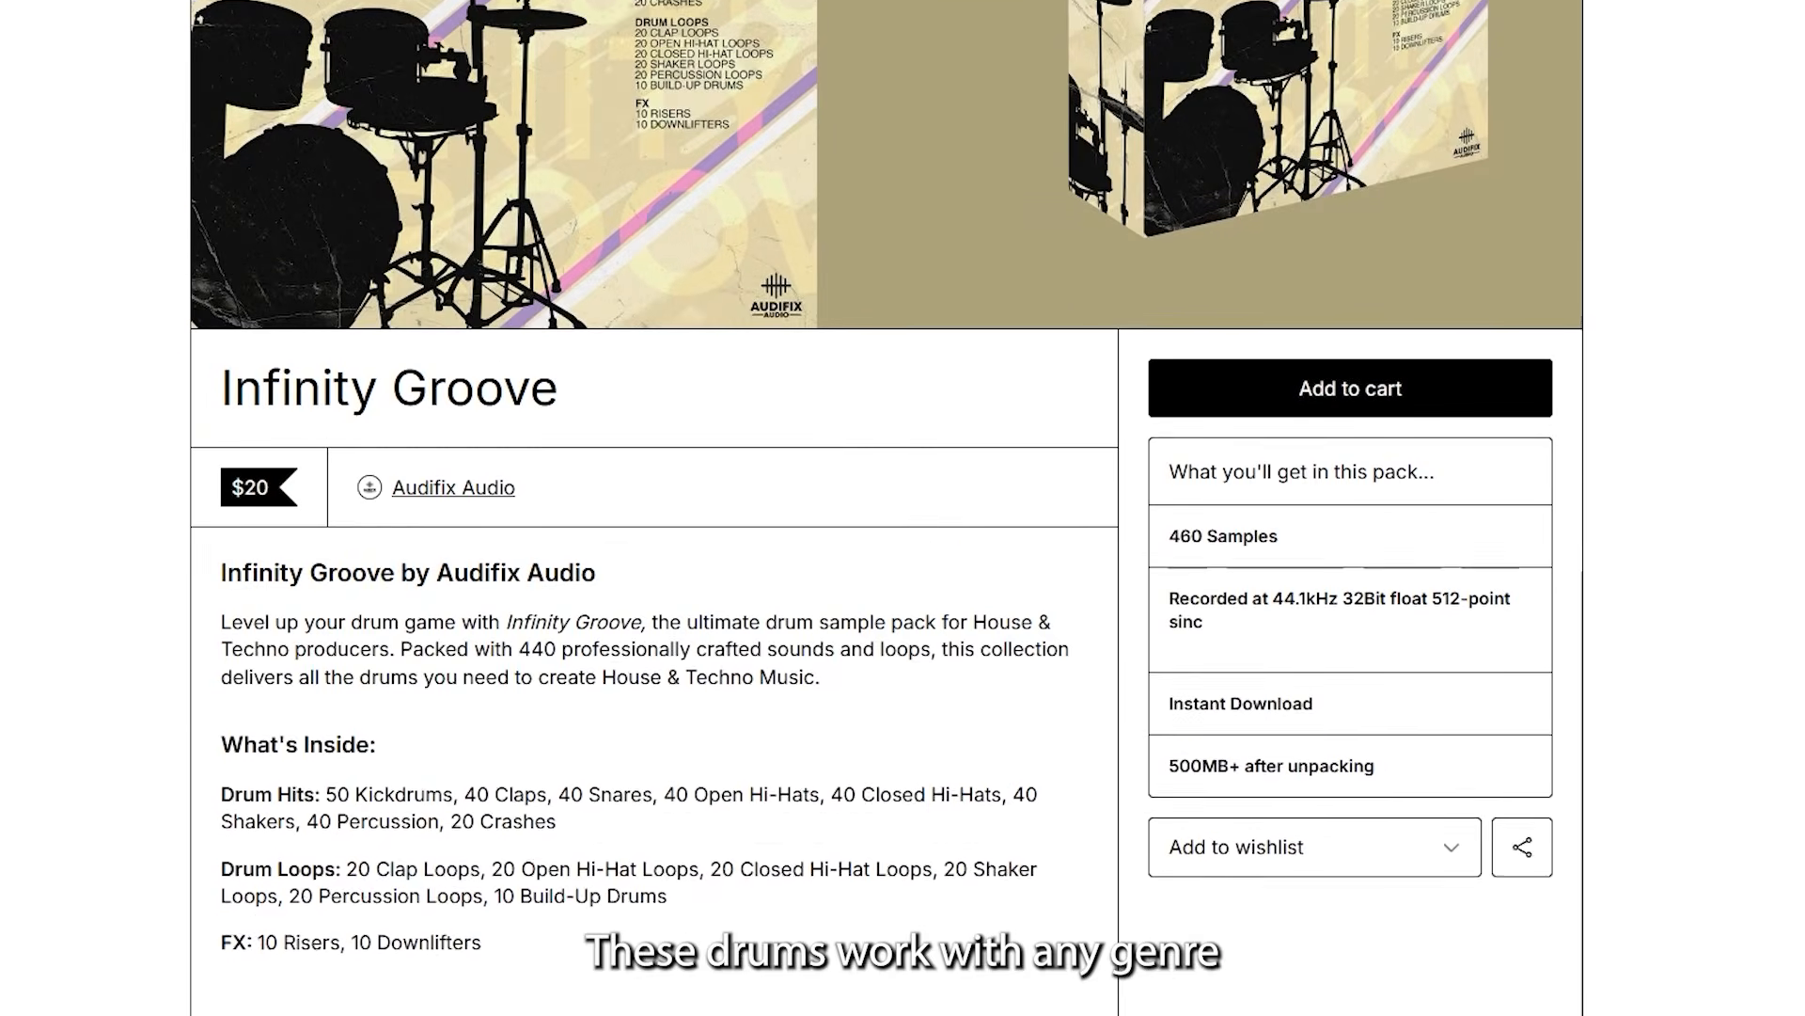
pyautogui.scroll(-8, 884, 508)
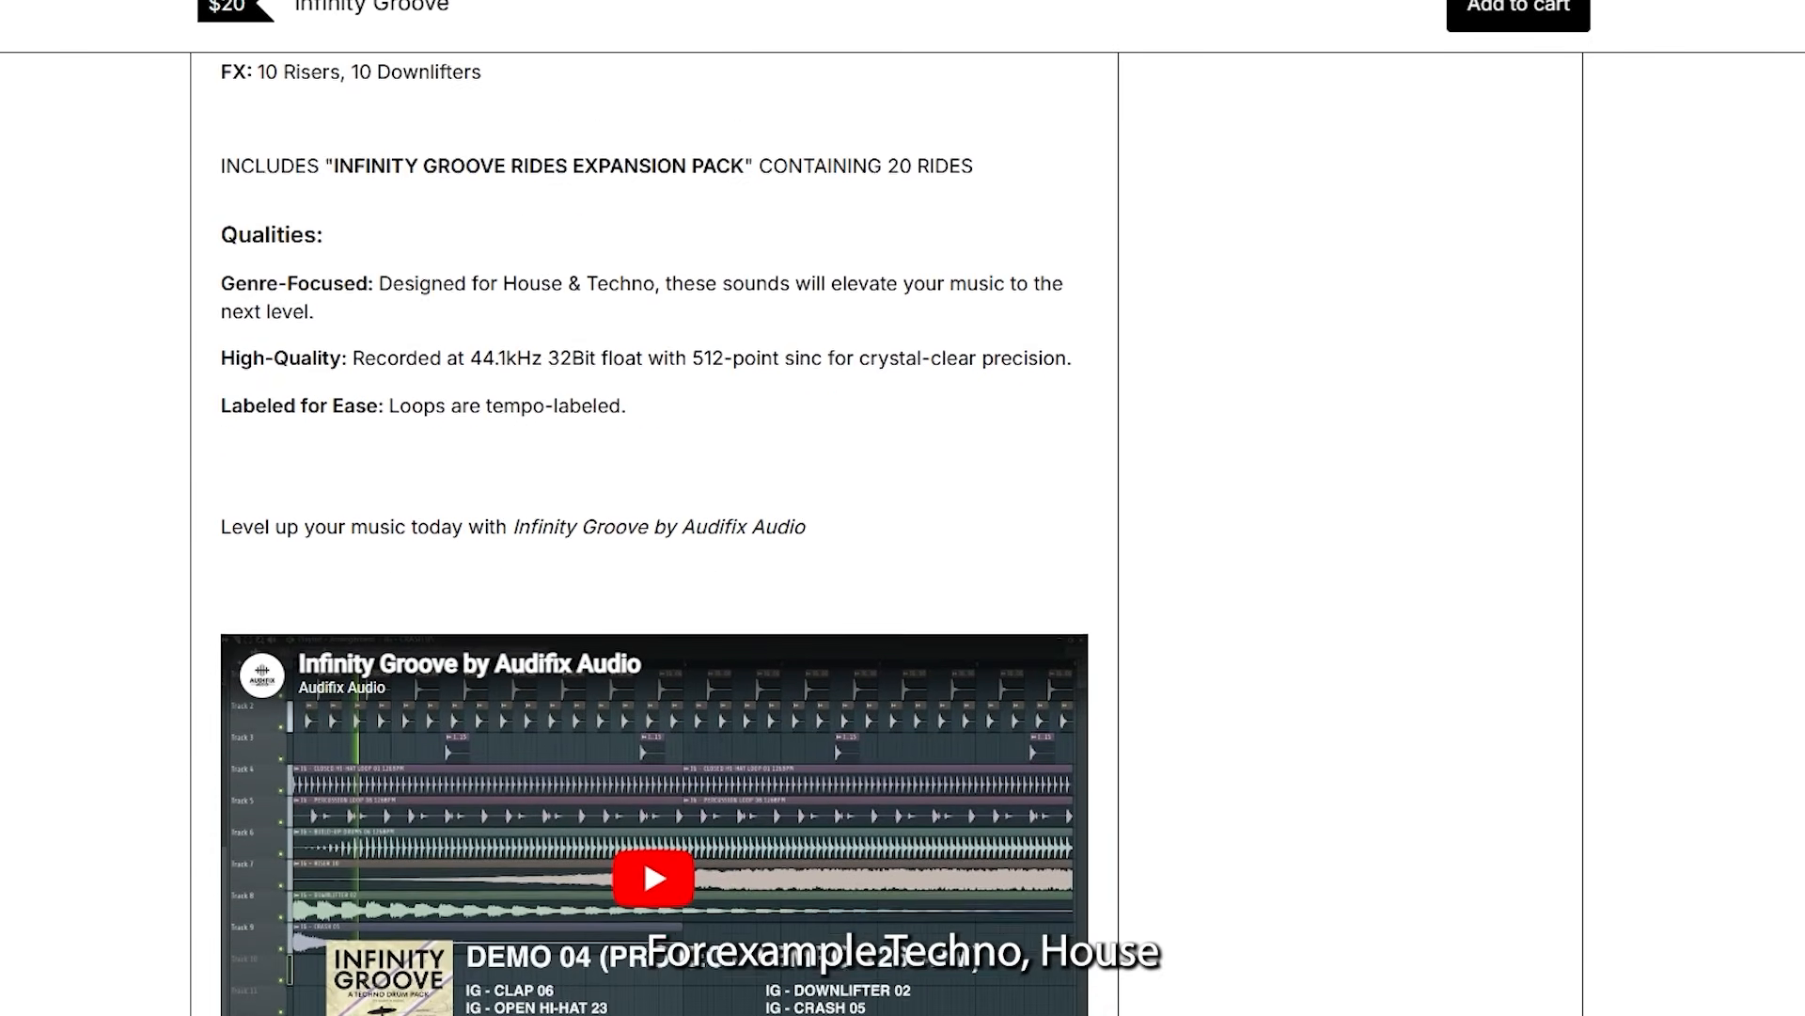
pyautogui.scroll(4, 887, 522)
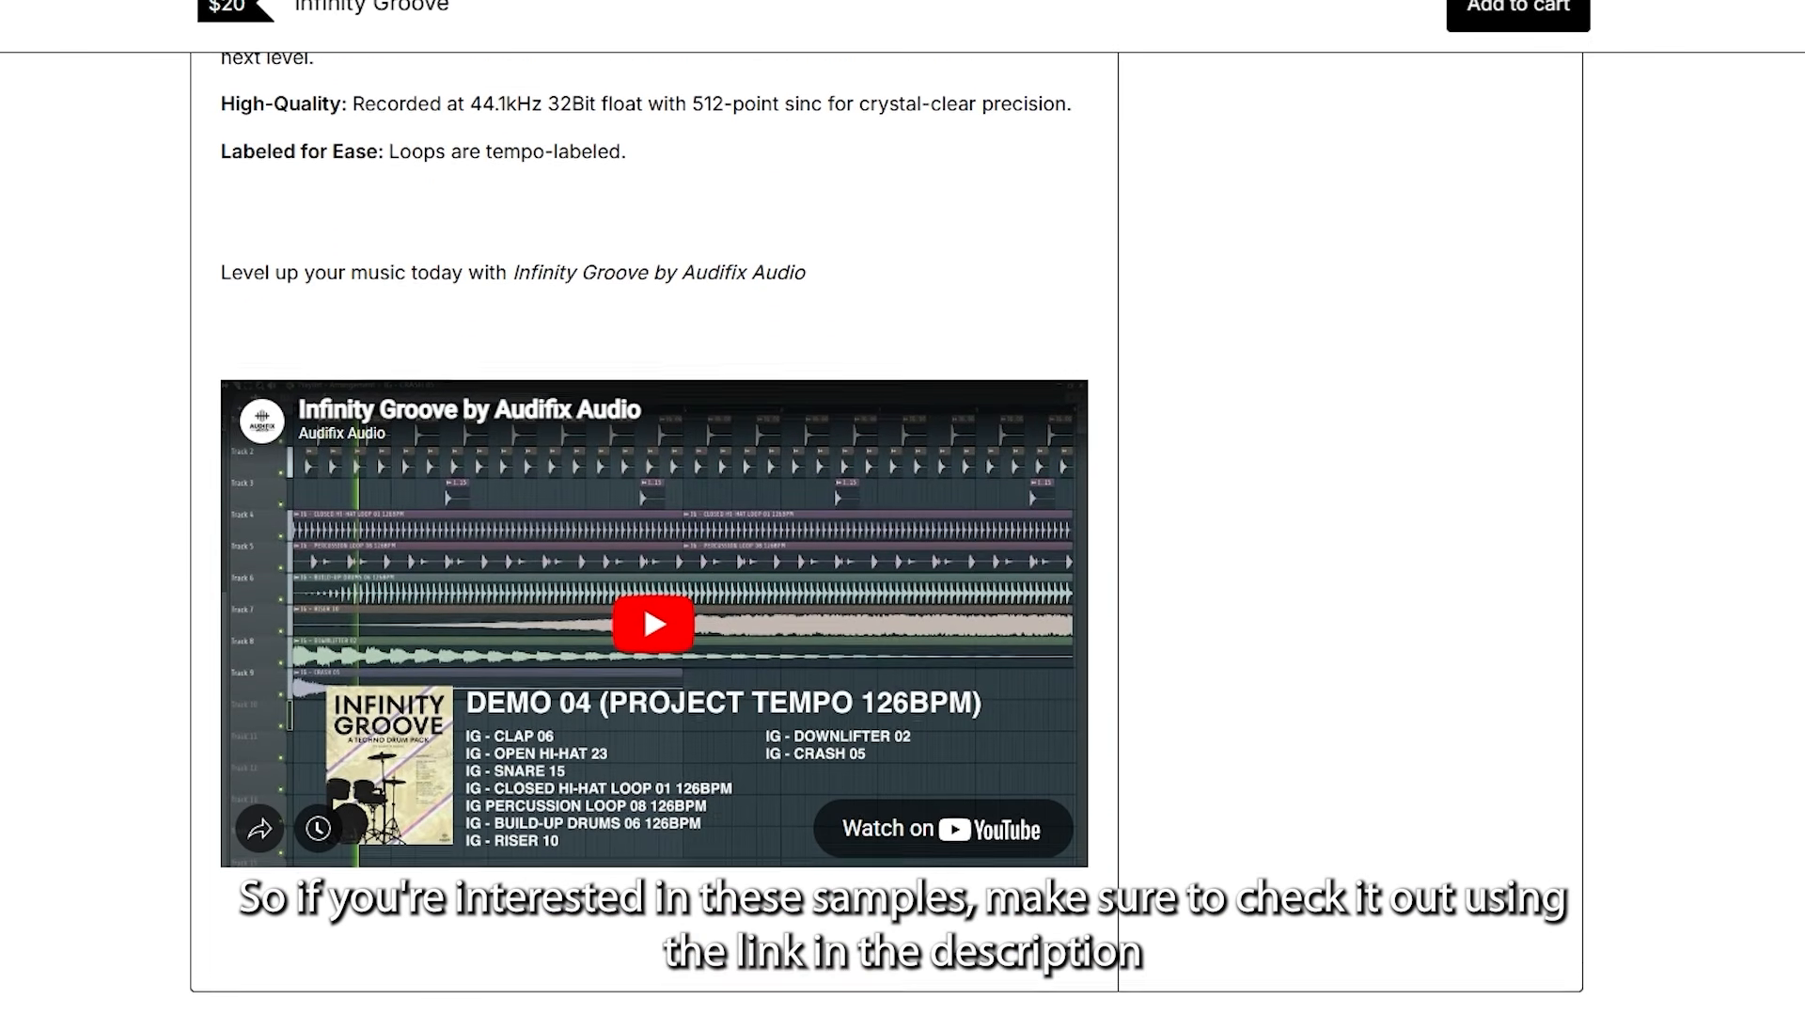
pyautogui.scroll(5, 886, 522)
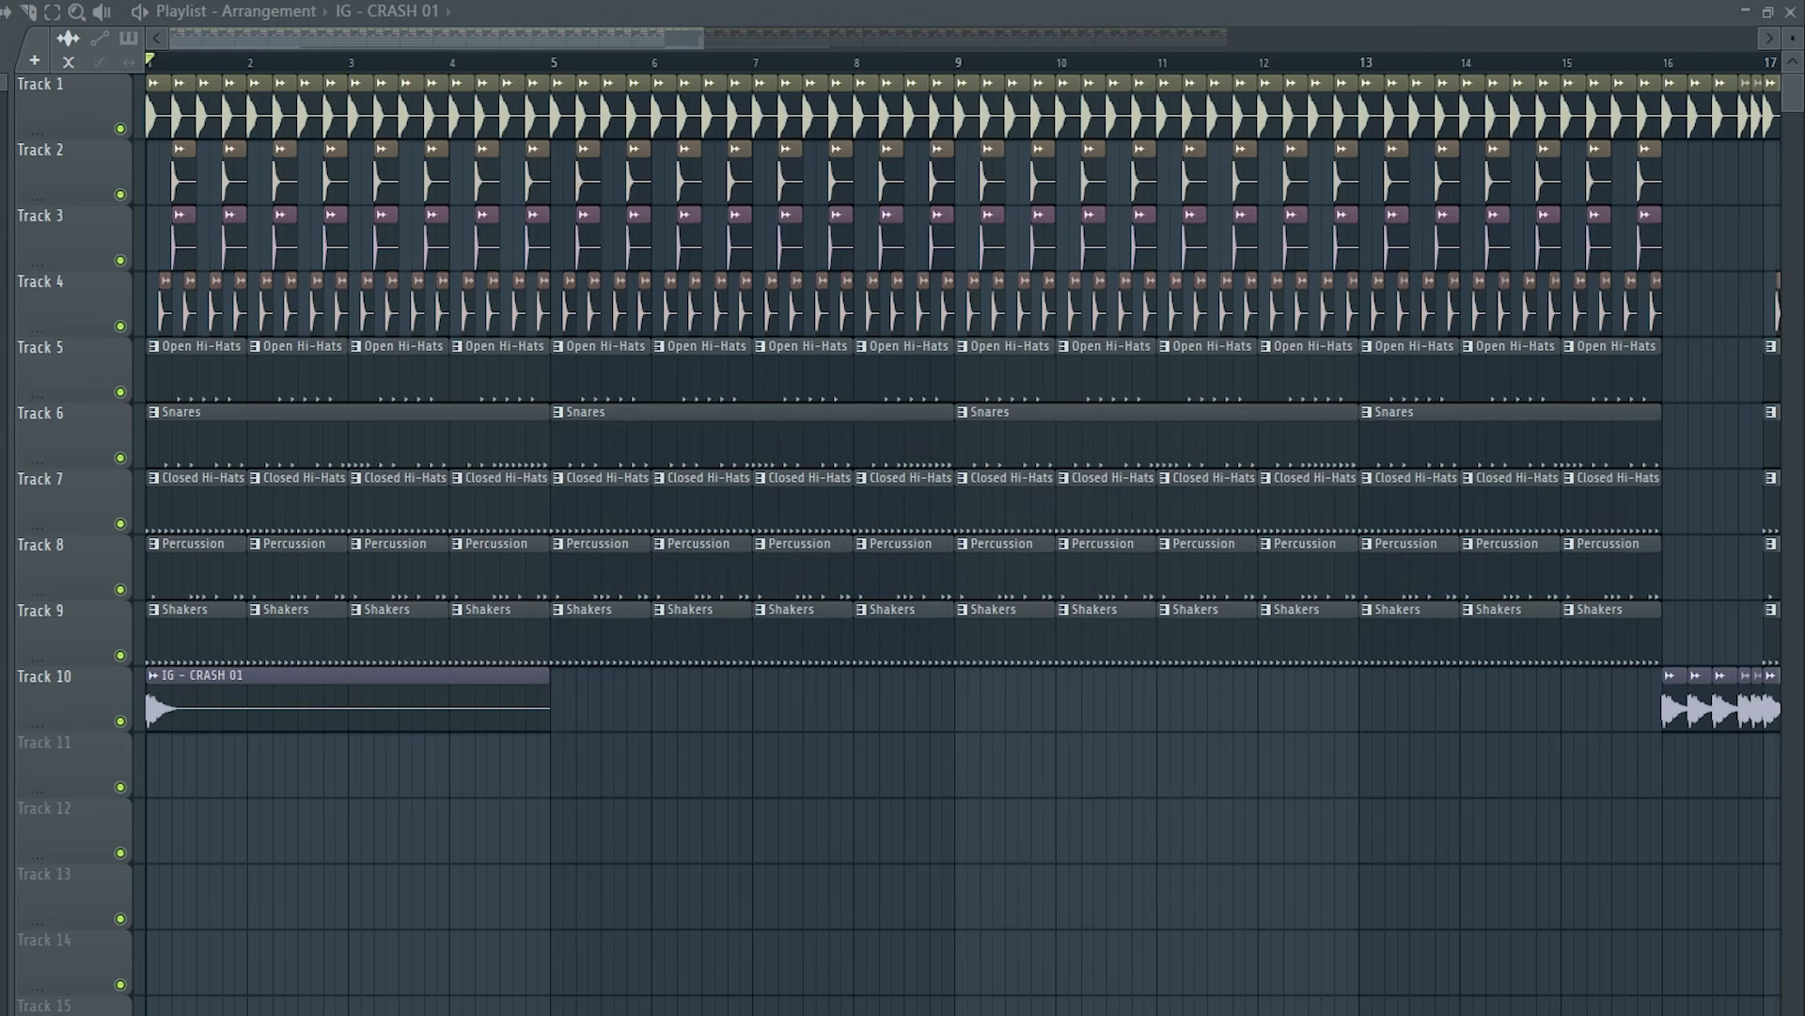
# Place TS_THN_125_Vocal_Loop_09_Wet at the start of Track 10 above the crash and set its time-stretching mode to Stretch.
pyautogui.moveTo(108, 698); pyautogui.dragTo(71, 698)
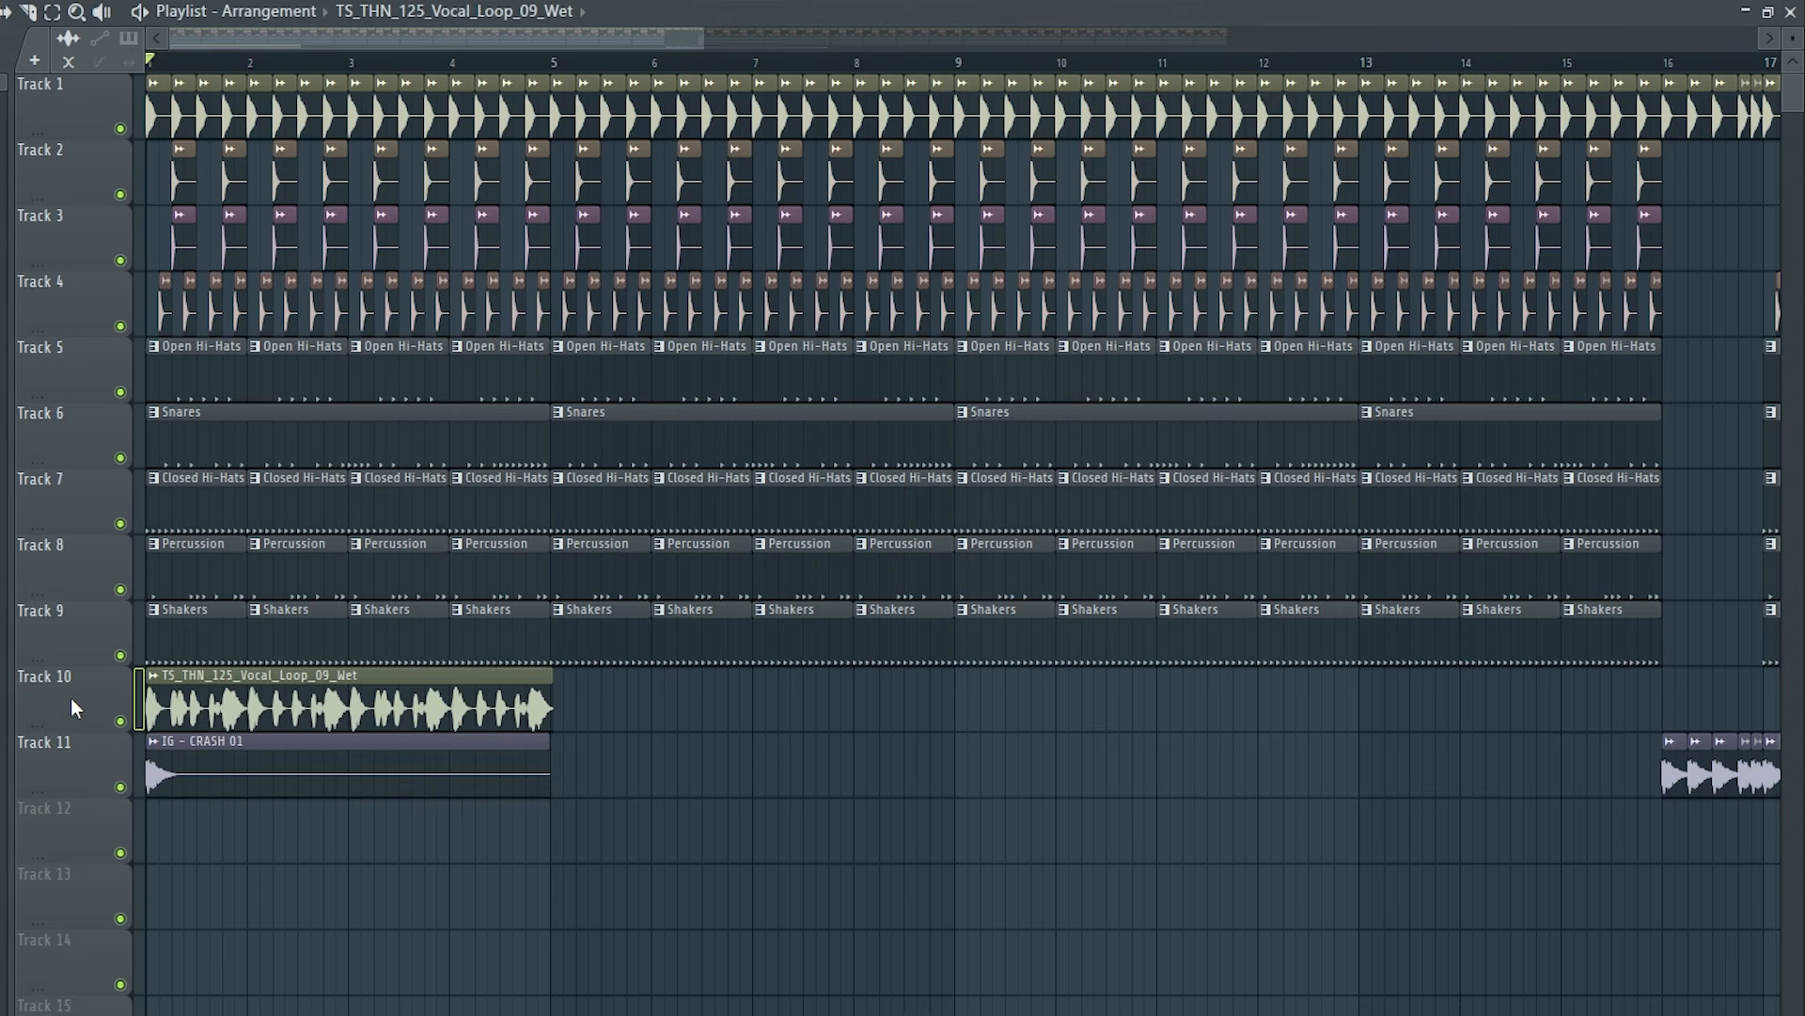
pyautogui.doubleClick(282, 679)
pyautogui.click(466, 272)
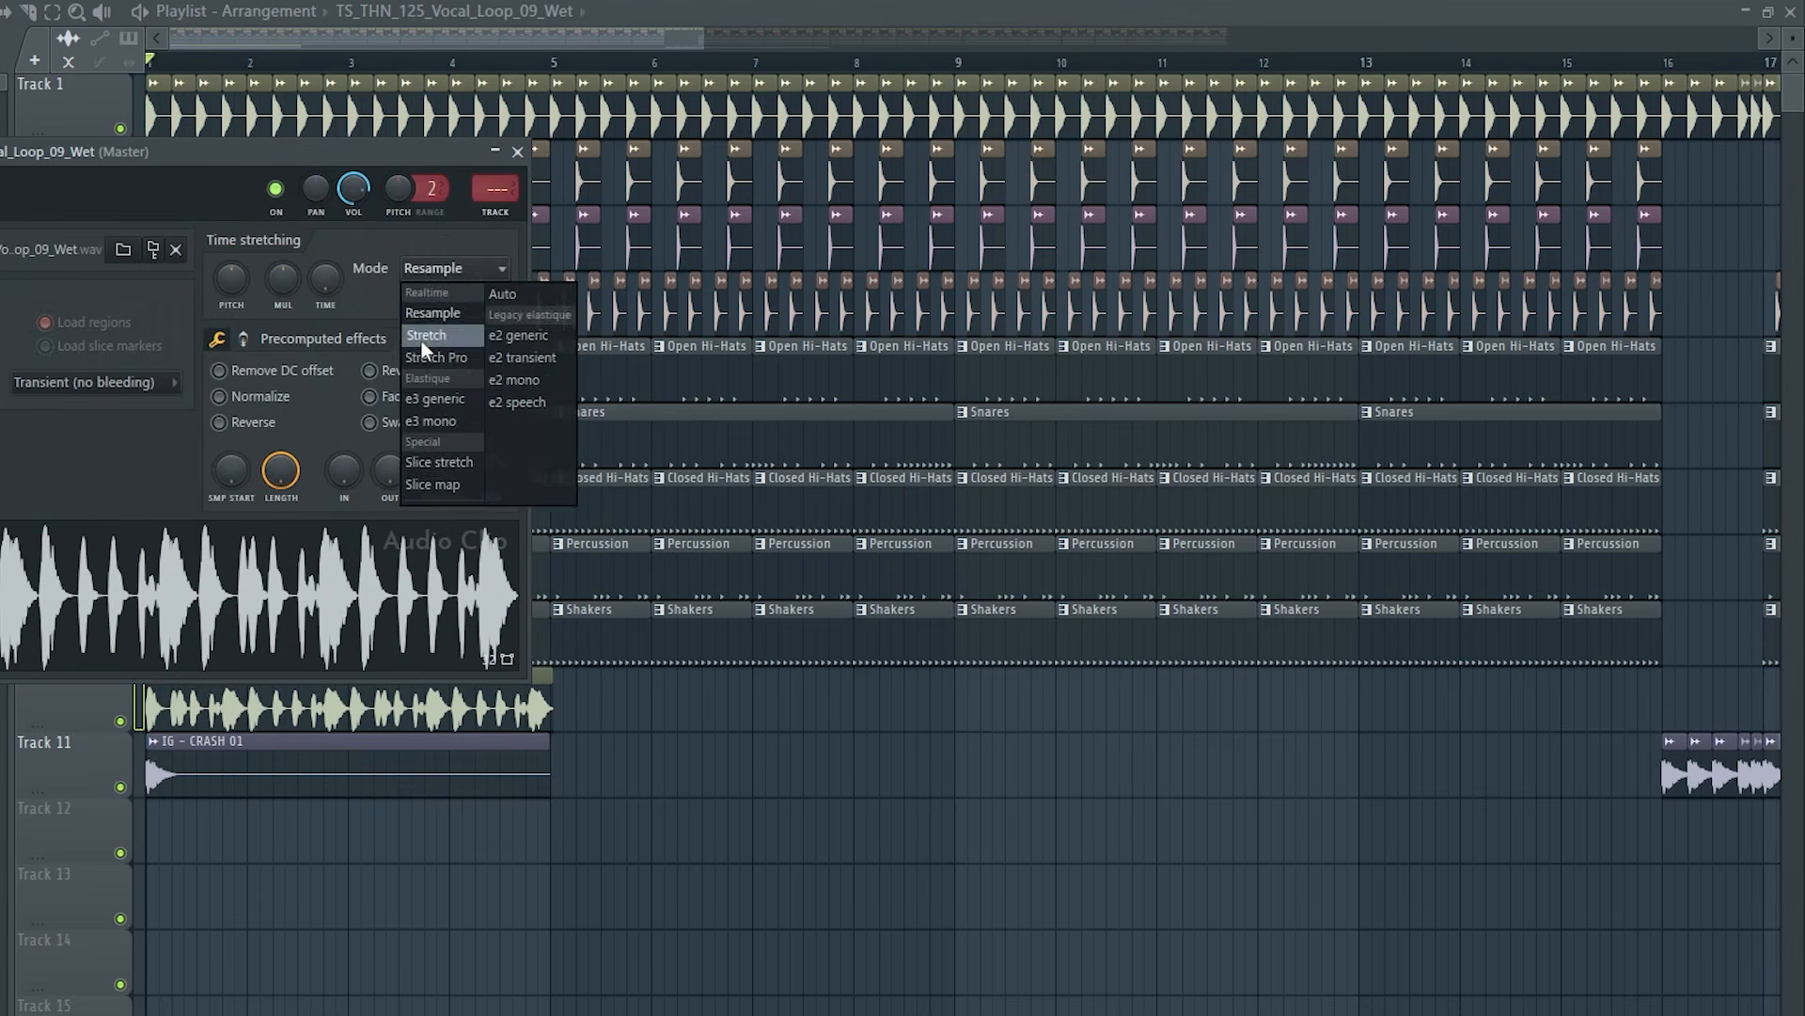
pyautogui.click(421, 341)
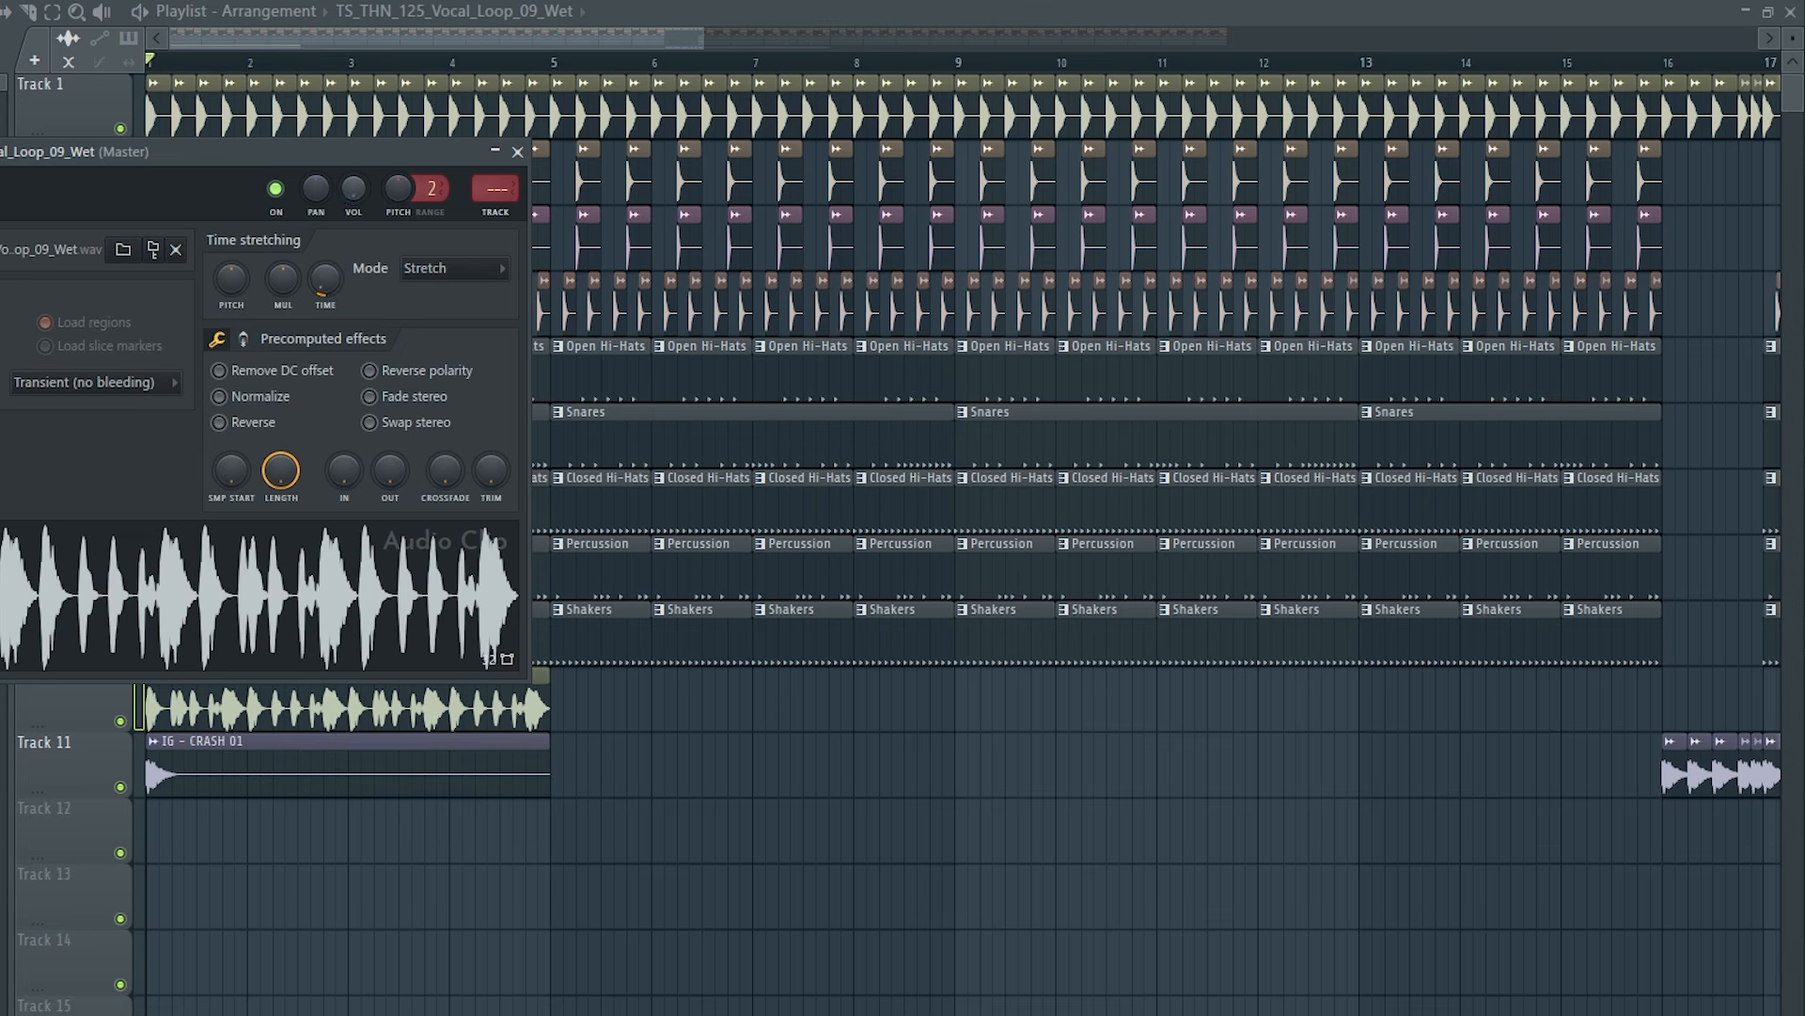
# Audition the arrangement with the vocal loop and close the loop's clip settings.
pyautogui.press('space')
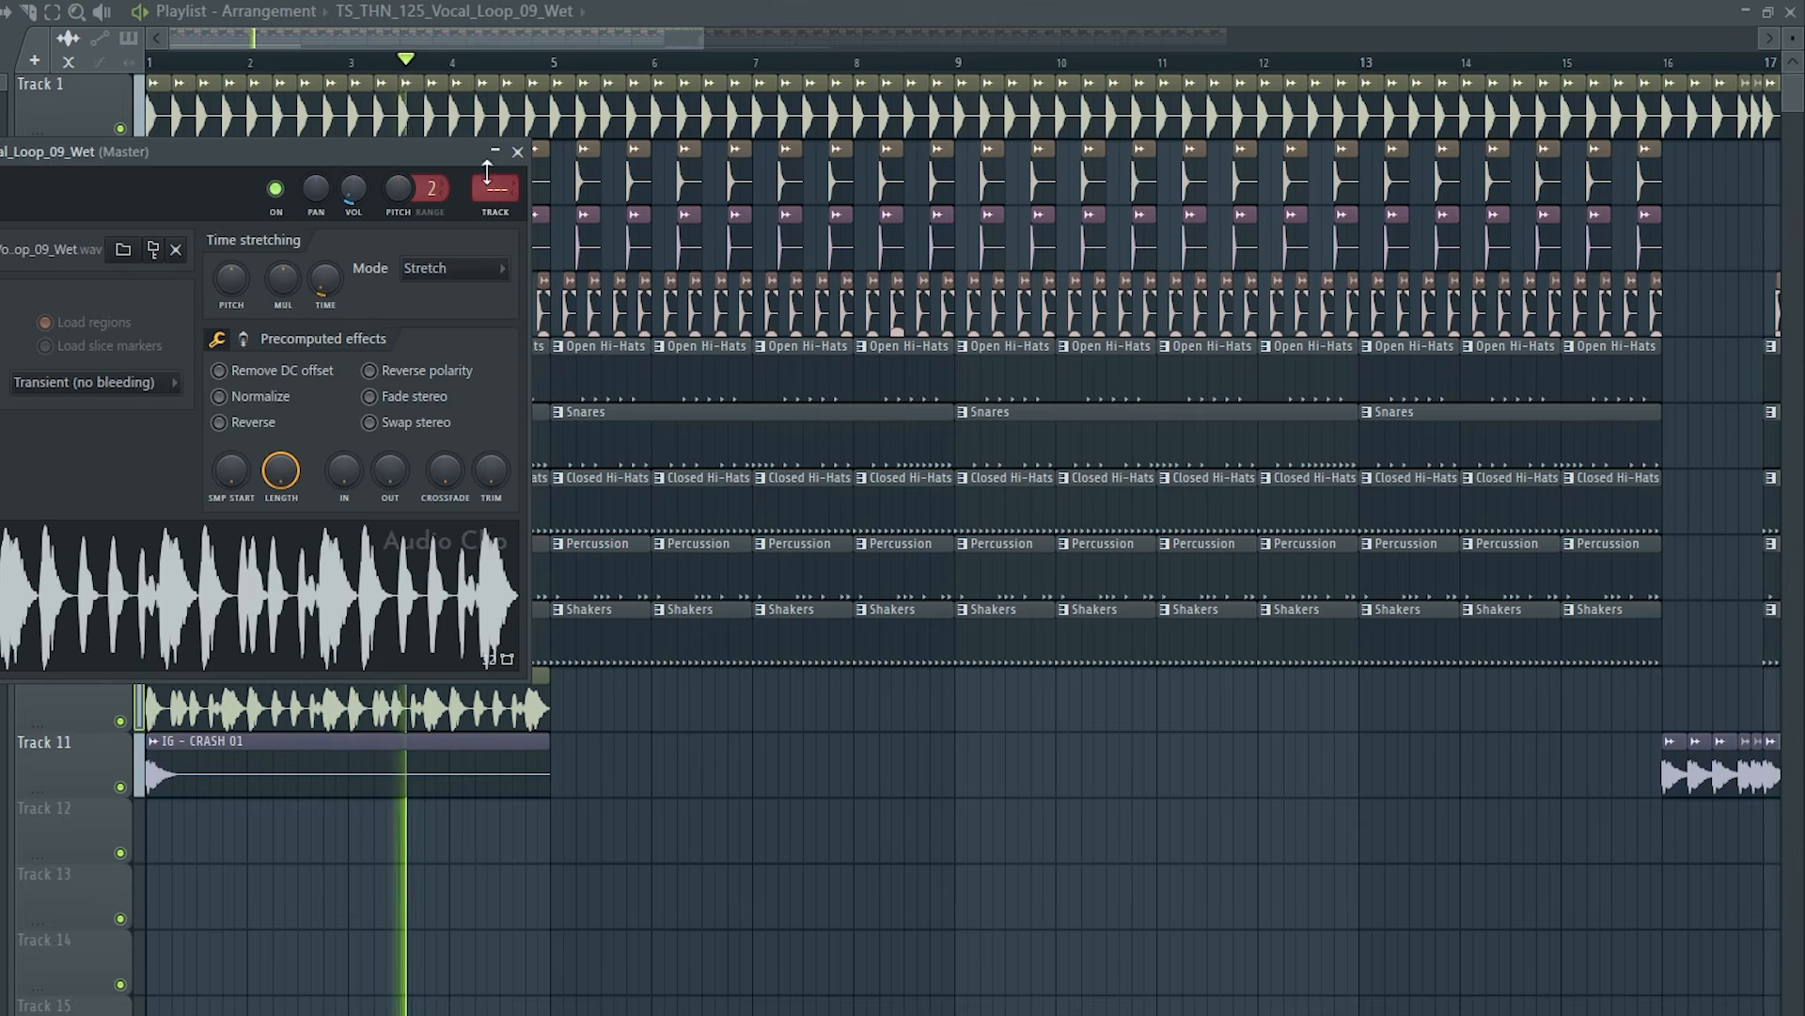
pyautogui.click(518, 151)
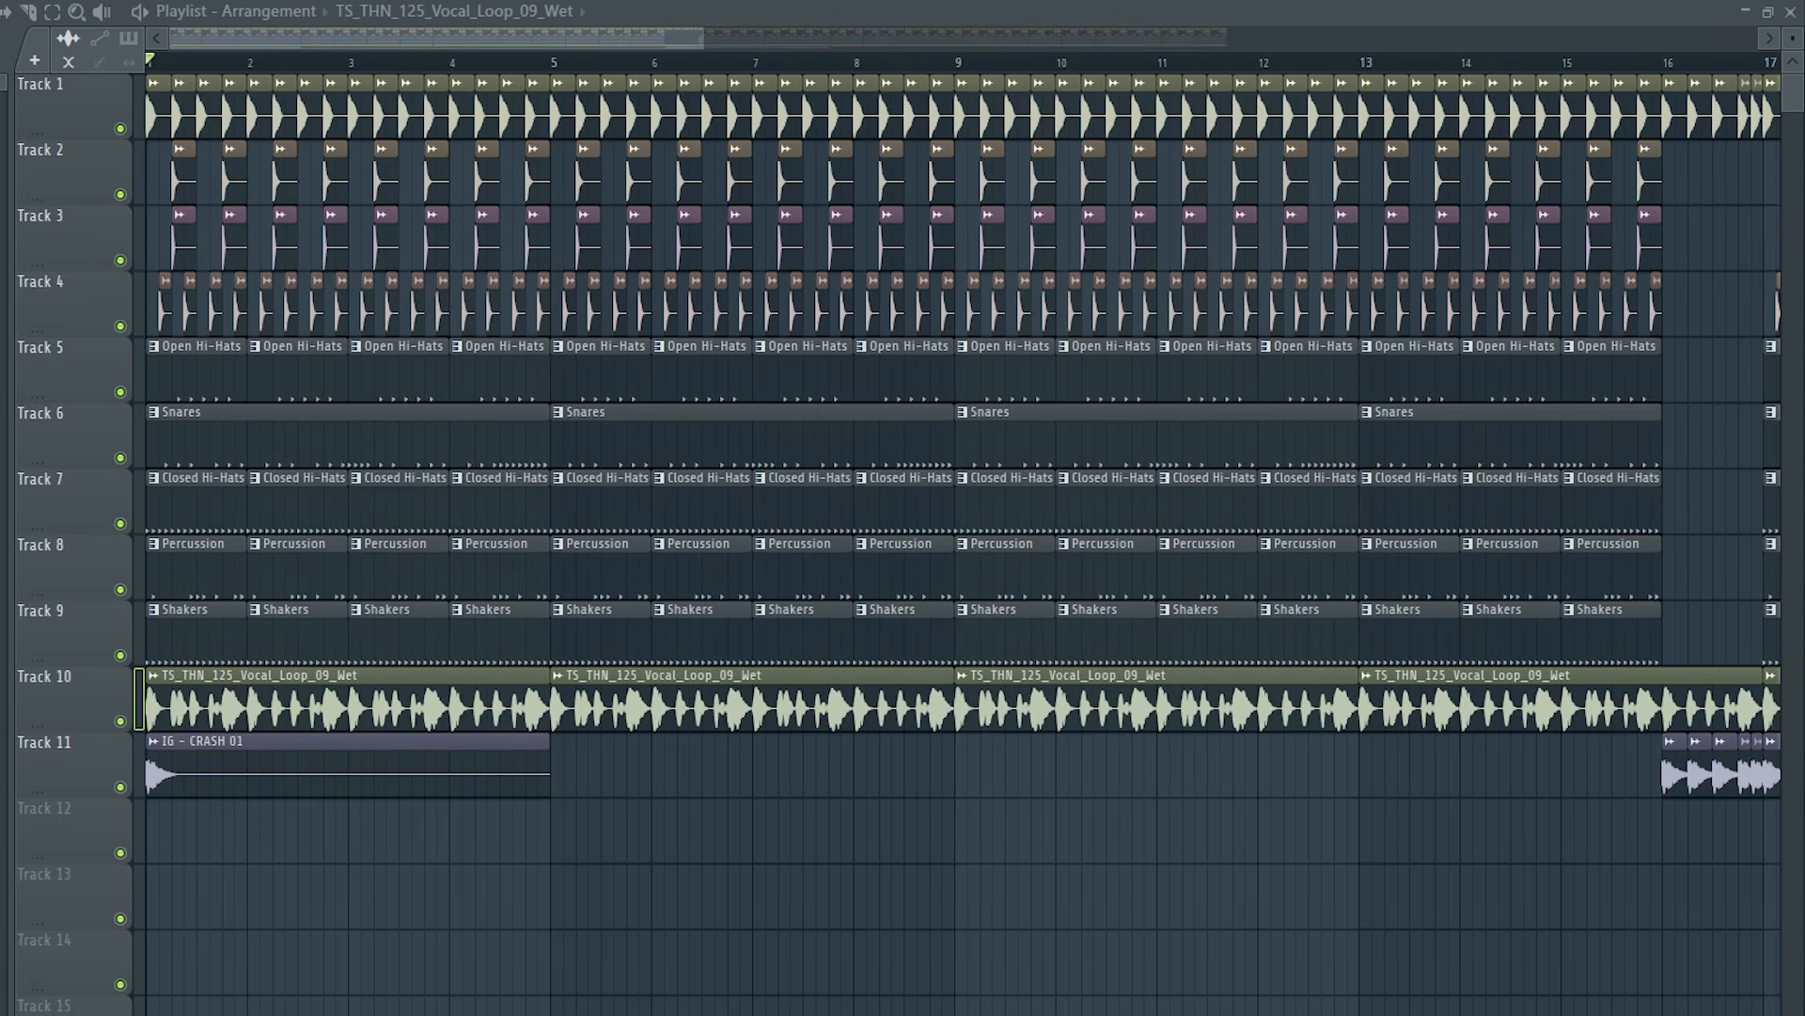
# Place TS_THN_125_Vocal_FX_02 at the start of Track 11 above the crash and change its time-stretching mode.
pyautogui.moveTo(10, 658); pyautogui.dragTo(158, 758)
pyautogui.doubleClick(254, 754)
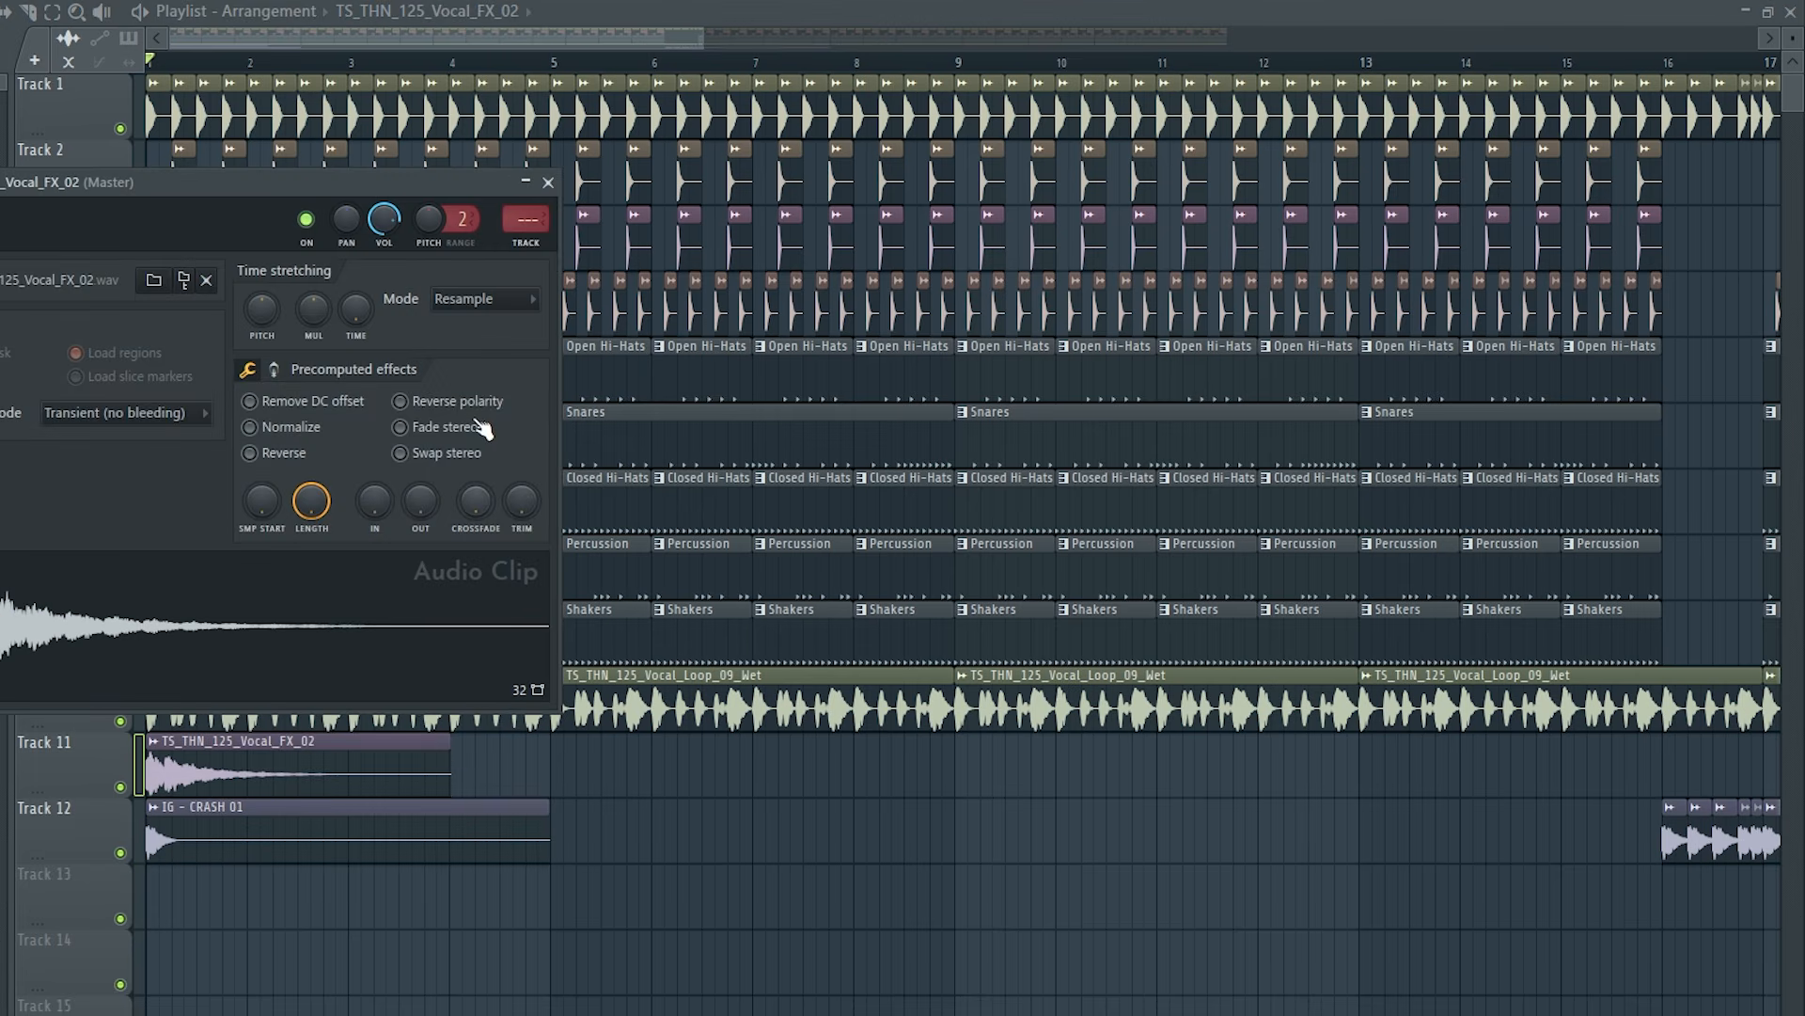
pyautogui.click(487, 318)
pyautogui.click(479, 366)
pyautogui.click(548, 182)
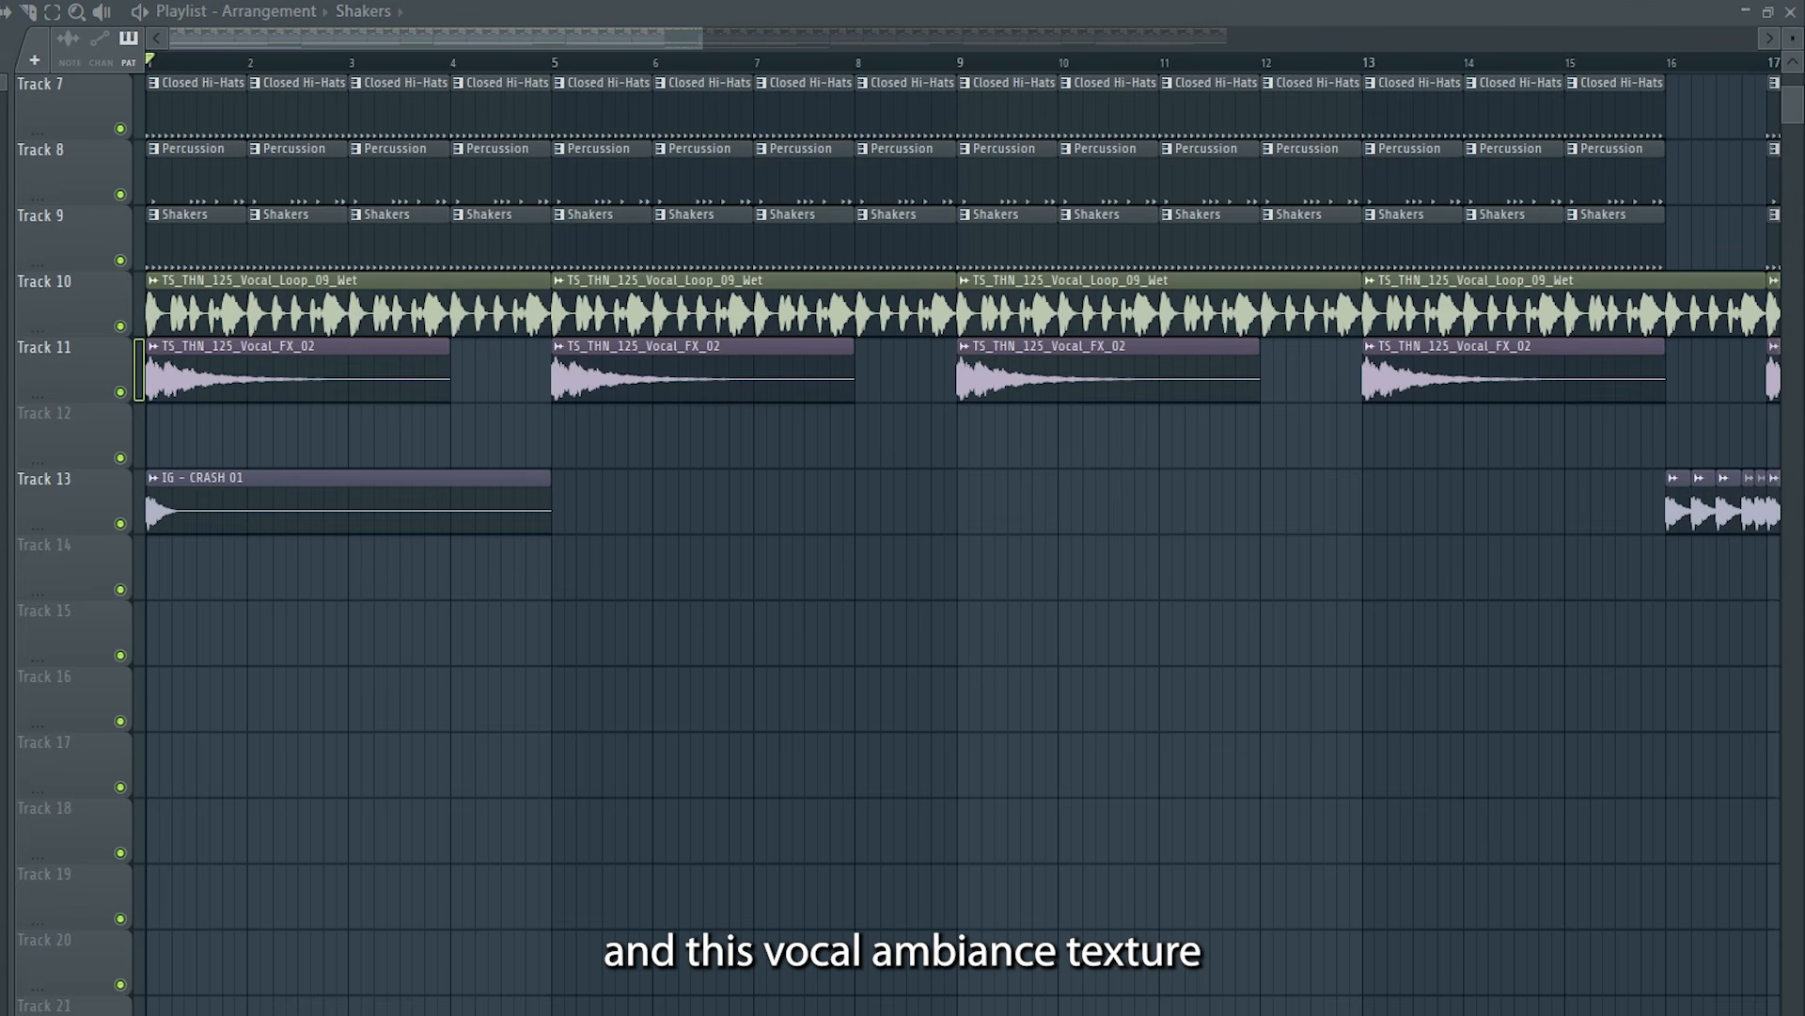
# Place AV_CA1_120bpm_A#m_Female_Vox_Texture_09 at the start of Track 12 and change its time-stretching mode.
pyautogui.moveTo(68, 432); pyautogui.dragTo(155, 435)
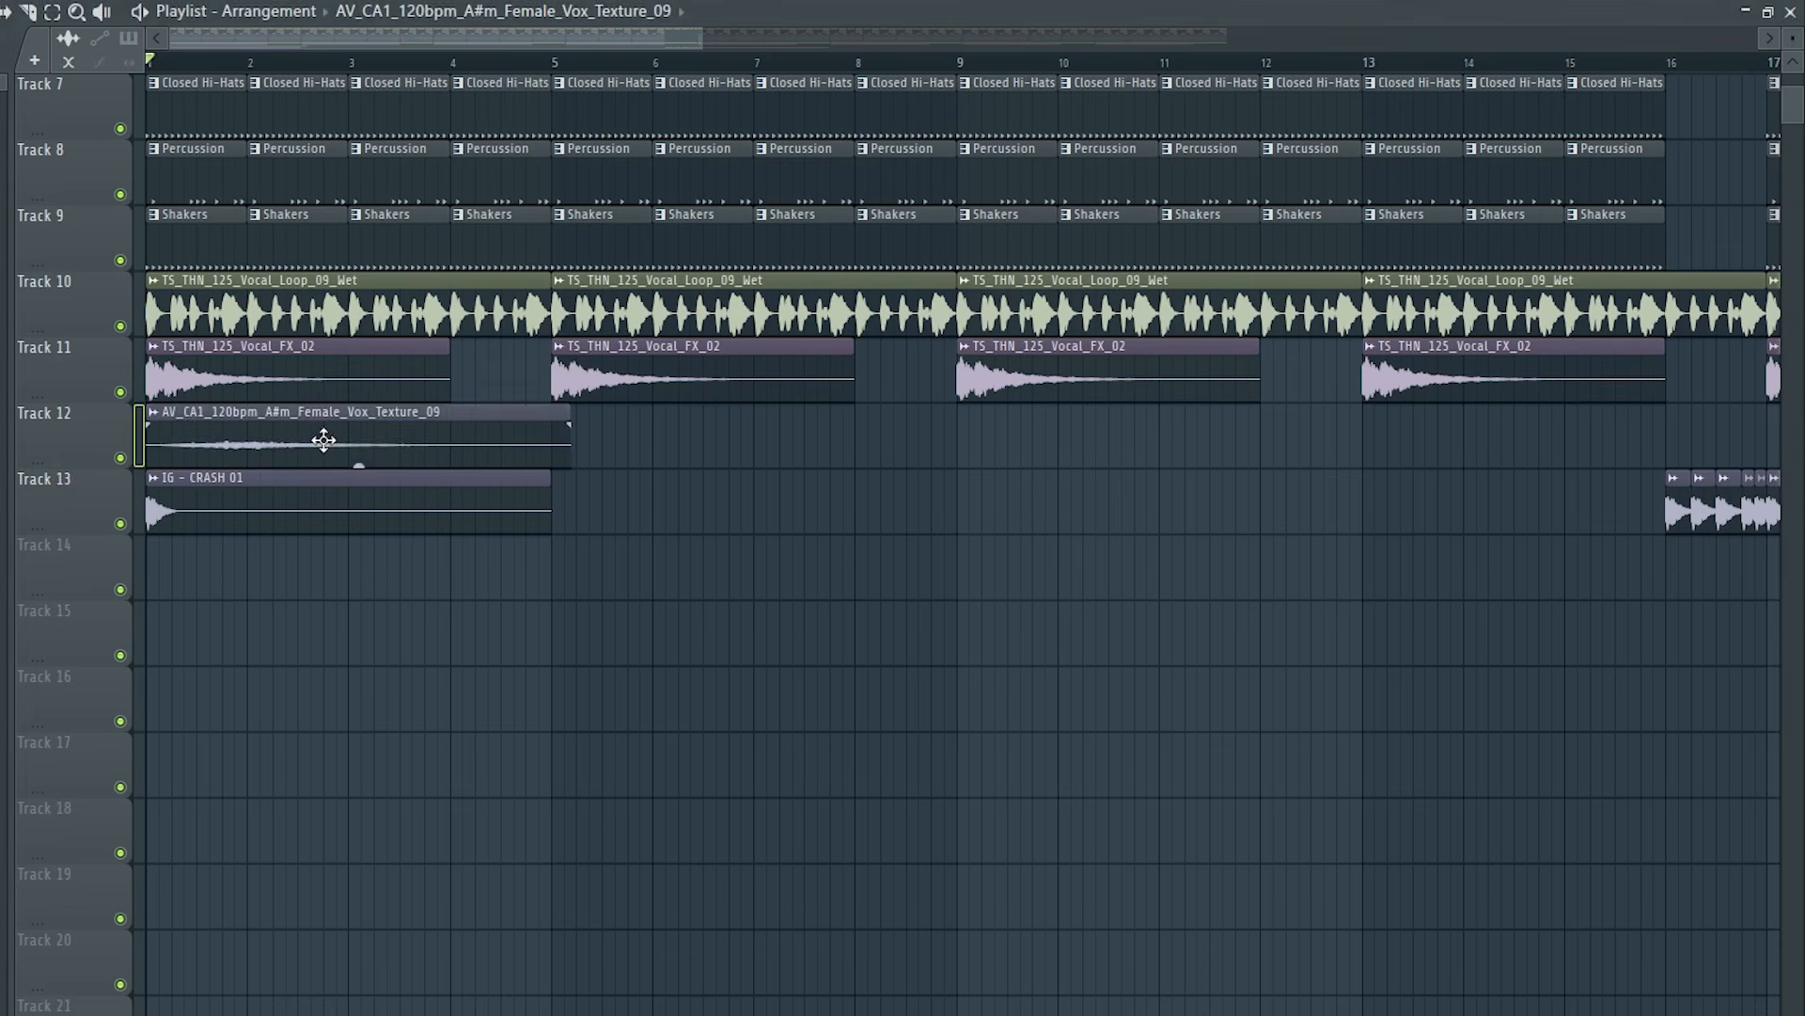
pyautogui.doubleClick(370, 434)
pyautogui.moveTo(405, 249); pyautogui.dragTo(1037, 261)
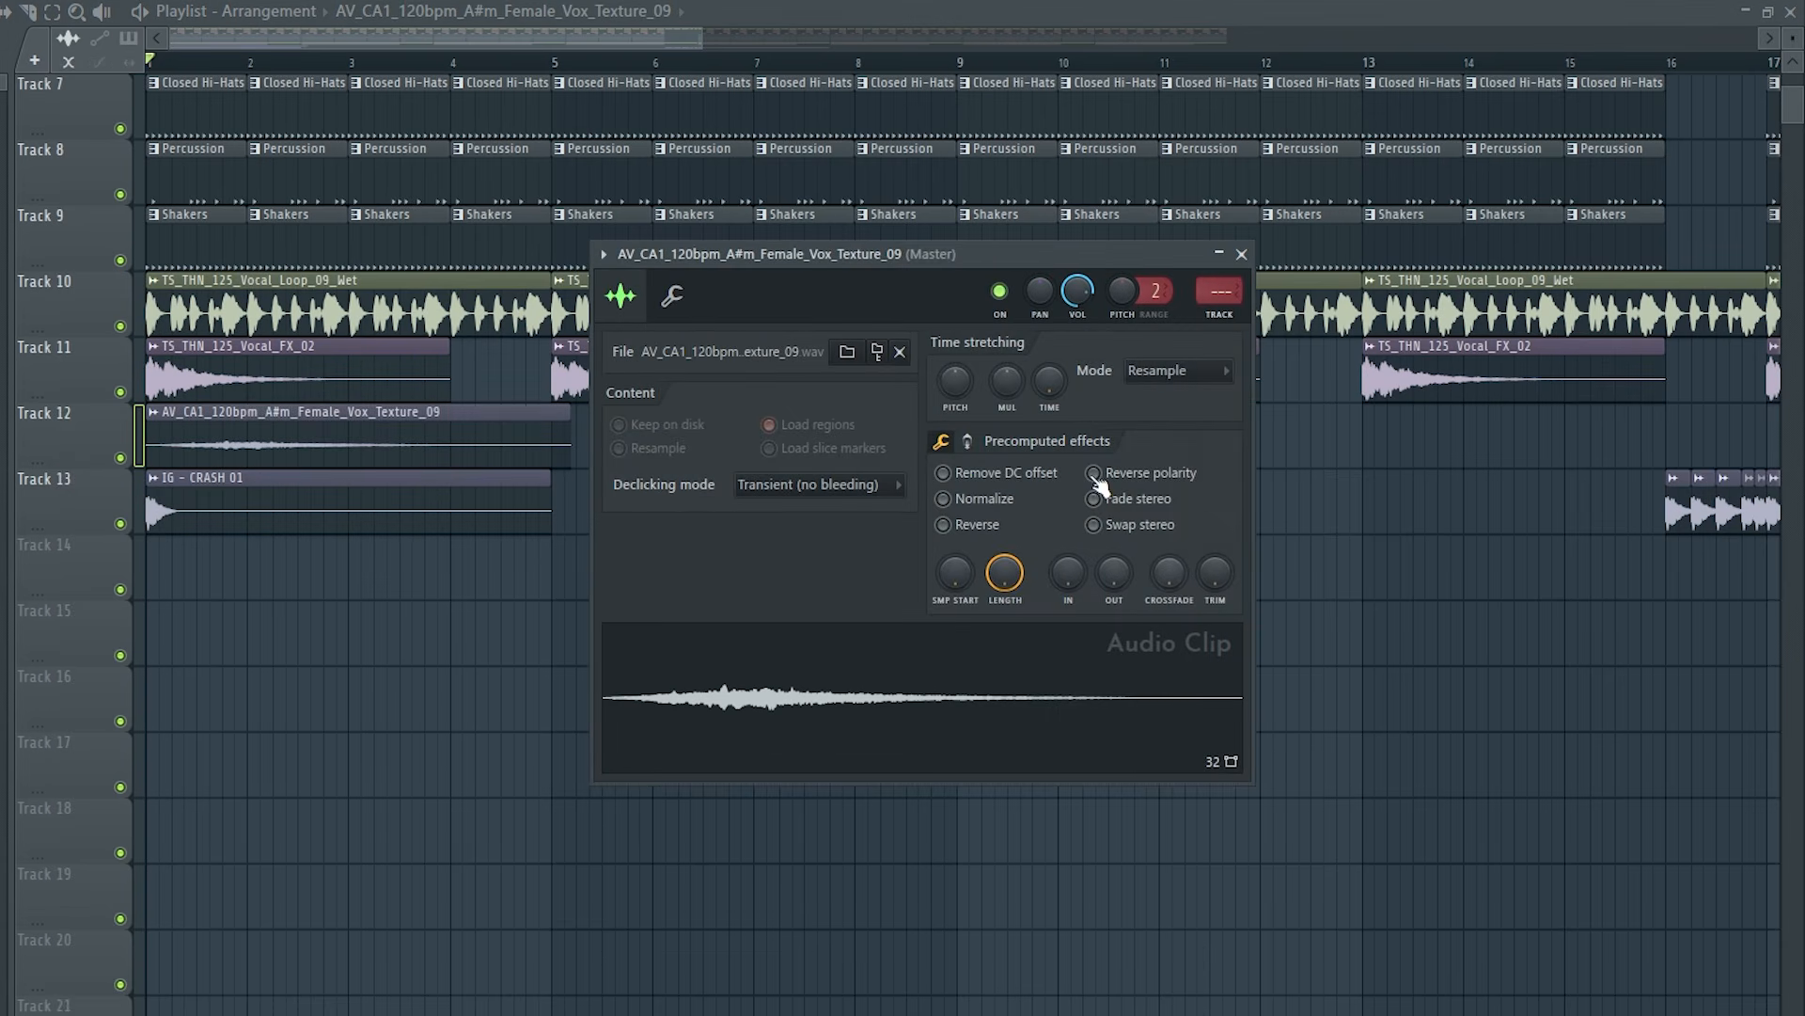
pyautogui.click(1159, 369)
pyautogui.click(1162, 437)
pyautogui.click(1245, 254)
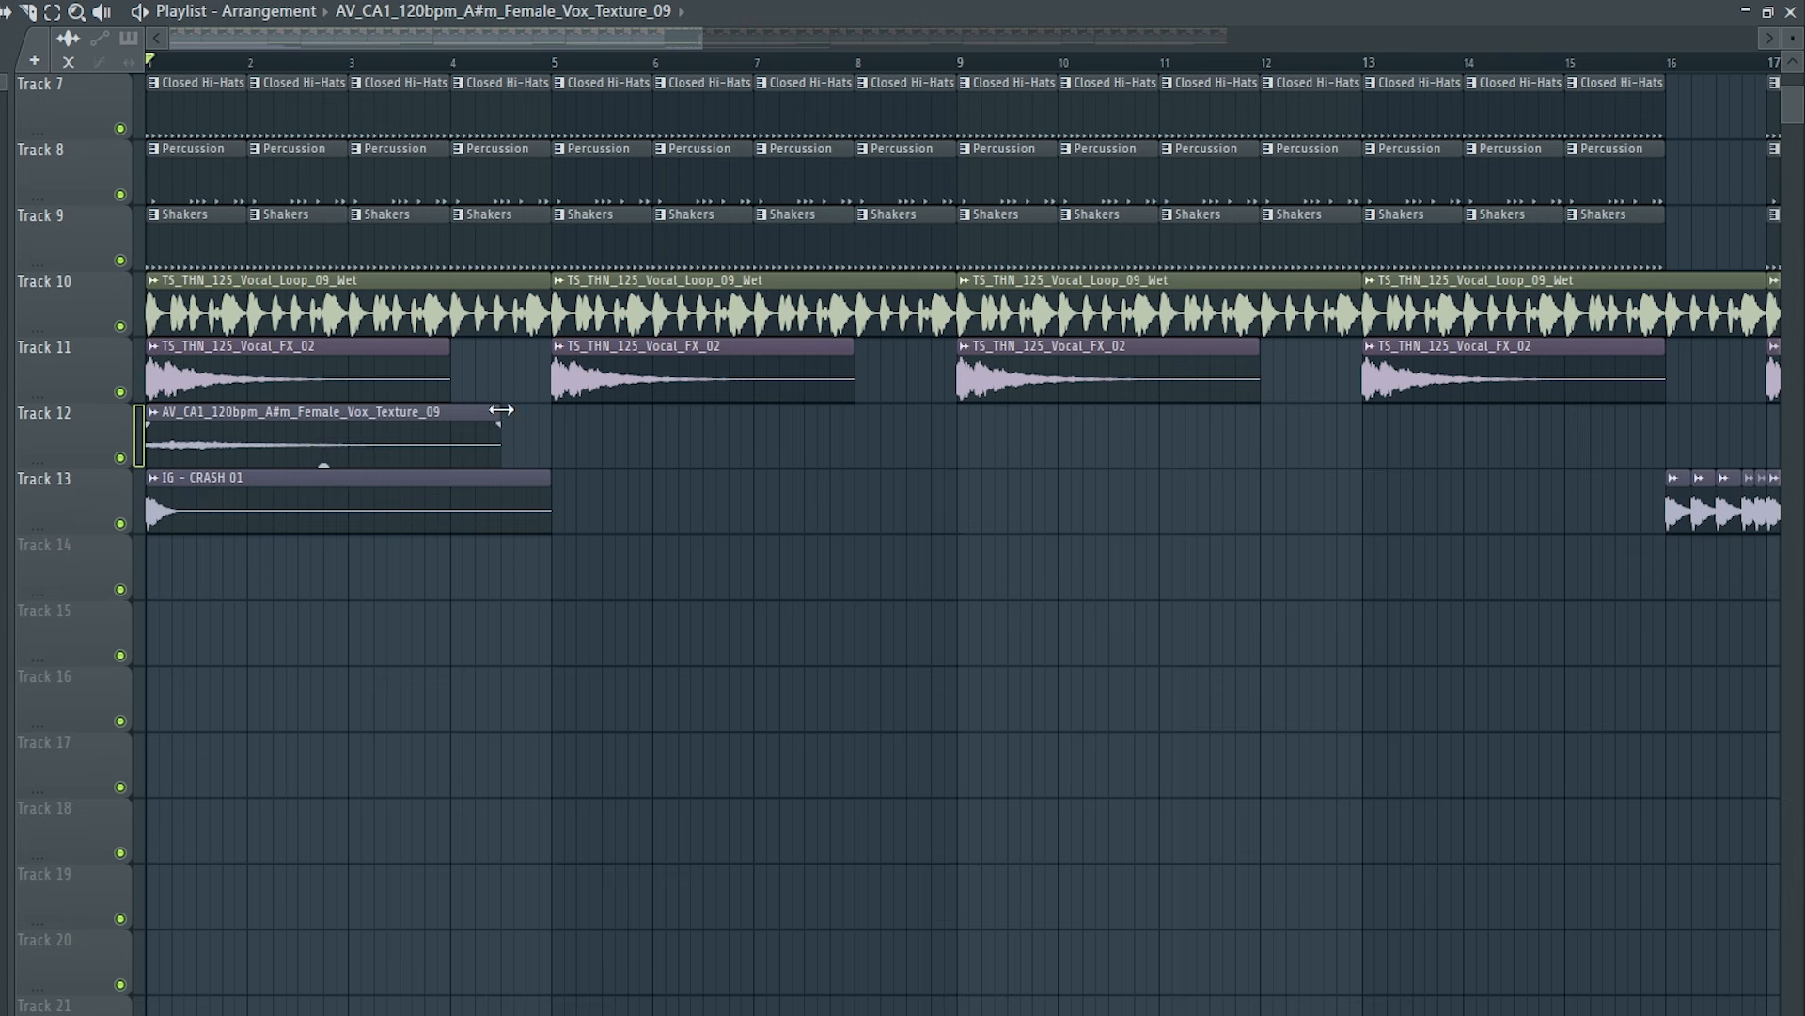
# Shorten the vox texture clip on Track 12 to one bar and audition it.
pyautogui.moveTo(501, 410); pyautogui.dragTo(260, 444)
pyautogui.press('space')
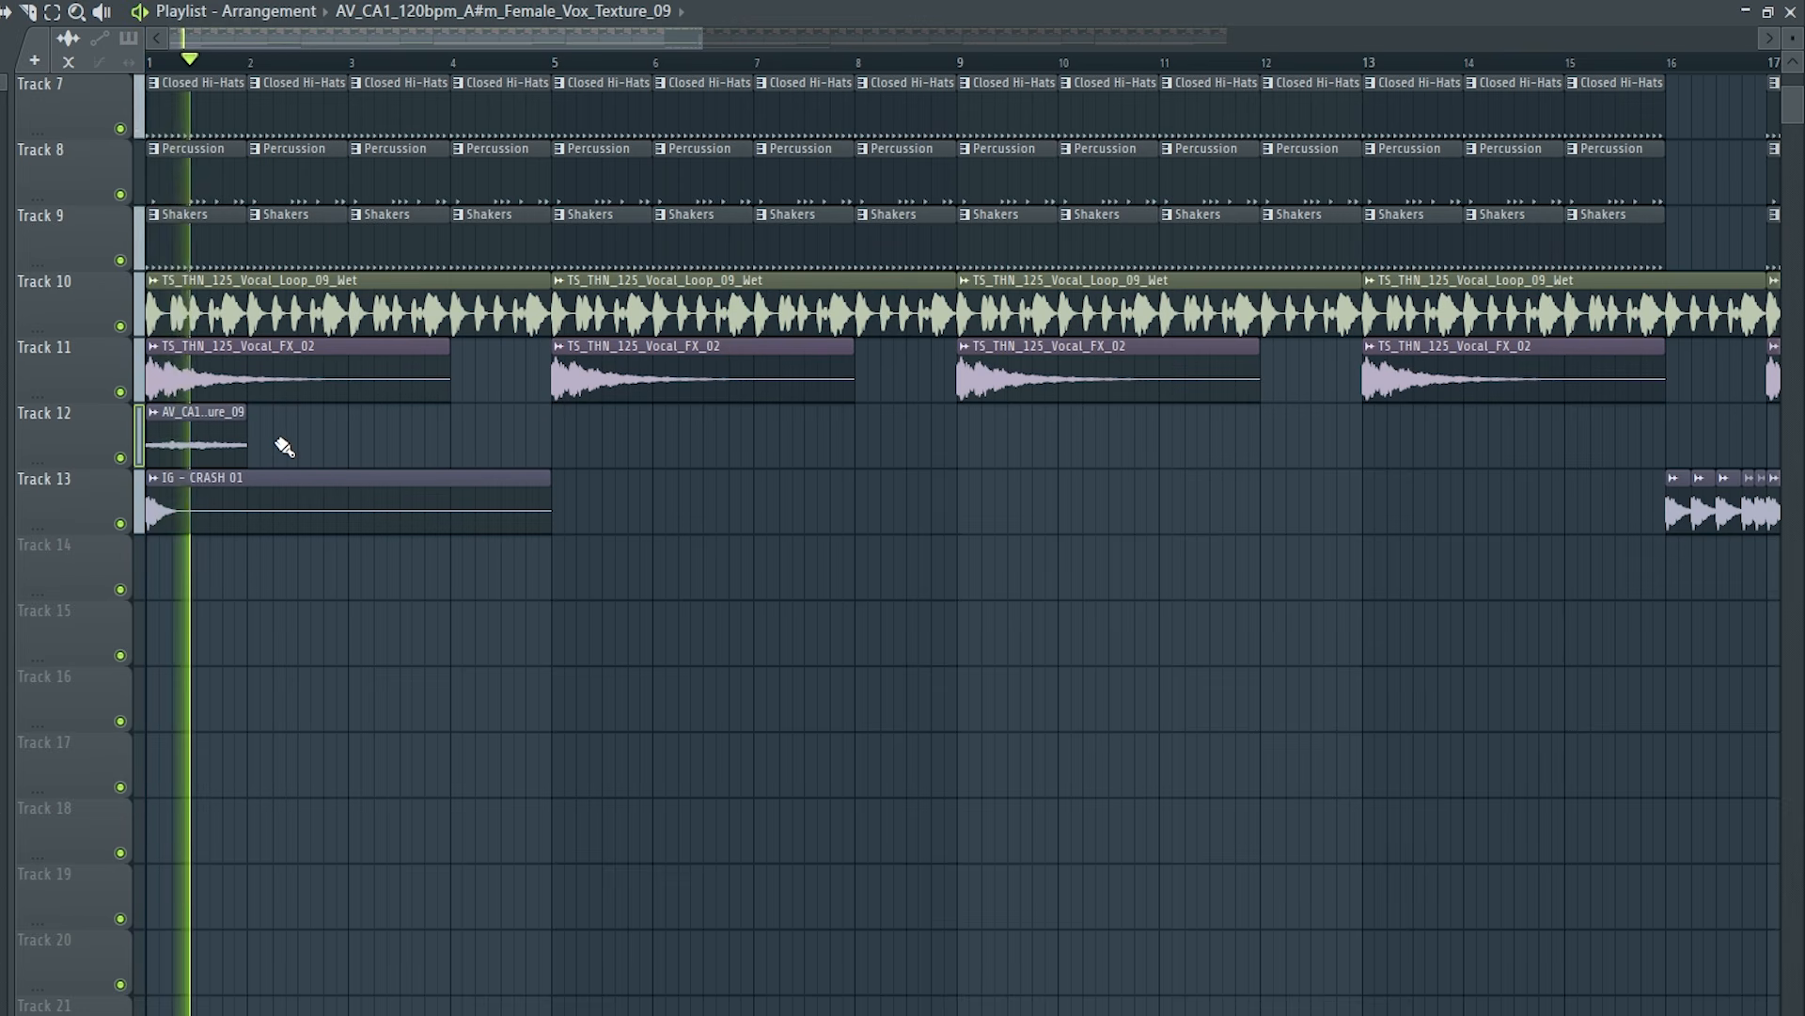
pyautogui.press('space')
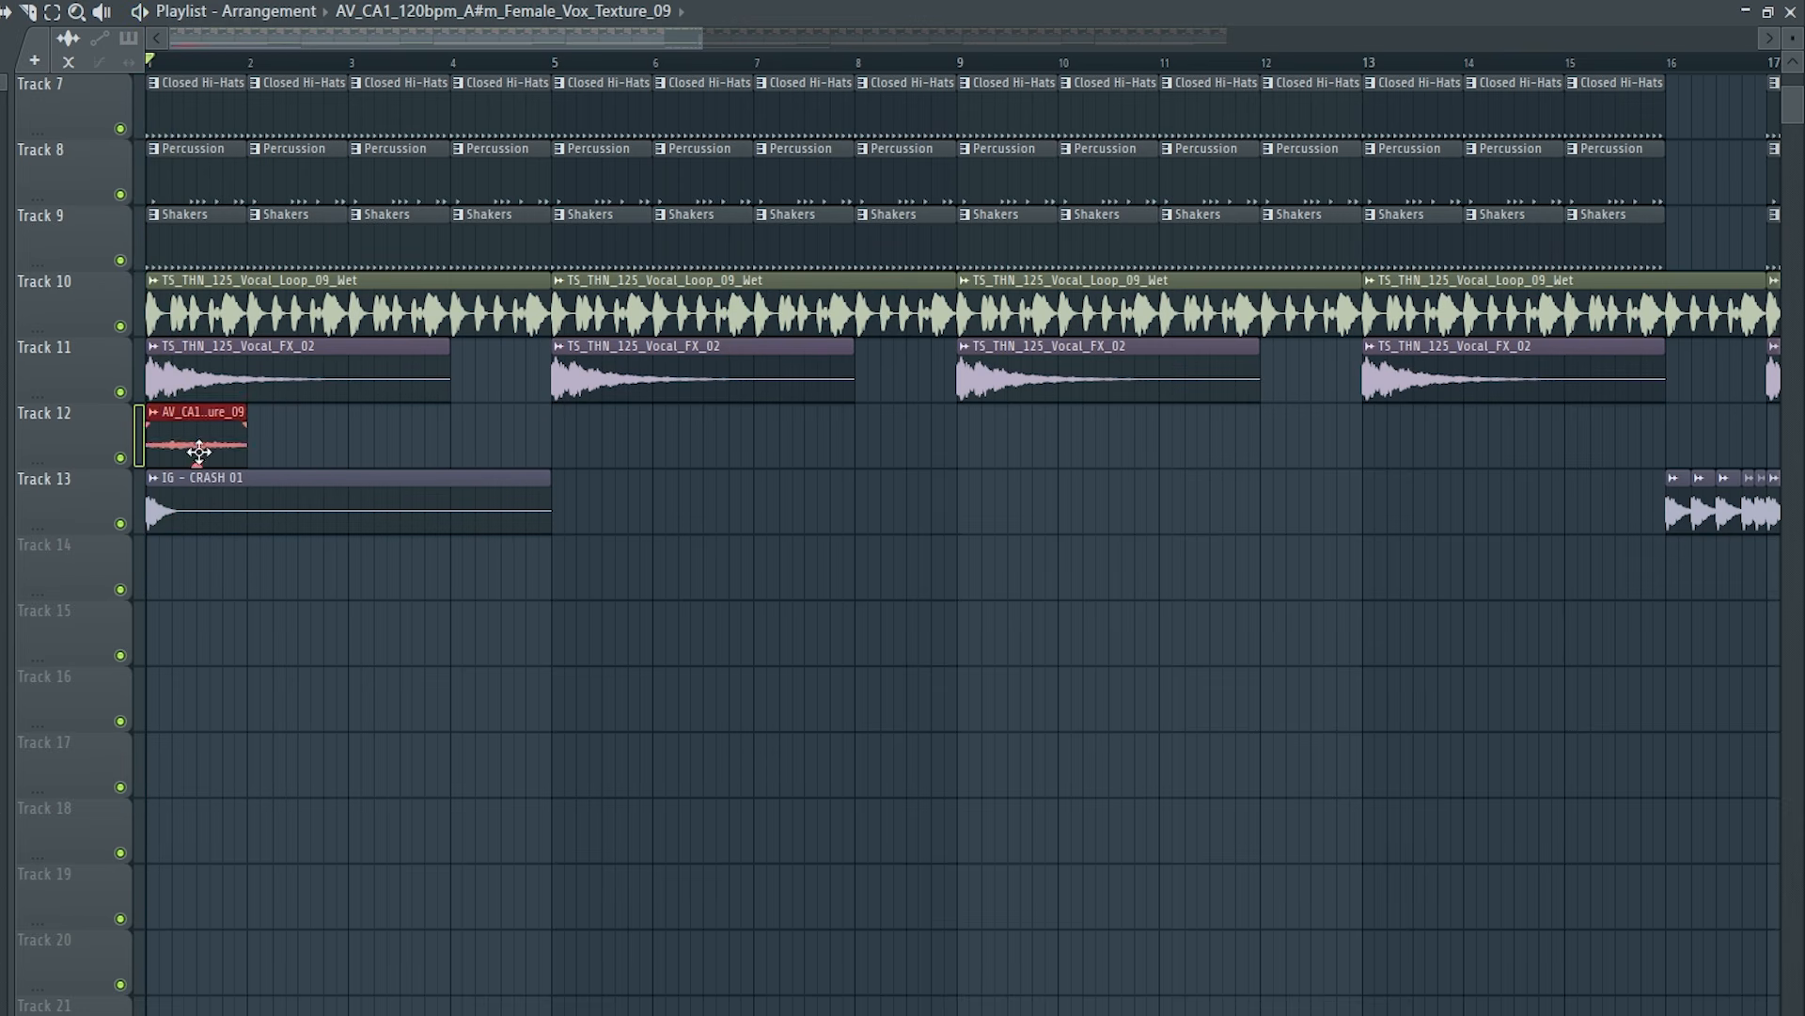
# Solo the kick on Track 1 together with the vox texture on Track 12, and duplicate the four texture clips.
pyautogui.scroll(3, 229, 379)
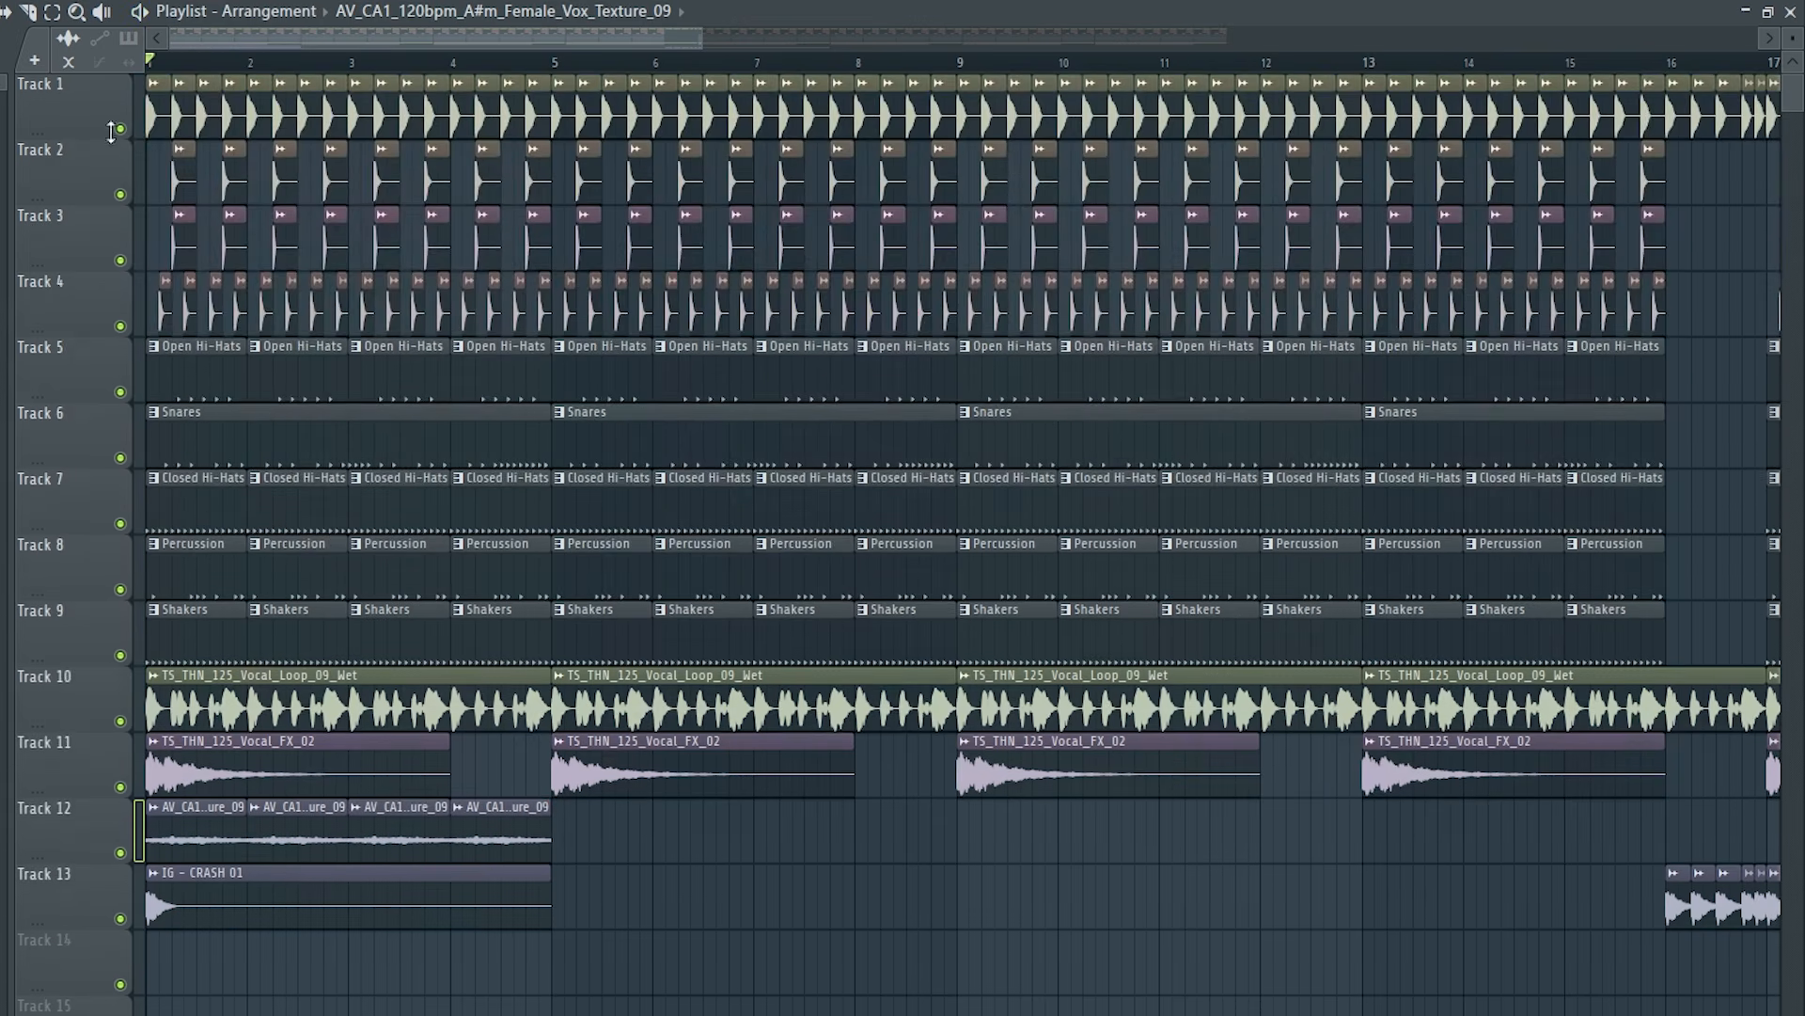
pyautogui.rightClick(120, 129)
pyautogui.click(121, 853)
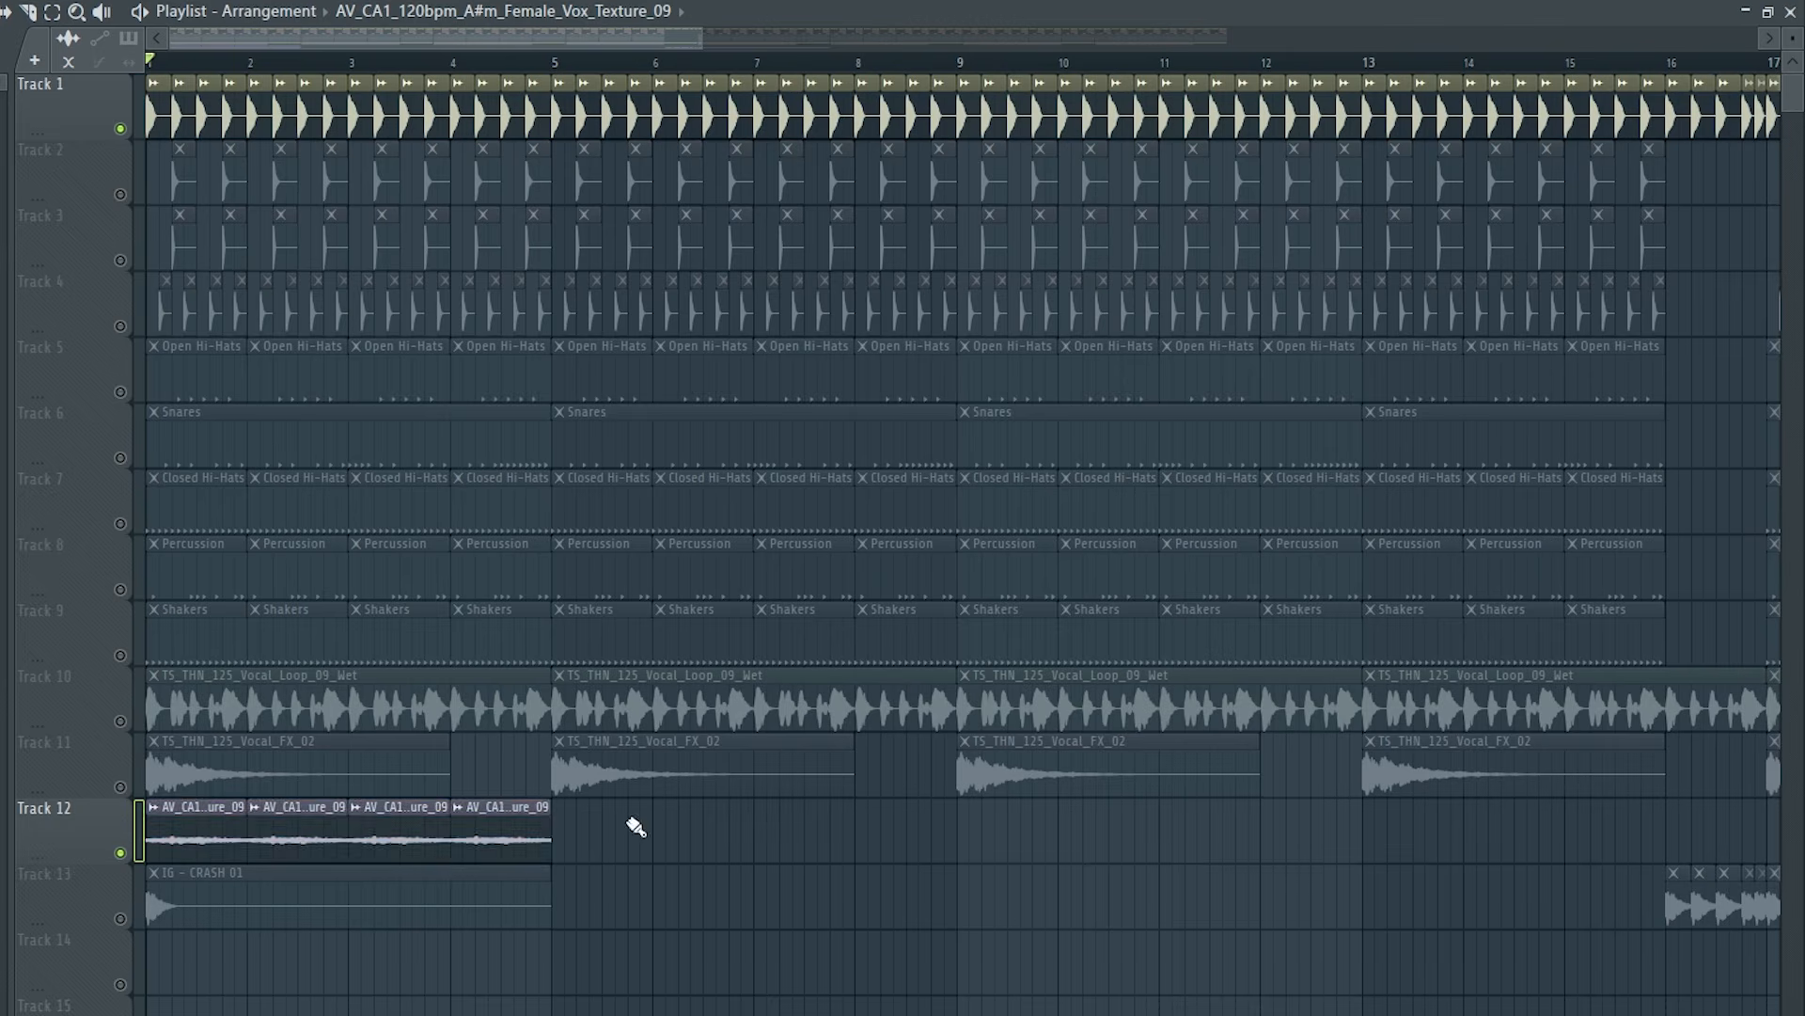
pyautogui.moveTo(636, 826); pyautogui.dragTo(148, 857)
pyautogui.hotkey('ctrl', 'b')
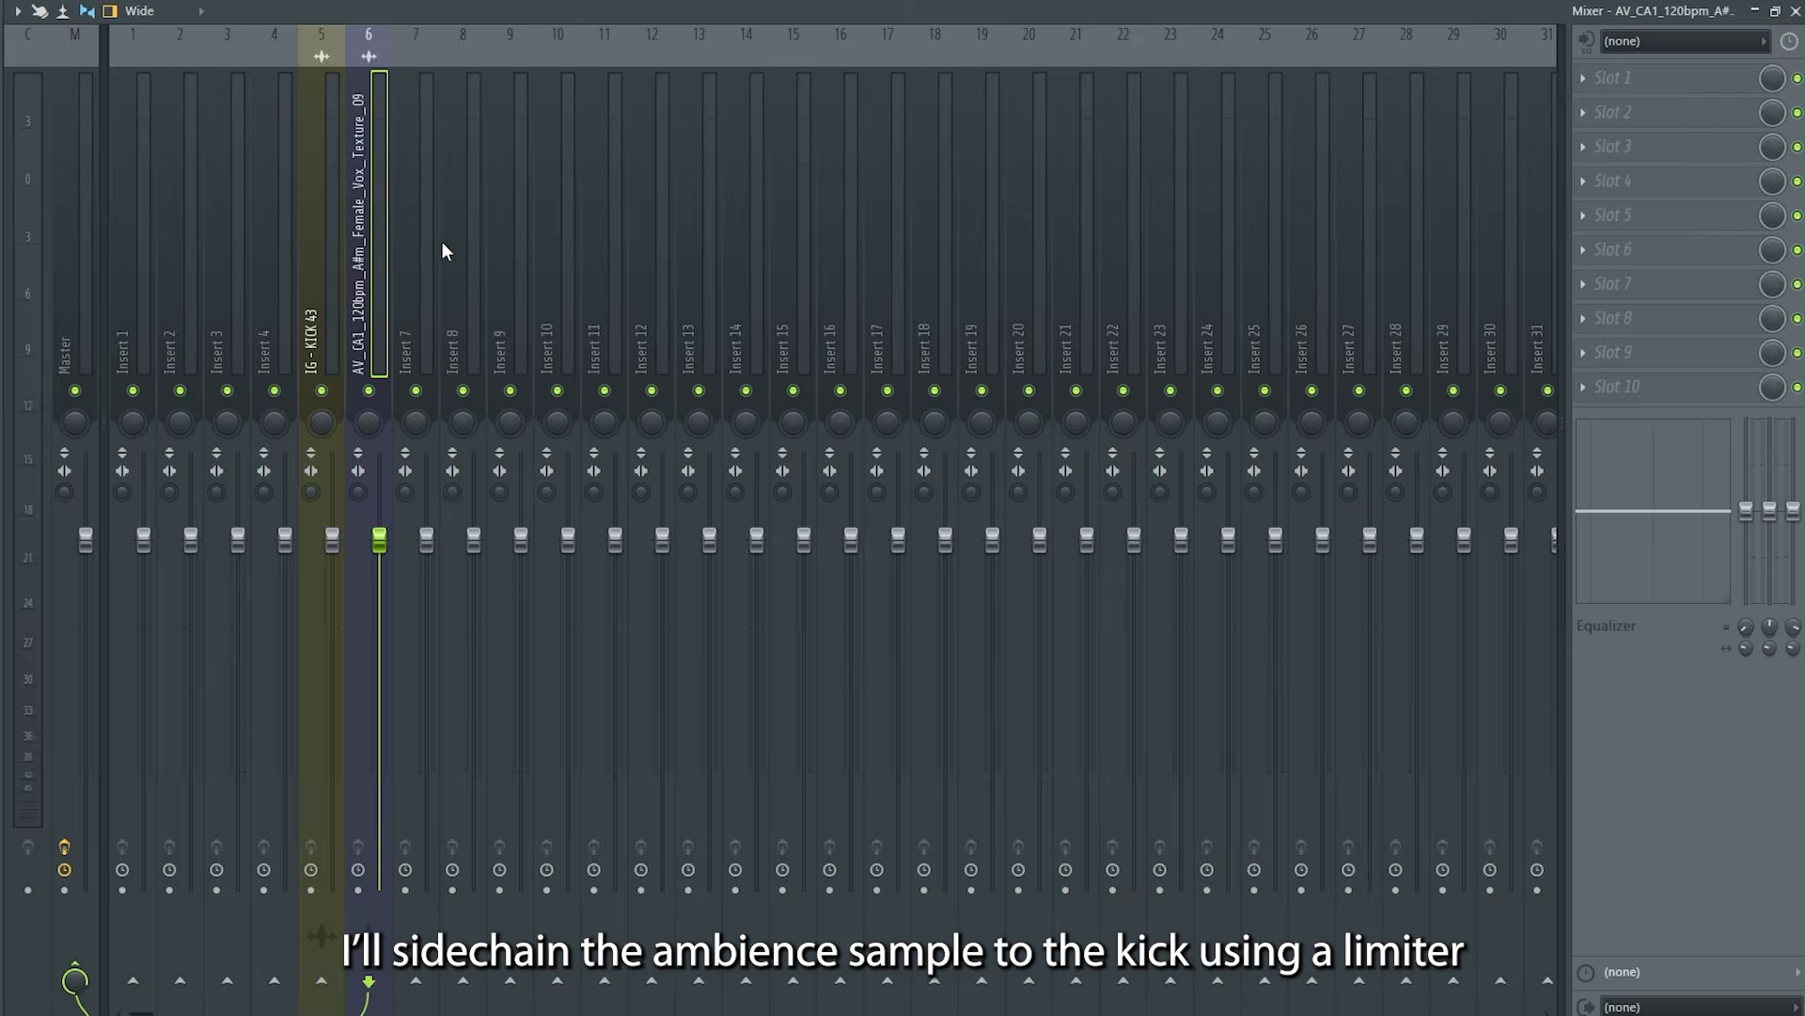
# Add a separator before mixer insert 25, rename the insert Sidechain and colour it blue.
pyautogui.rightClick(1284, 28)
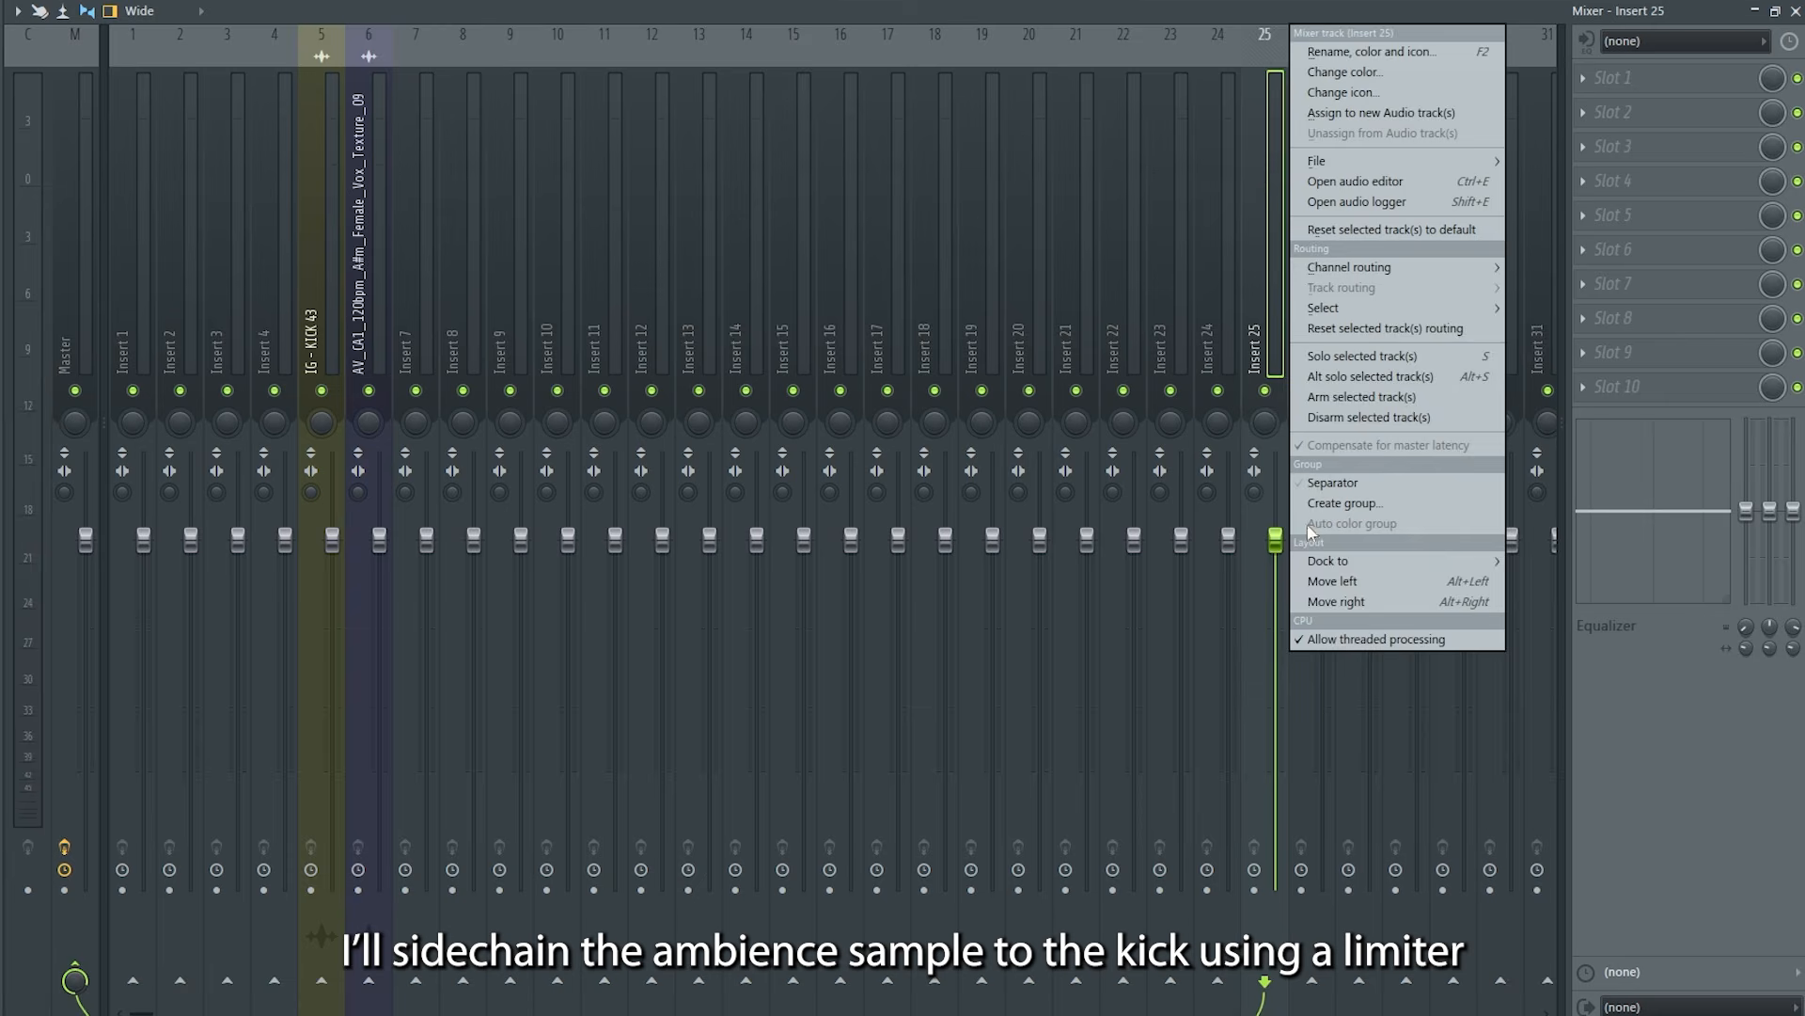
pyautogui.press('F2')
pyautogui.write('Sidechain')
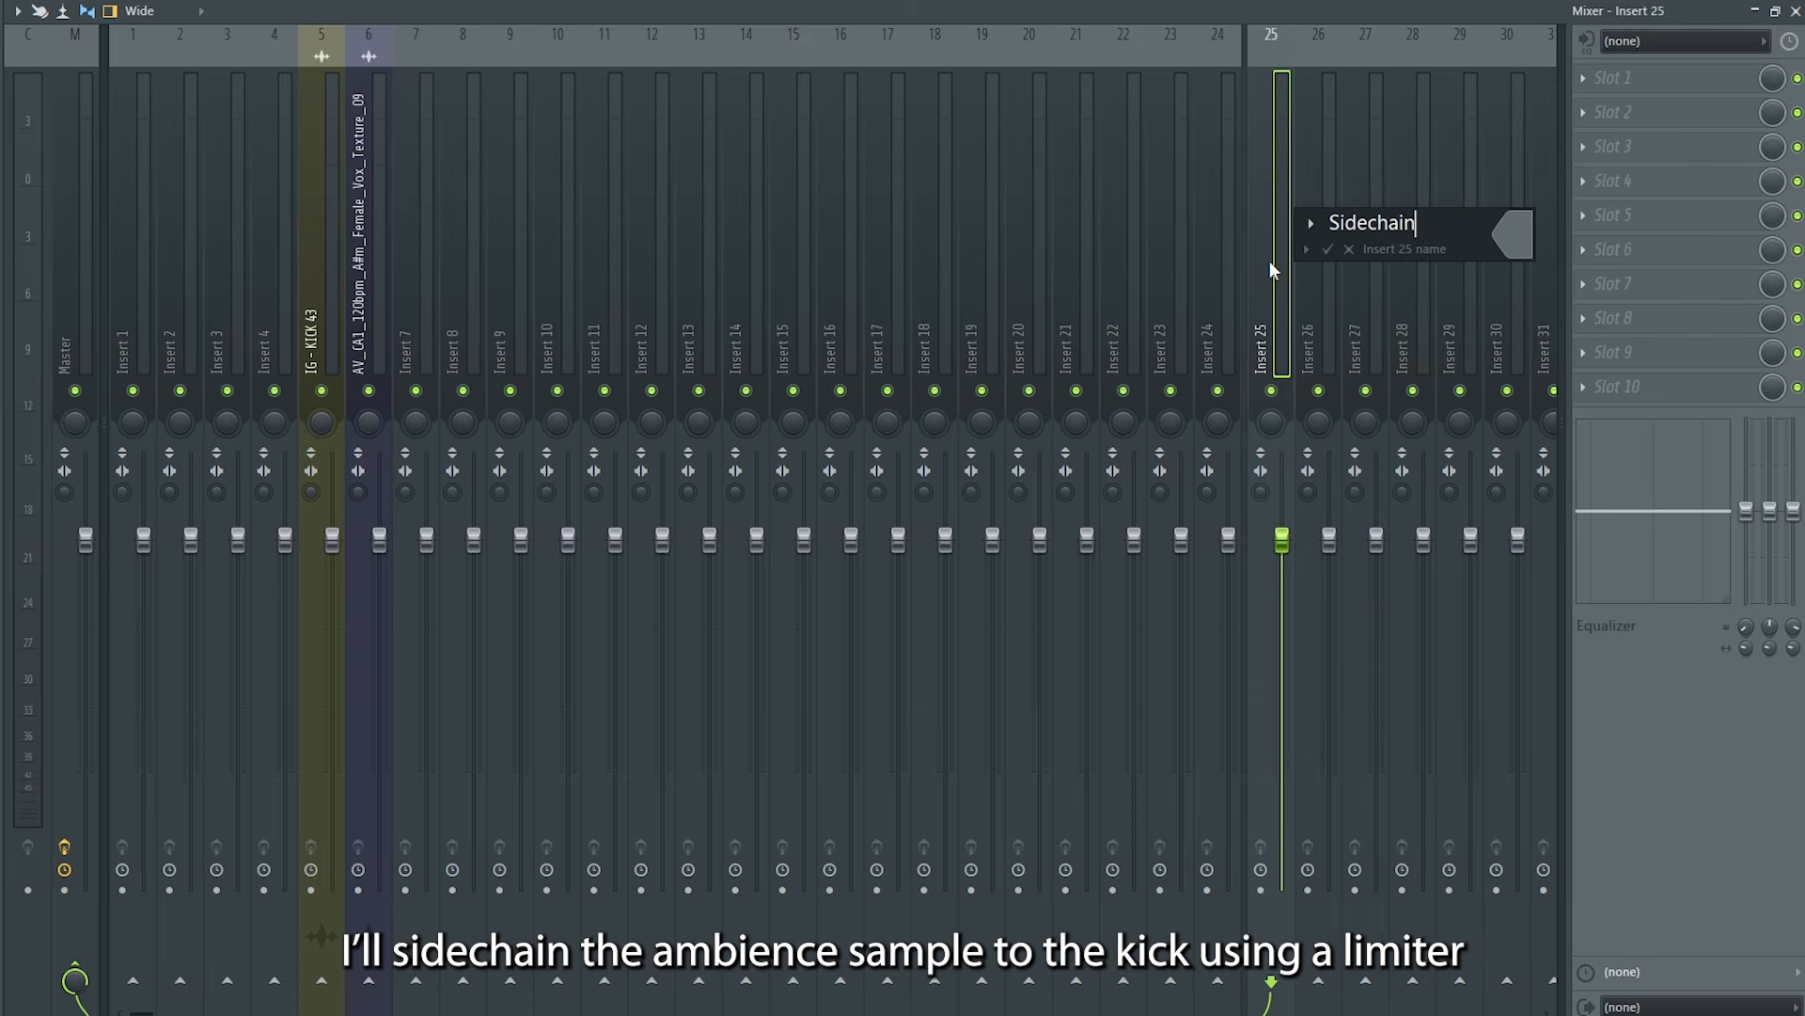
pyautogui.click(1516, 235)
pyautogui.click(1556, 487)
pyautogui.click(1756, 760)
pyautogui.click(1328, 253)
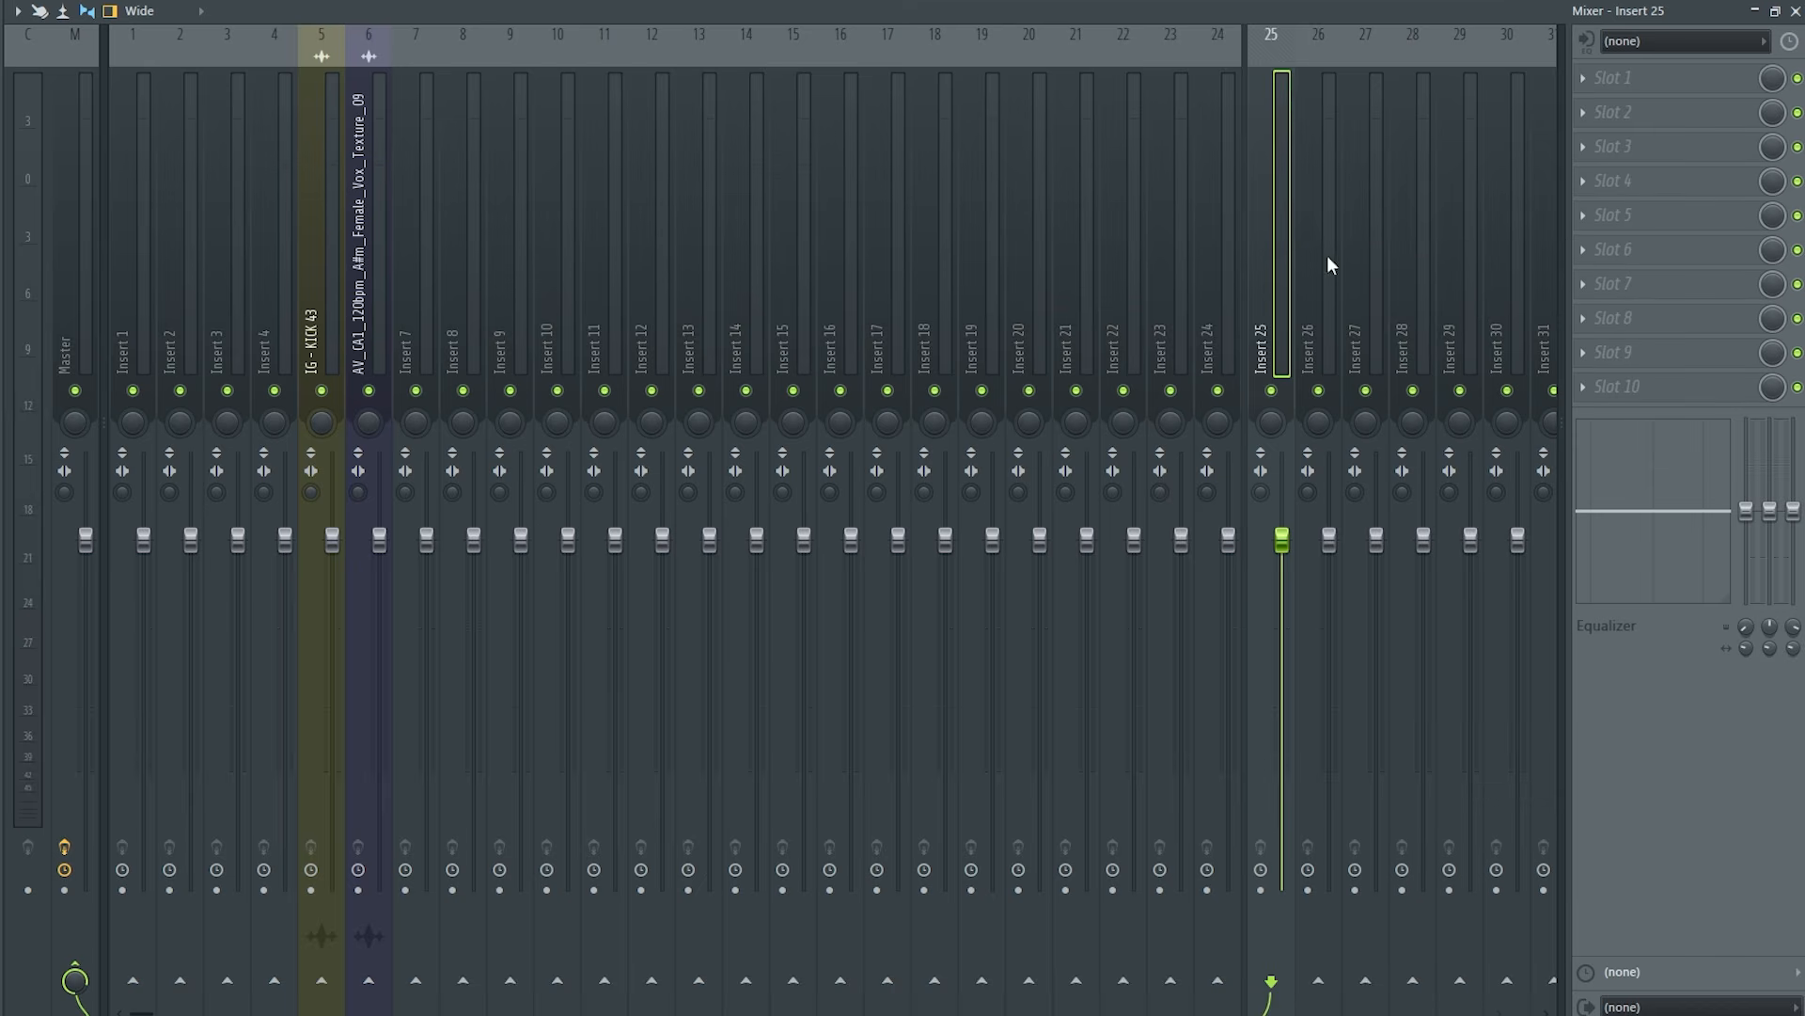
# Route the IG - KICK 43 and Female_Vox_Texture_09 mixer tracks to the Sidechain insert.
pyautogui.click(323, 350)
pyautogui.rightClick(1268, 988)
pyautogui.click(1336, 972)
pyautogui.click(373, 294)
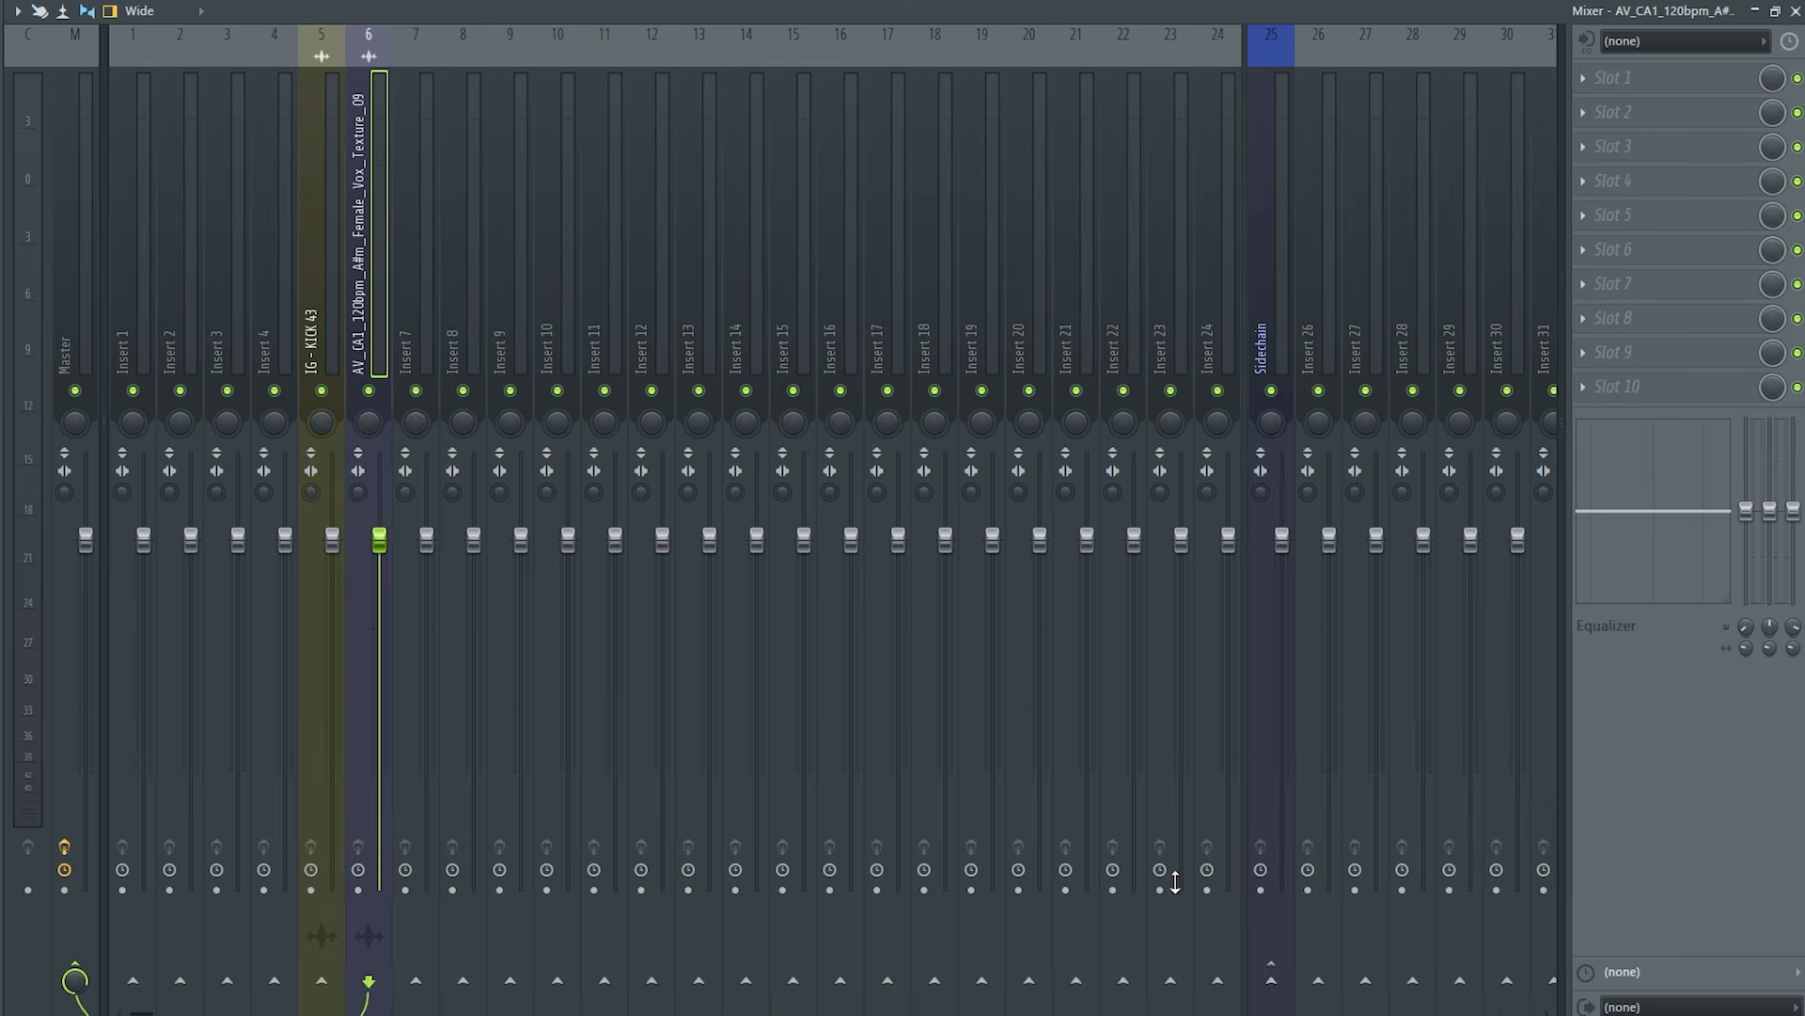
pyautogui.rightClick(1281, 983)
pyautogui.click(1348, 972)
# Set up Fruity Limiter's compressor on the Sidechain insert with IG - KICK 43 as sidechain input, a lower threshold and a higher ratio.
pyautogui.click(1260, 322)
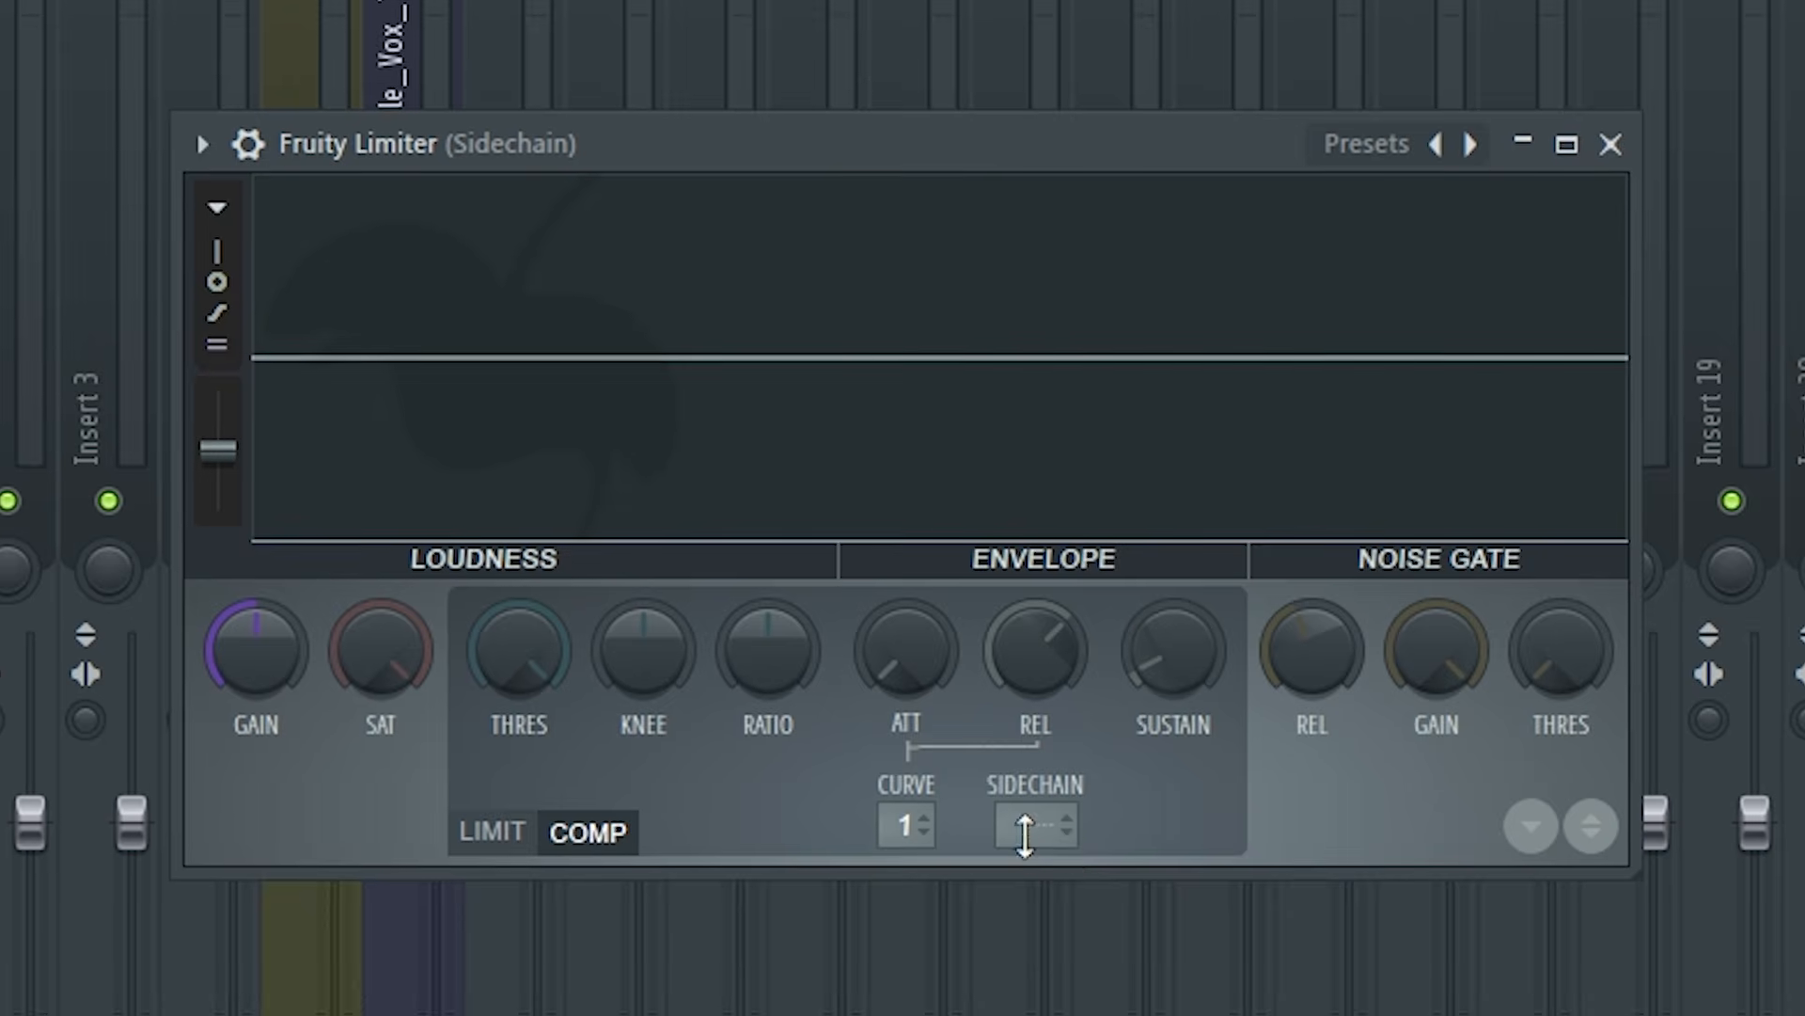
pyautogui.click(1034, 827)
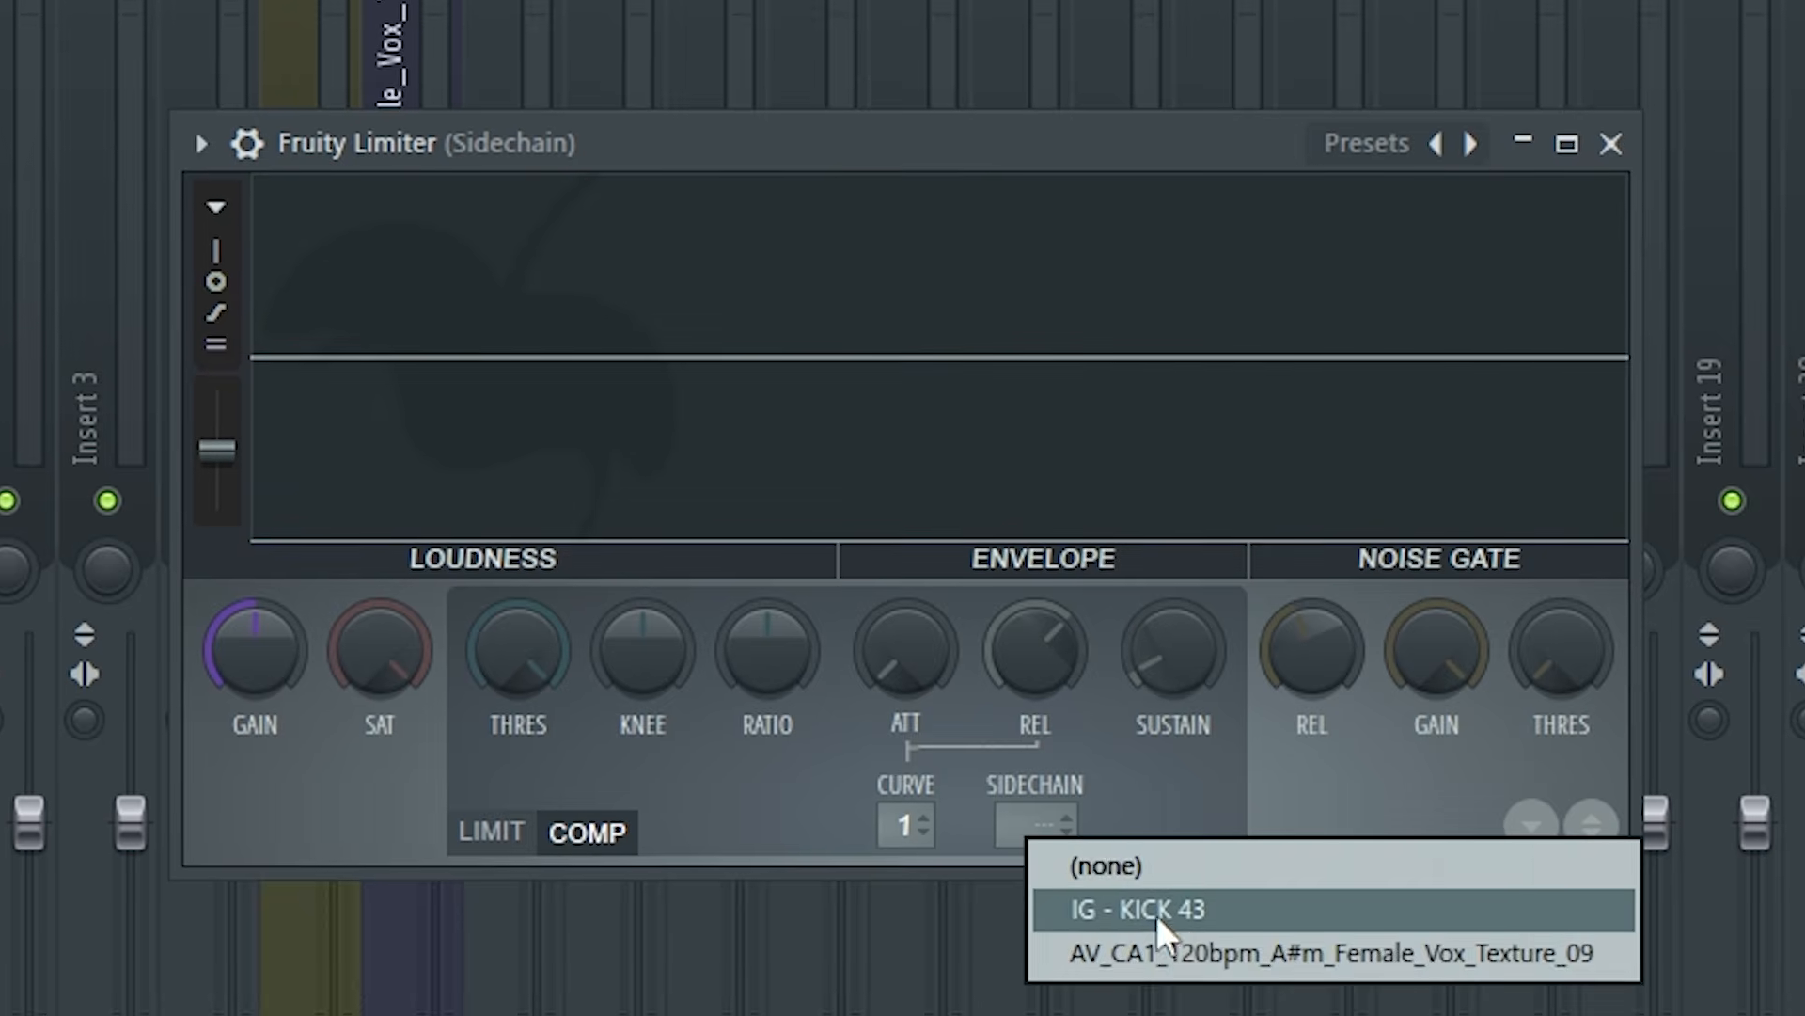
pyautogui.click(1160, 911)
pyautogui.moveTo(535, 621); pyautogui.dragTo(536, 724)
pyautogui.moveTo(771, 652); pyautogui.dragTo(771, 611)
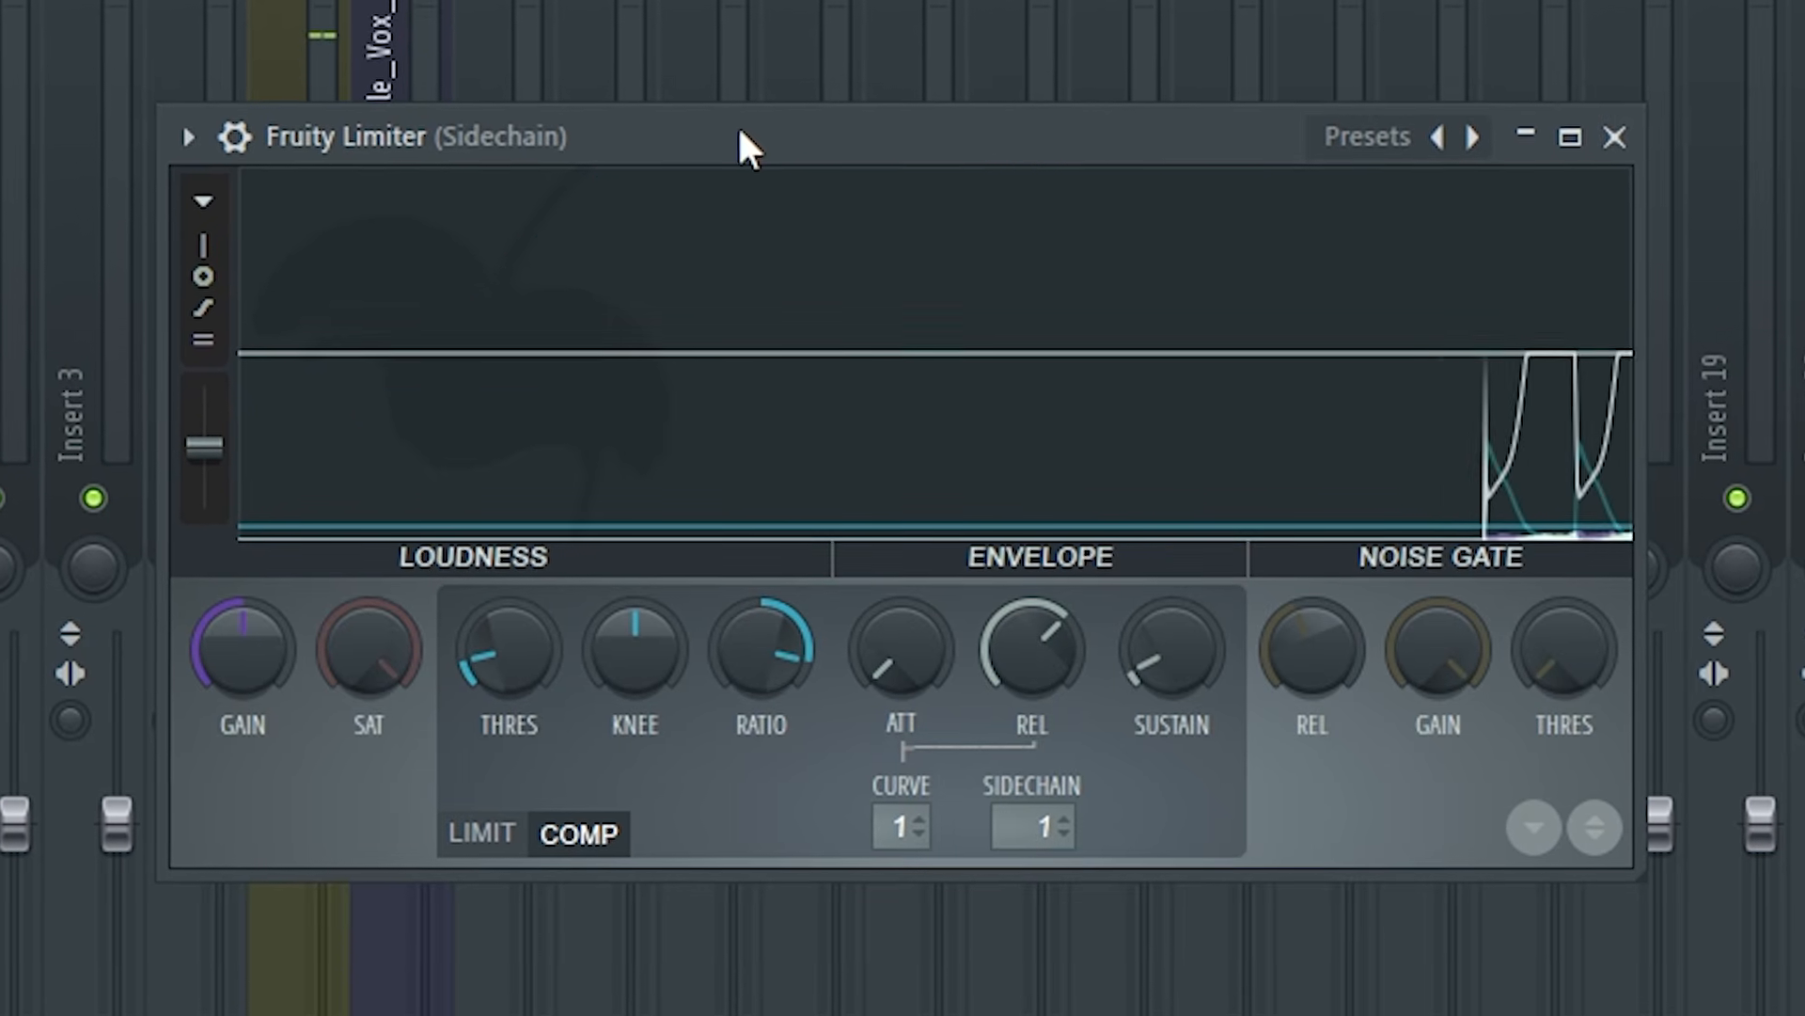
pyautogui.moveTo(482, 641); pyautogui.dragTo(481, 638)
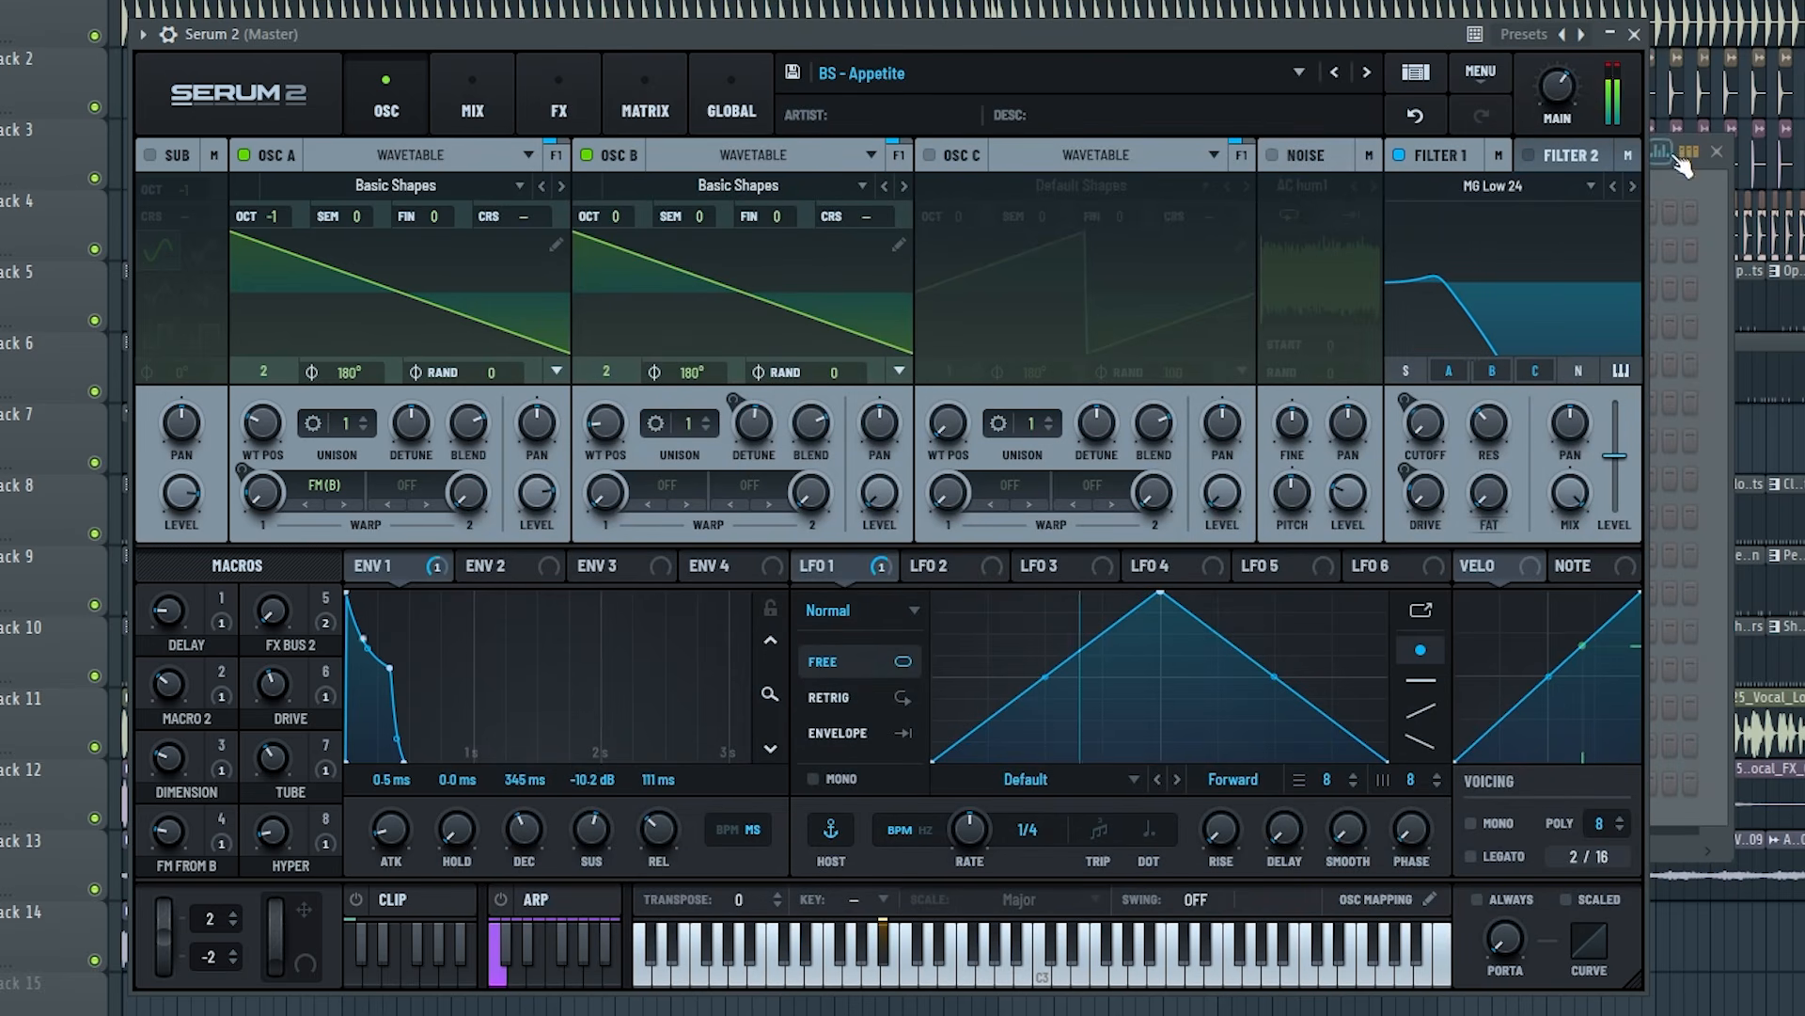
# Draw Serum 2 bass notes A#3 on steps 1, 4 and 6, F#3 on step 7 and G#3 on step 8, and audition them.
pyautogui.click(98, 476)
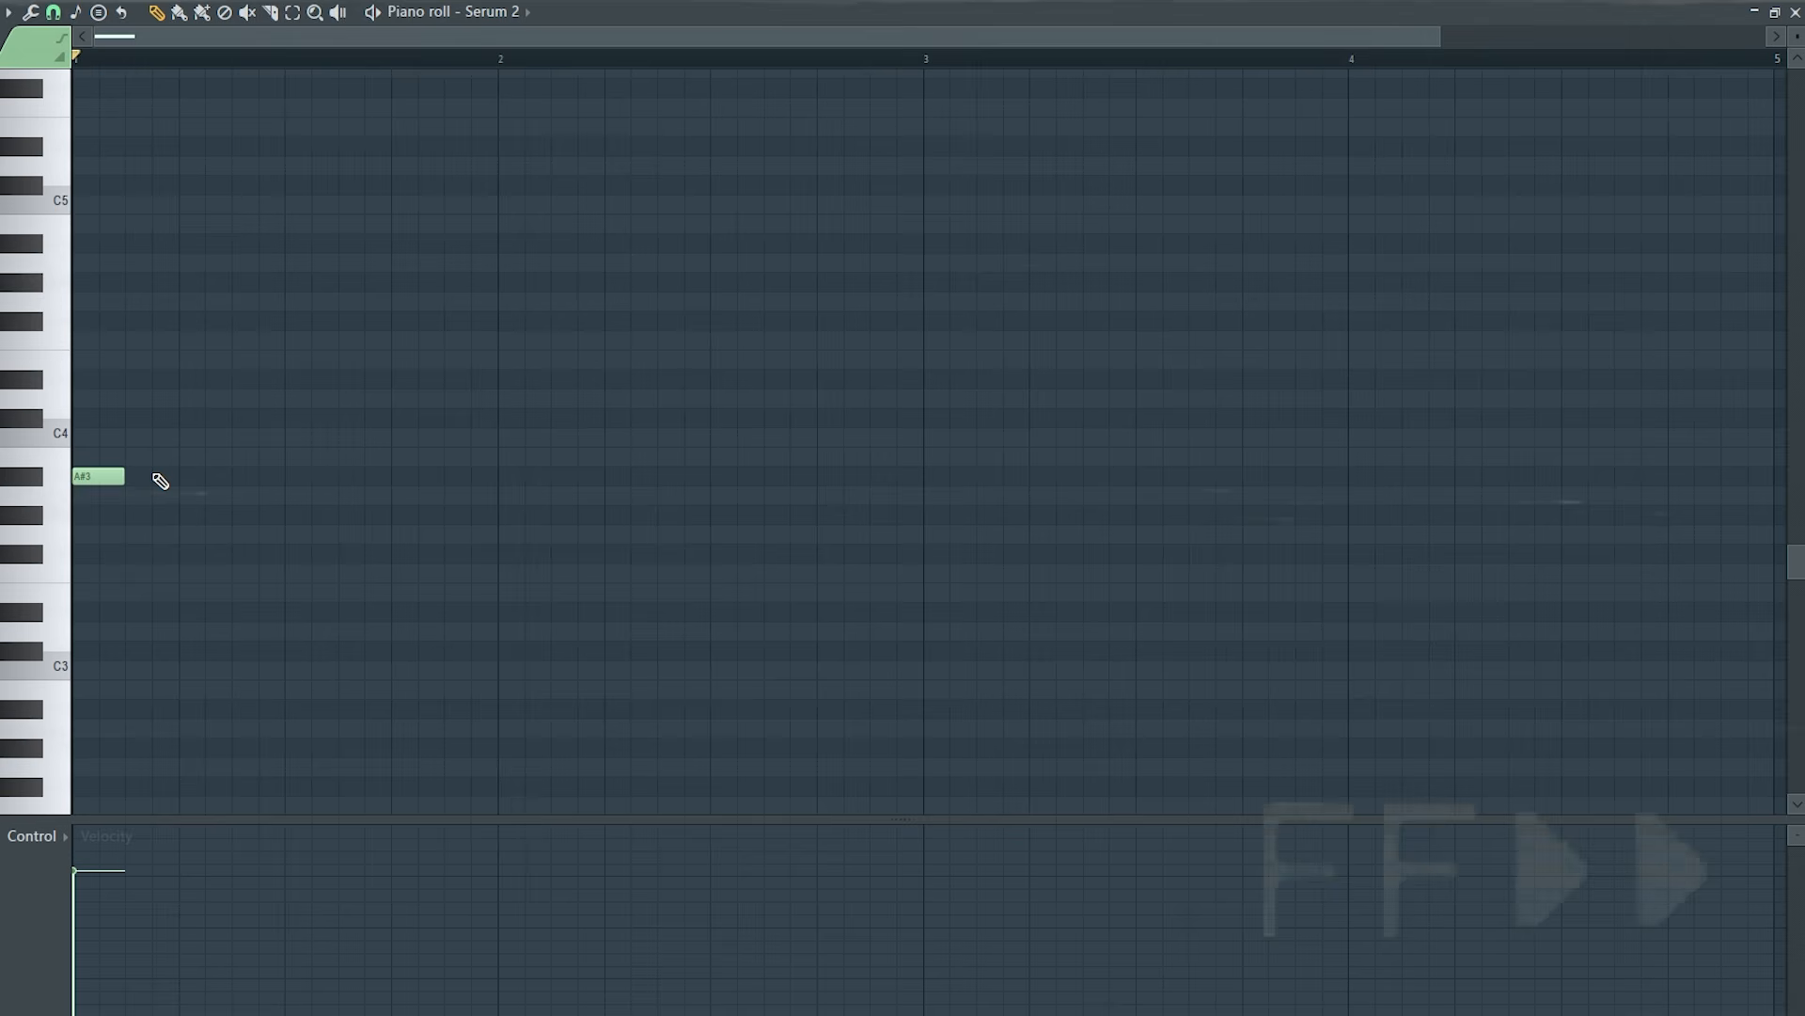
pyautogui.click(163, 476)
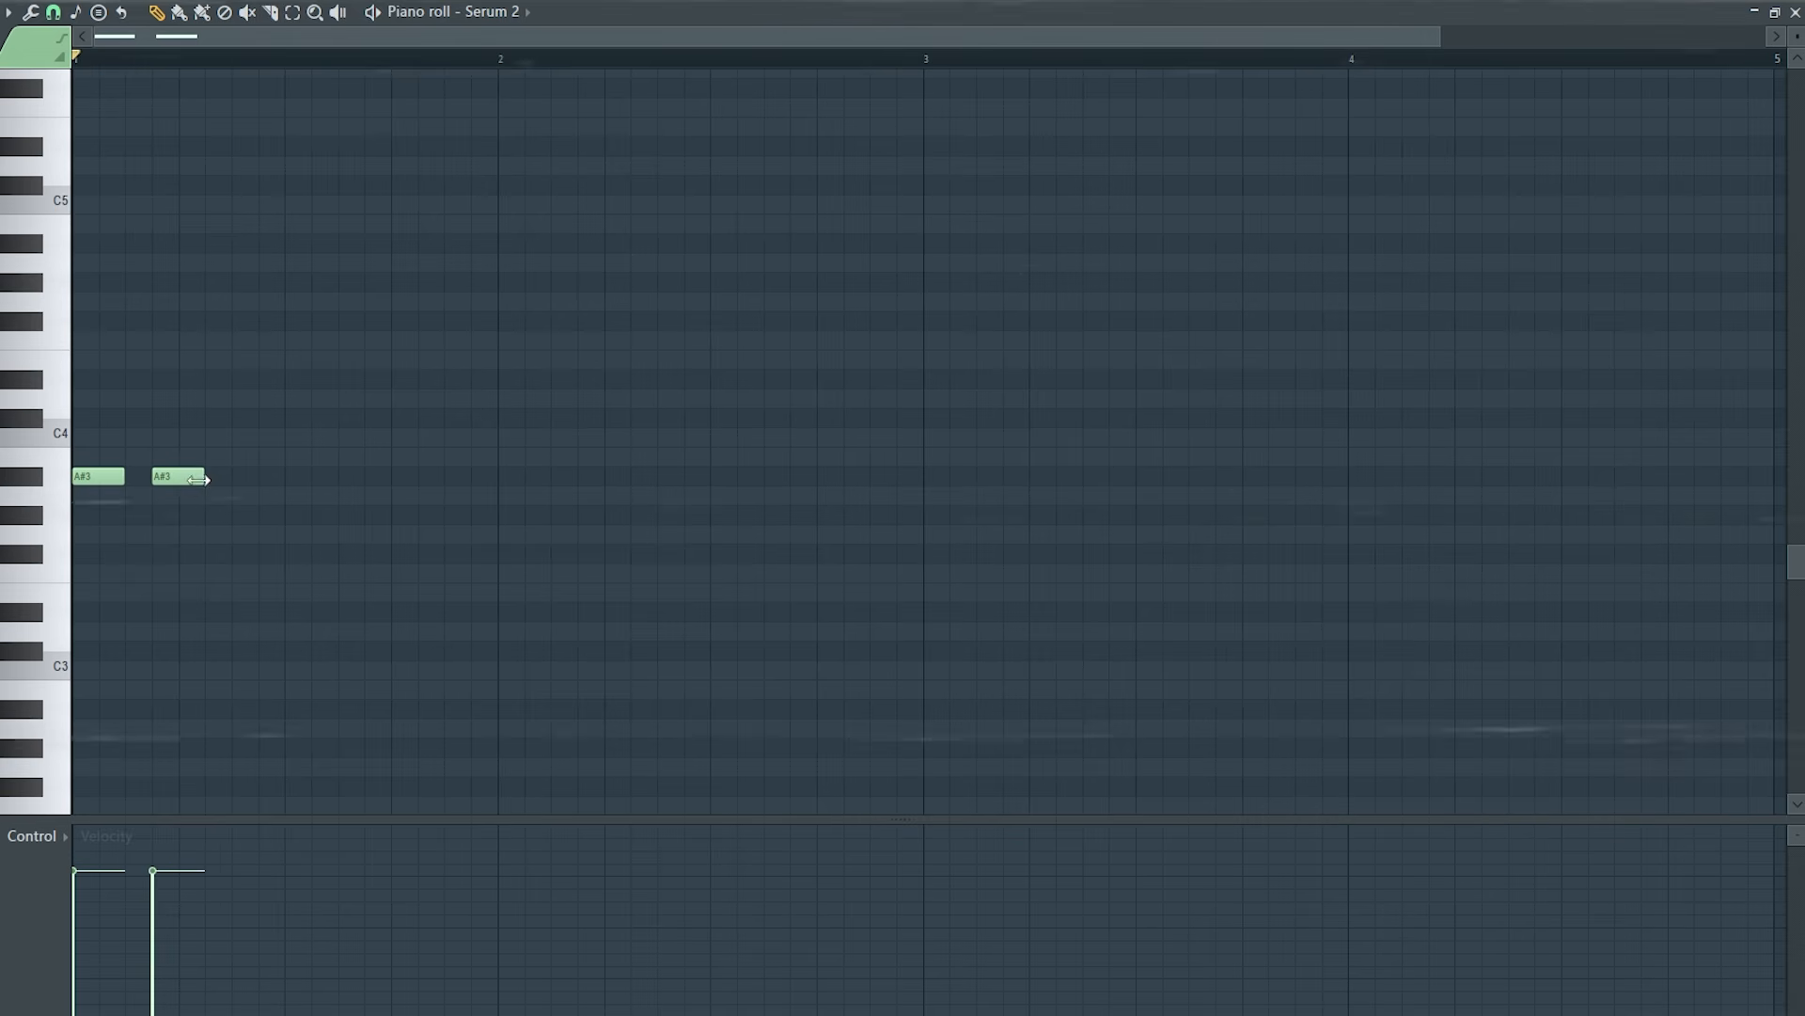
pyautogui.click(217, 476)
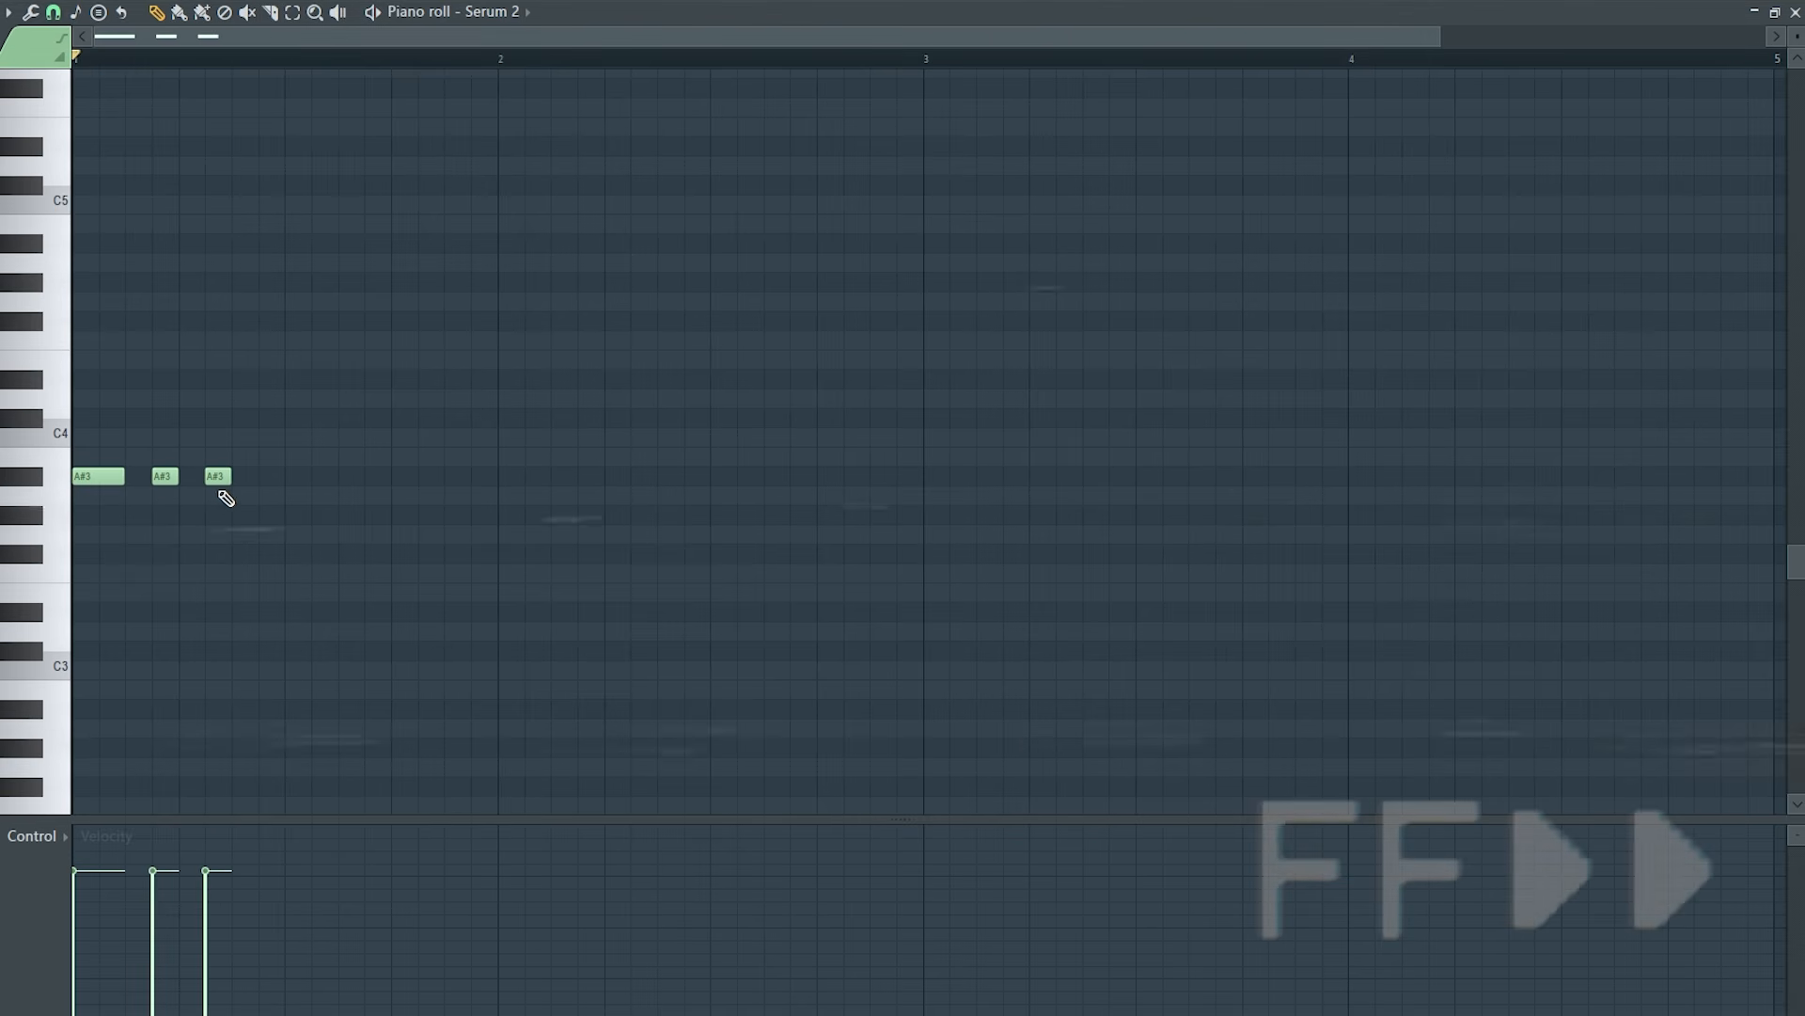
pyautogui.click(245, 554)
pyautogui.click(270, 515)
pyautogui.press('space')
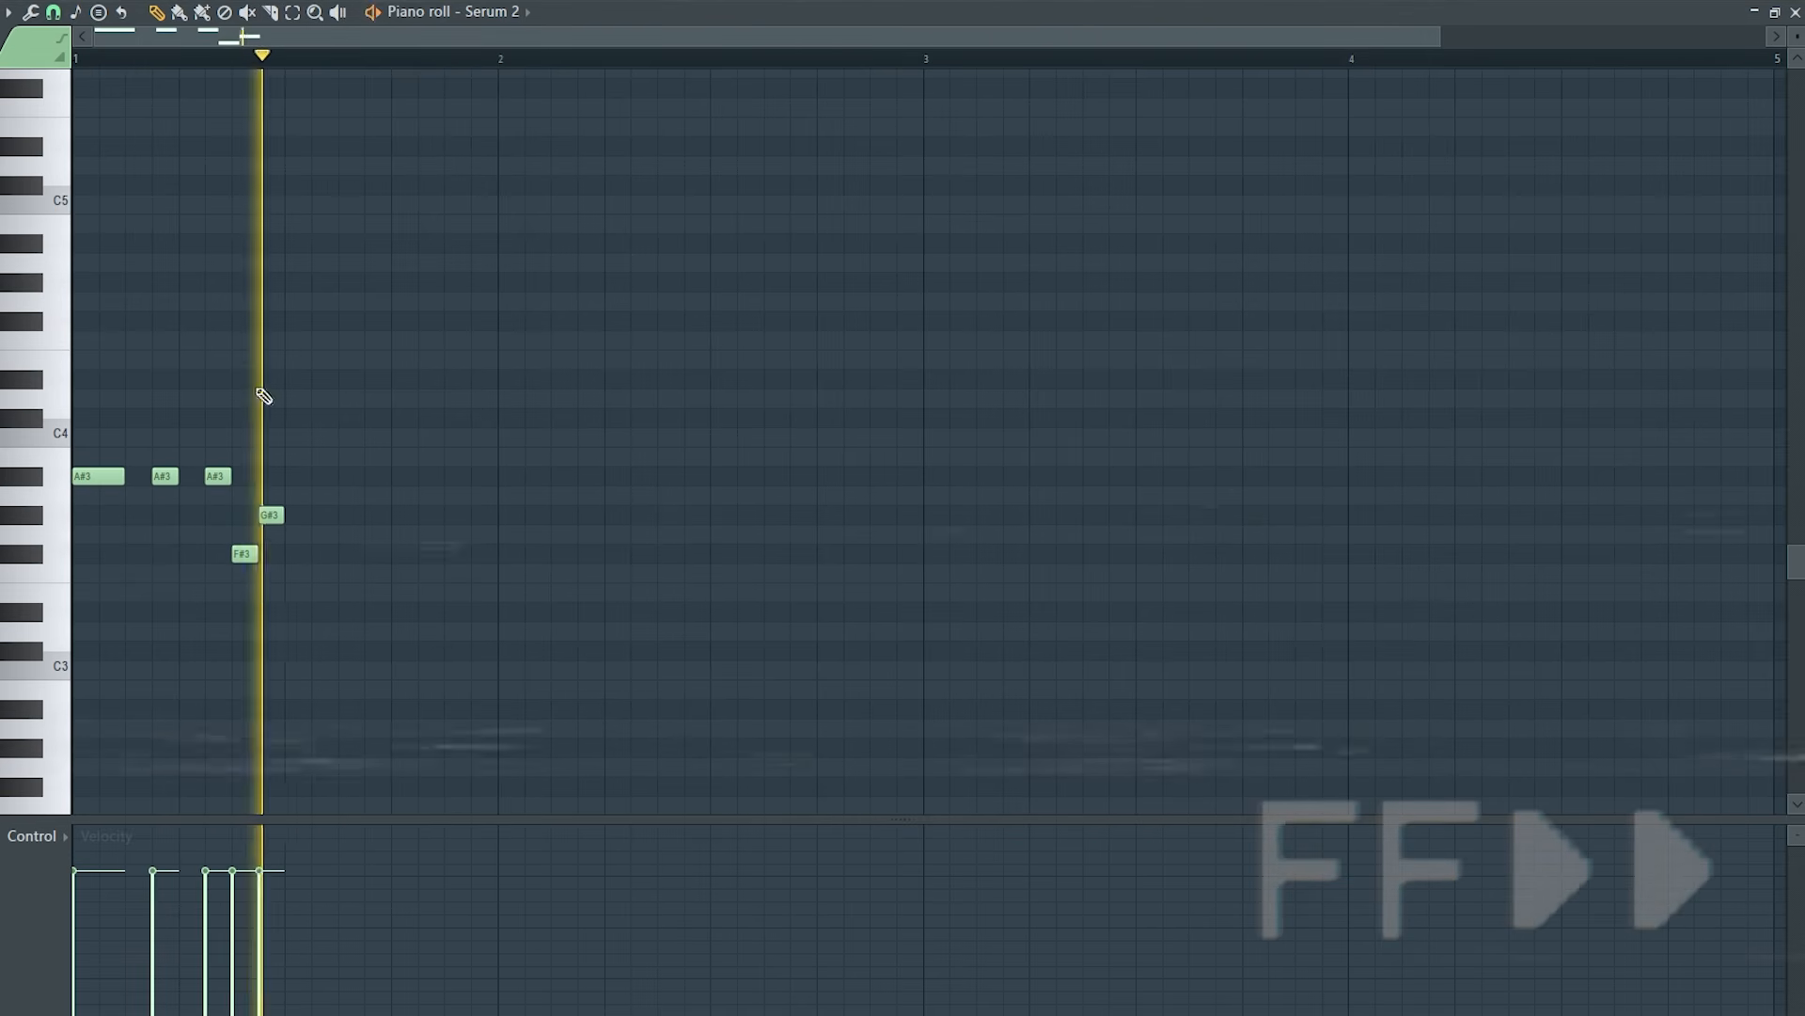
pyautogui.press('space')
# Add A#3 bass notes on steps 10 and 12 of the first bar, auditioning the phrase.
pyautogui.click(351, 477)
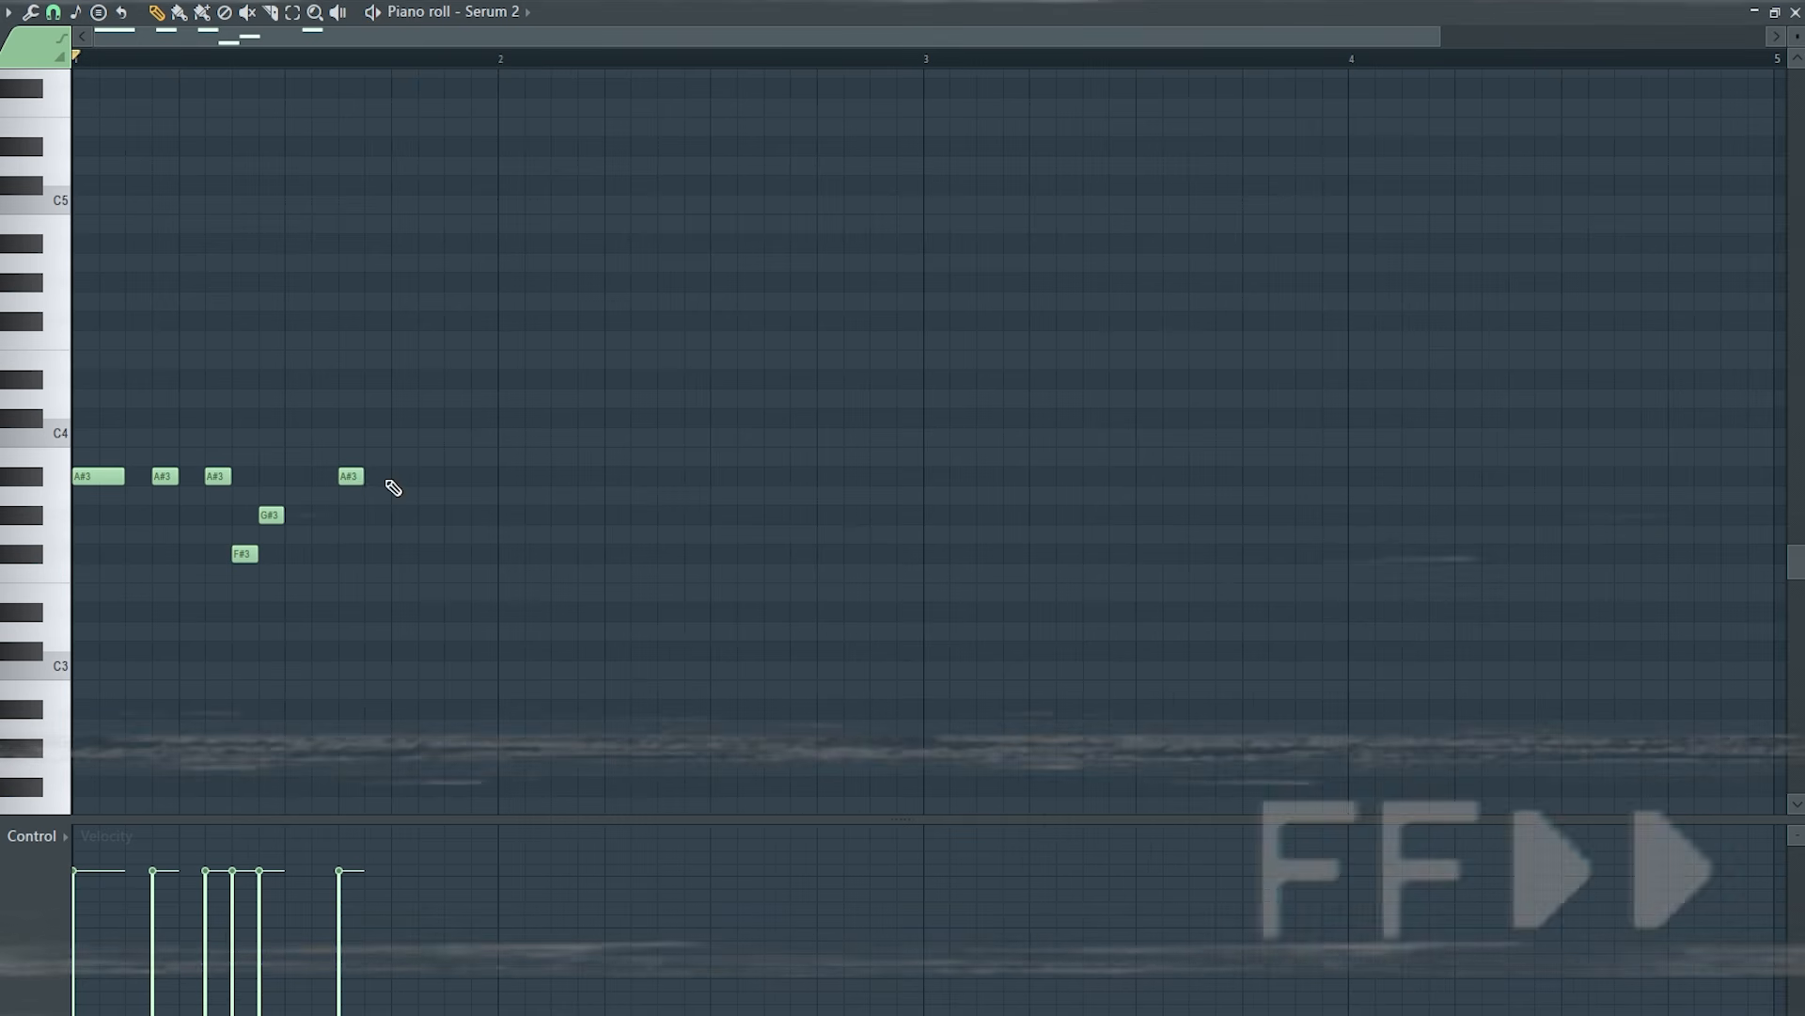
pyautogui.press('space')
pyautogui.press('space')
pyautogui.moveTo(353, 479); pyautogui.dragTo(327, 480)
pyautogui.press('space')
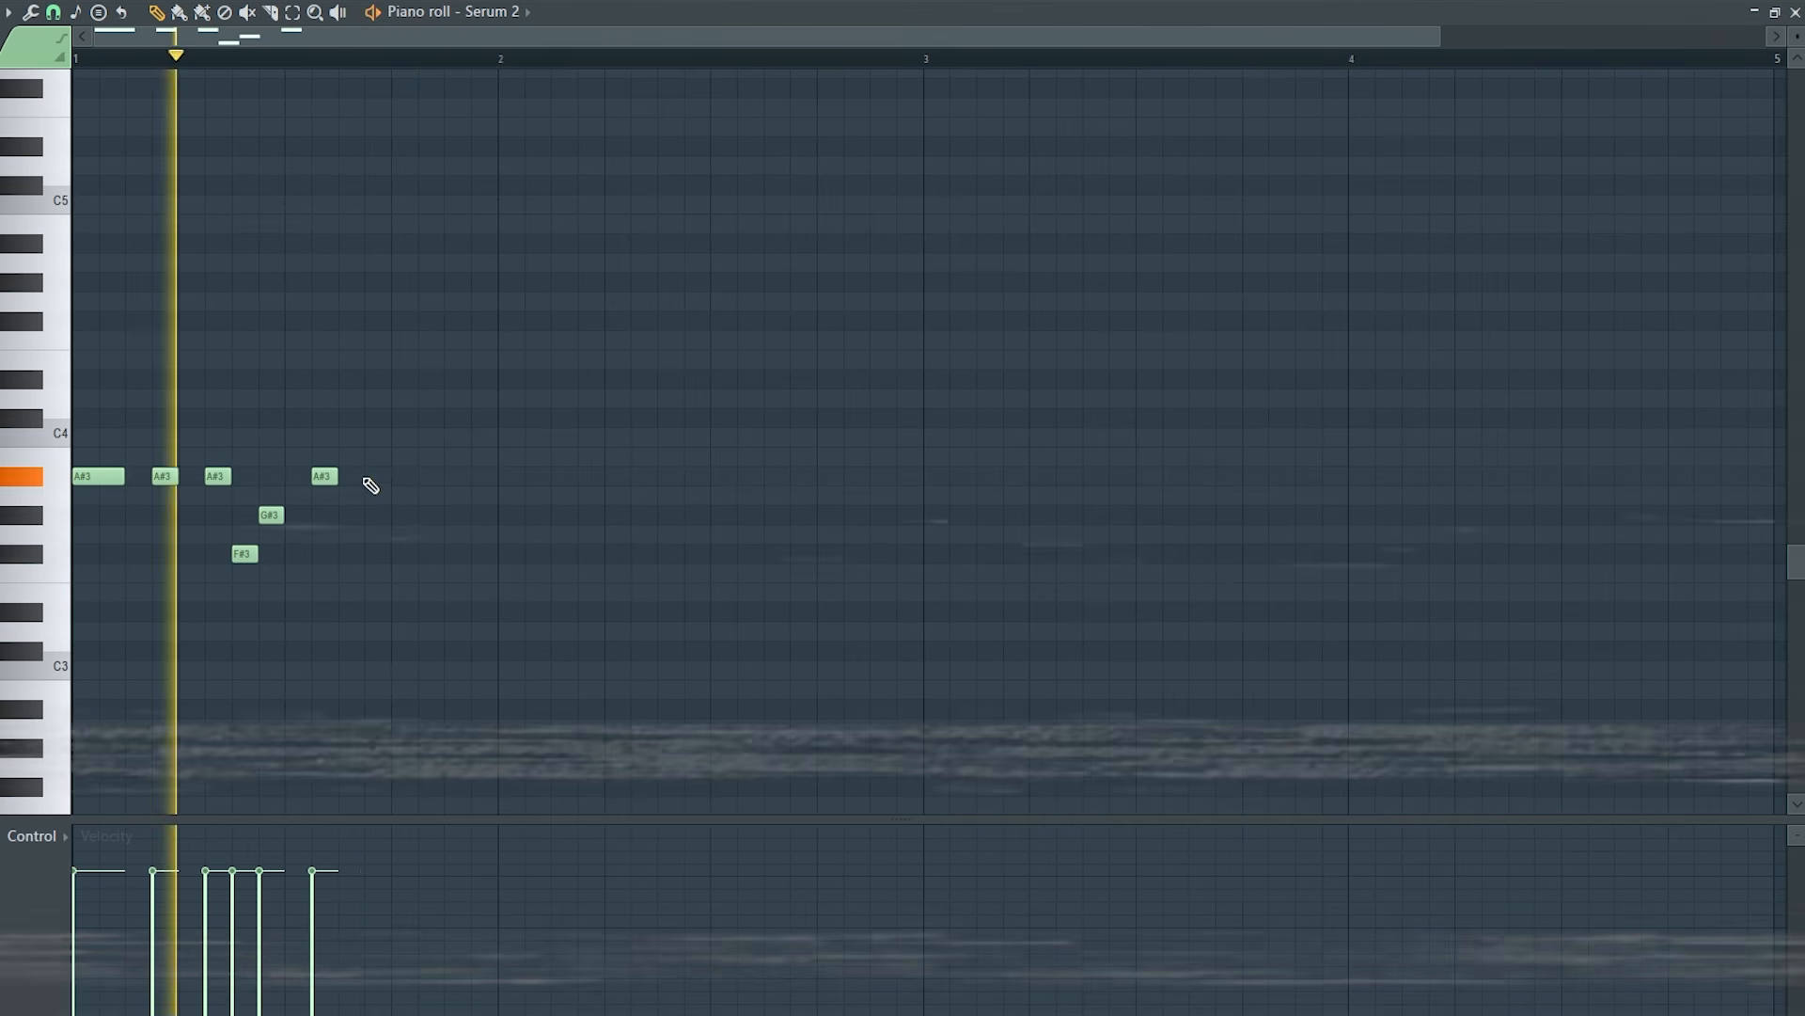
pyautogui.click(377, 478)
pyautogui.press('space')
# Complete the bass bar with A#3 on step 14, C#4 on step 15 and C4 on step 16, and audition it.
pyautogui.click(429, 477)
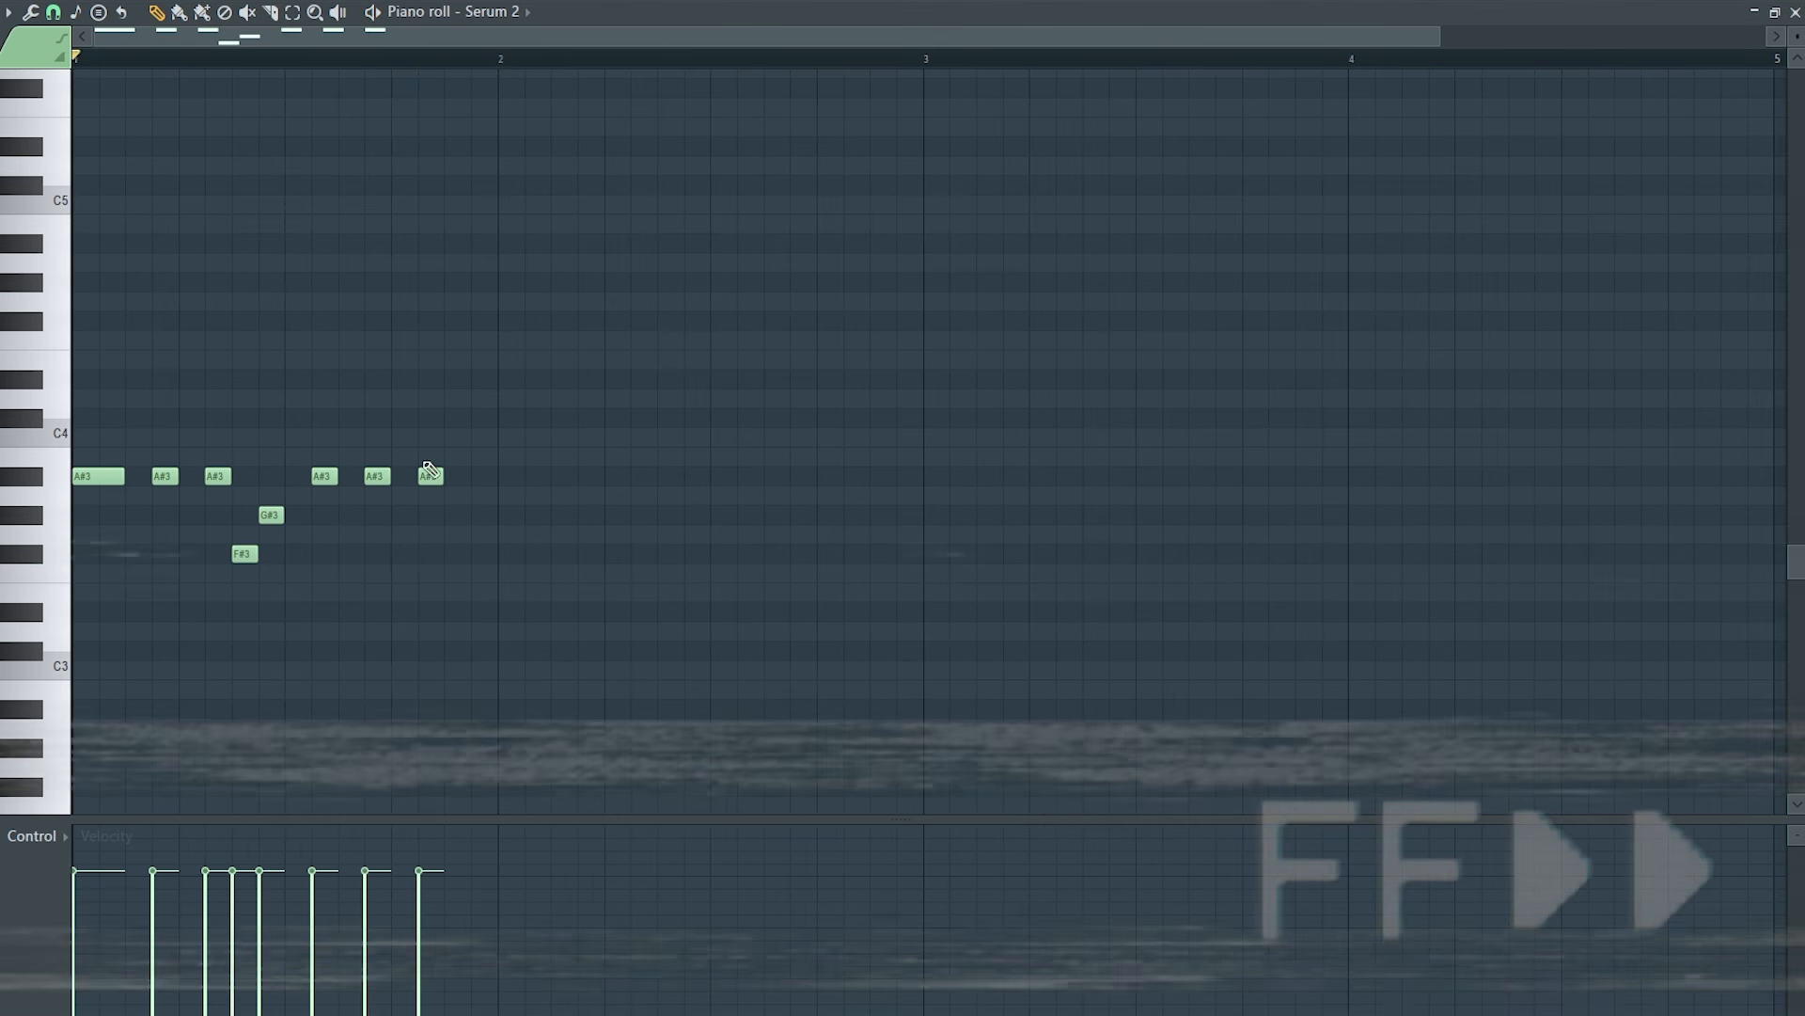
pyautogui.click(457, 417)
pyautogui.click(481, 438)
pyautogui.press('space')
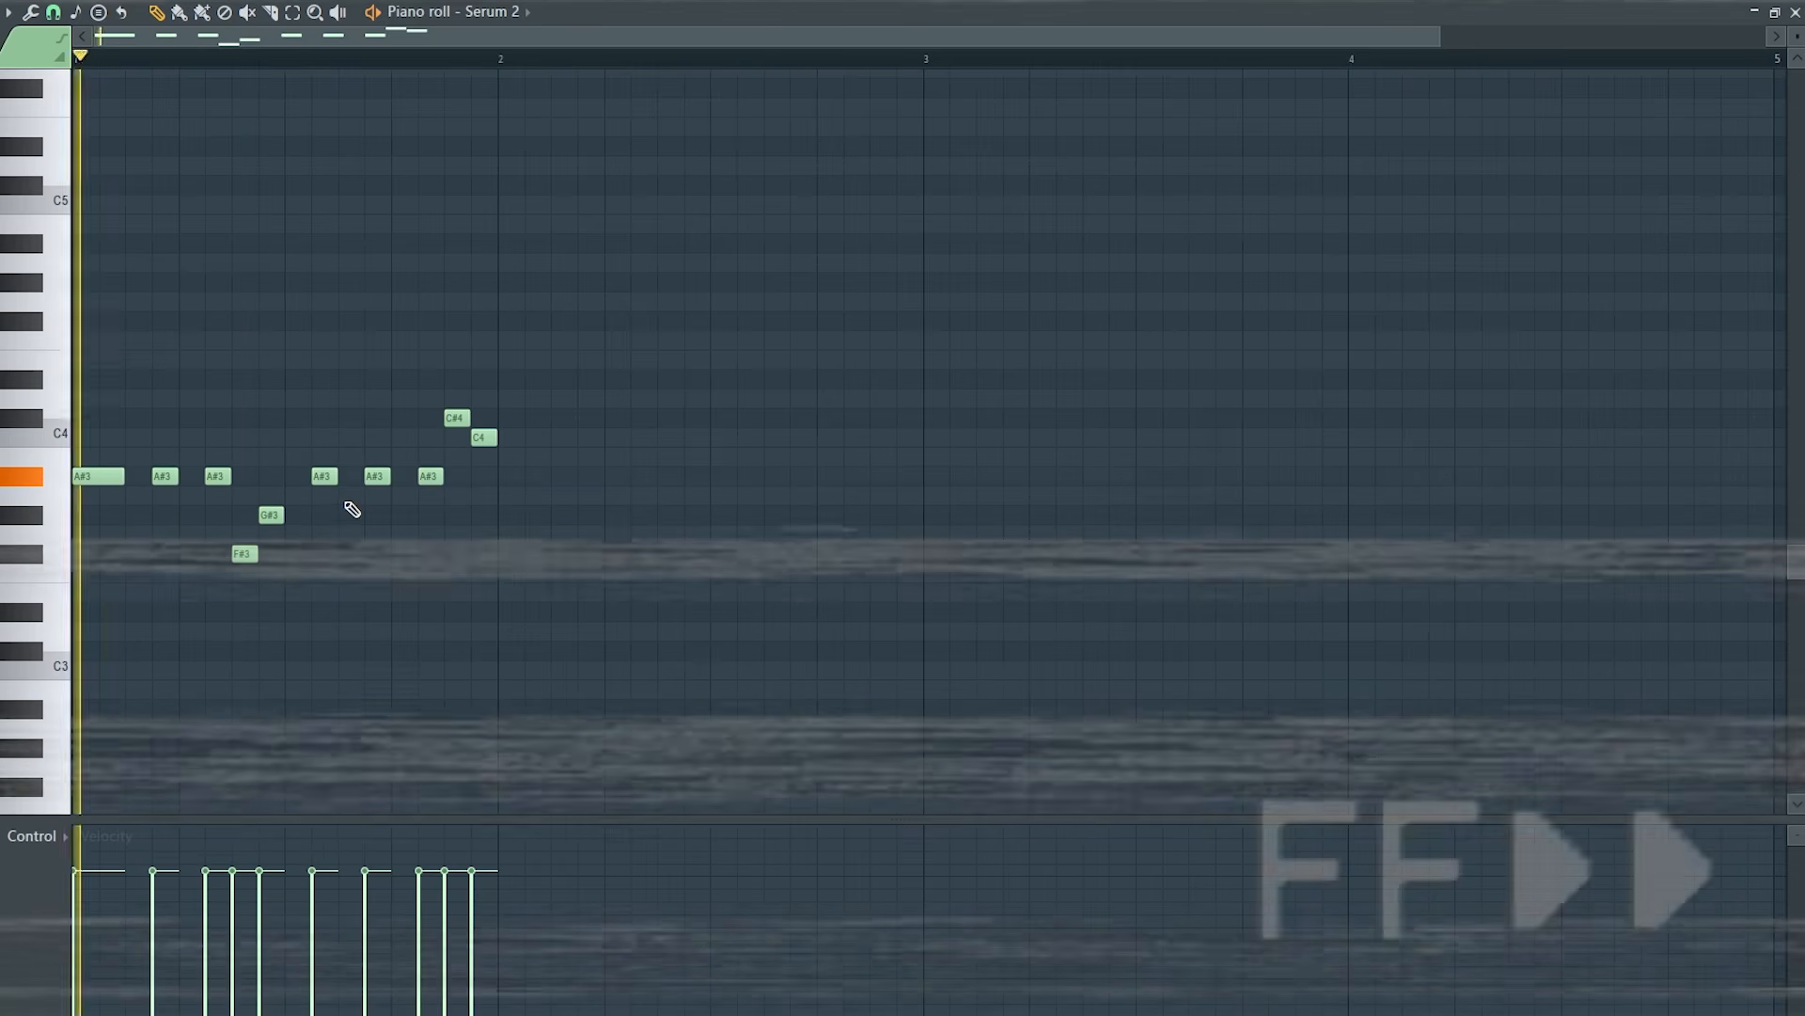
pyautogui.press('space')
# Lengthen the A#3 note on step 10 to two steps and audition the bassline.
pyautogui.moveTo(336, 482); pyautogui.dragTo(364, 483)
pyautogui.press('space')
pyautogui.press('space')
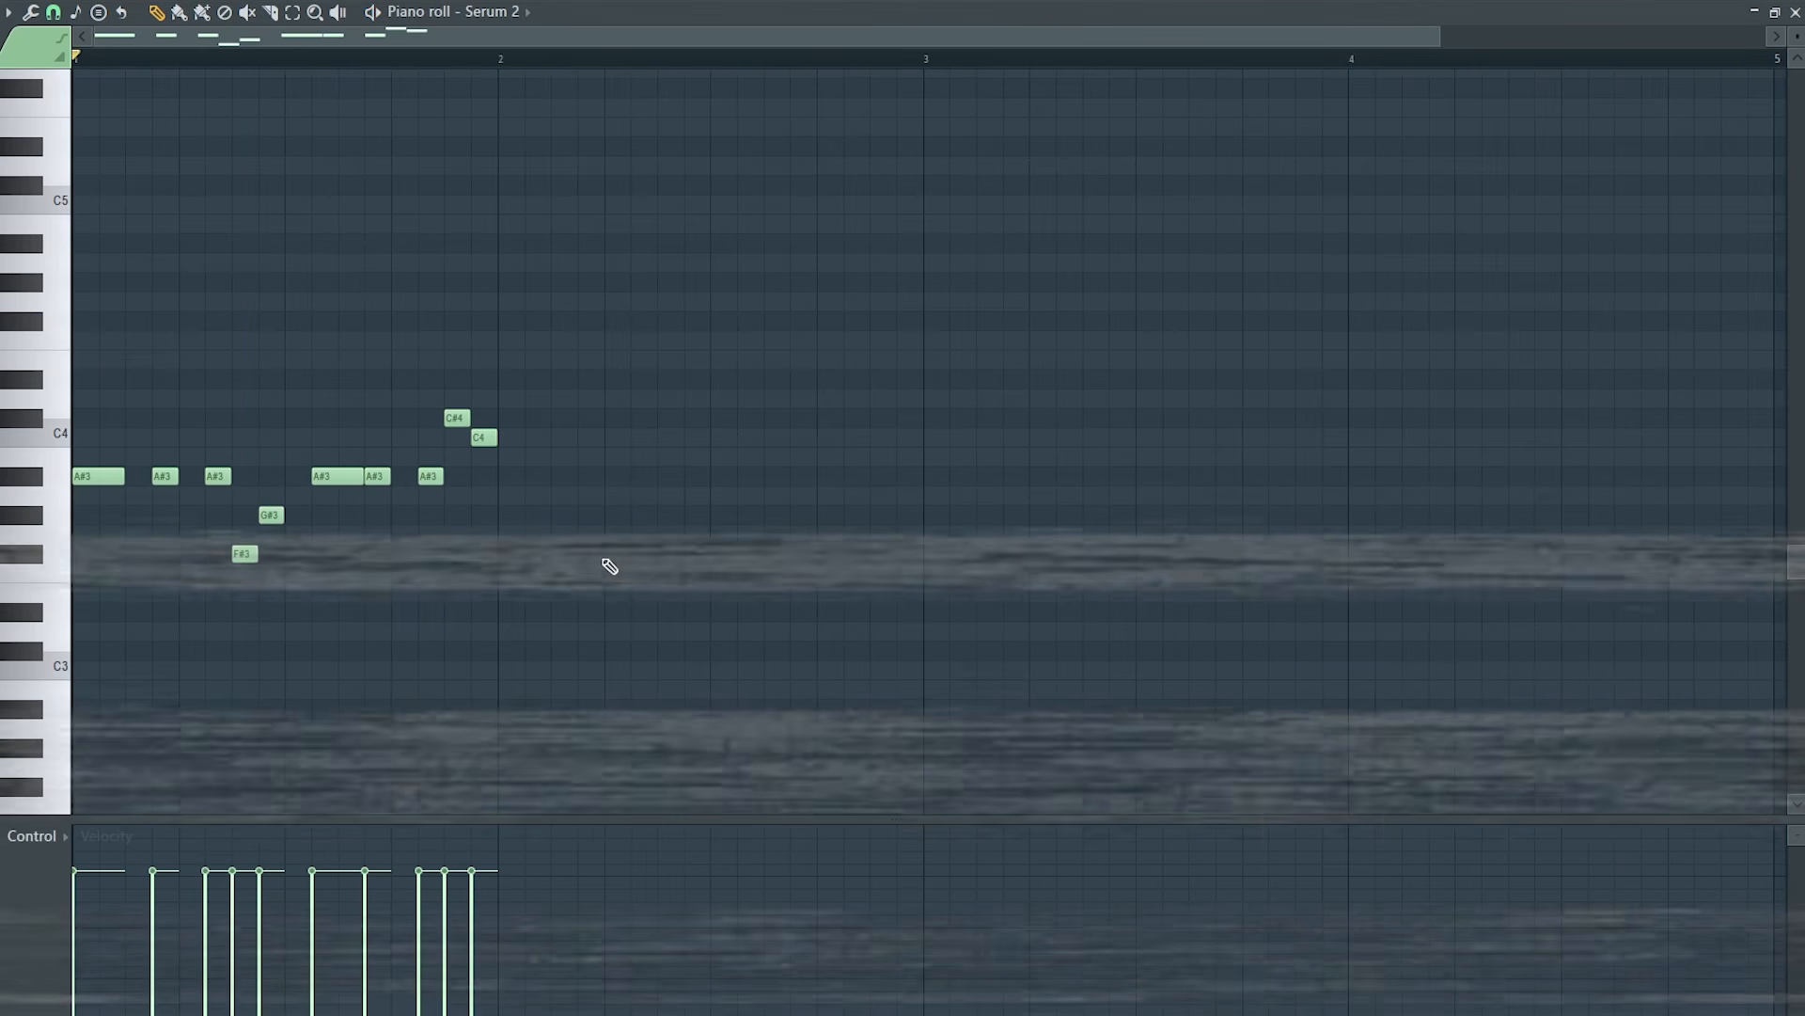
# Duplicate the one-bar bassline three times to fill four bars and audition it.
pyautogui.moveTo(550, 594); pyautogui.dragTo(133, 382)
pyautogui.hotkey('ctrl', 'b')
pyautogui.hotkey('ctrl', 'b')
pyautogui.hotkey('ctrl', 'b')
pyautogui.hotkey('ctrl', 'd')
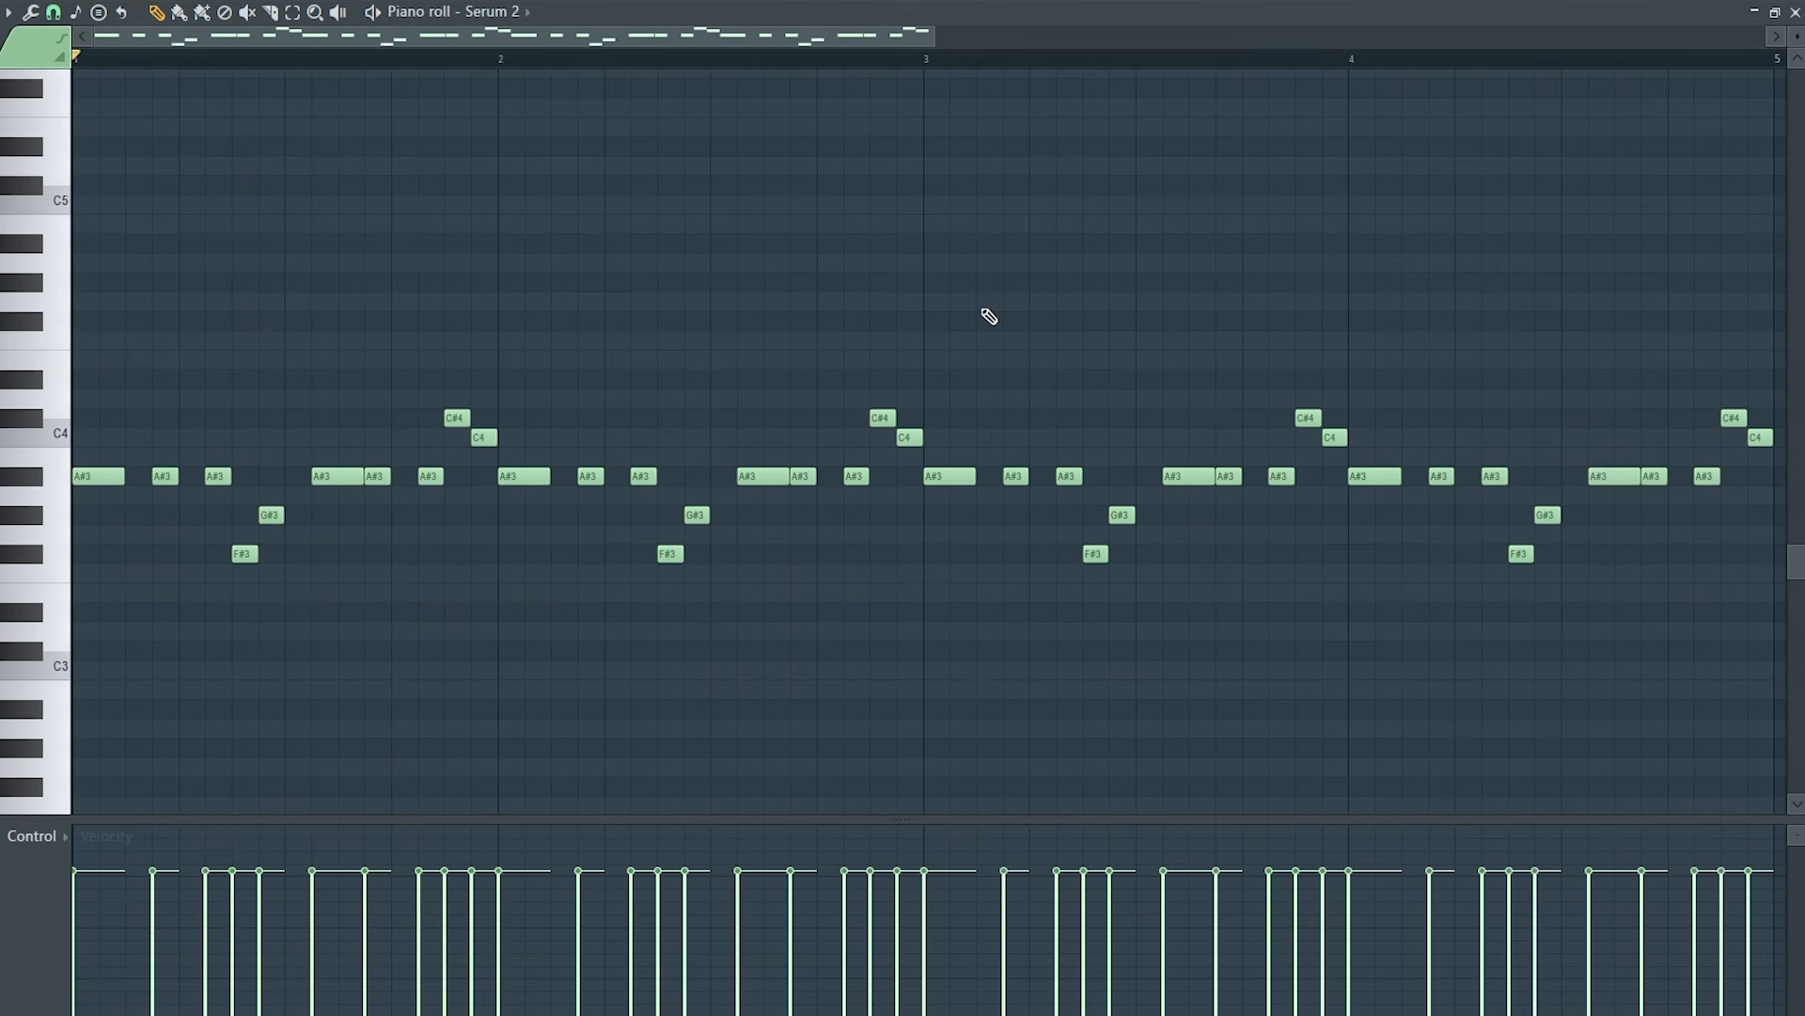
pyautogui.press('space')
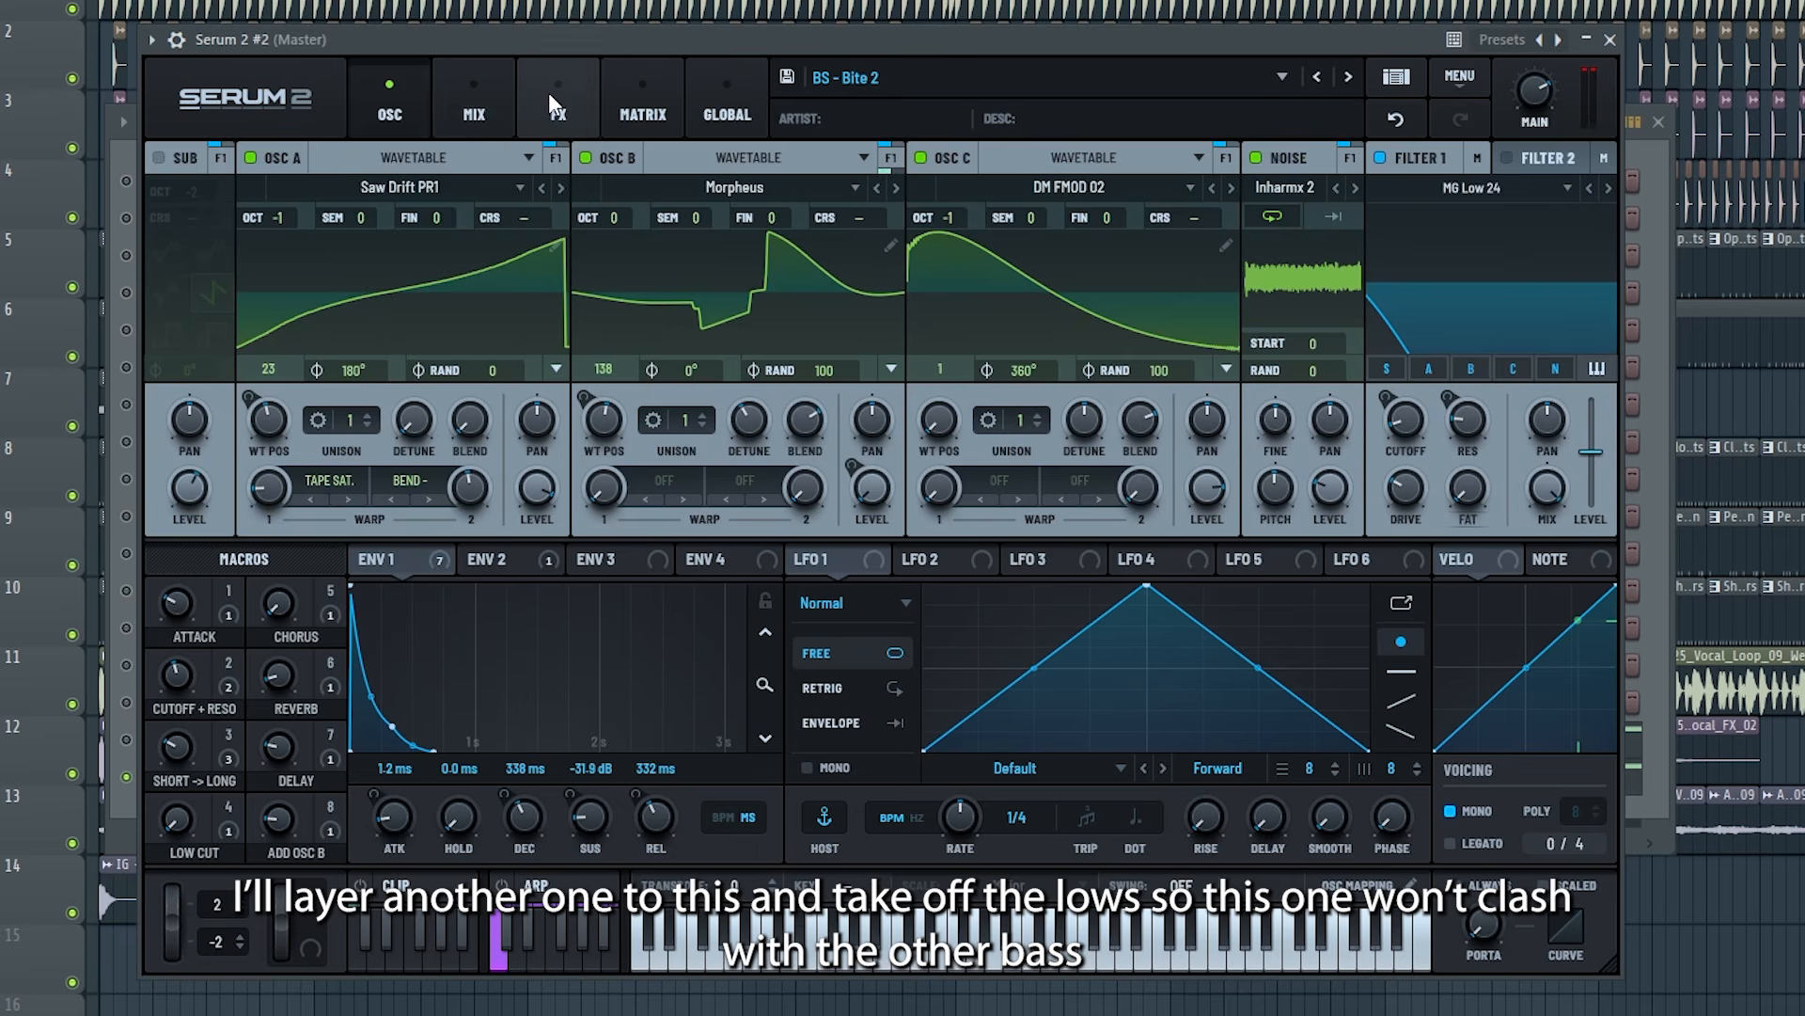
# Cut the lows of the BS - Bite 2 bass by setting its equalizer's low-cut frequency to 112.
pyautogui.click(505, 100)
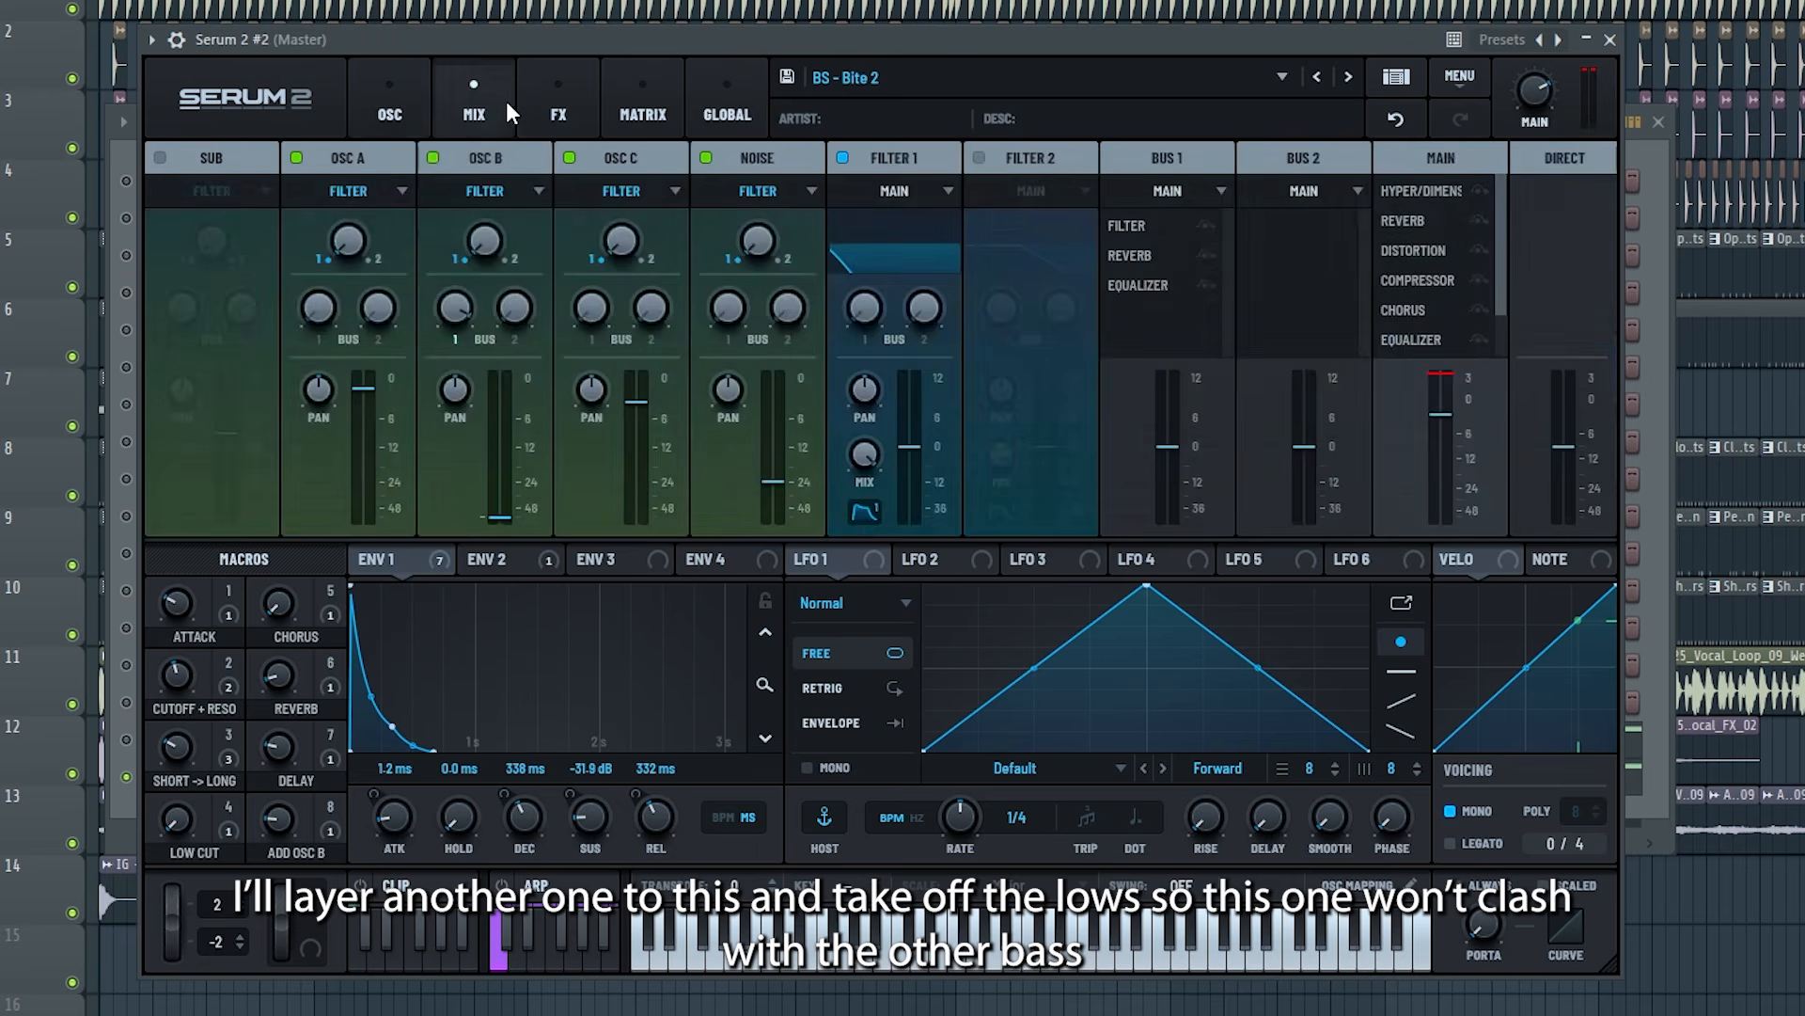
pyautogui.click(574, 113)
pyautogui.click(257, 423)
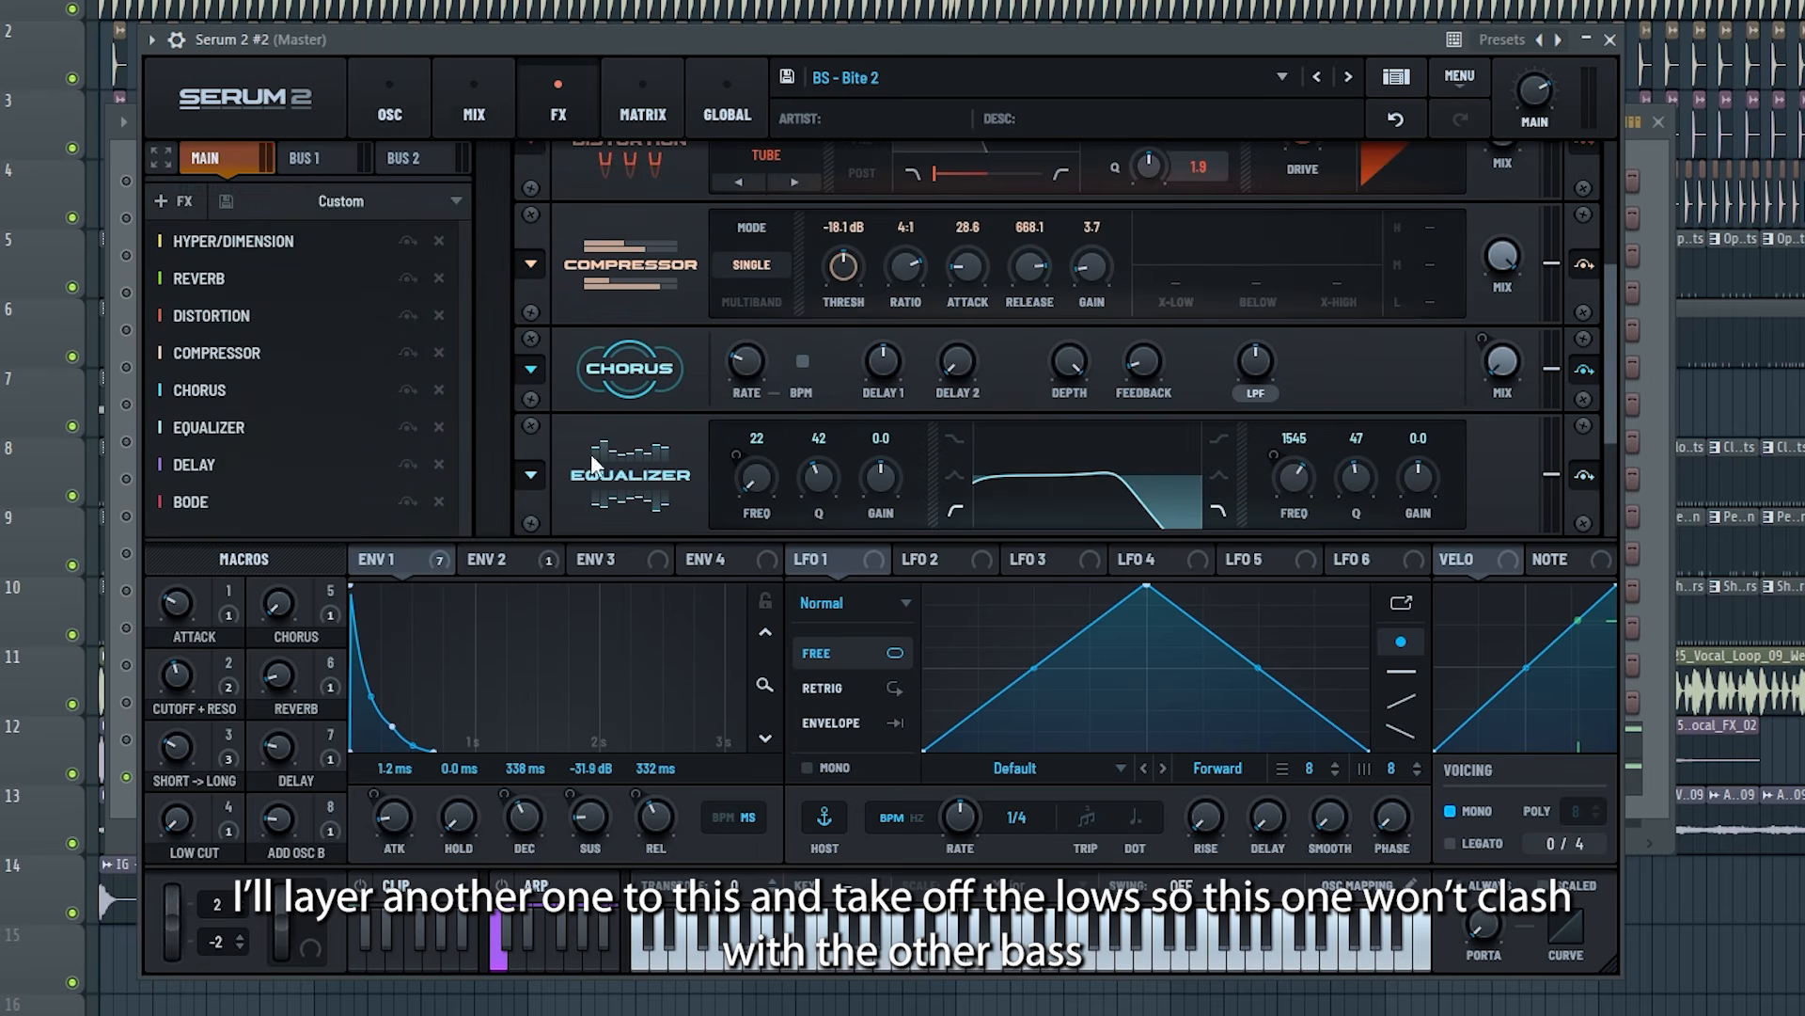
pyautogui.moveTo(760, 481); pyautogui.dragTo(746, 393)
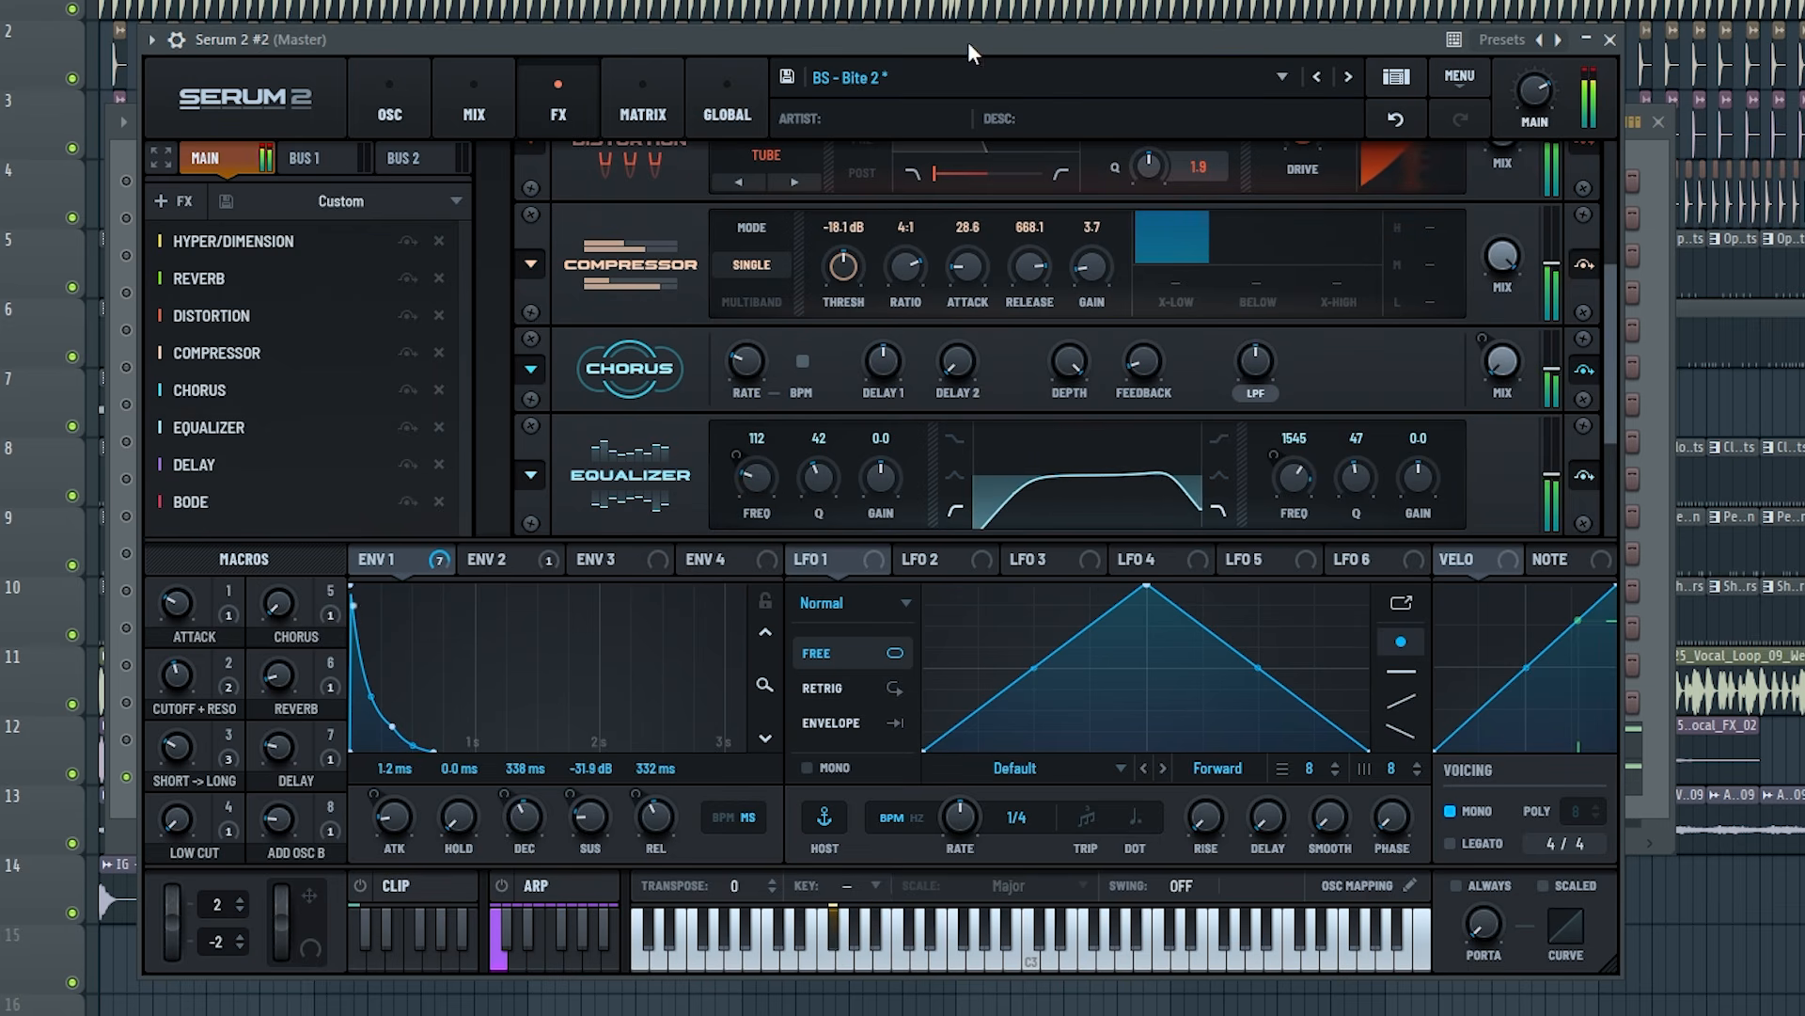
# Route the Serum 2 mixer track to the Sidechain track and cut its highs with a low-pass band 7 in Fruity Parametric EQ 2, lowered into the low mids.
pyautogui.click(425, 110)
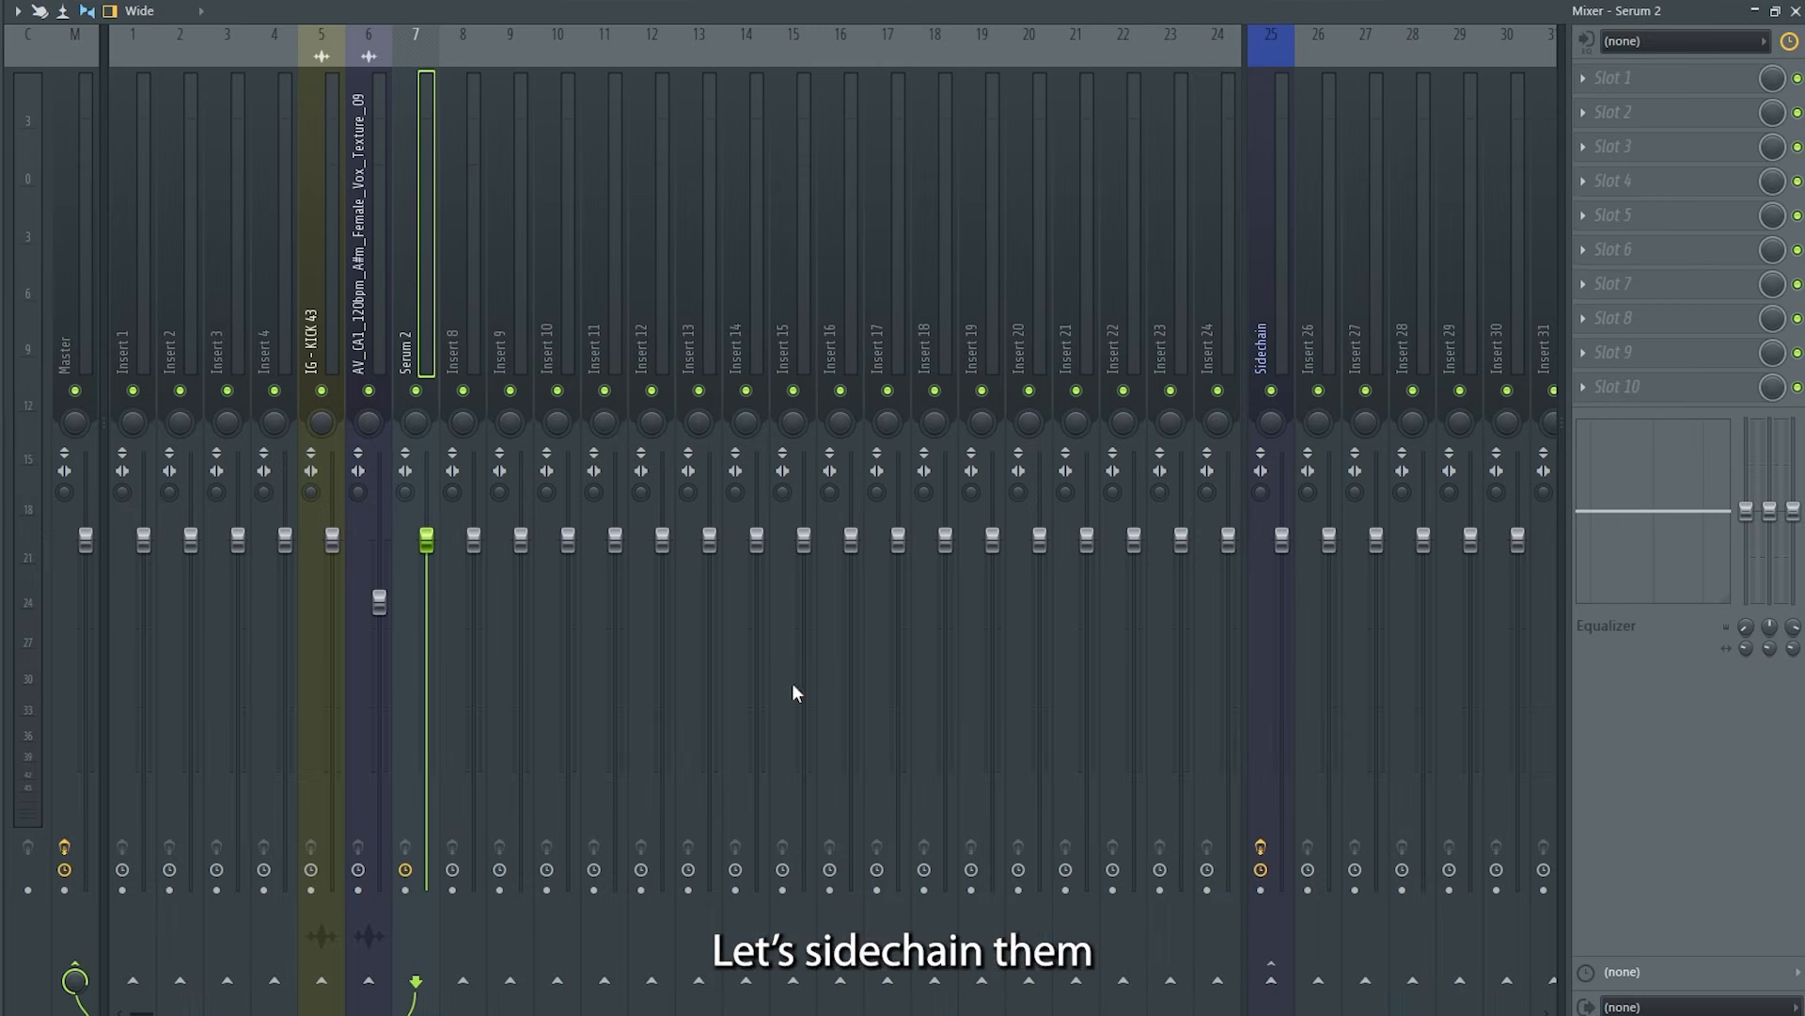
pyautogui.rightClick(1270, 985)
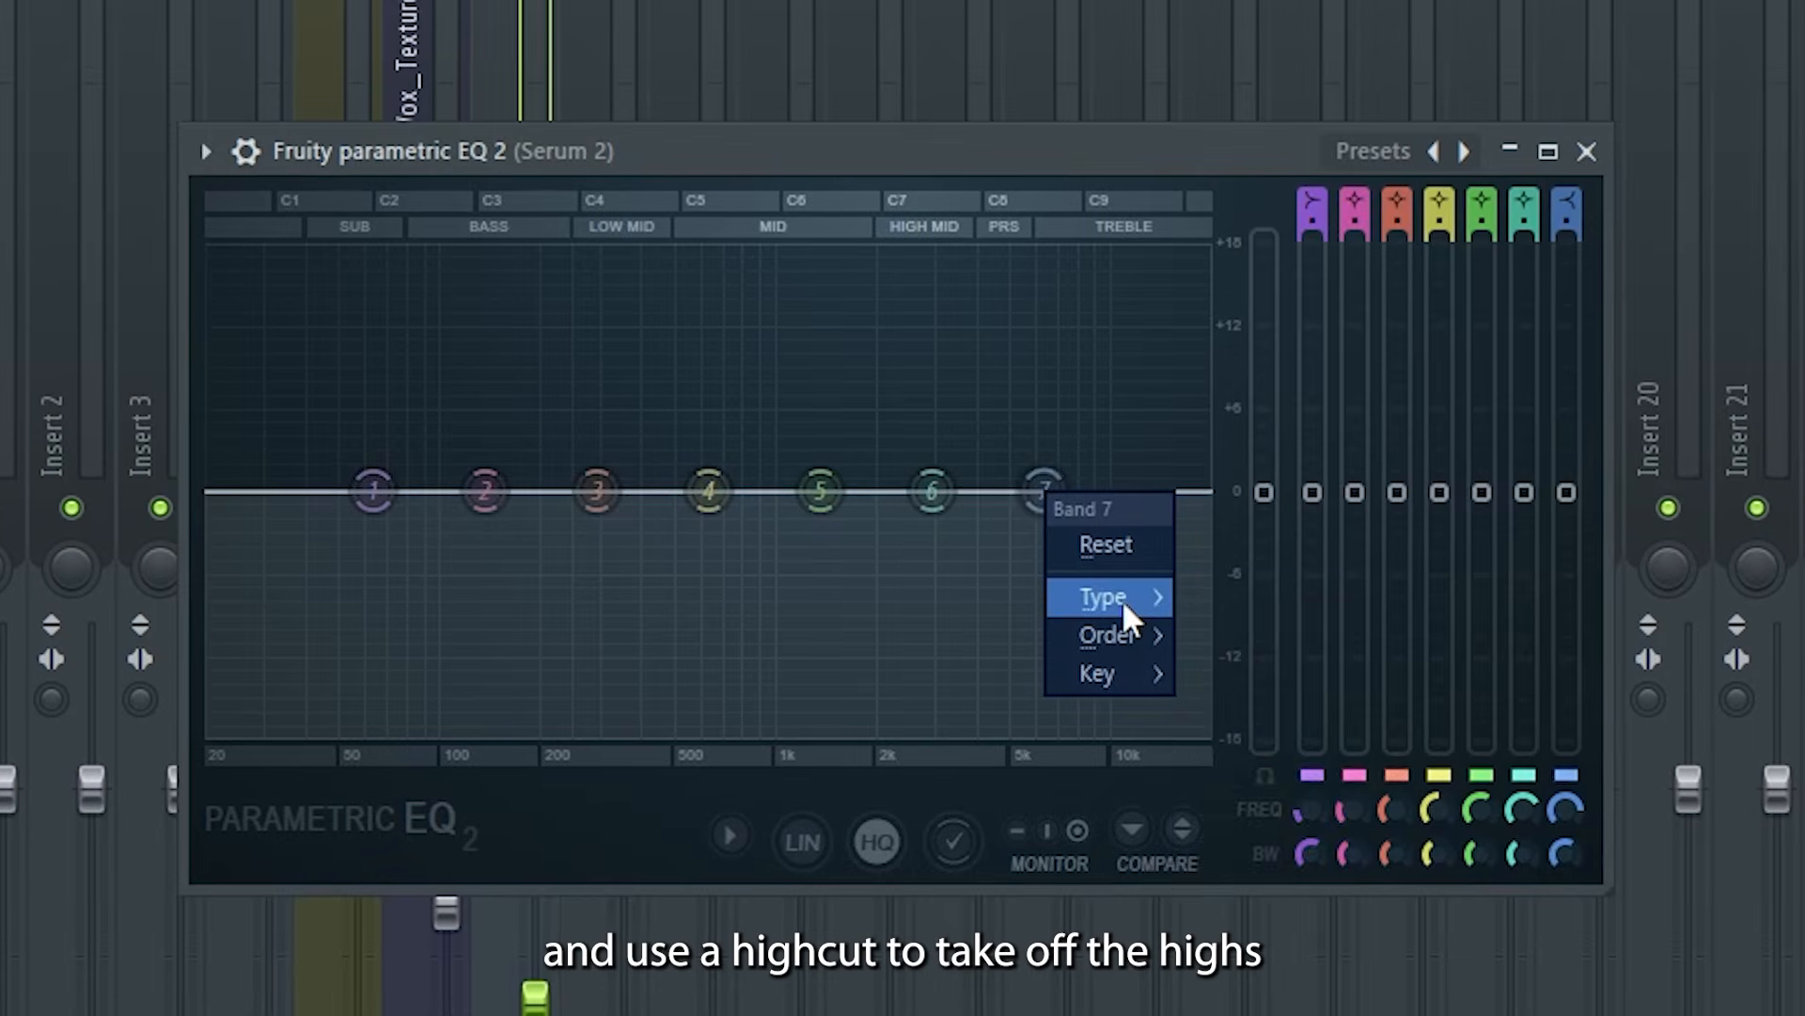
pyautogui.moveTo(1120, 600)
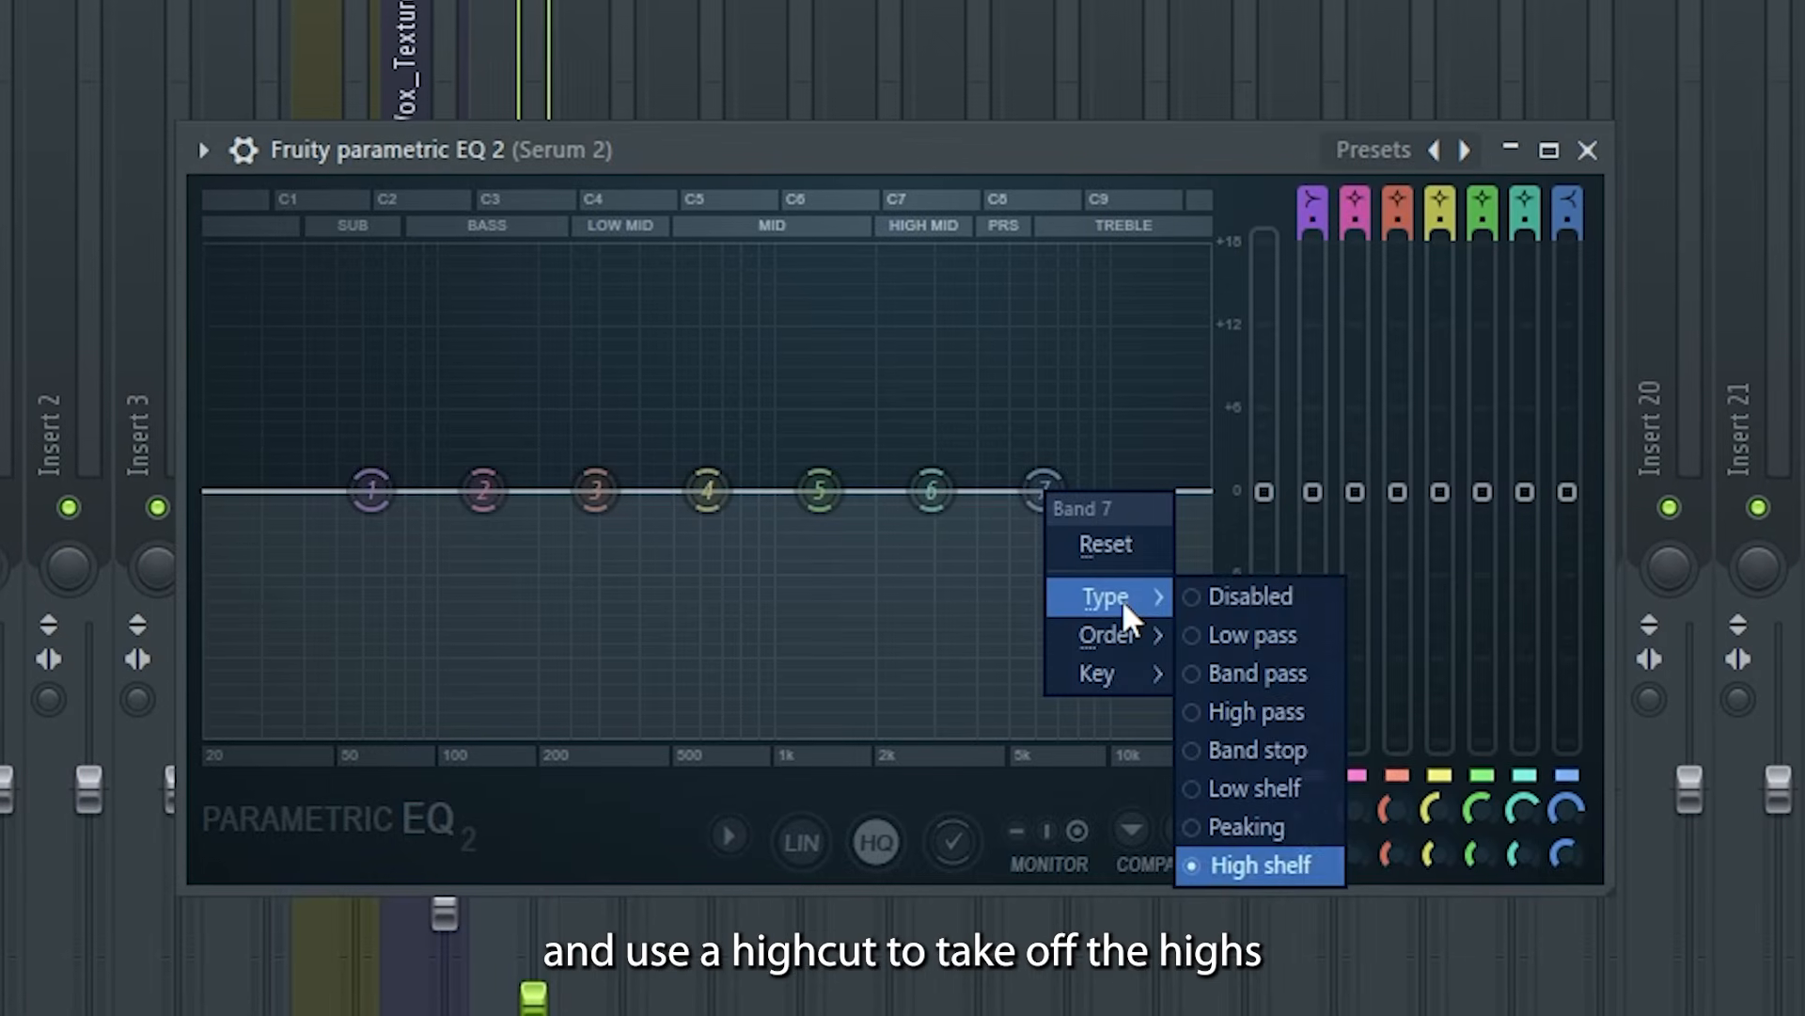
pyautogui.click(1252, 635)
pyautogui.moveTo(1044, 489); pyautogui.dragTo(654, 486)
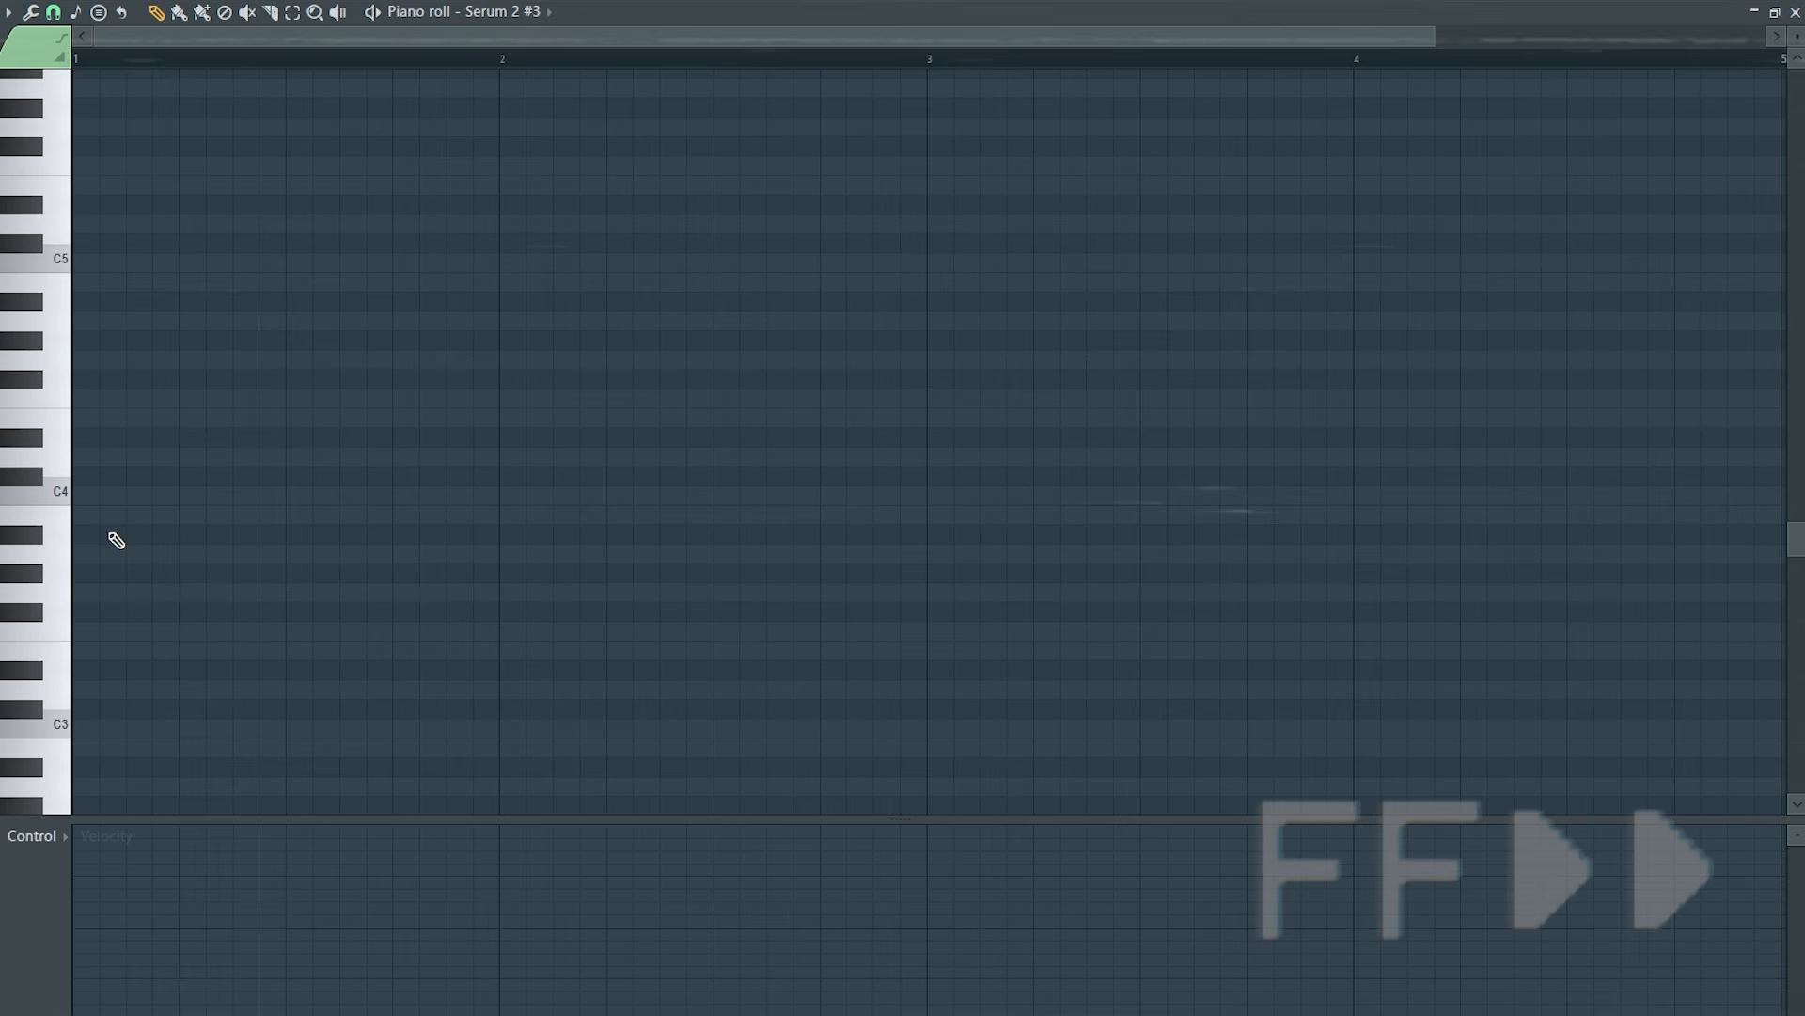
# Draw short stab chords in bar 1 of Serum 2 #3, starting with A#3, D#4 and F#4 on step 2, and audition them.
pyautogui.click(113, 535)
pyautogui.click(100, 437)
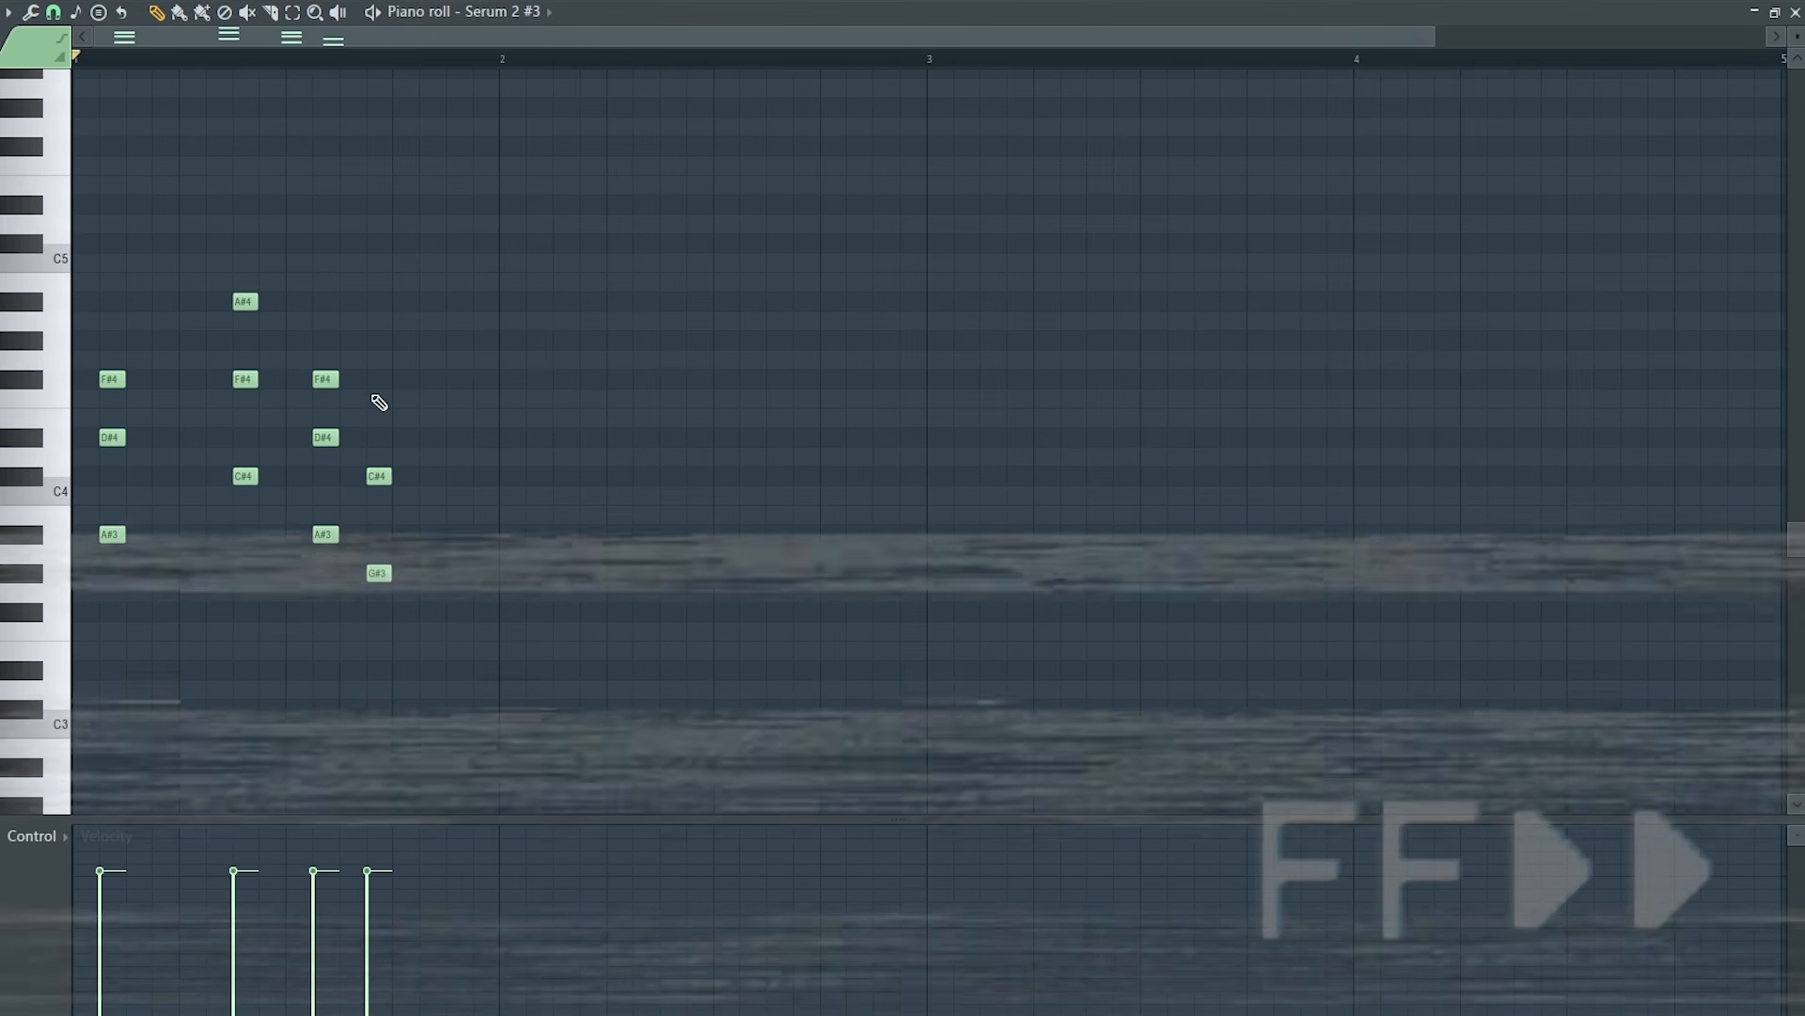
pyautogui.press('space')
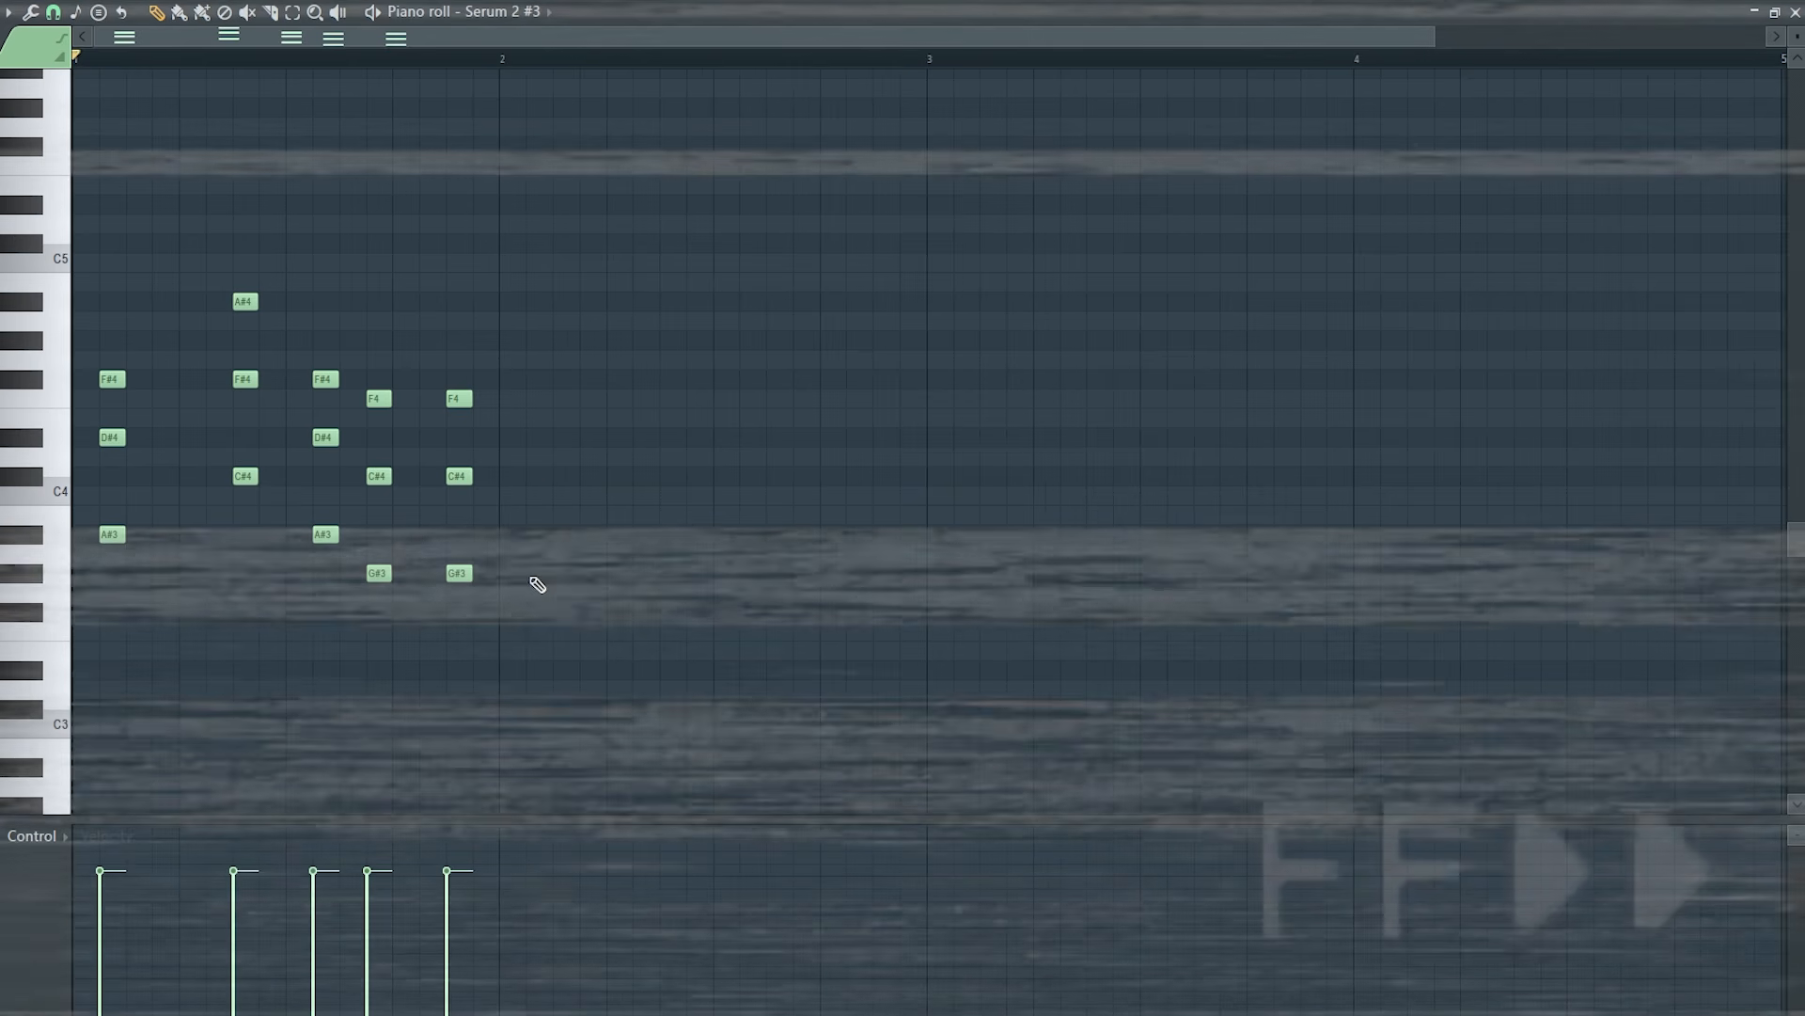
# Add an F#3, A#3 and C#4 chord on step 7 of bar 2 and audition the progression.
pyautogui.click(668, 612)
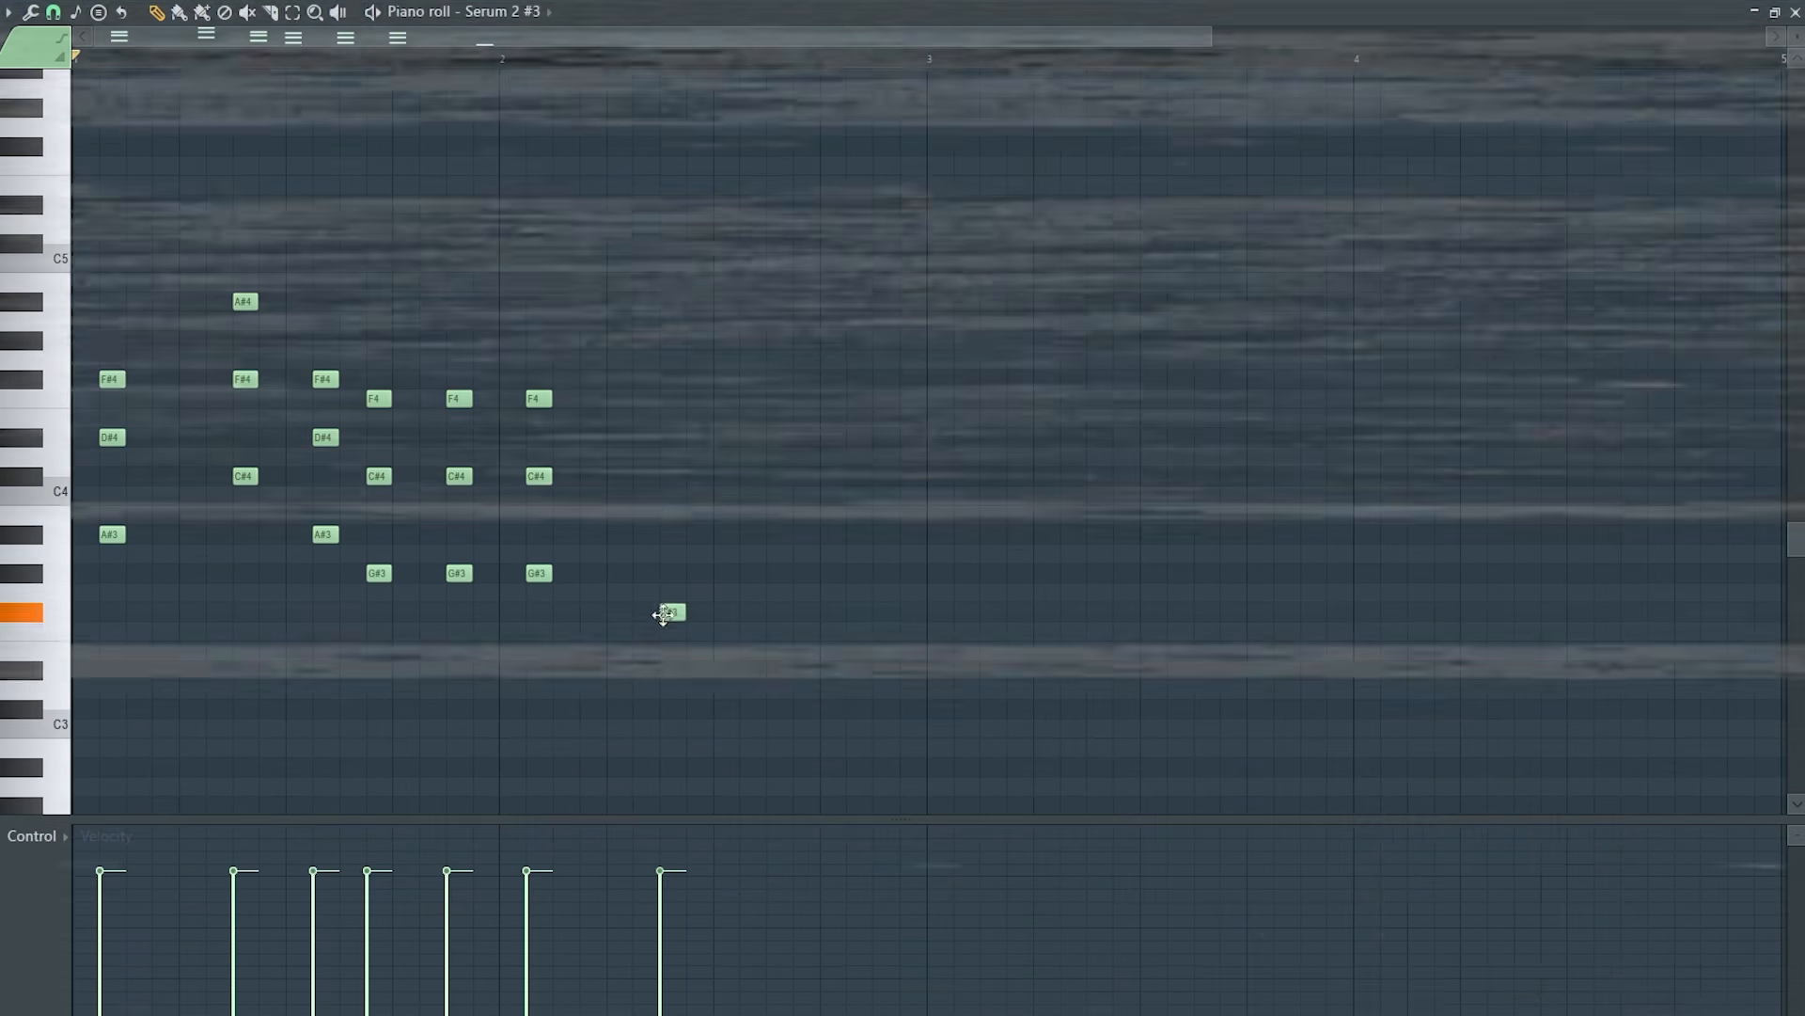
pyautogui.click(663, 534)
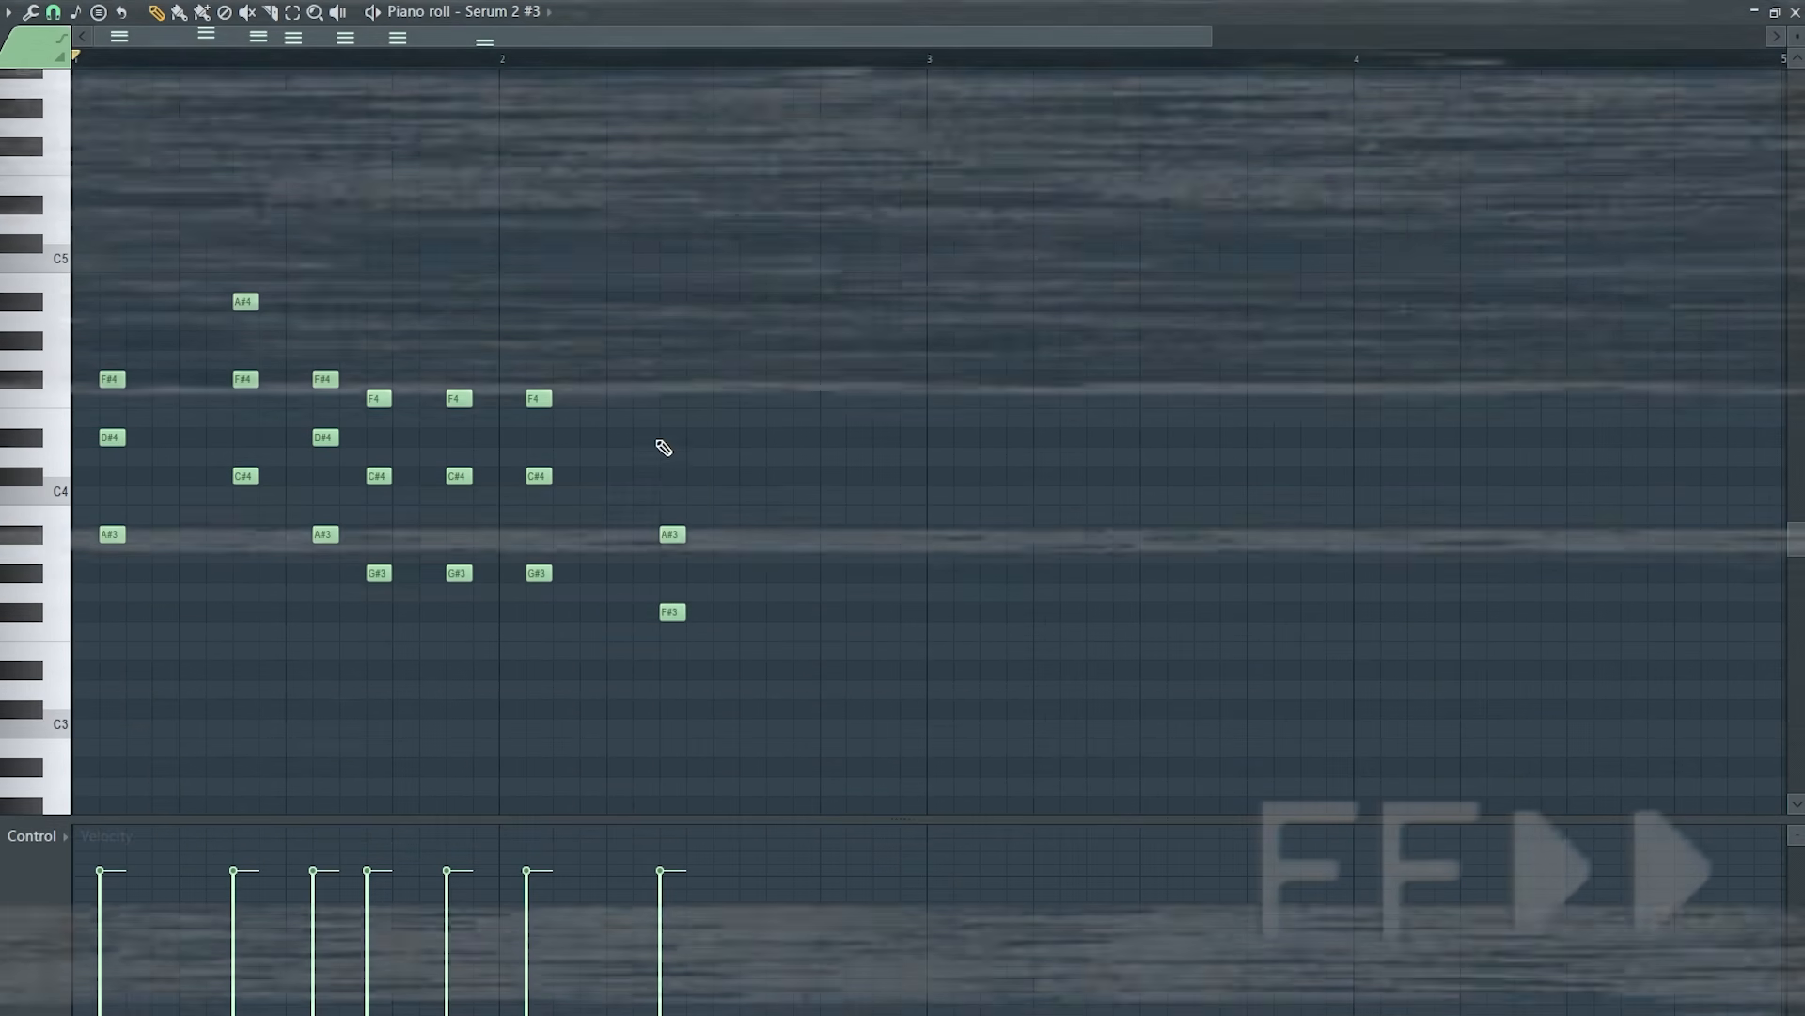
pyautogui.click(666, 476)
pyautogui.press('space')
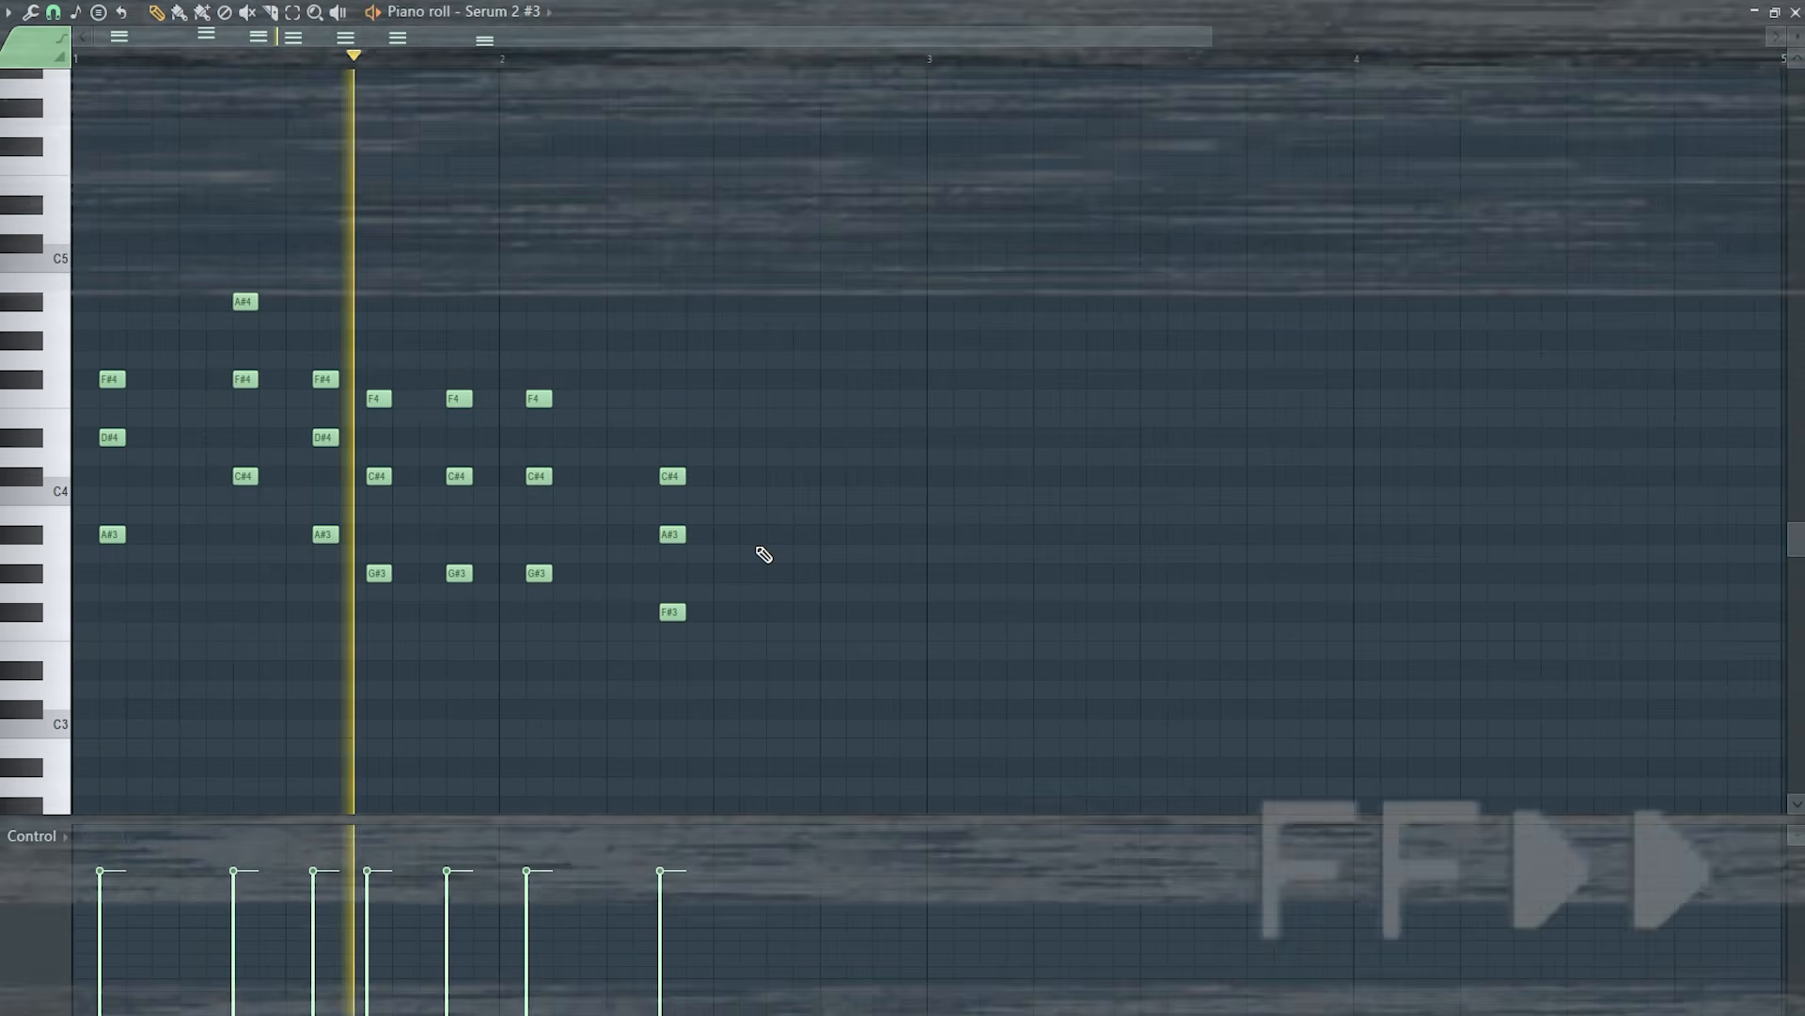
pyautogui.press('space')
# Add a G#3, C#4 and F4 chord on step 10 of bar 2 and audition it.
pyautogui.click(742, 573)
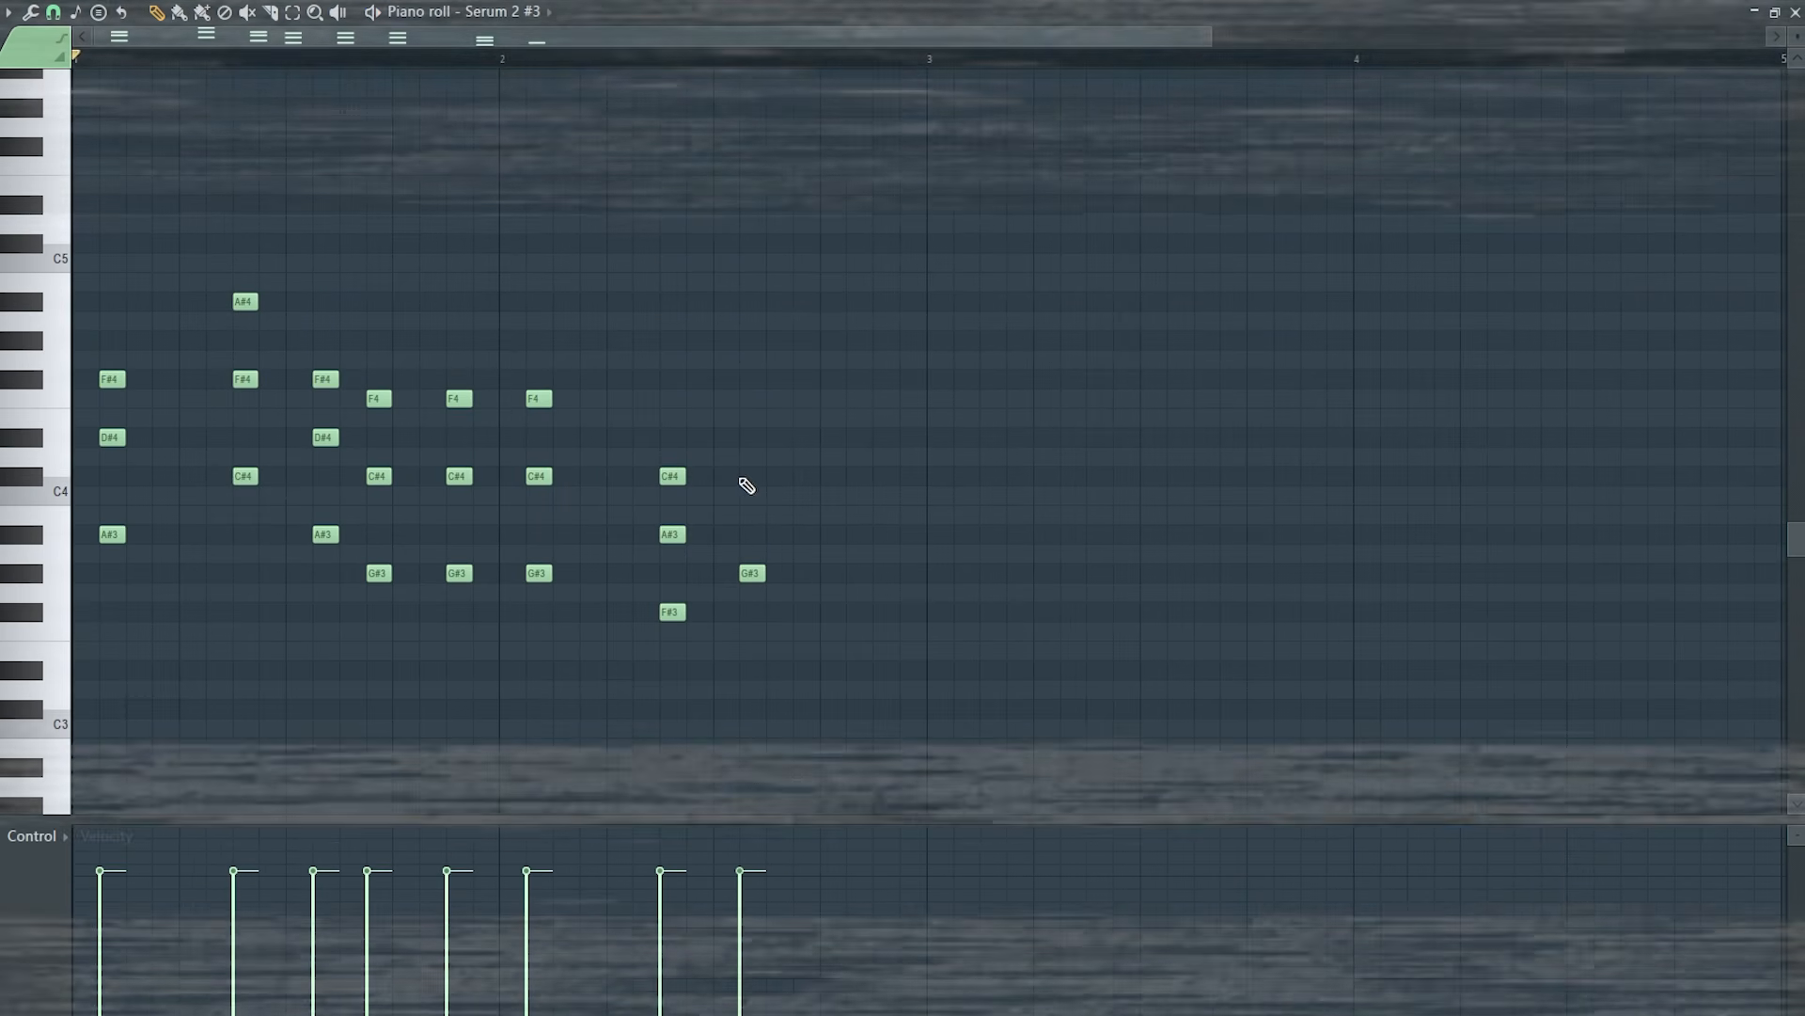
pyautogui.click(749, 476)
pyautogui.click(750, 398)
pyautogui.press('space')
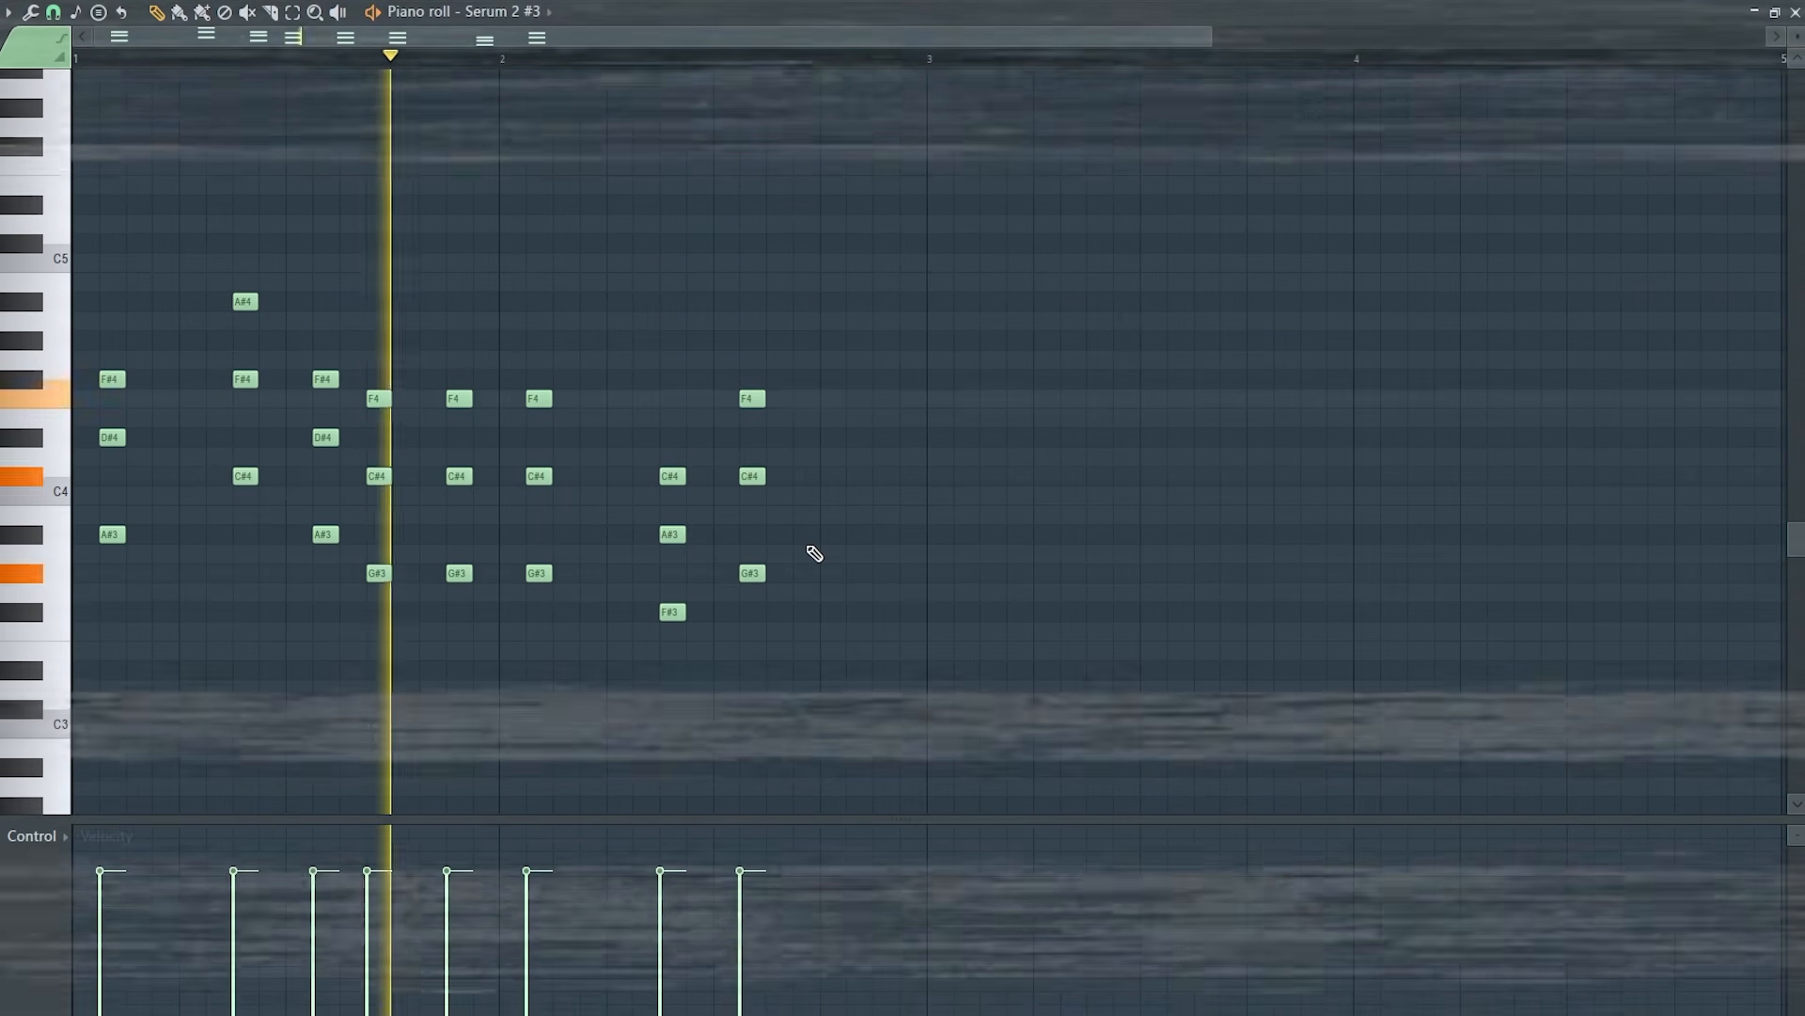
pyautogui.press('space')
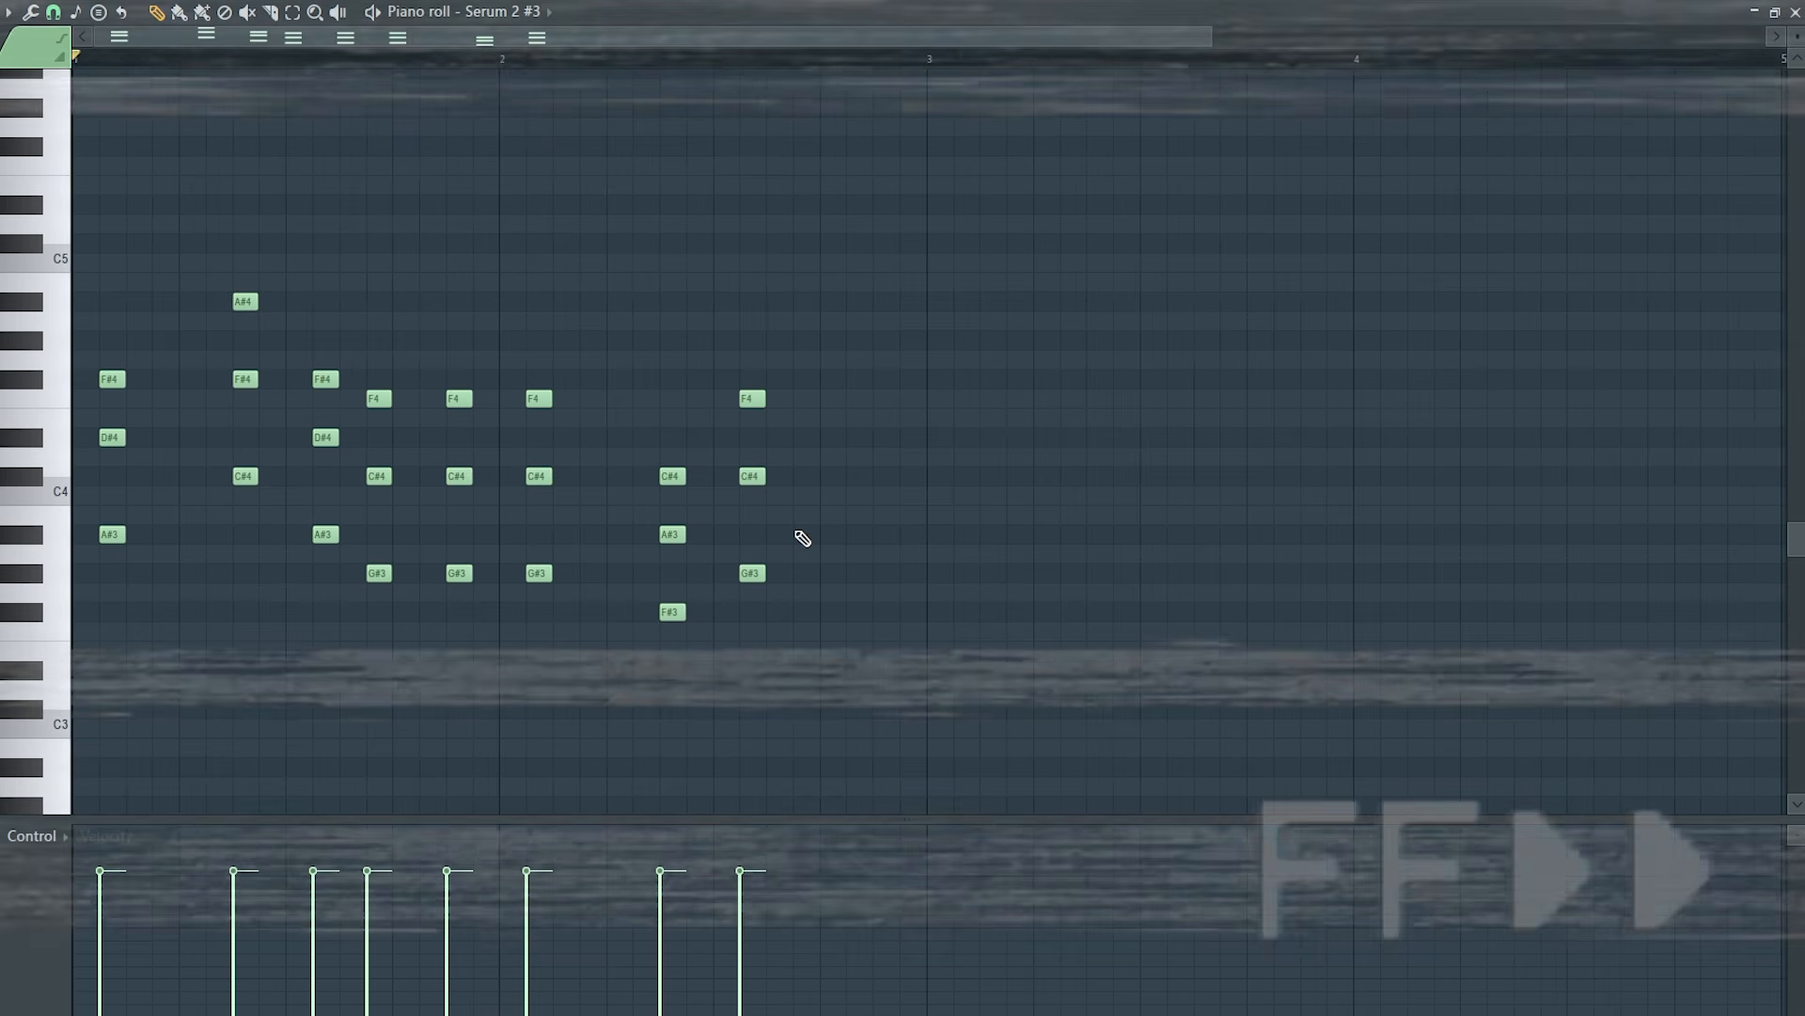
# Complete bar 2 with A#3, D#4 and F#4 chords on steps 12 and 15, and audition the two-bar pattern.
pyautogui.click(802, 535)
pyautogui.click(802, 437)
pyautogui.click(802, 379)
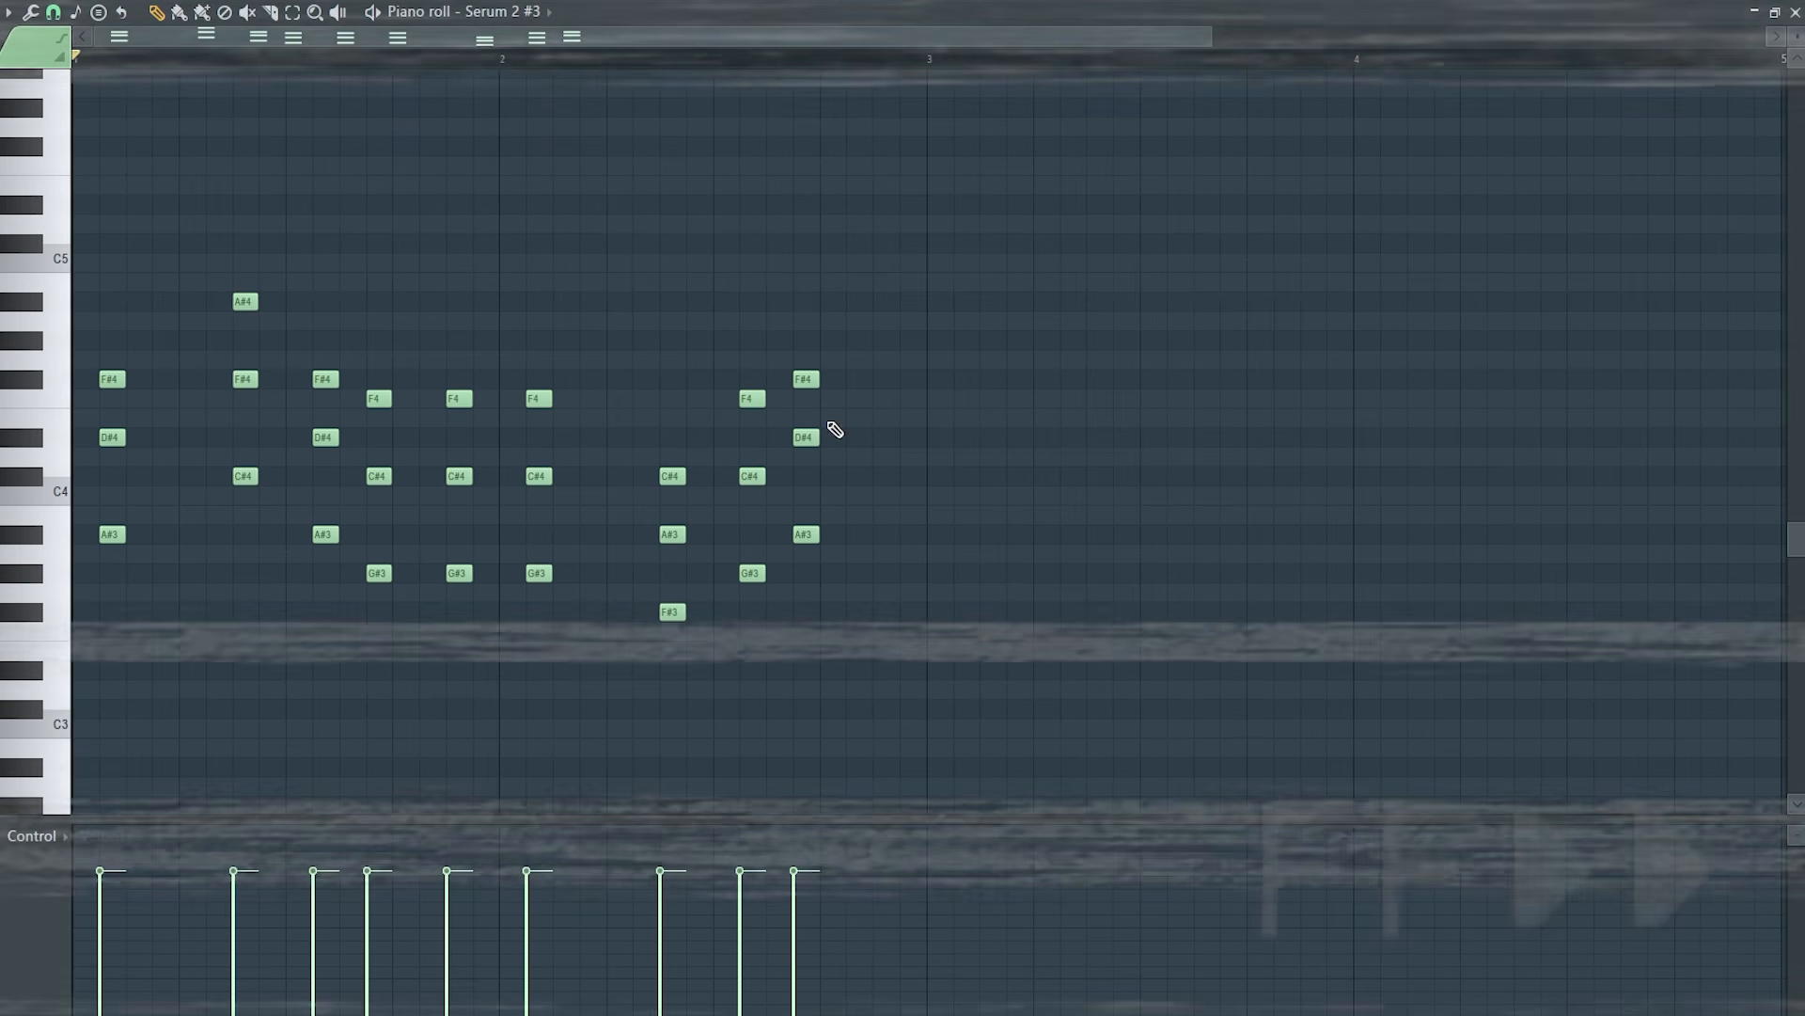
pyautogui.click(881, 534)
pyautogui.click(881, 379)
pyautogui.click(881, 438)
pyautogui.press('space')
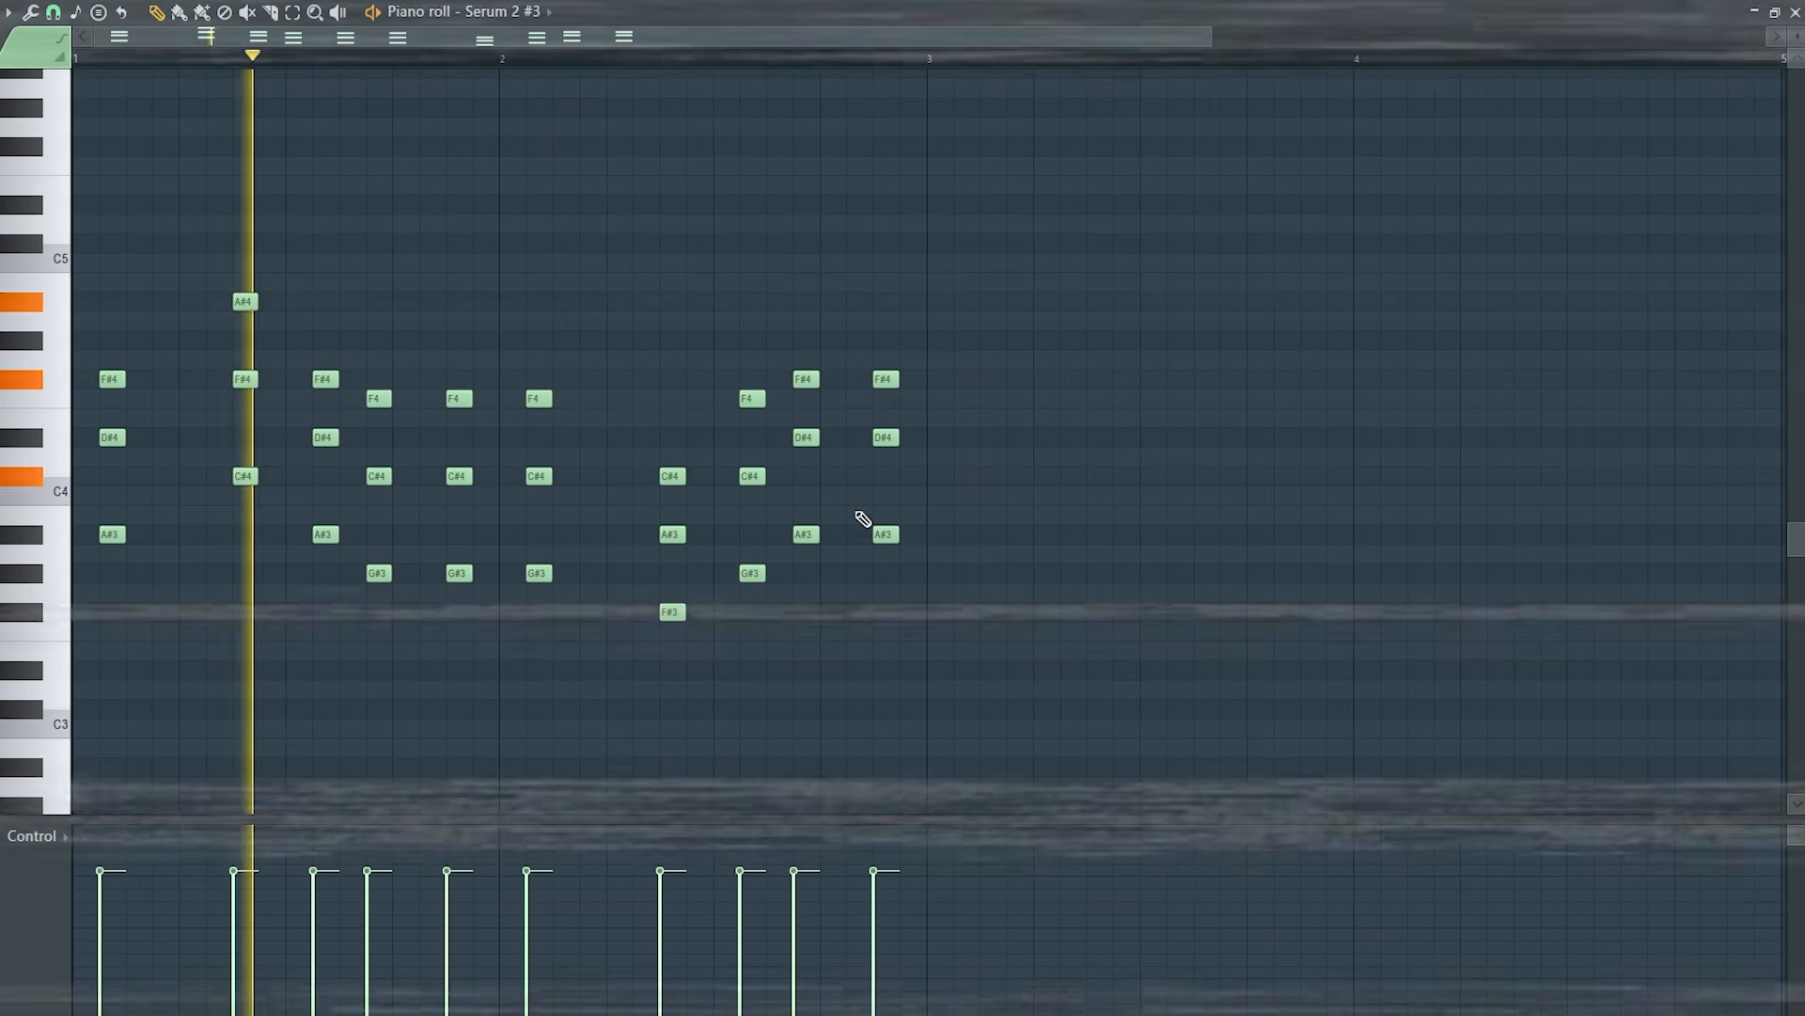
pyautogui.press('space')
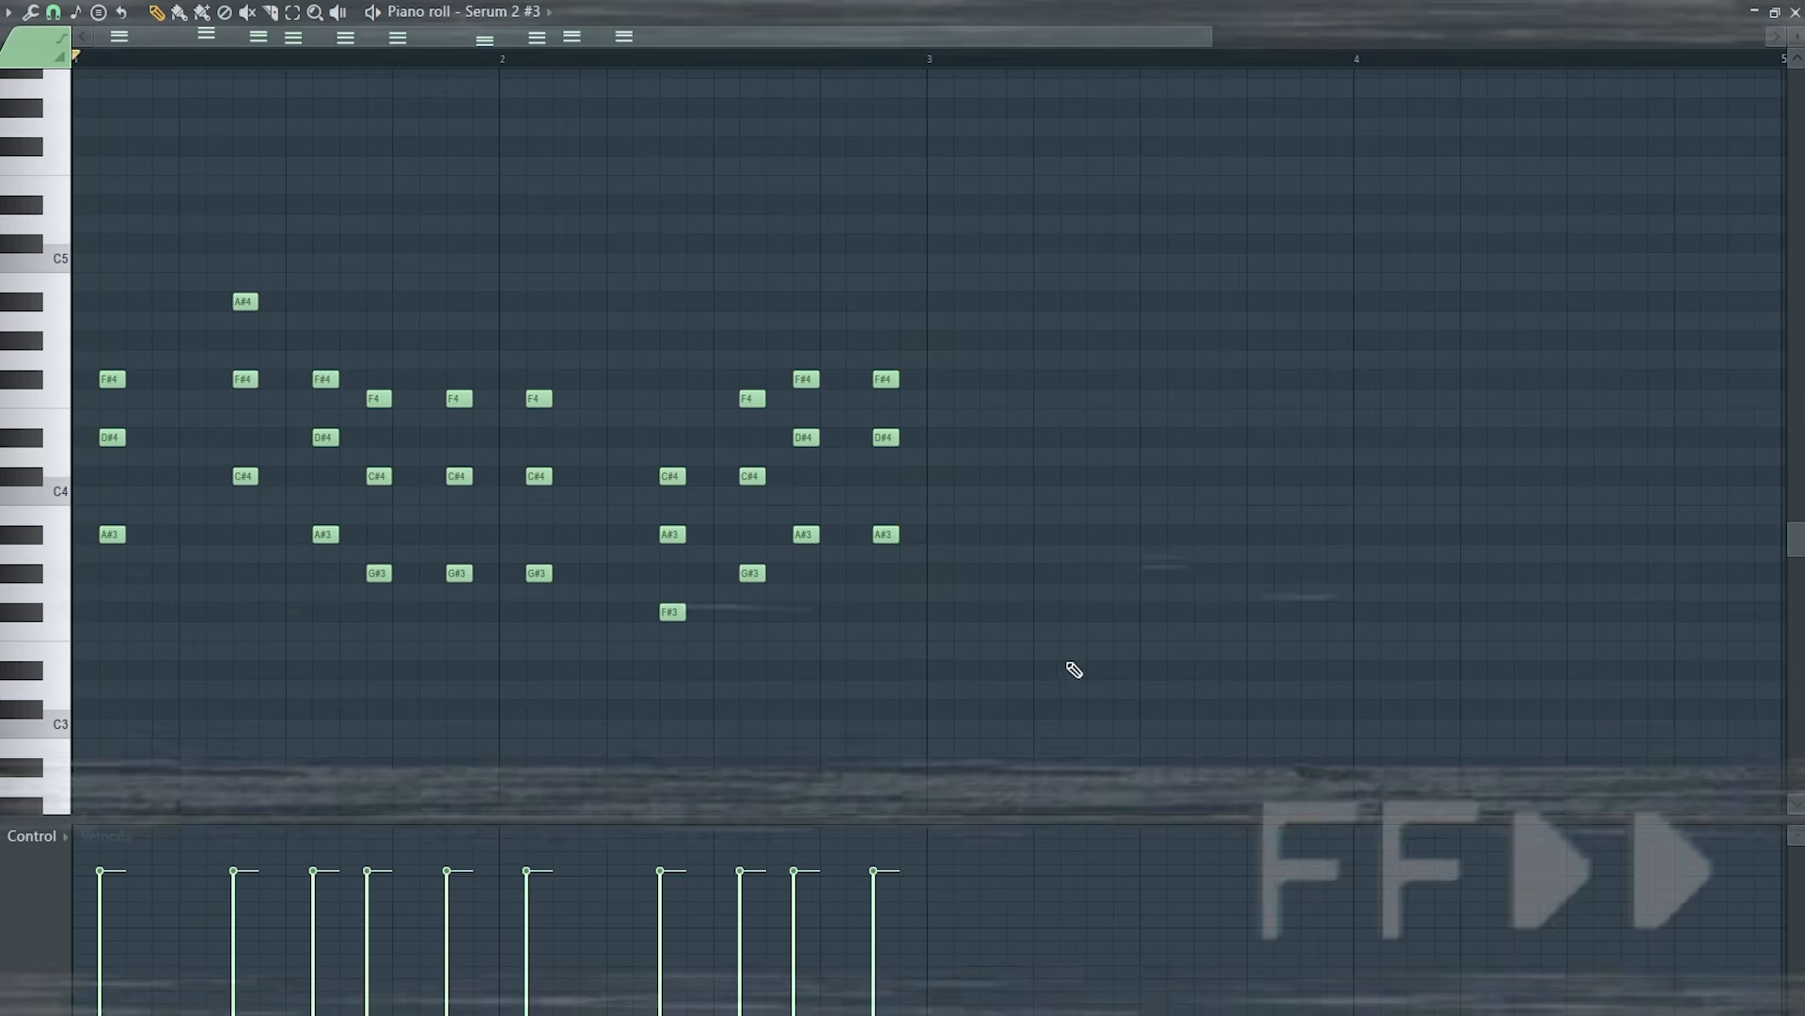
# Duplicate the two-bar chord pattern, align the copy with bars 3 and 4, and audition all four bars.
pyautogui.moveTo(1069, 676); pyautogui.dragTo(92, 263)
pyautogui.hotkey('ctrl', 'b')
pyautogui.moveTo(911, 534); pyautogui.dragTo(964, 534)
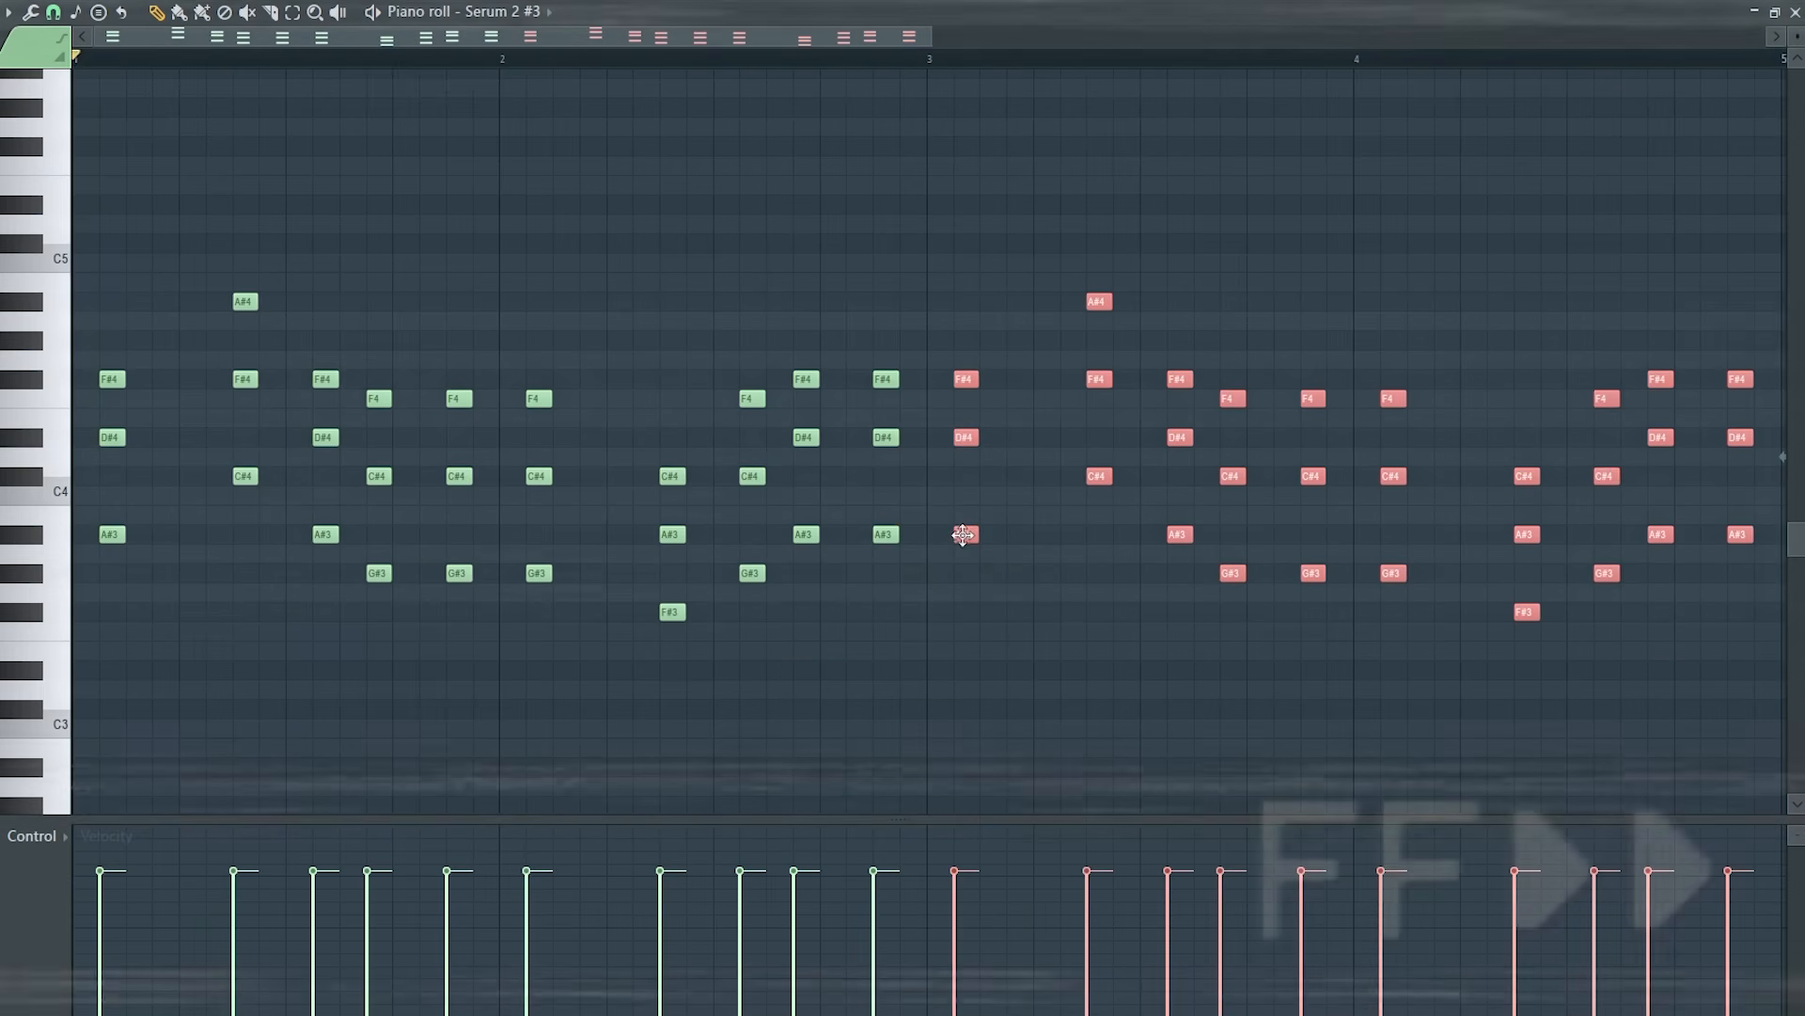
pyautogui.keyDown('ctrl'); pyautogui.click(988, 670); pyautogui.keyUp('ctrl')
pyautogui.press('space')
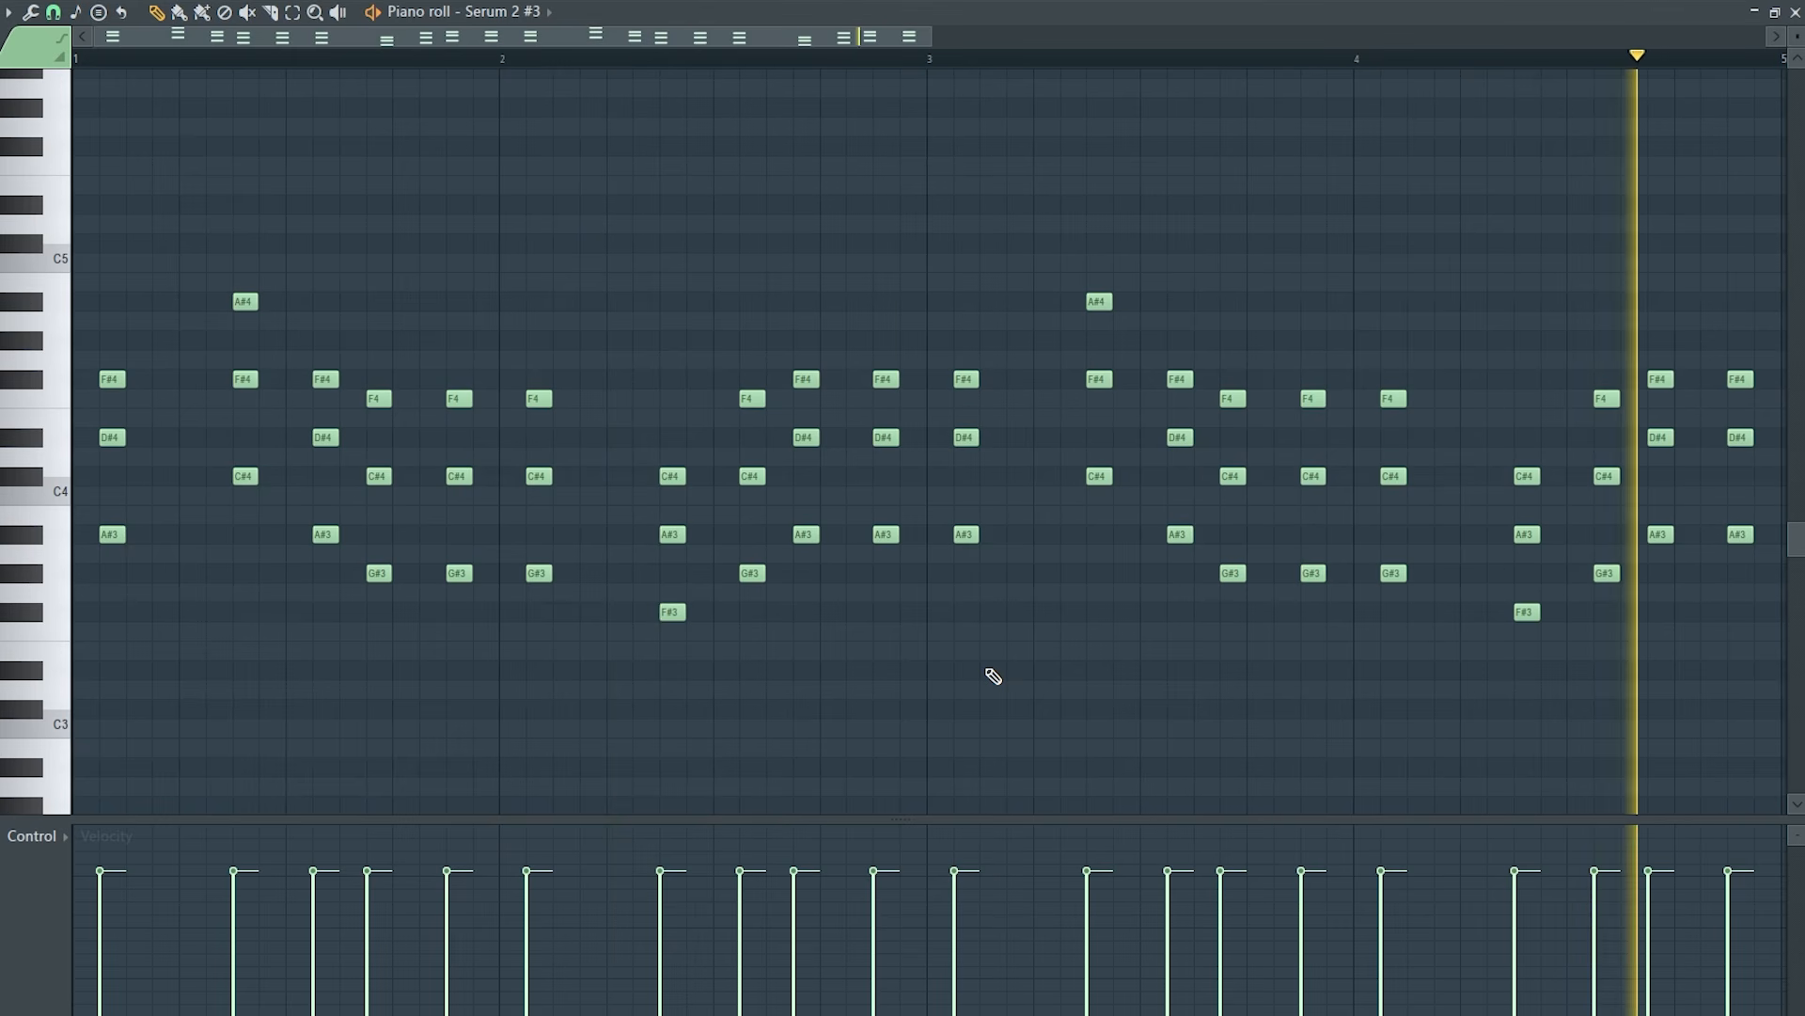
# Lower the Serum 2 #3 track's volume and cut its lows using Fruity Parametric EQ 2's 20Hz + 18kHz cut preset with band 1 raised into the bass range.
pyautogui.moveTo(474, 540); pyautogui.dragTo(474, 745)
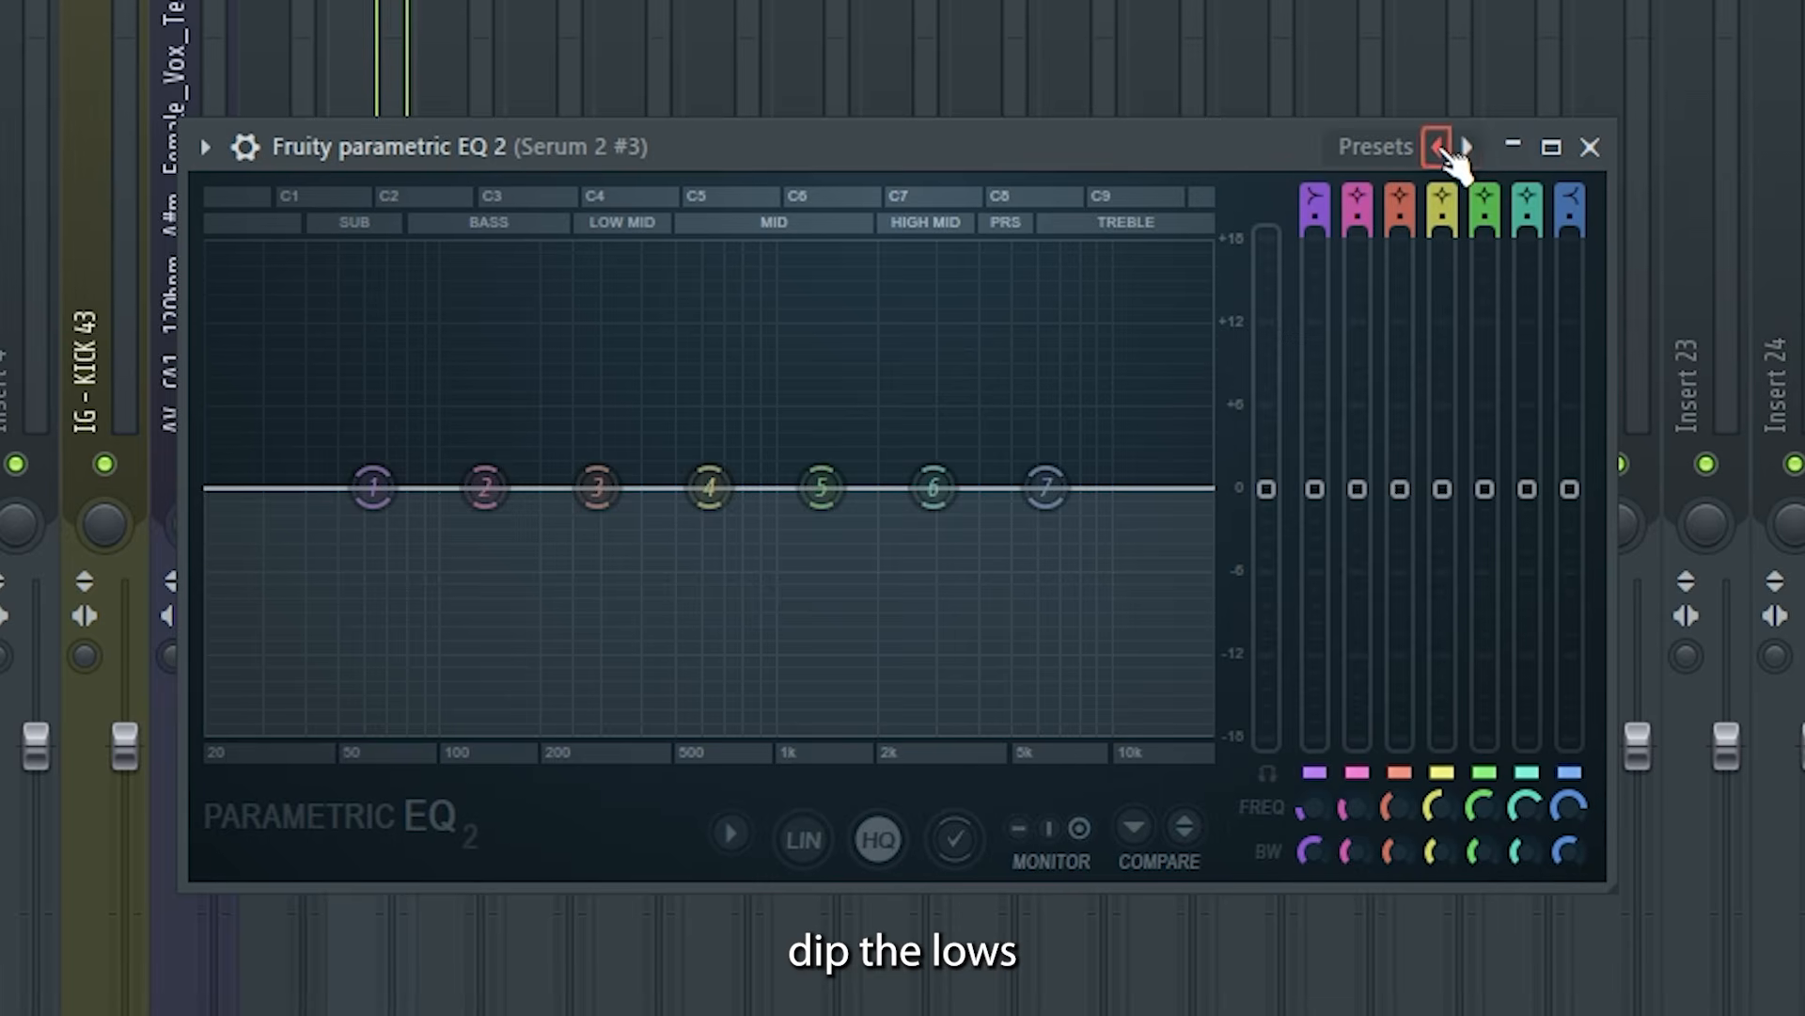
pyautogui.click(1470, 142)
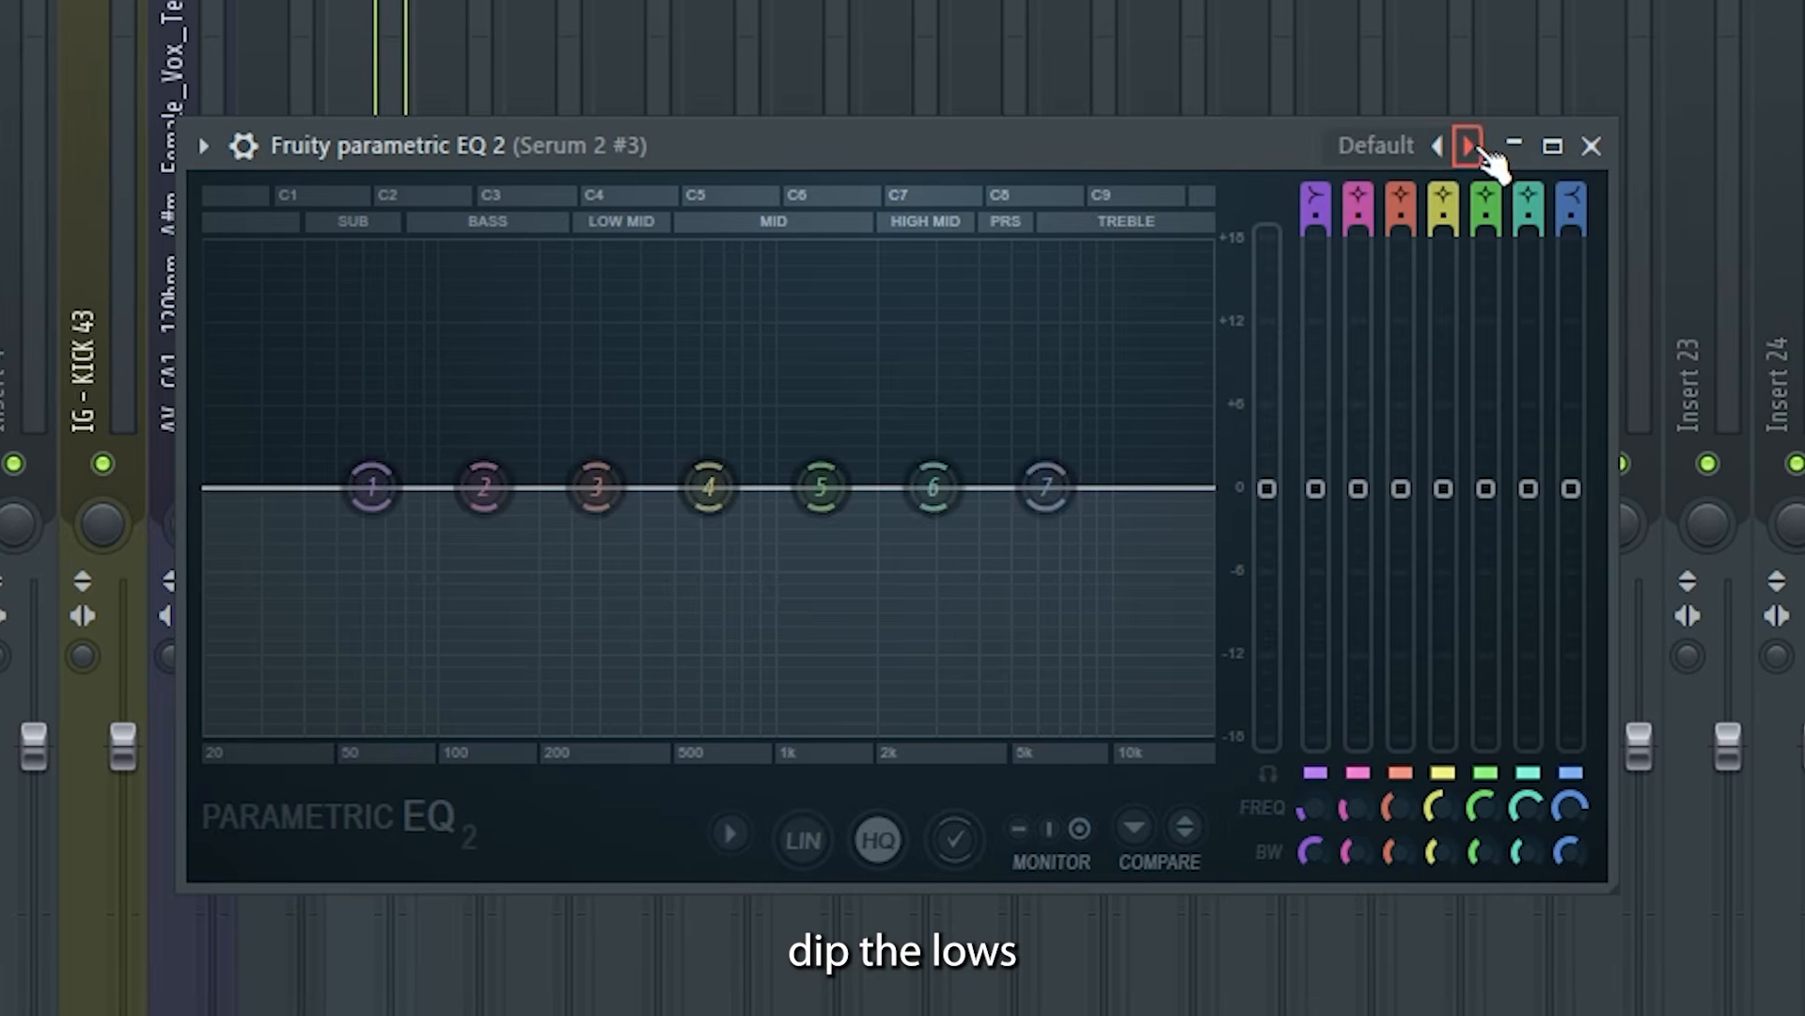
pyautogui.click(1469, 143)
pyautogui.moveTo(381, 486); pyautogui.dragTo(531, 485)
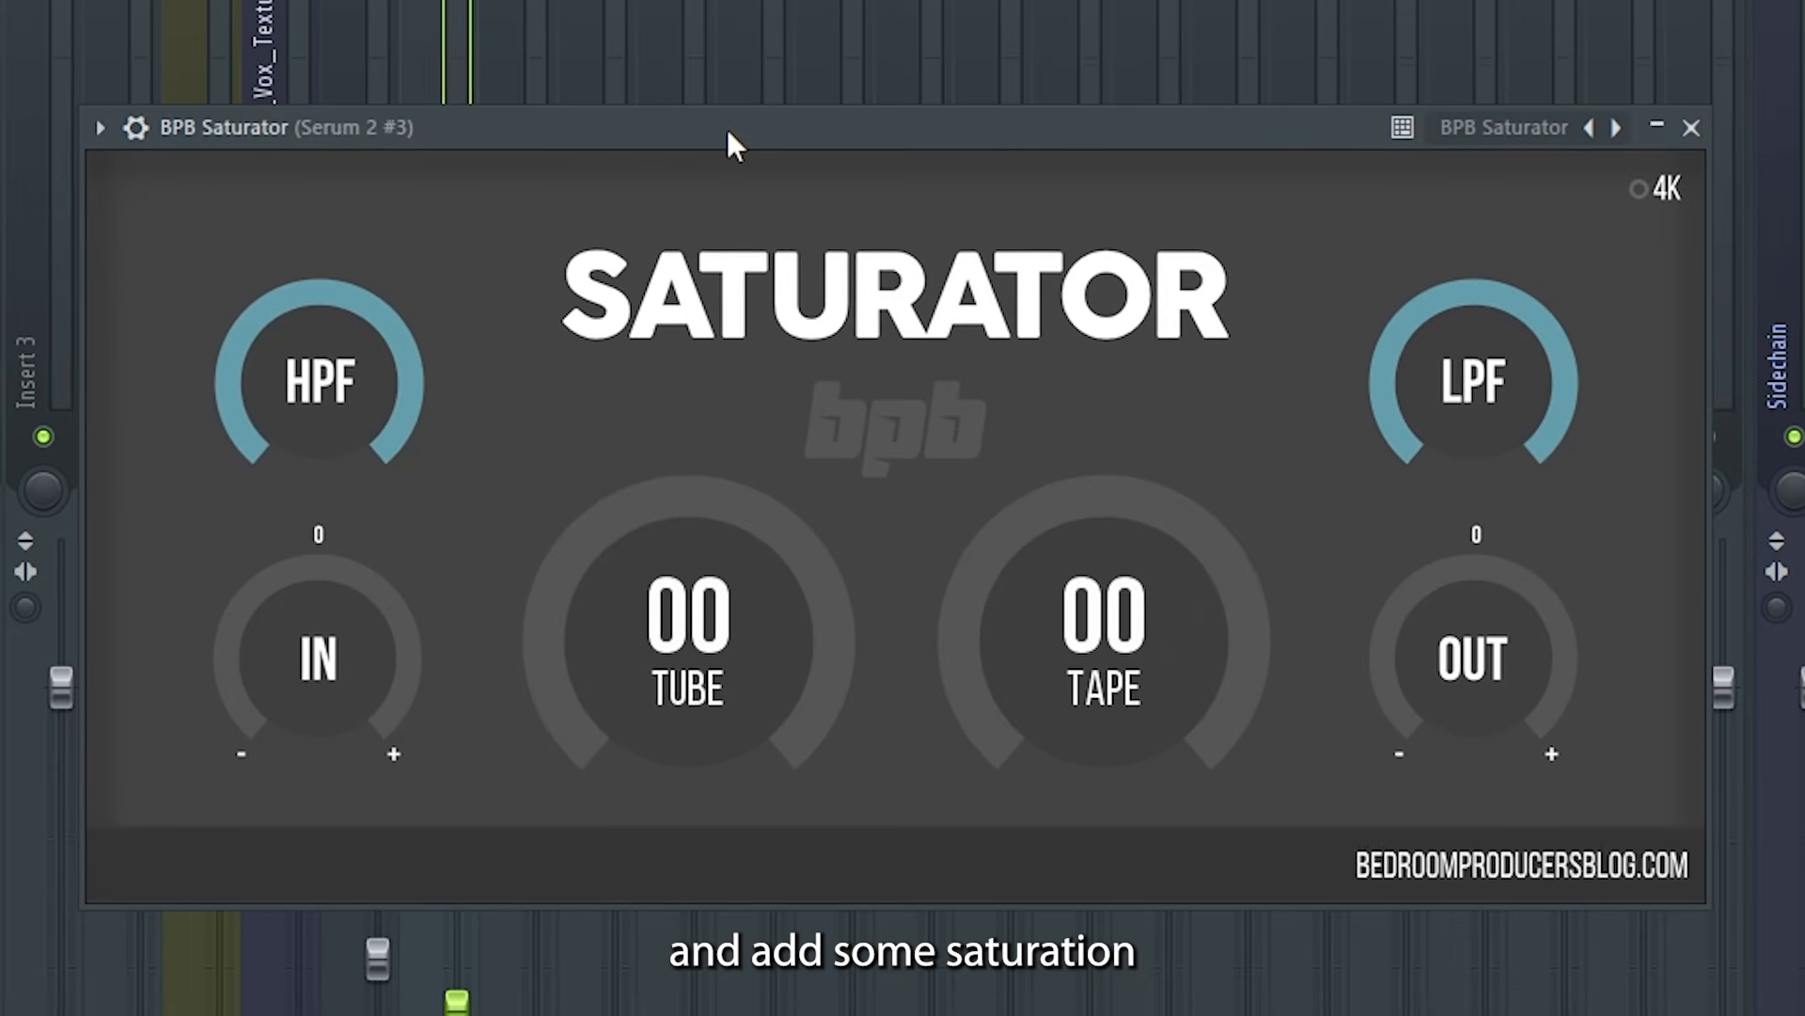
# Add tape saturation to the Serum 2 #3 chords with BPB Saturator.
pyautogui.moveTo(1055, 640); pyautogui.dragTo(1117, 649)
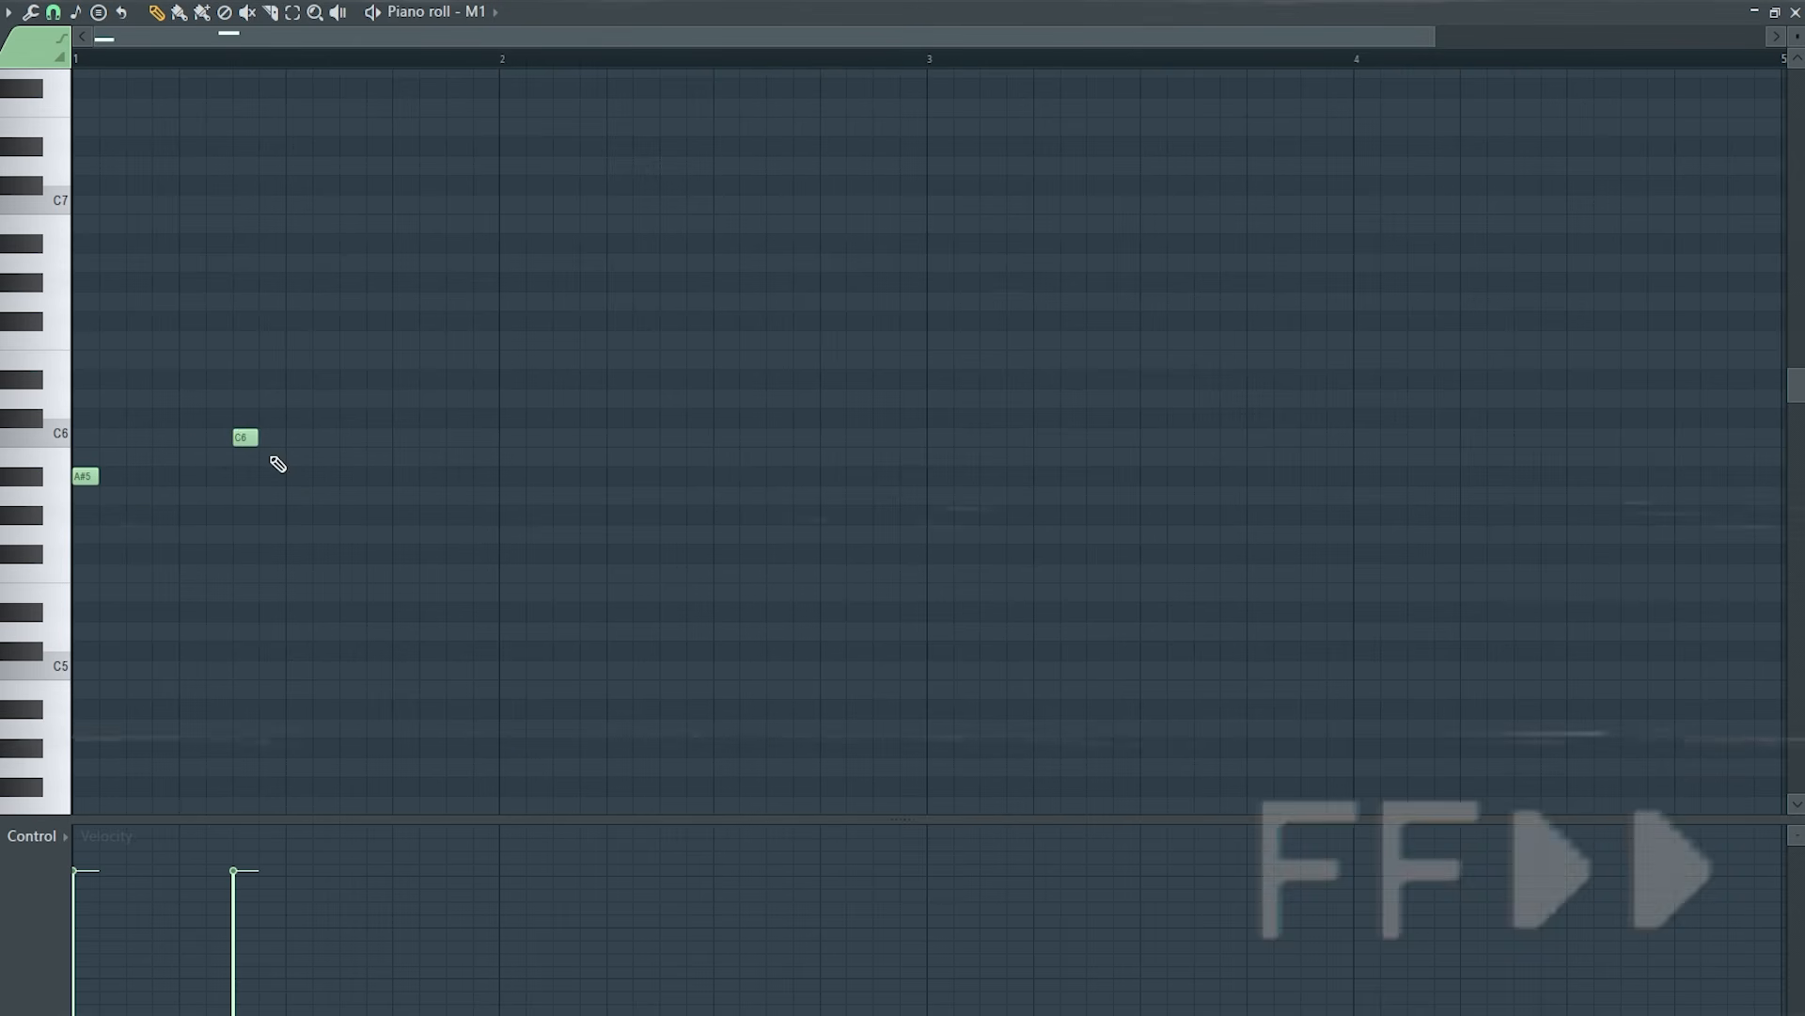
# Continue the M1 melody with C6 on step 1 and A#5 on step 7 of bar 2, and audition it.
pyautogui.press('space')
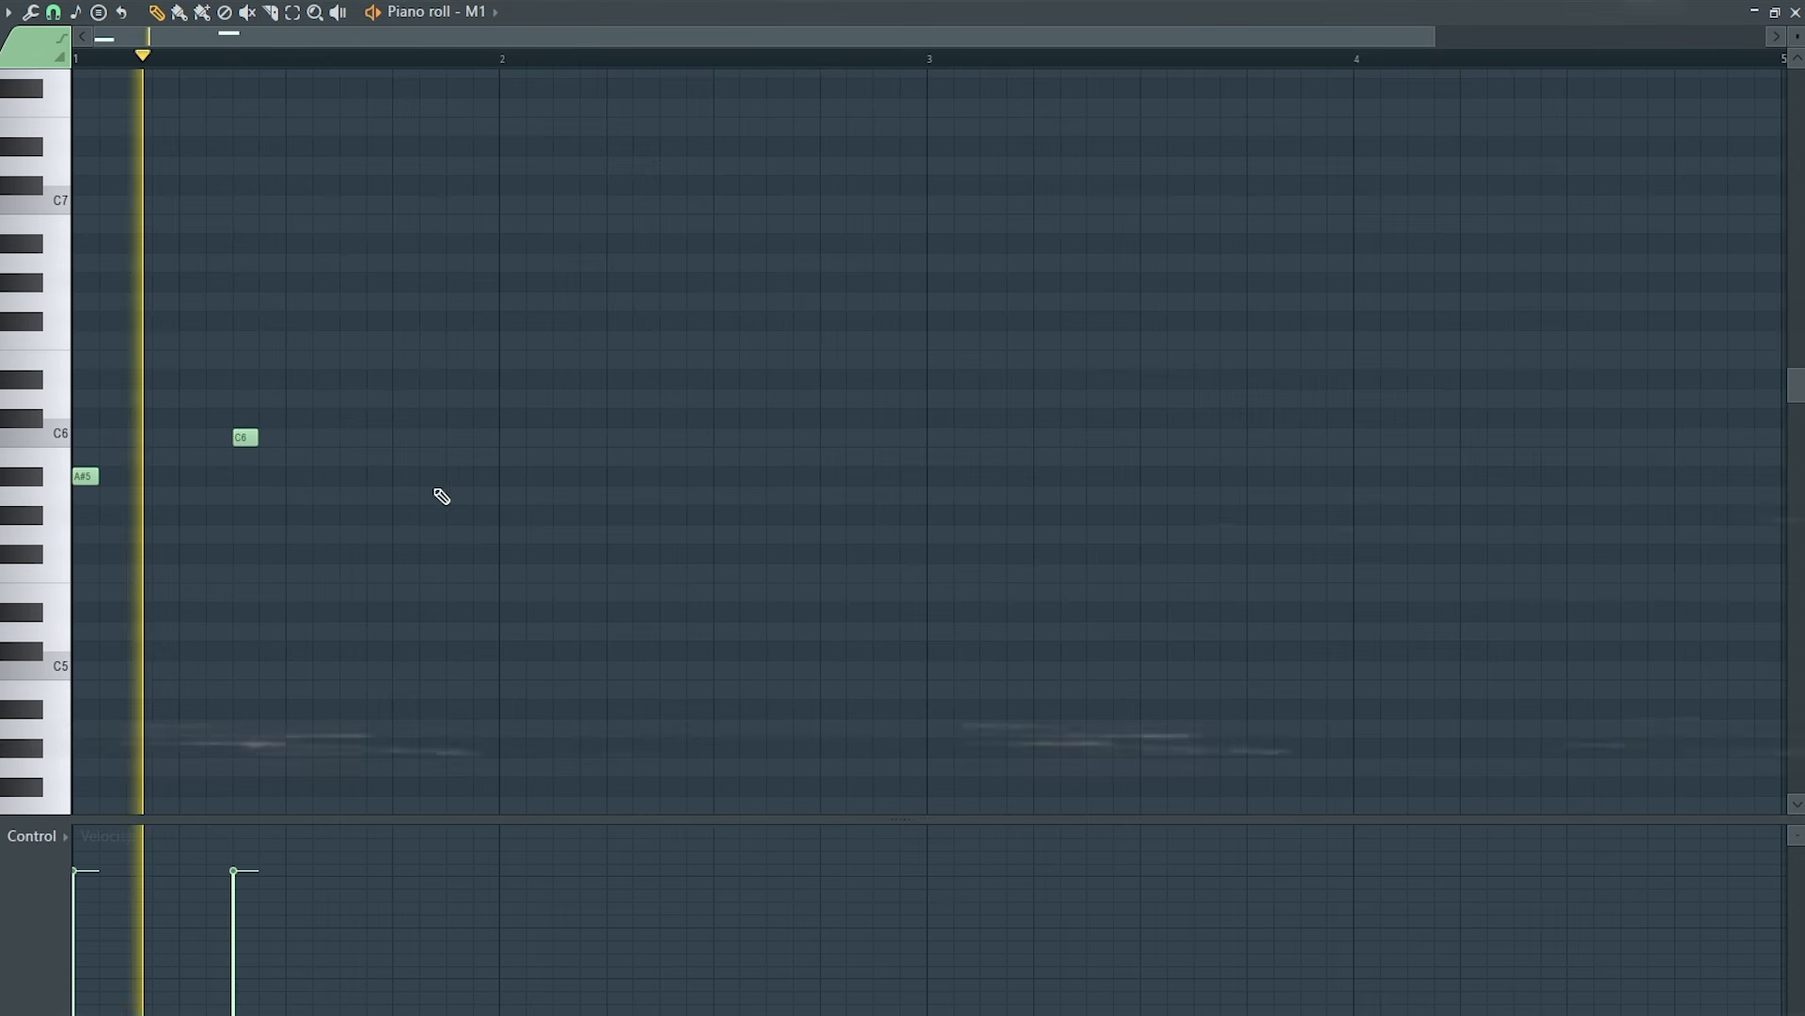
pyautogui.click(508, 436)
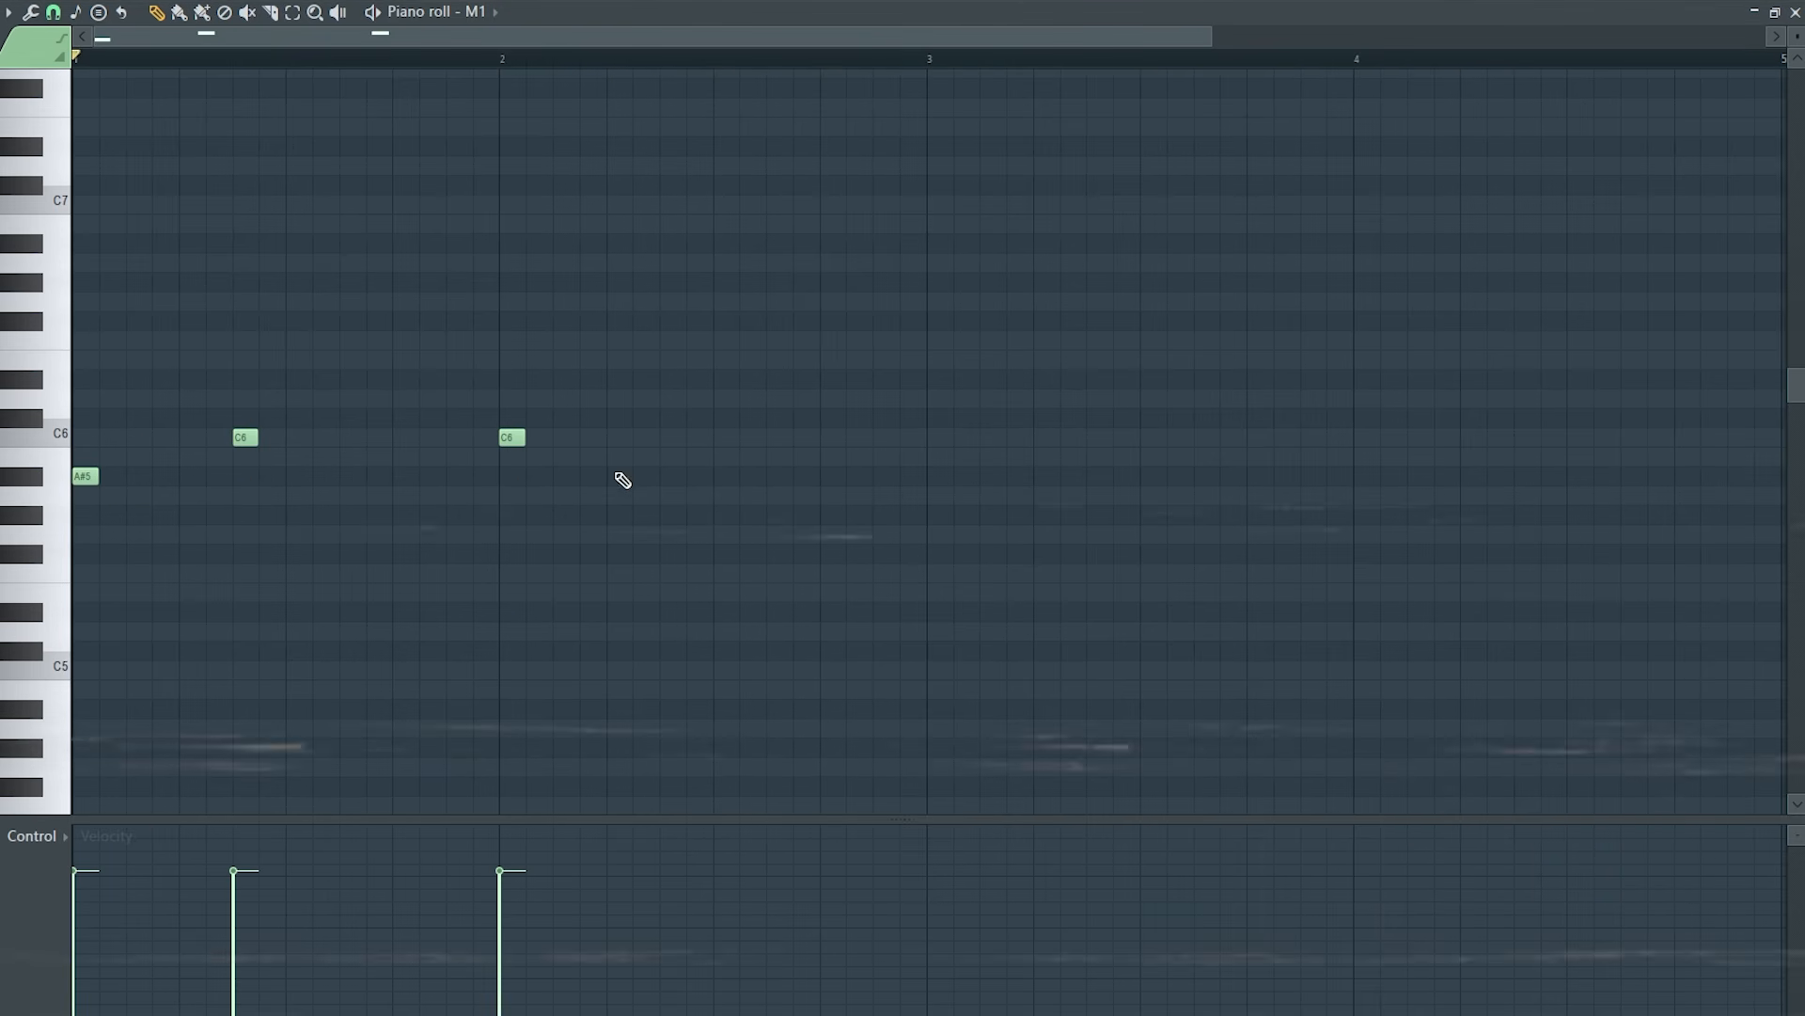
pyautogui.click(670, 476)
pyautogui.press('space')
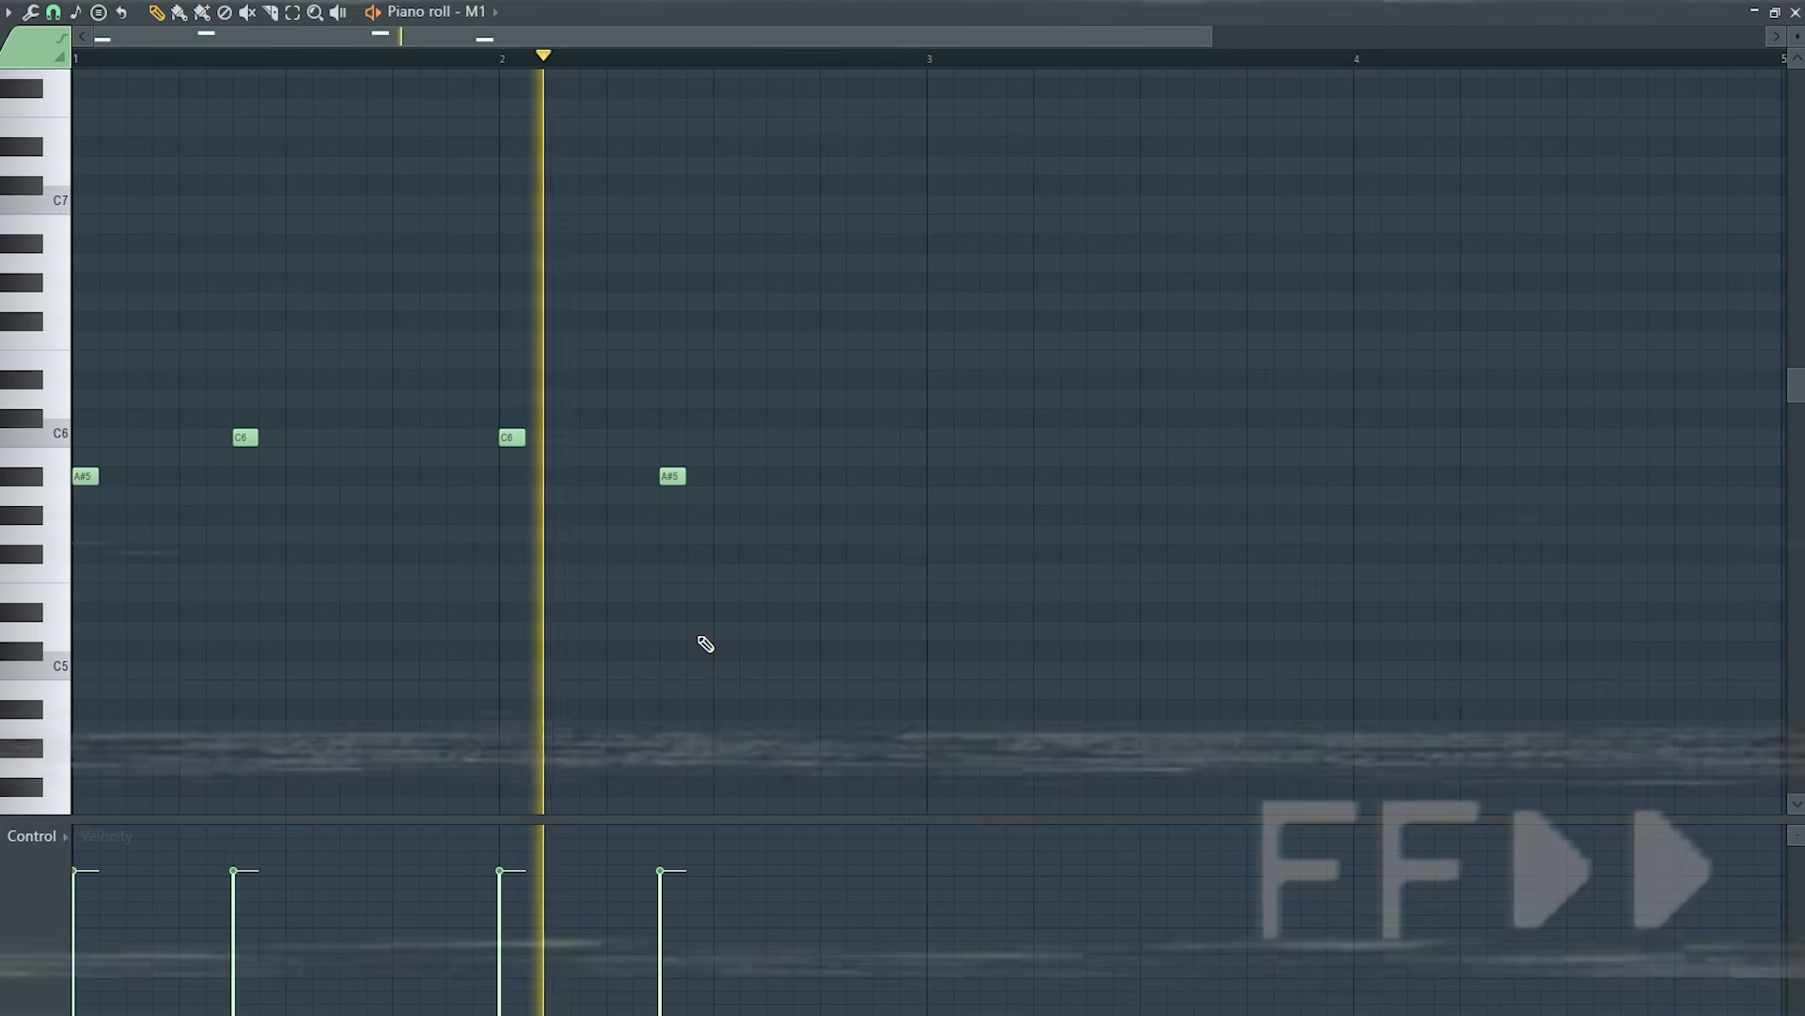
pyautogui.press('space')
# Duplicate the two-bar M1 melody into bars 3 and 4 and return the playhead to the start.
pyautogui.moveTo(936, 60); pyautogui.dragTo(14, 256)
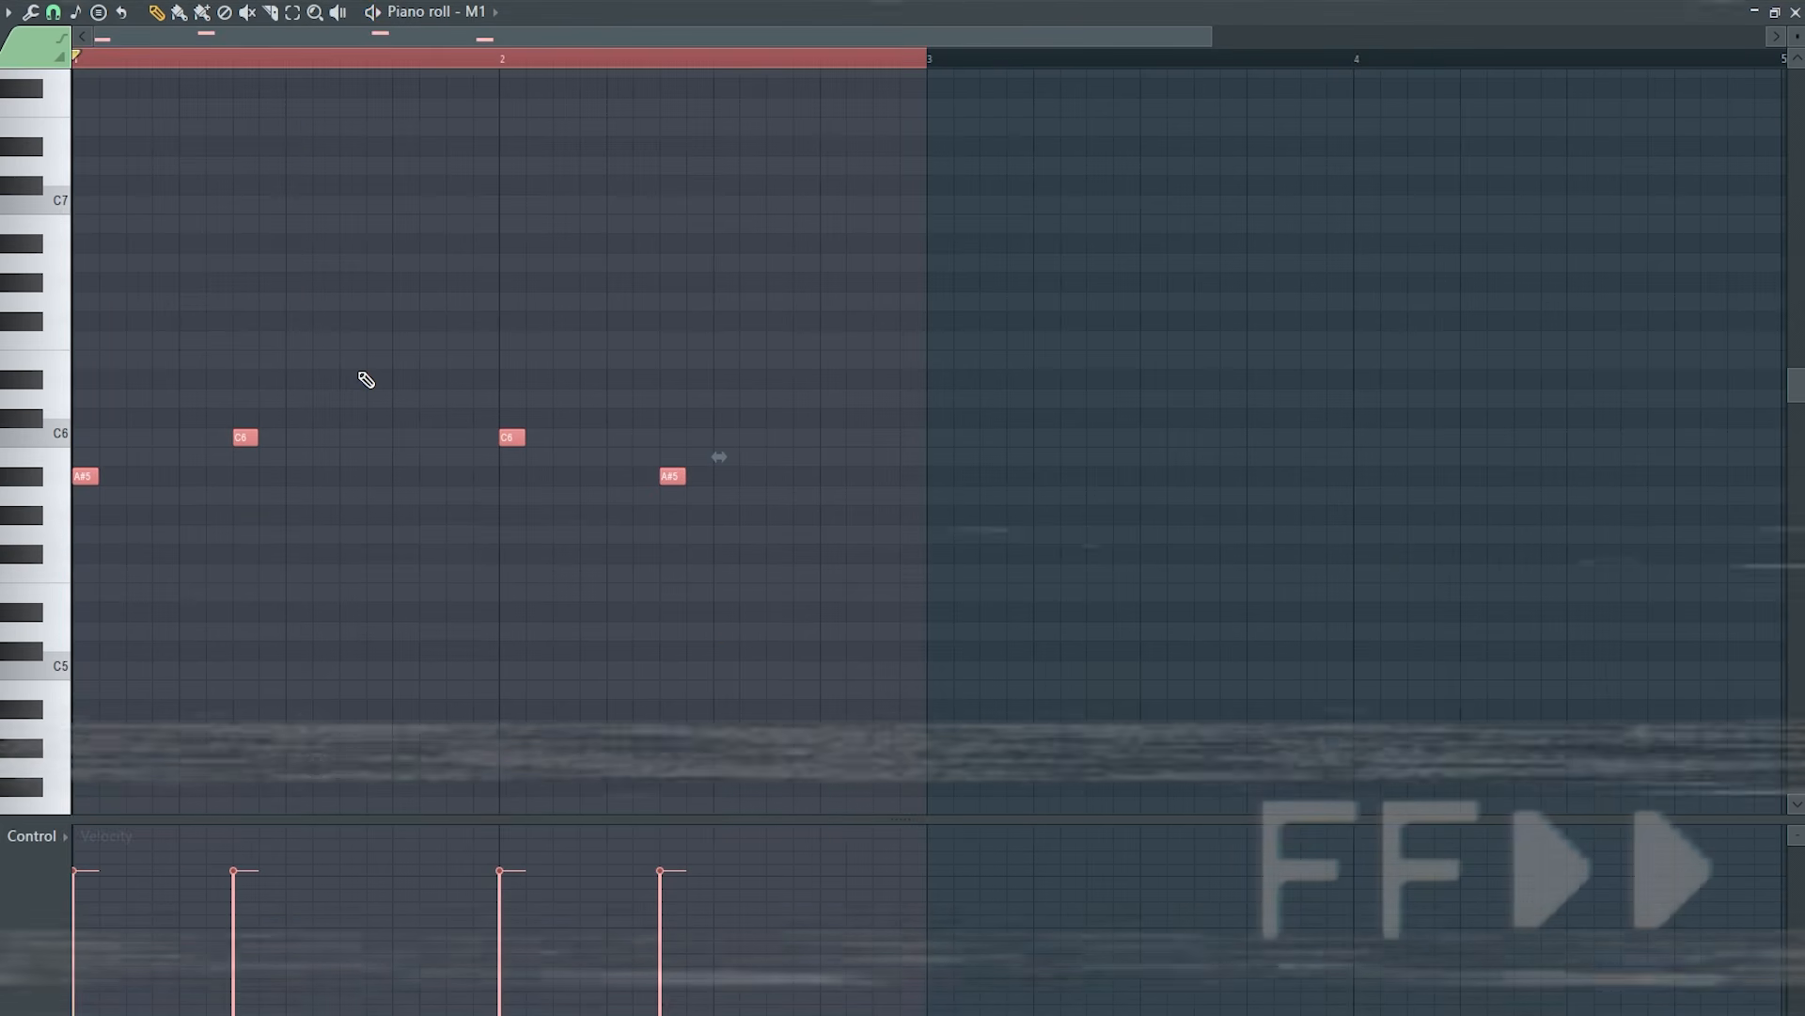
pyautogui.hotkey('ctrl', 'b')
pyautogui.click(931, 58)
pyautogui.click(74, 60)
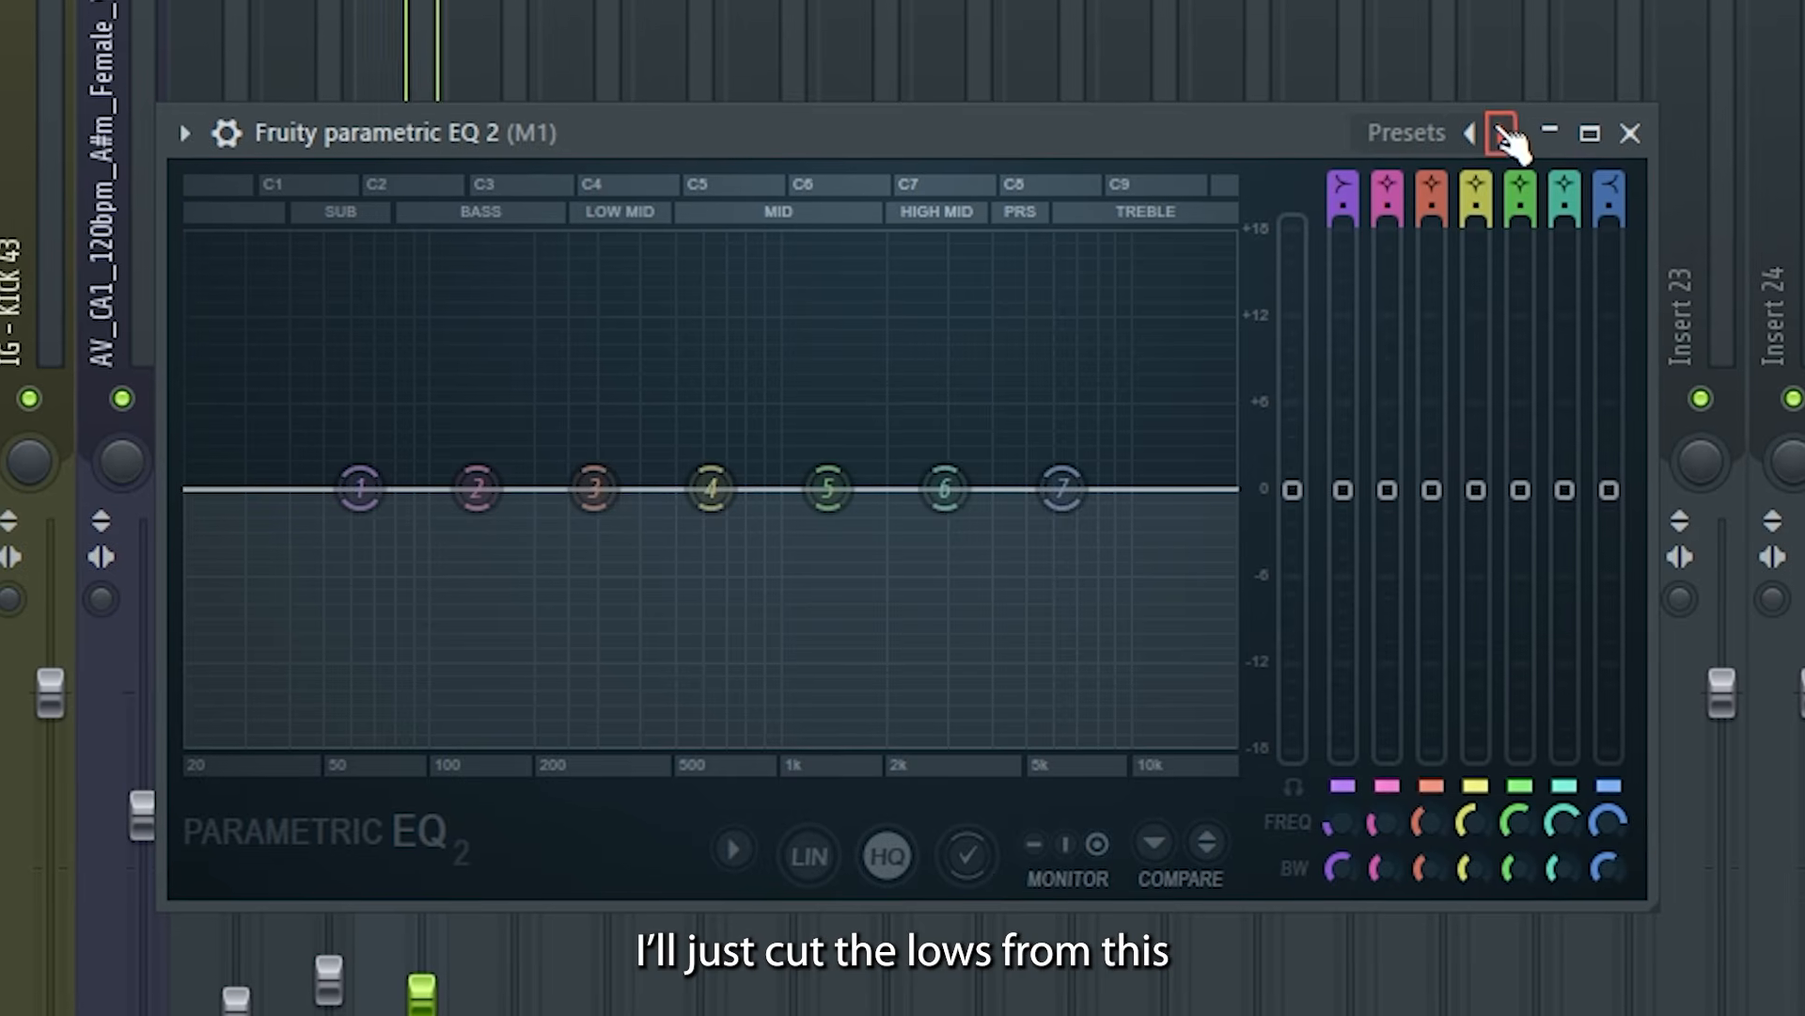
# Cut the lows of the M1 track by loading the 20Hz + 18kHz cut EQ preset and moving its low-cut band up into the low mids.
pyautogui.click(1502, 132)
pyautogui.click(1501, 132)
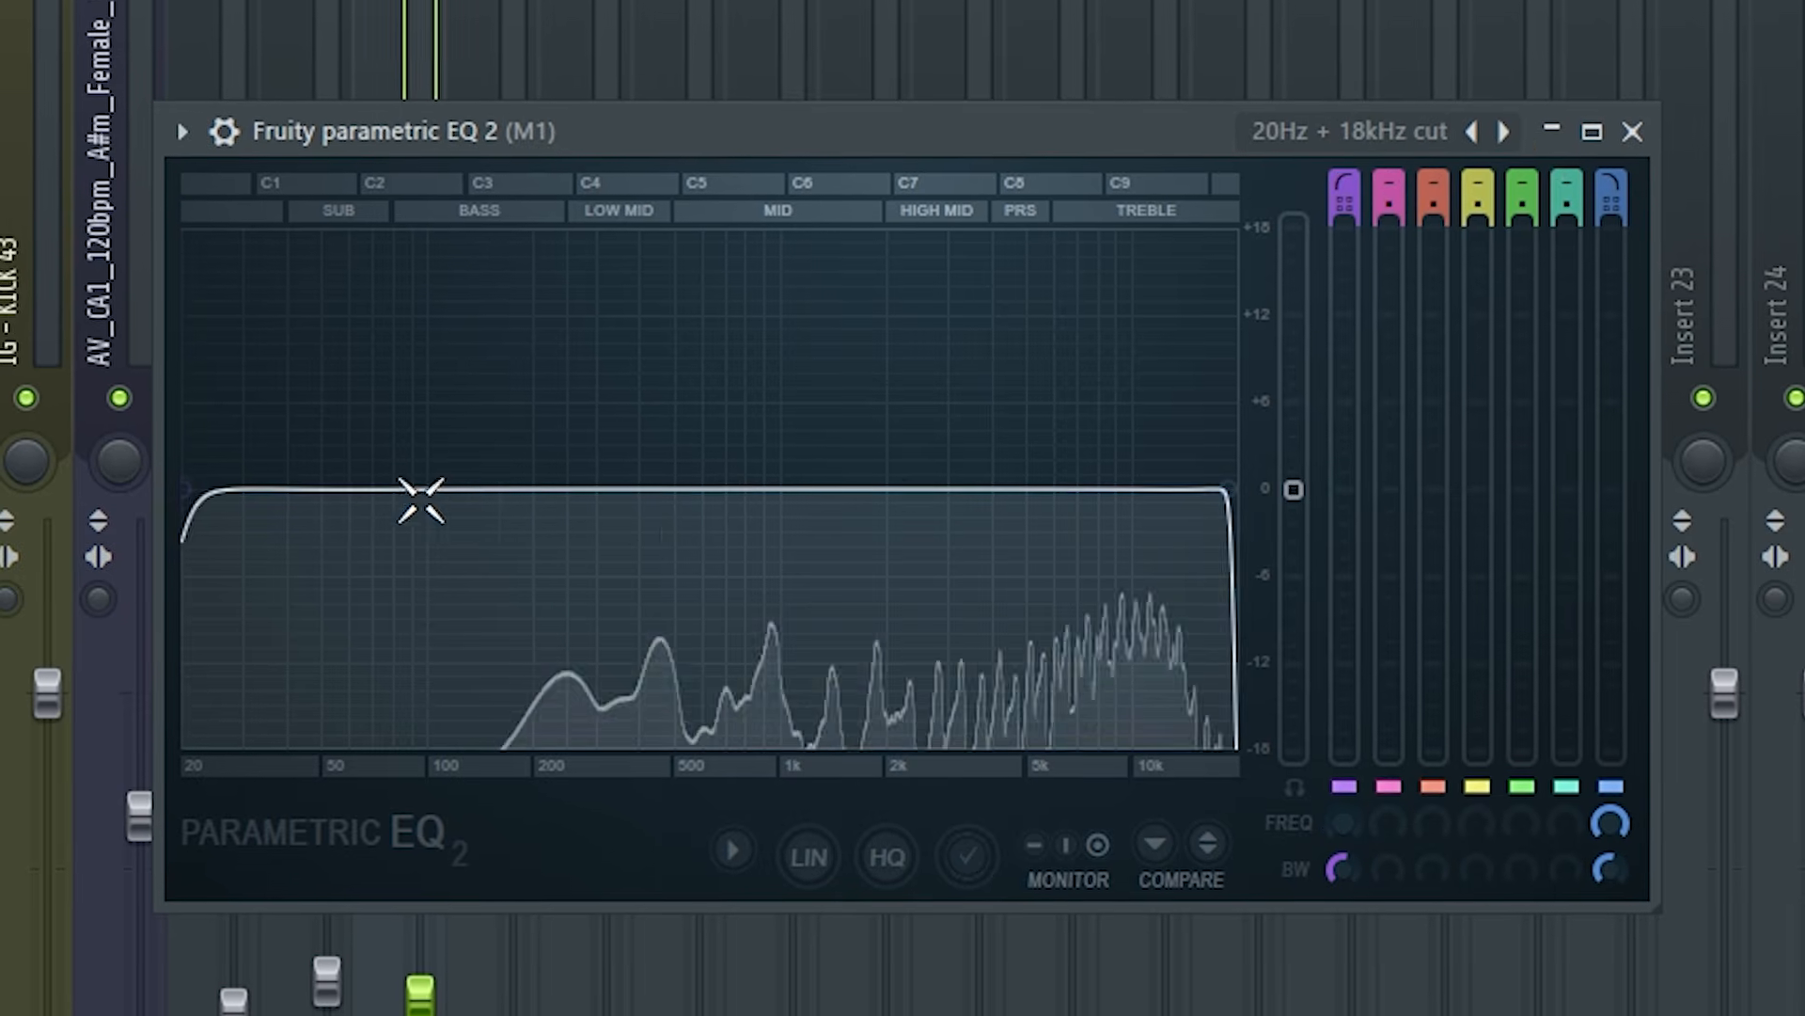
pyautogui.moveTo(189, 487); pyautogui.dragTo(607, 487)
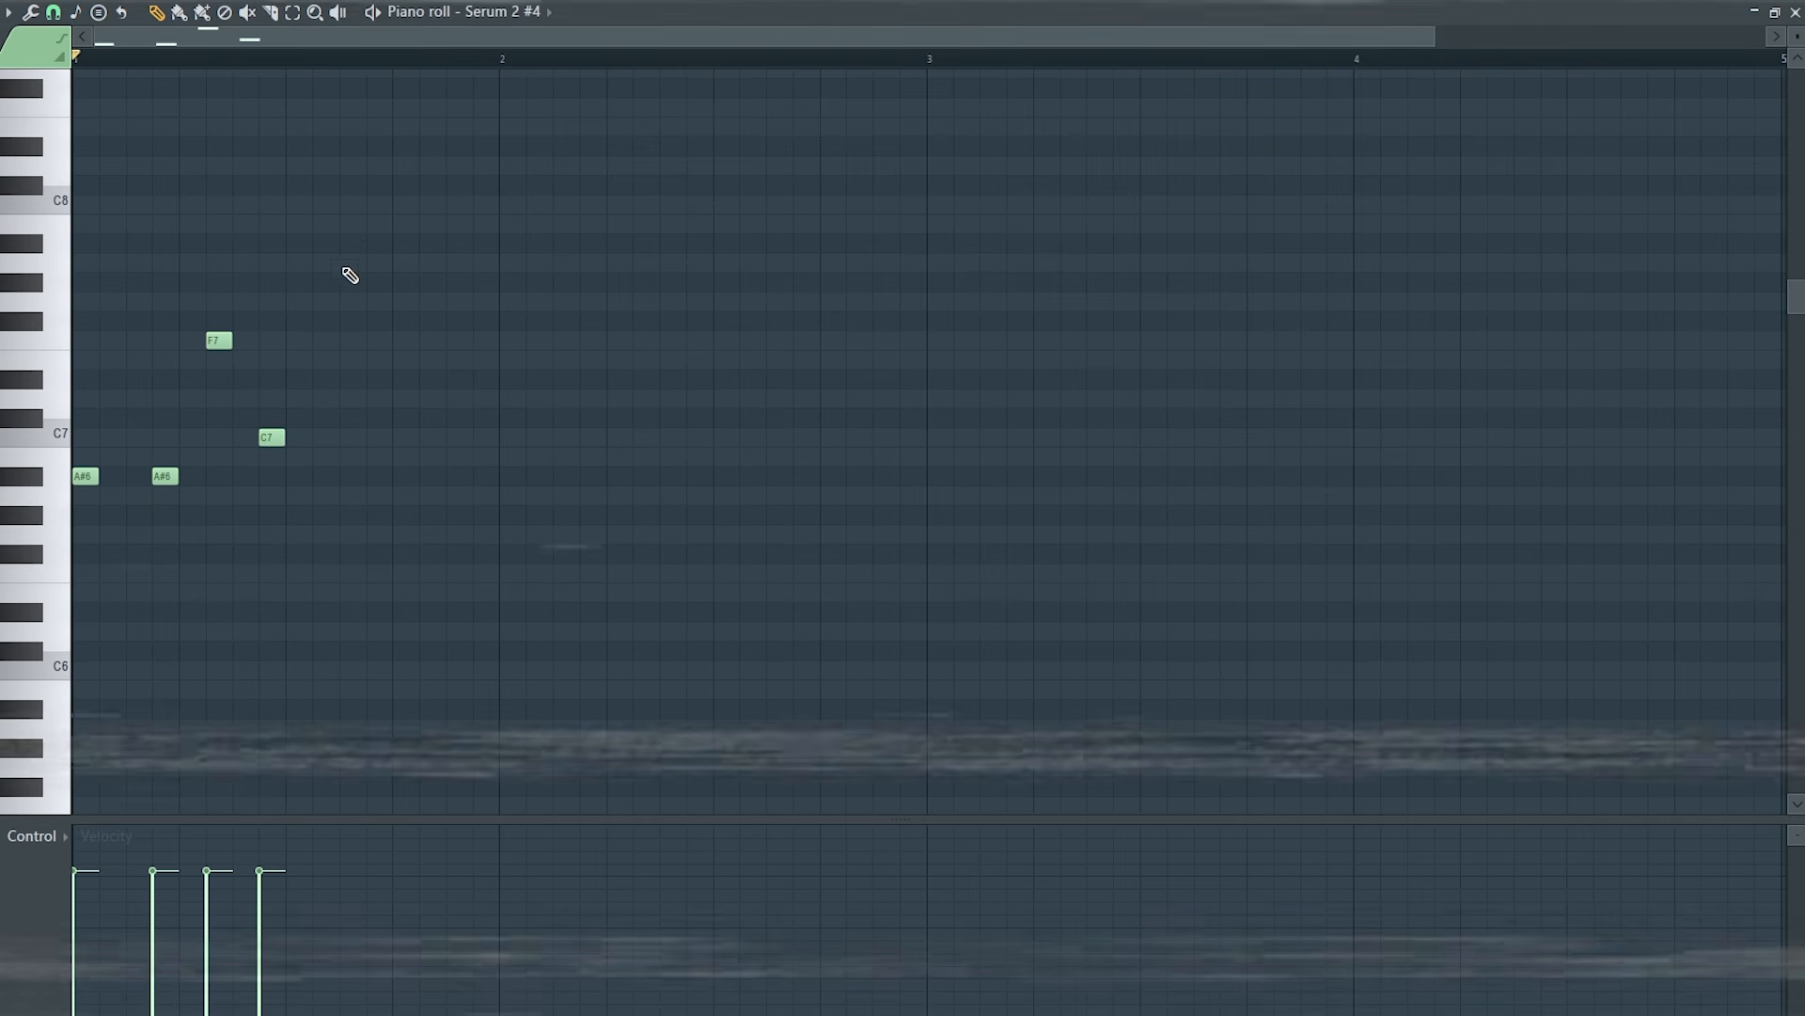
# Continue the Serum 2 #4 melody with C#7 on steps 13 and 15, then G#6, G#6, C7 and A#6 on steps 1, 4, 6 and 8 of bar 2, and audition.
pyautogui.click(404, 417)
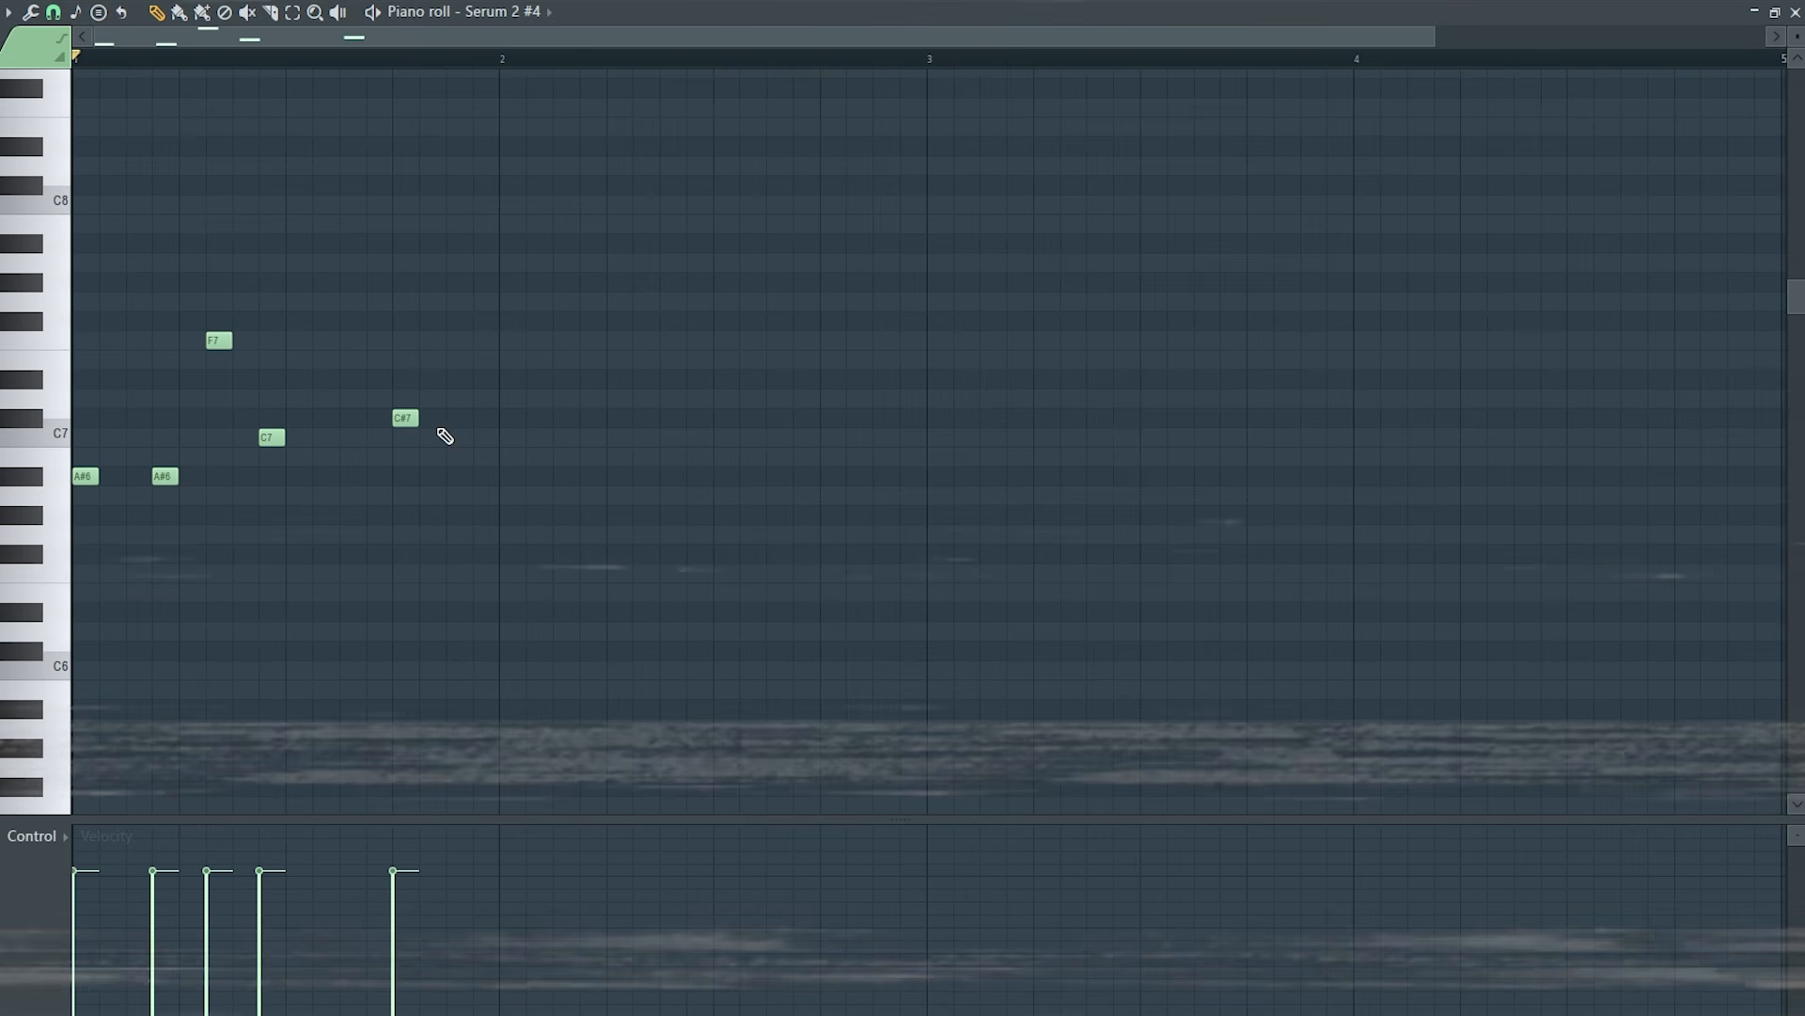
pyautogui.click(458, 418)
pyautogui.click(510, 514)
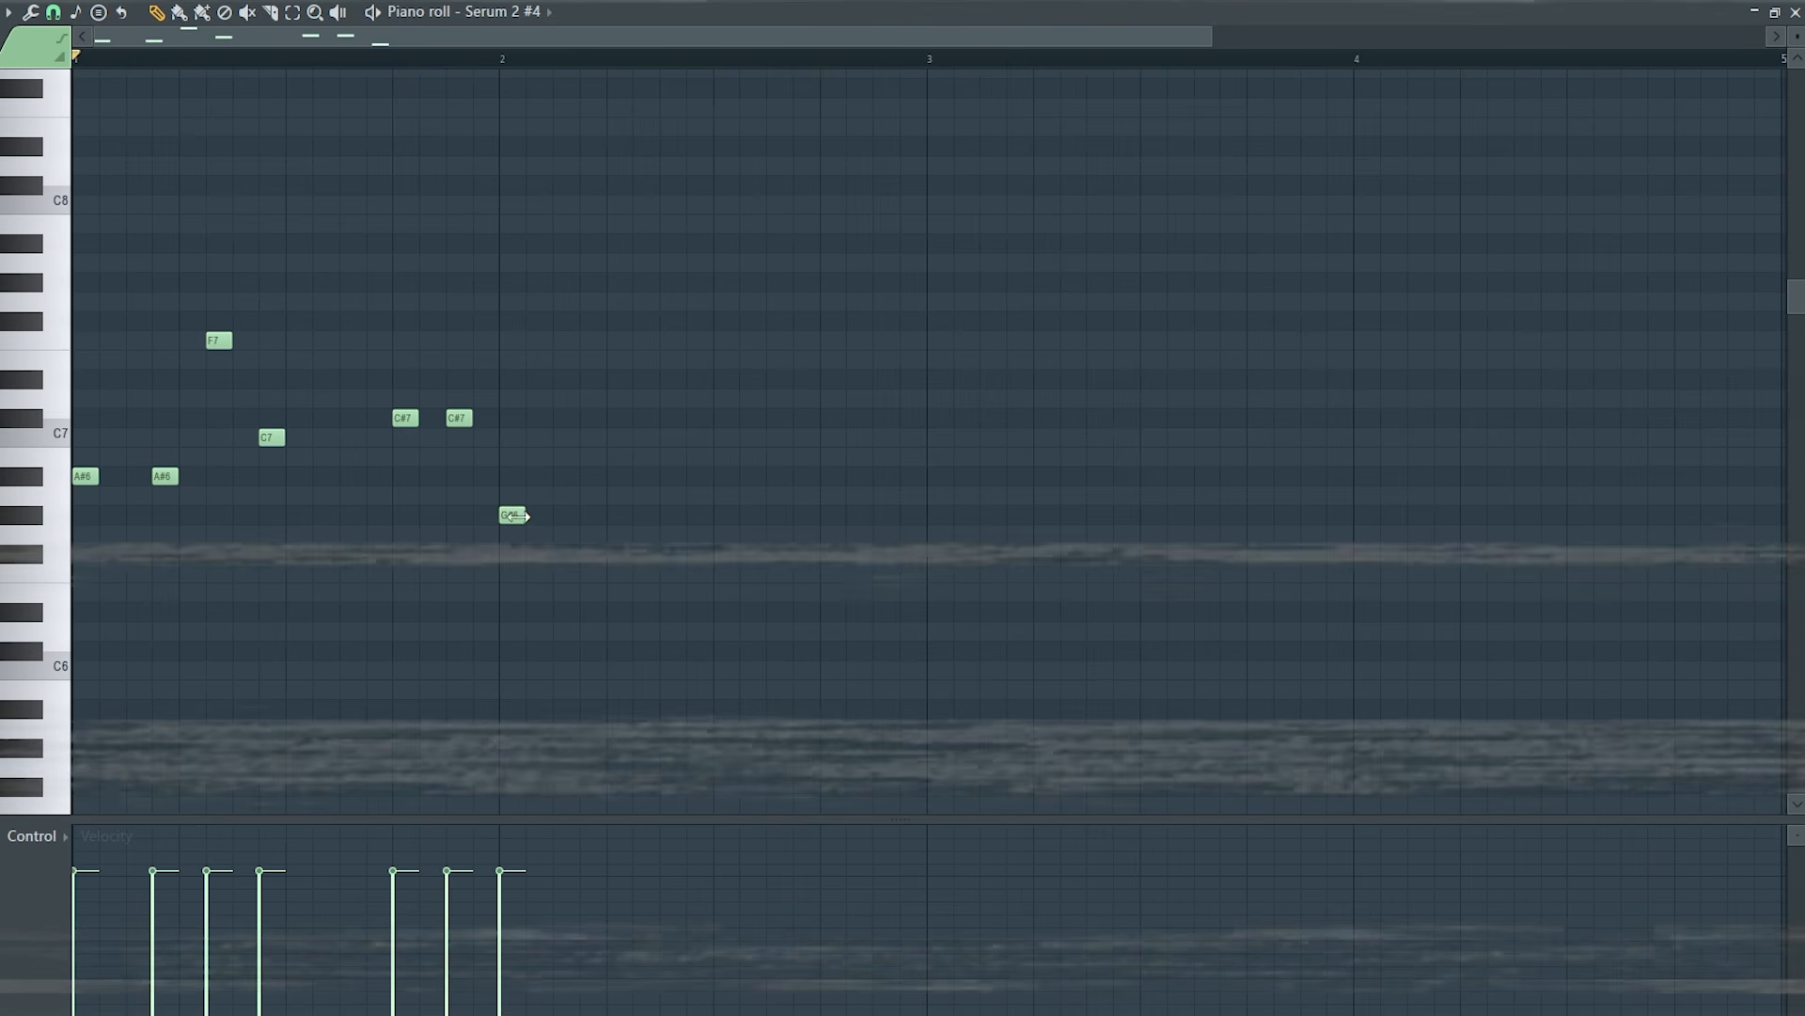
pyautogui.click(592, 515)
pyautogui.click(645, 437)
pyautogui.click(699, 476)
pyautogui.press('space')
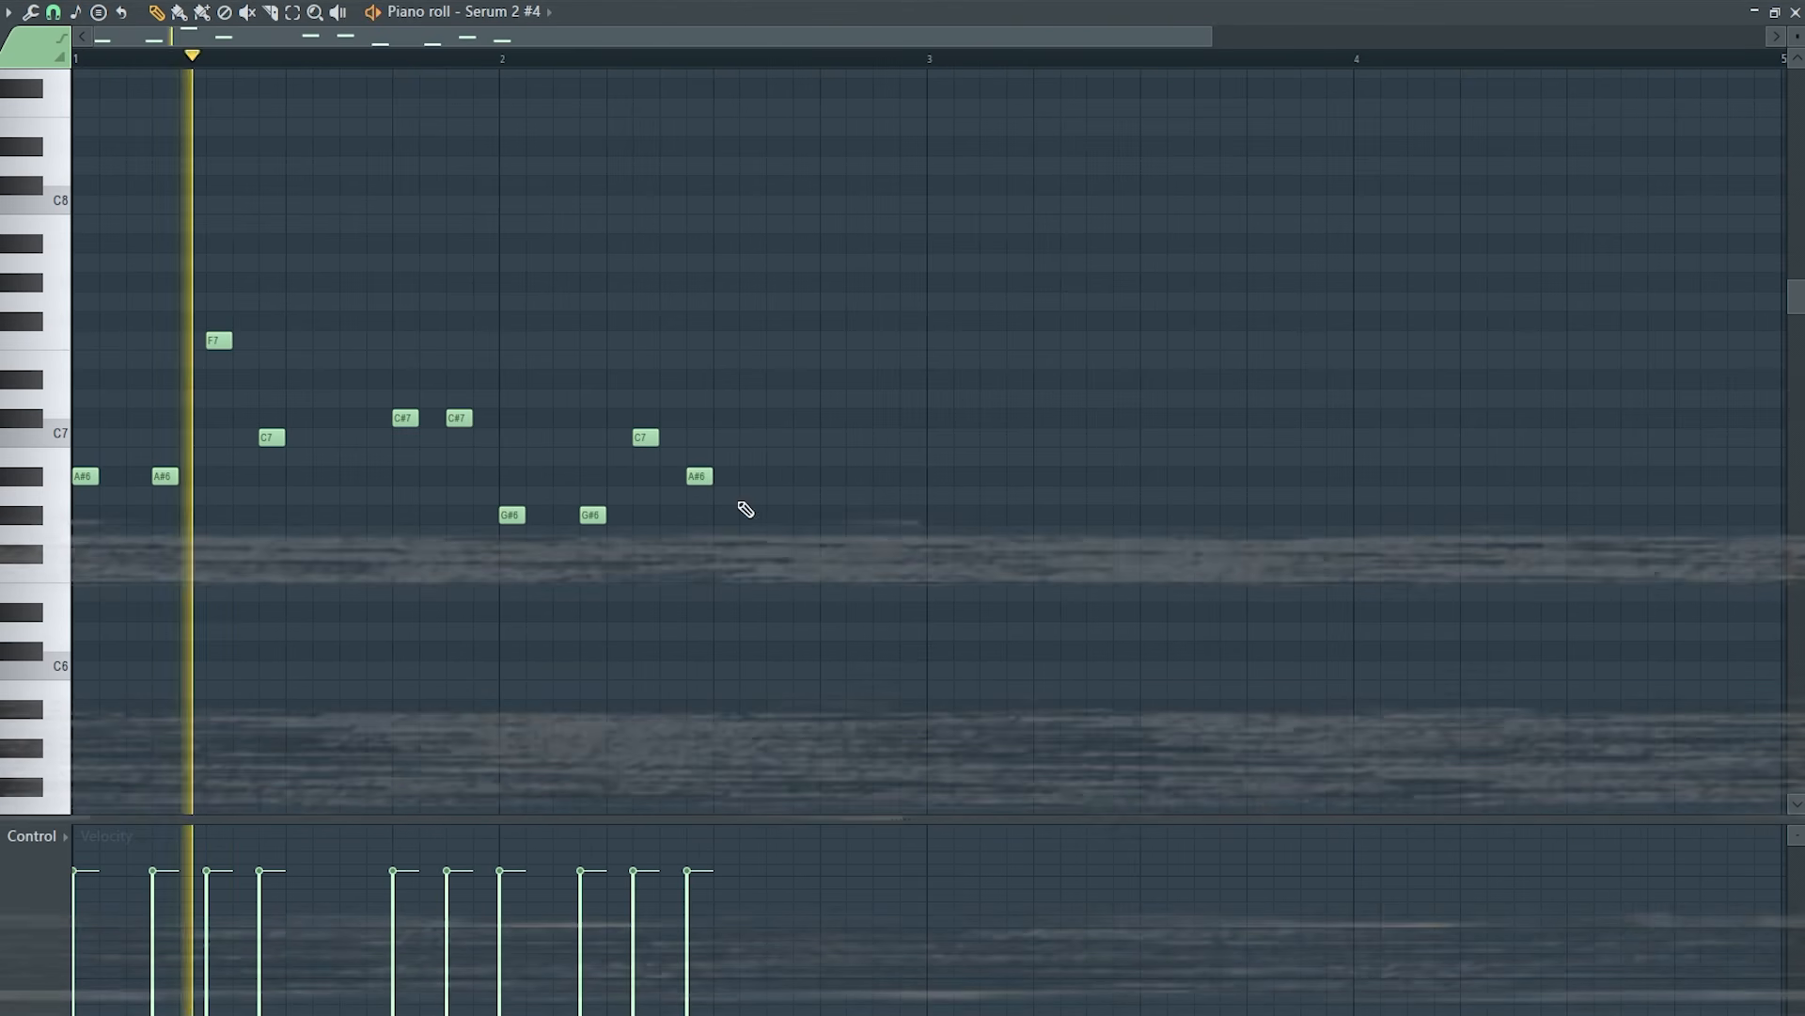
pyautogui.press('space')
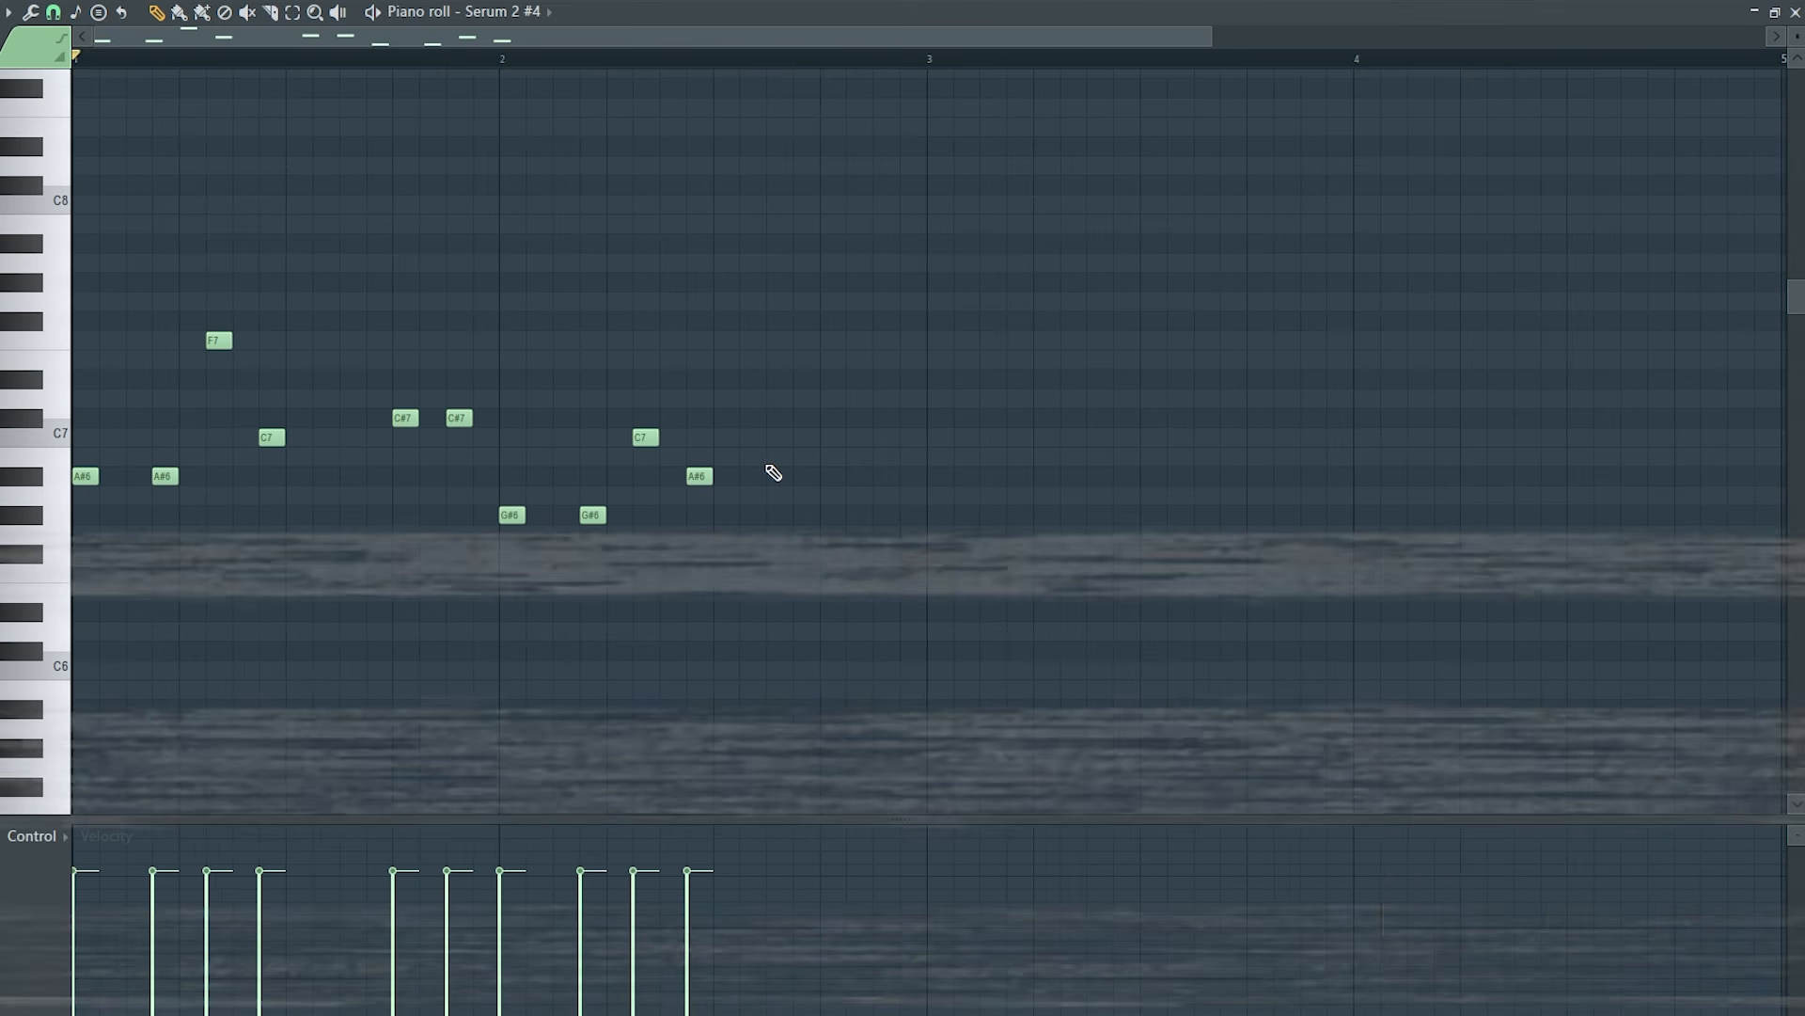
# Duplicate the two-bar Serum 2 #4 melody into bars 3 and 4, clear the selection and audition it.
pyautogui.moveTo(927, 60); pyautogui.dragTo(77, 160)
pyautogui.hotkey('ctrl', 'b')
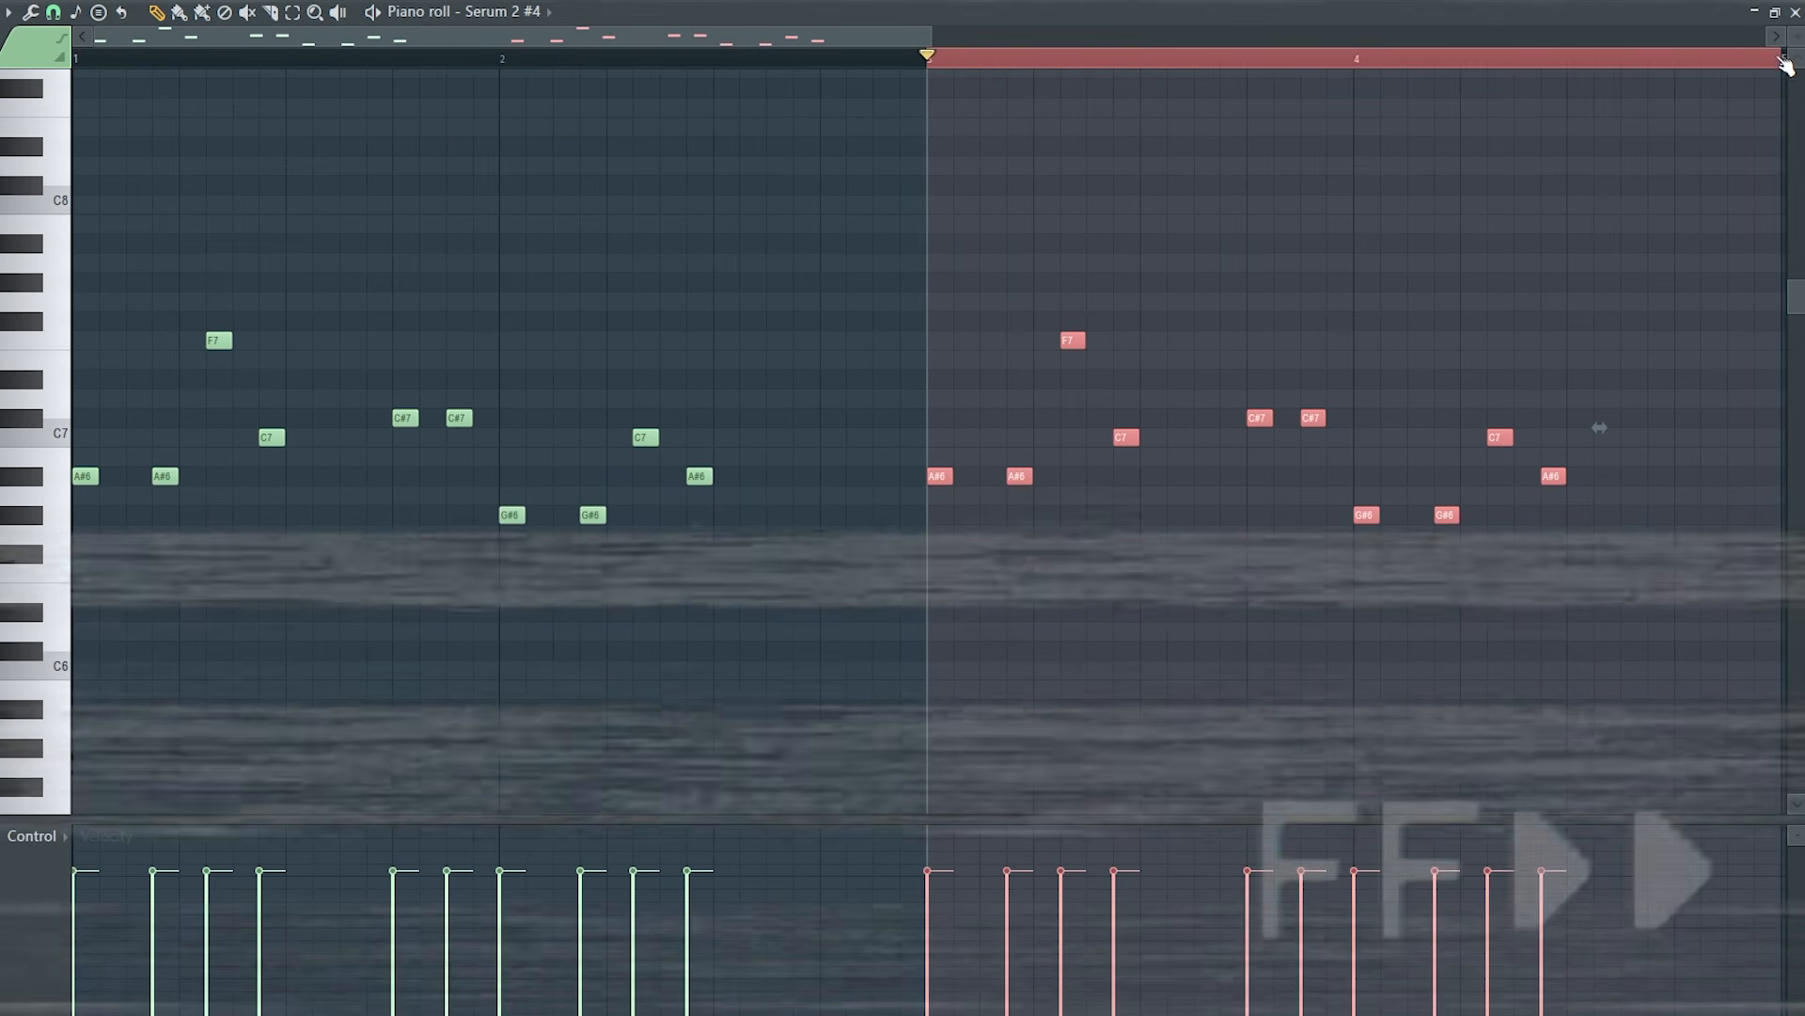
pyautogui.moveTo(1768, 62); pyautogui.dragTo(235, 74)
pyautogui.hotkey('ctrl', 'd')
pyautogui.press('space')
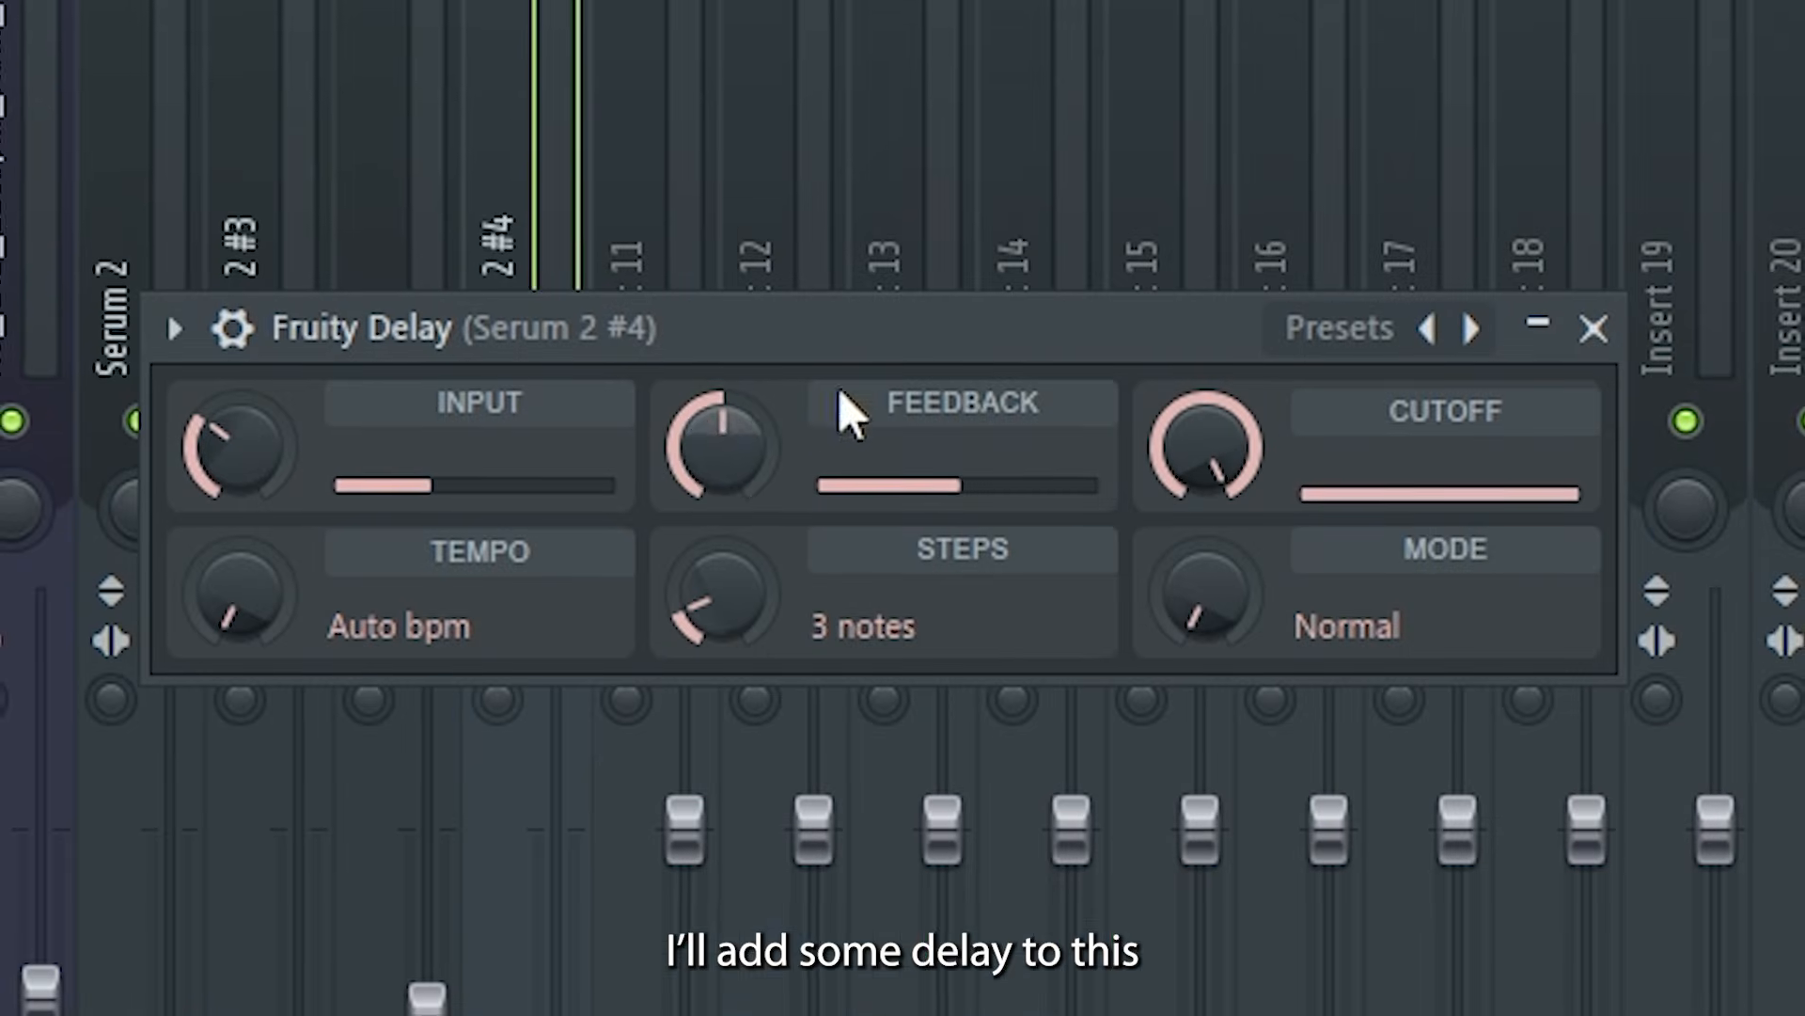
# Reduce the feedback of the Fruity Delay on the Serum 2 #4 track.
pyautogui.moveTo(719, 444); pyautogui.dragTo(718, 517)
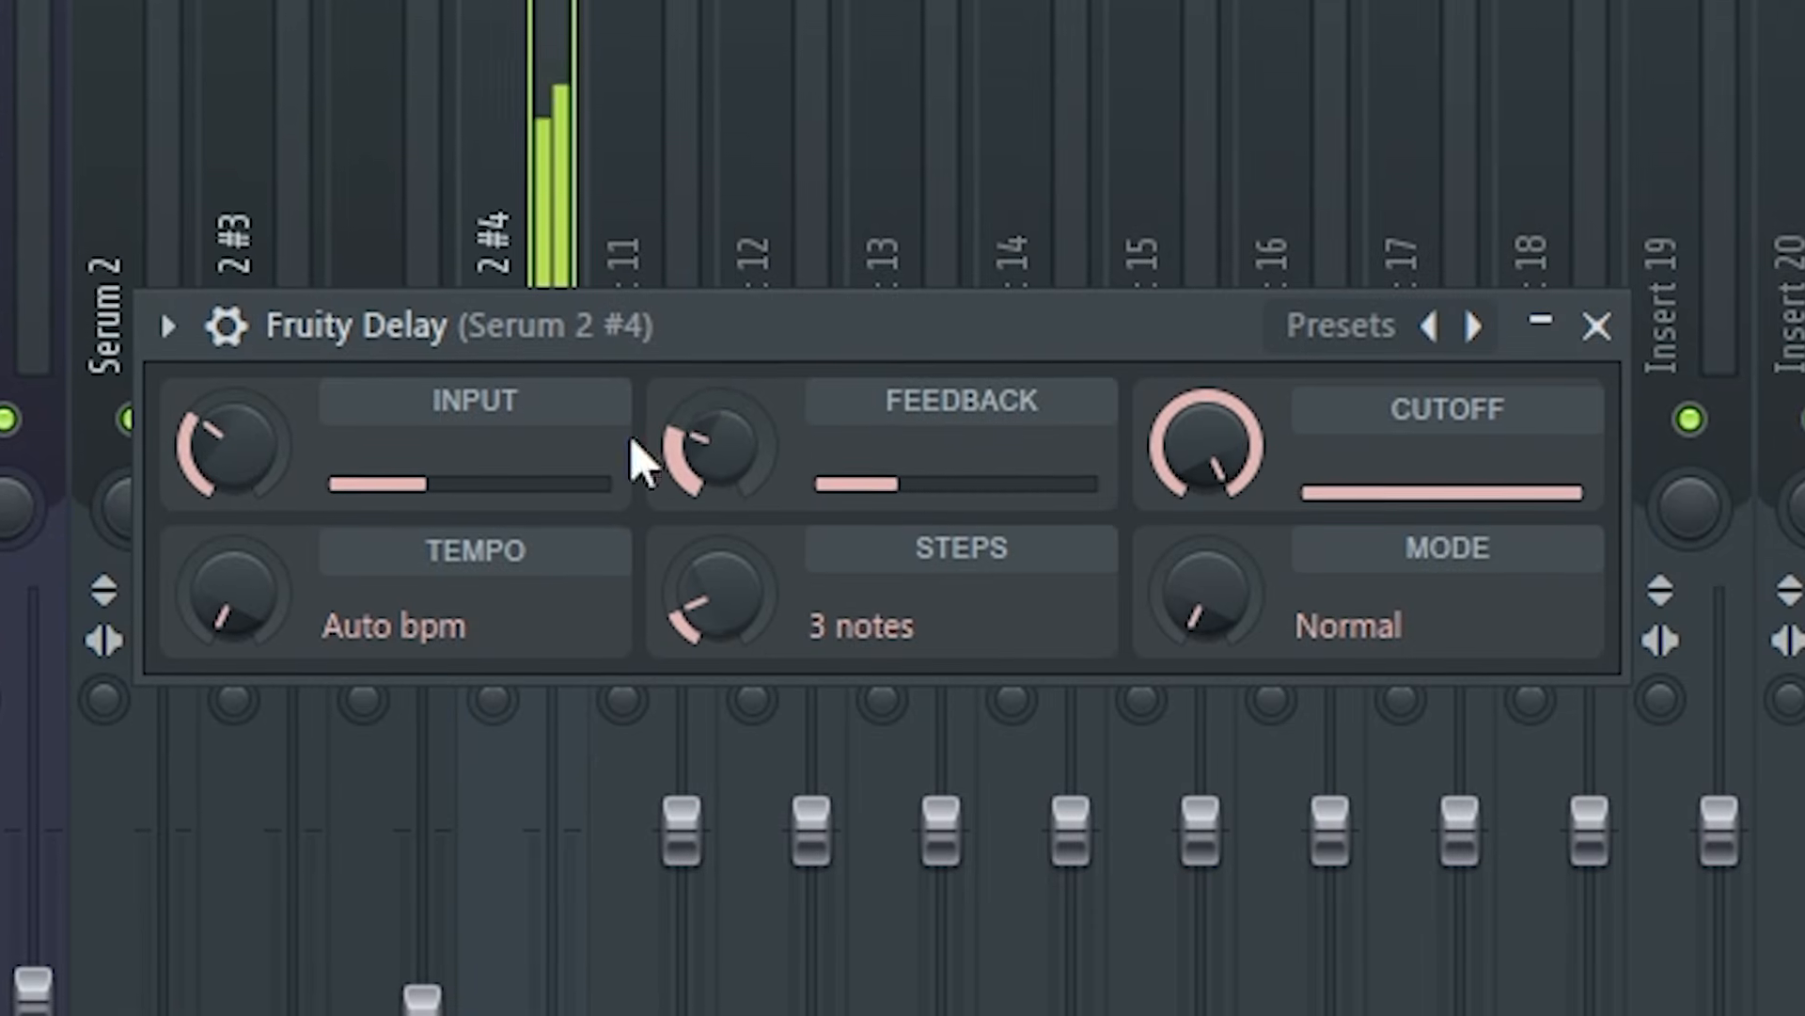
# Lower the input level of the Fruity Delay on the Serum 2 #4 track.
pyautogui.moveTo(201, 457); pyautogui.dragTo(201, 514)
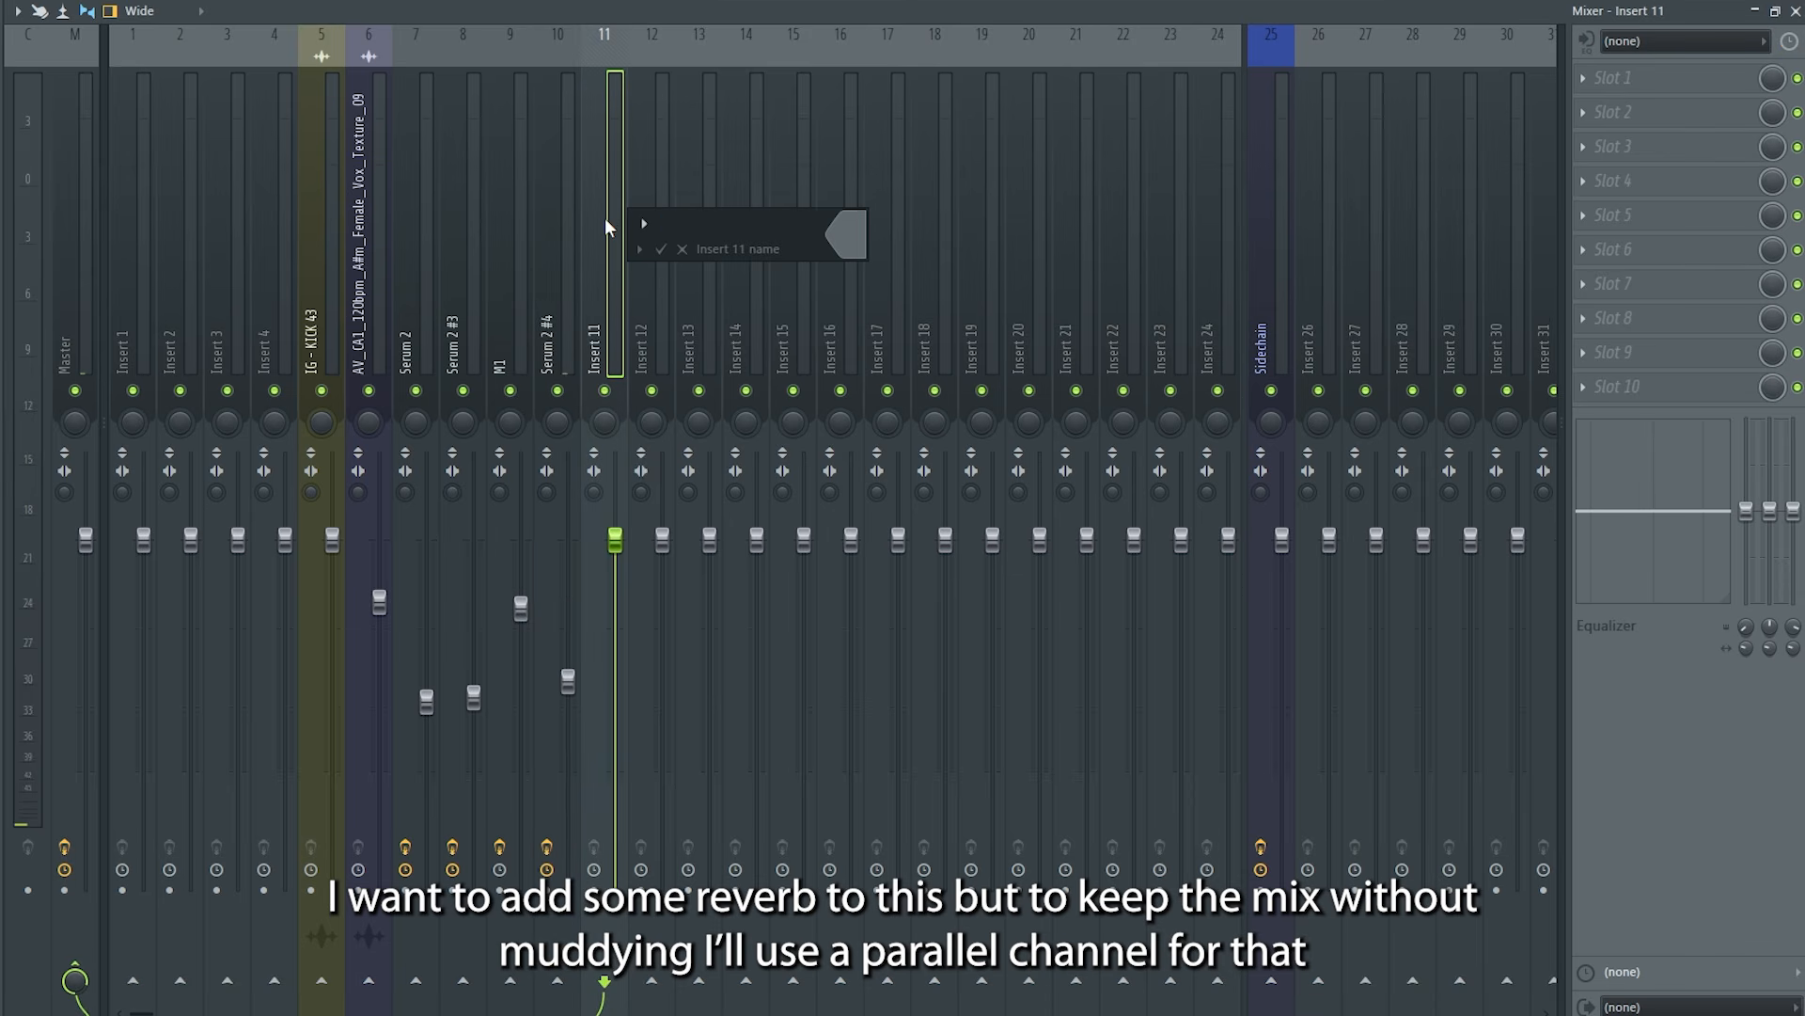
# Name mixer insert 11 "Lead Reverb" and load ValhallaVintageVerb on it with the mix at 100%.
pyautogui.write('Lead Reverb')
pyautogui.press('Return')
pyautogui.press('Left')
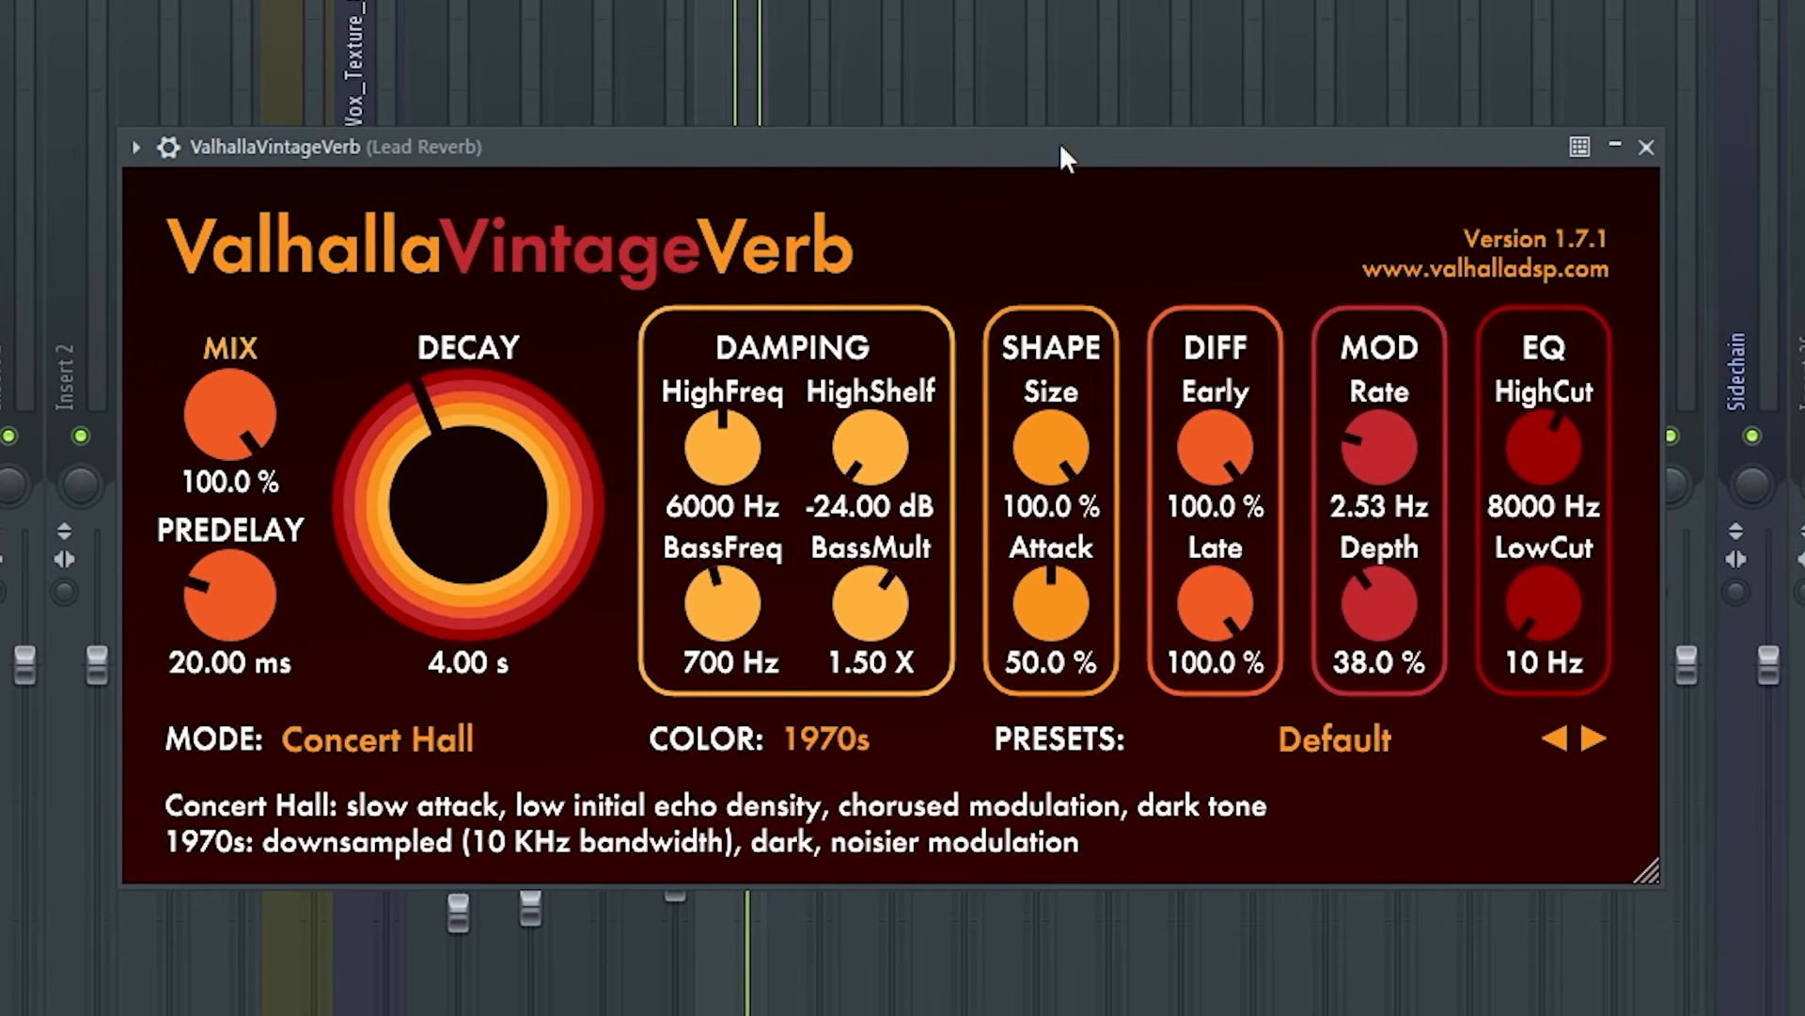
pyautogui.click(1645, 147)
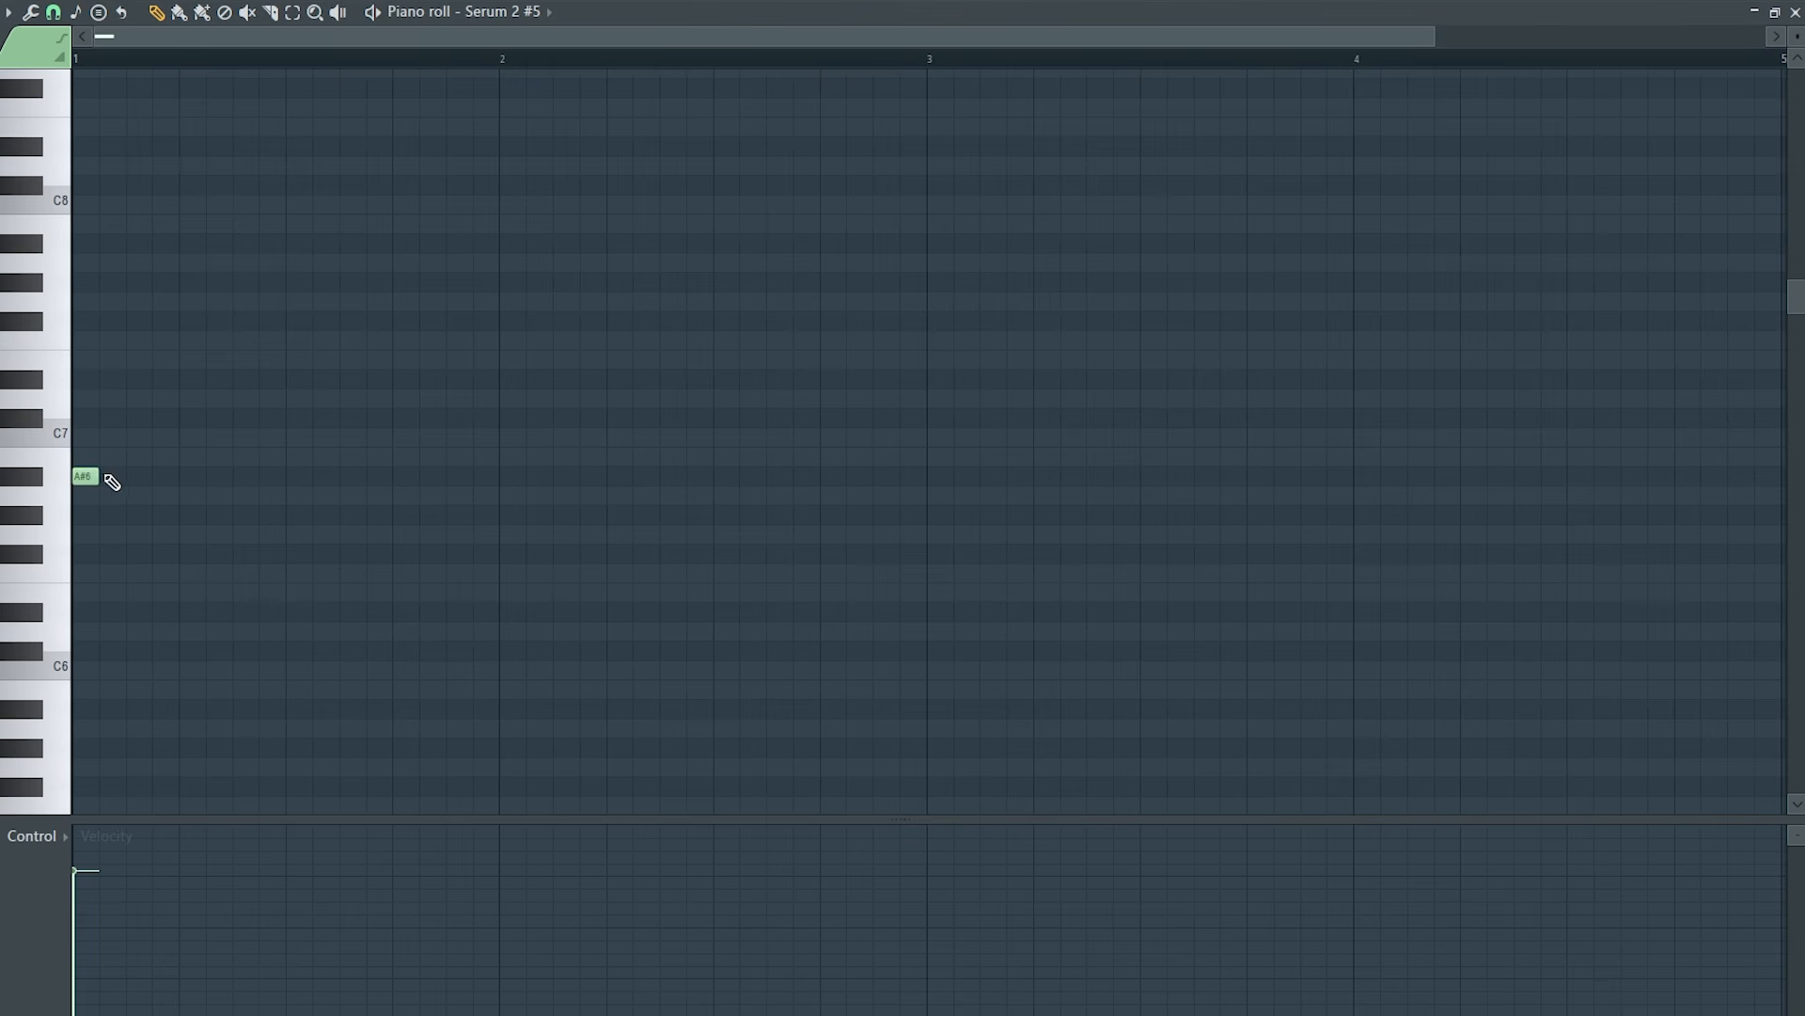
# Stretch the Serum 2 #5 A#6 note to four bars, audition it and lower the volume of mixer insert 12.
pyautogui.moveTo(109, 477); pyautogui.dragTo(1466, 460)
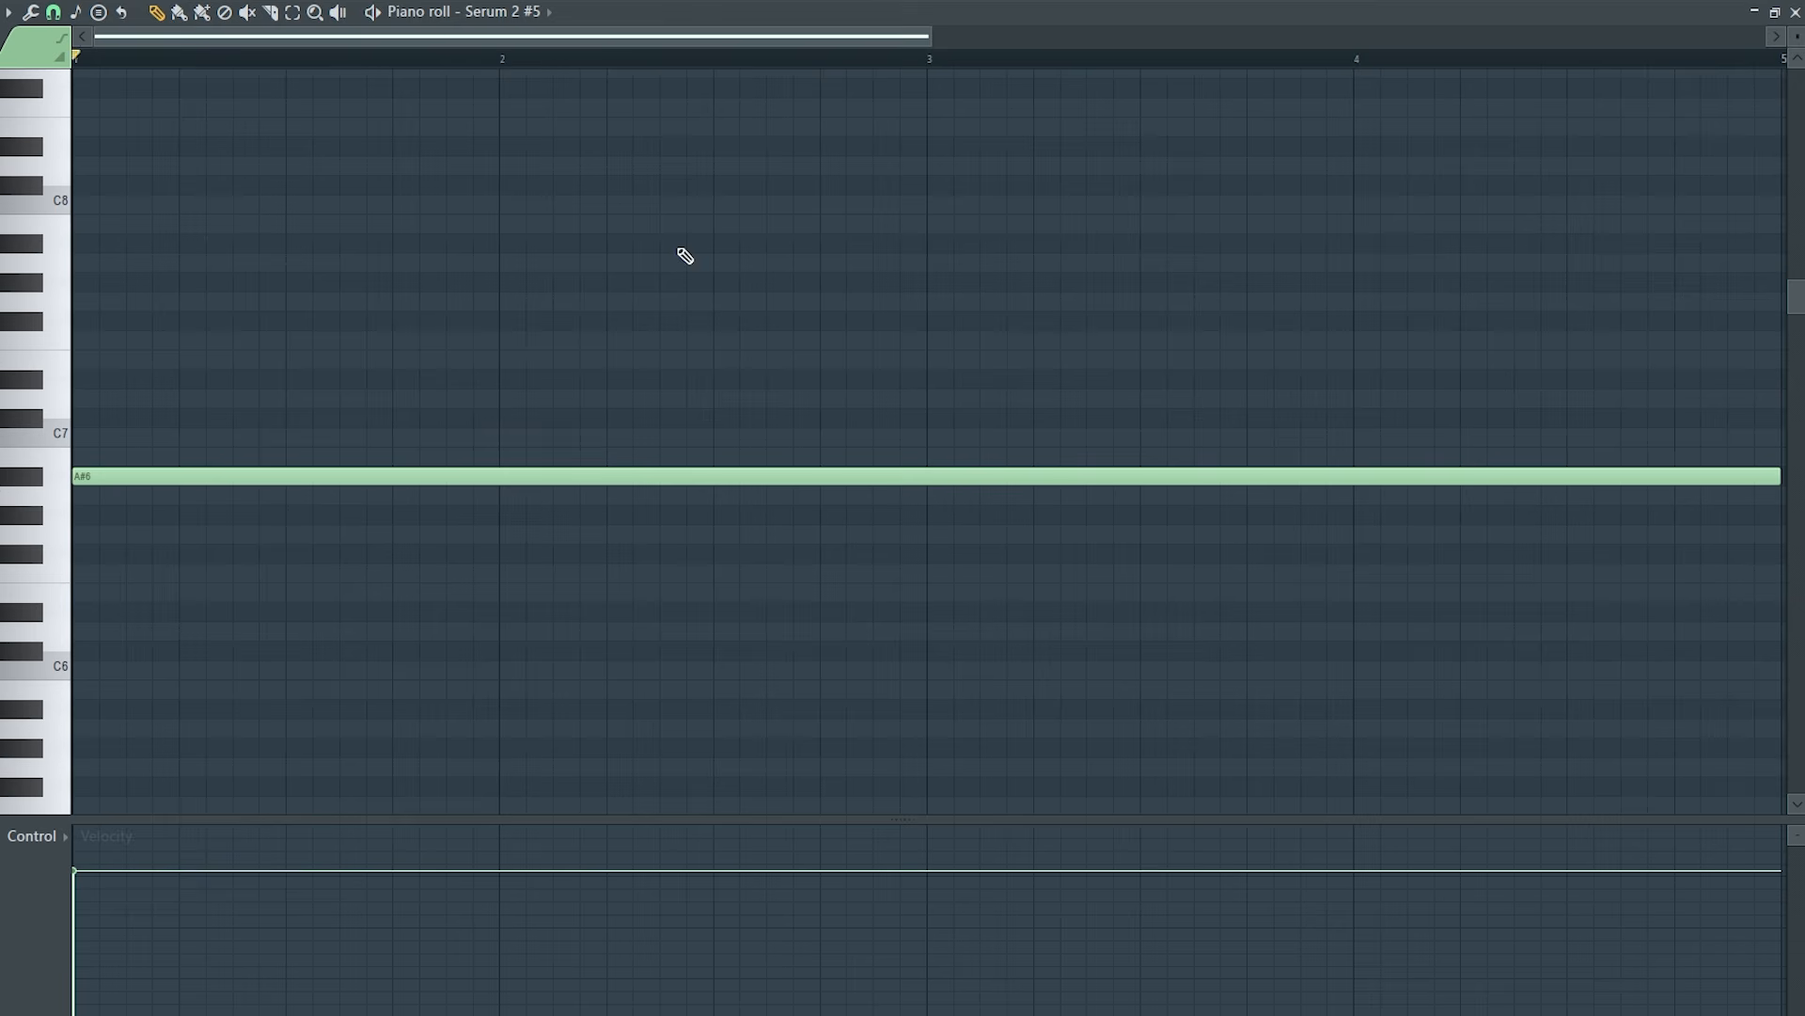
pyautogui.press('space')
pyautogui.moveTo(663, 541); pyautogui.dragTo(667, 607)
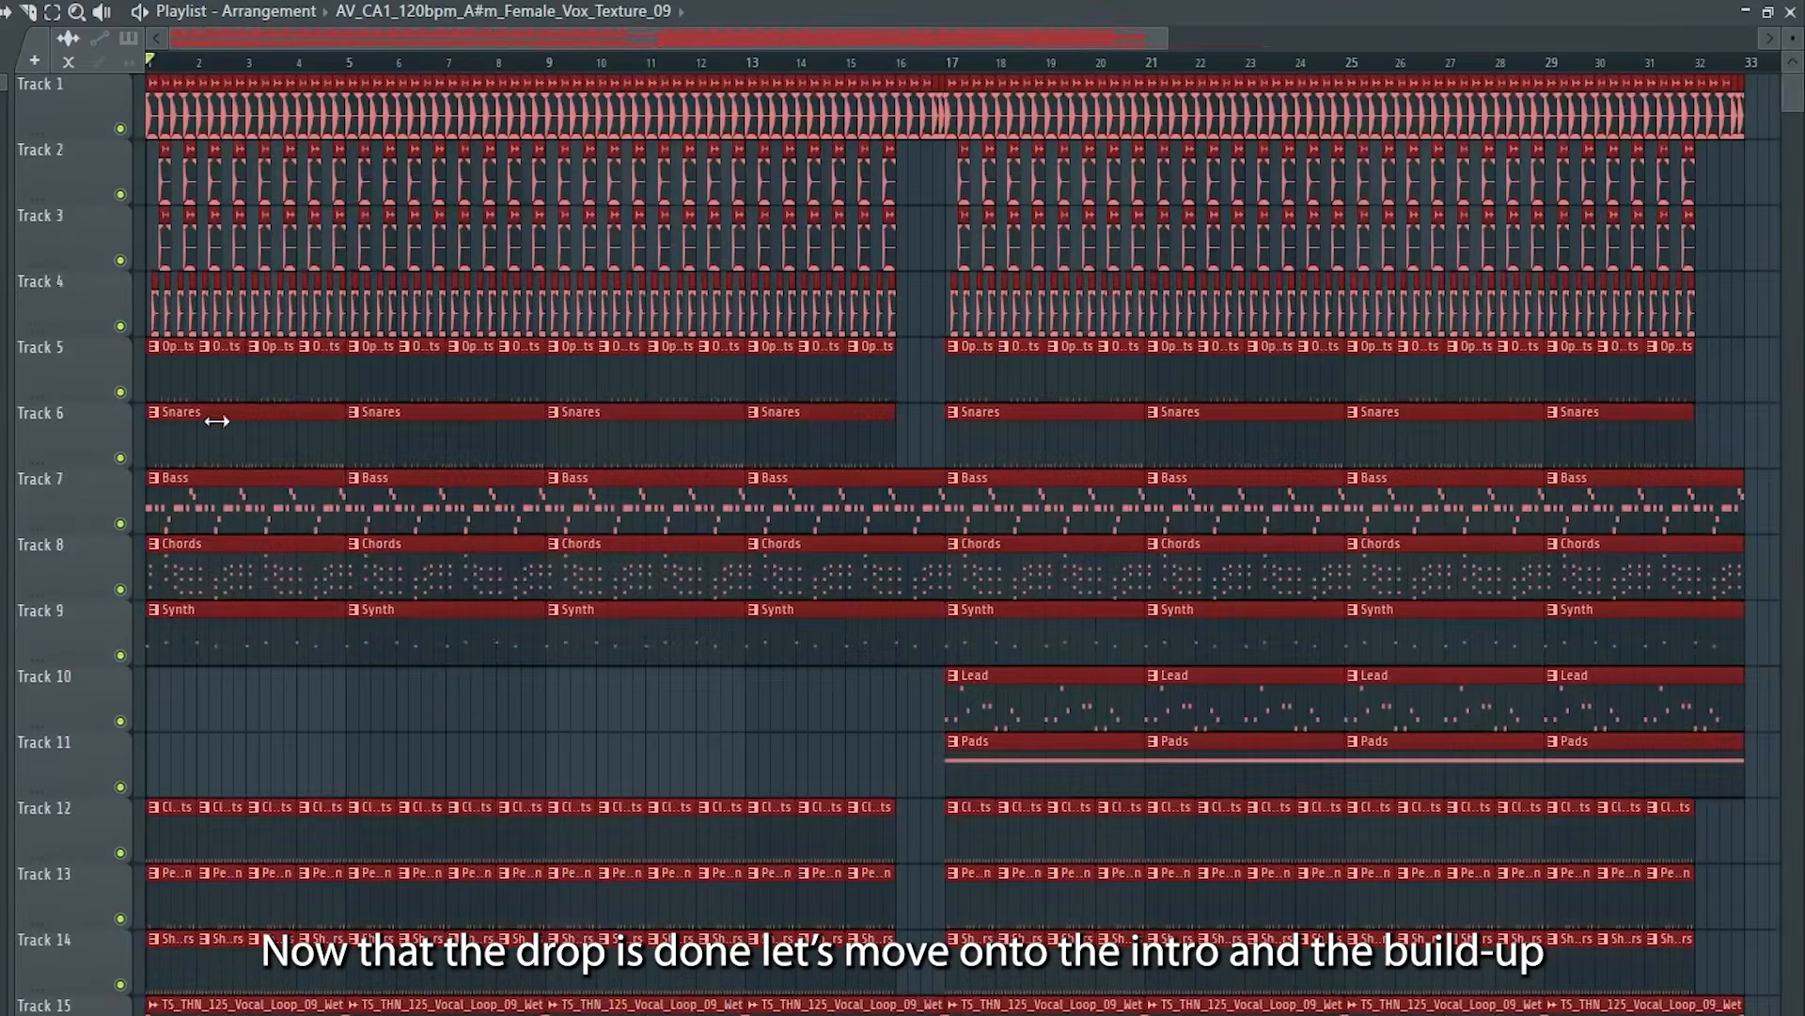
# Move the whole drop arrangement in the playlist so it starts at bar 25, and clear the selection.
pyautogui.moveTo(208, 407); pyautogui.dragTo(1408, 414)
pyautogui.scroll(5, 1402, 479)
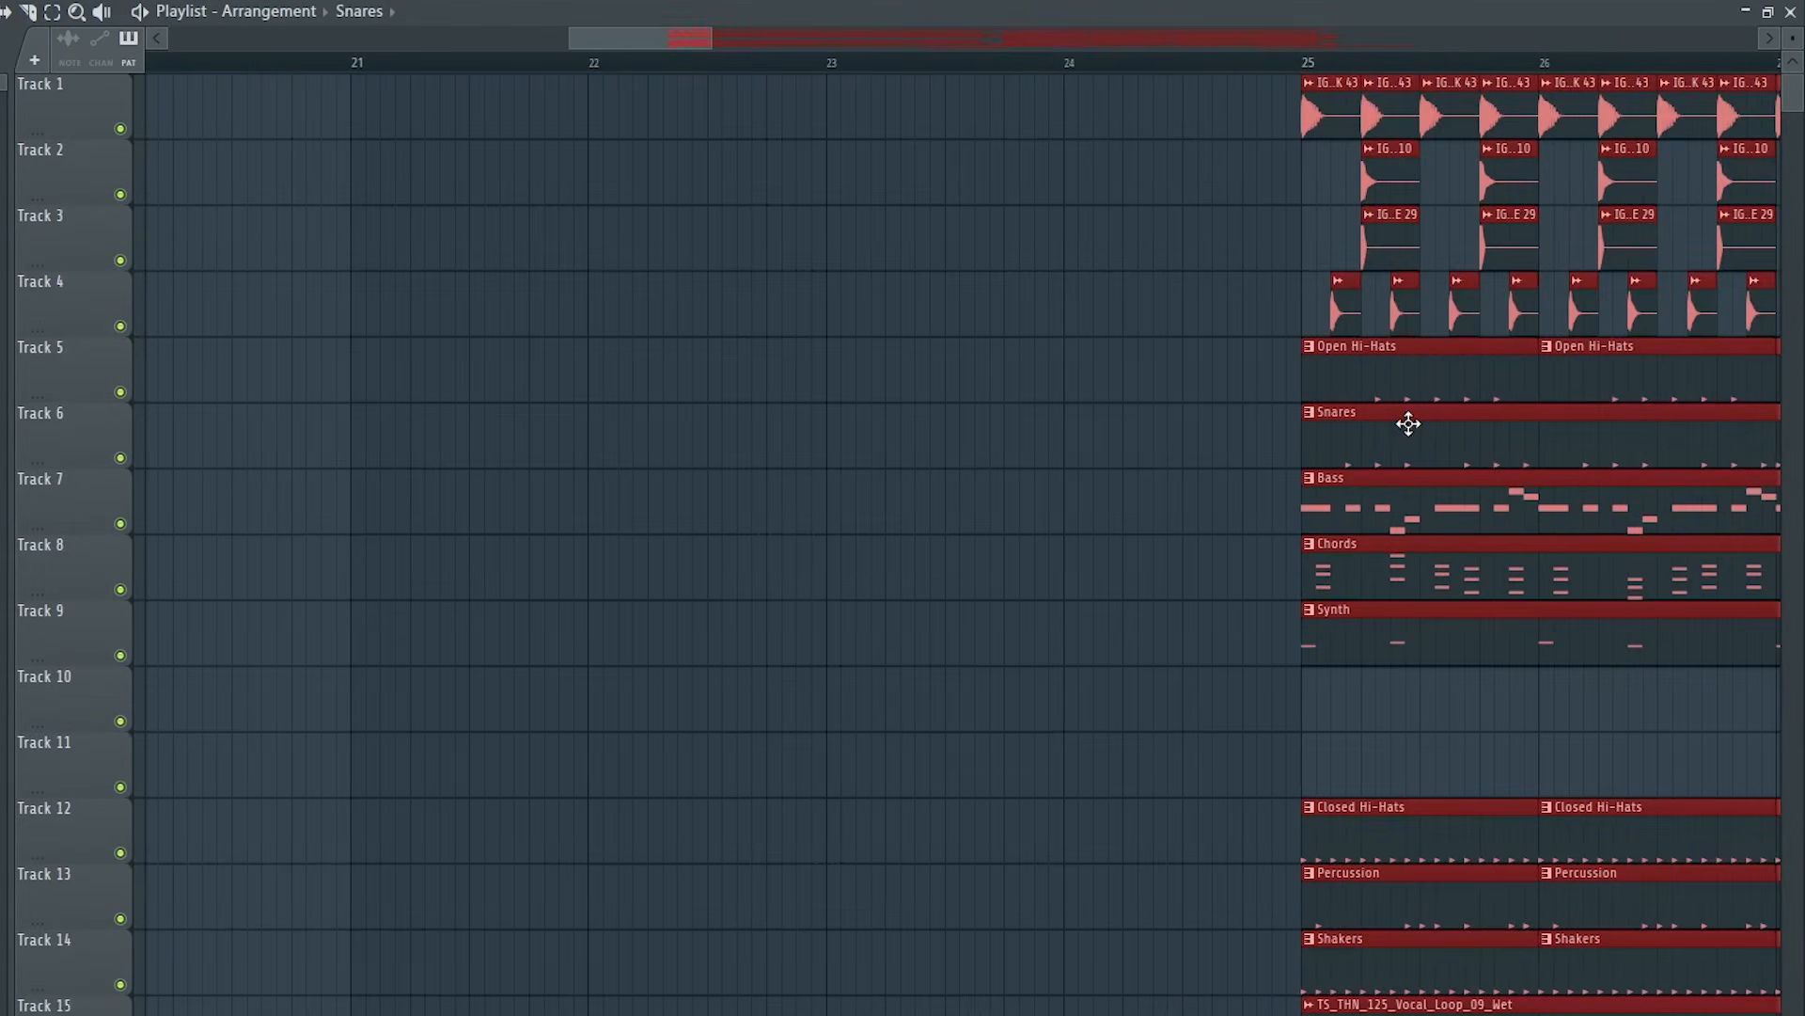
pyautogui.scroll(-6, 1151, 600)
pyautogui.hotkey('ctrl', 'd')
pyautogui.scroll(-2, 964, 536)
pyautogui.scroll(1, 964, 535)
# Copy eight bars of the drop's claps, closed hi-hats and vocals to bar 1 and duplicate them to fill bars 1 to 16.
pyautogui.moveTo(788, 171); pyautogui.dragTo(978, 185)
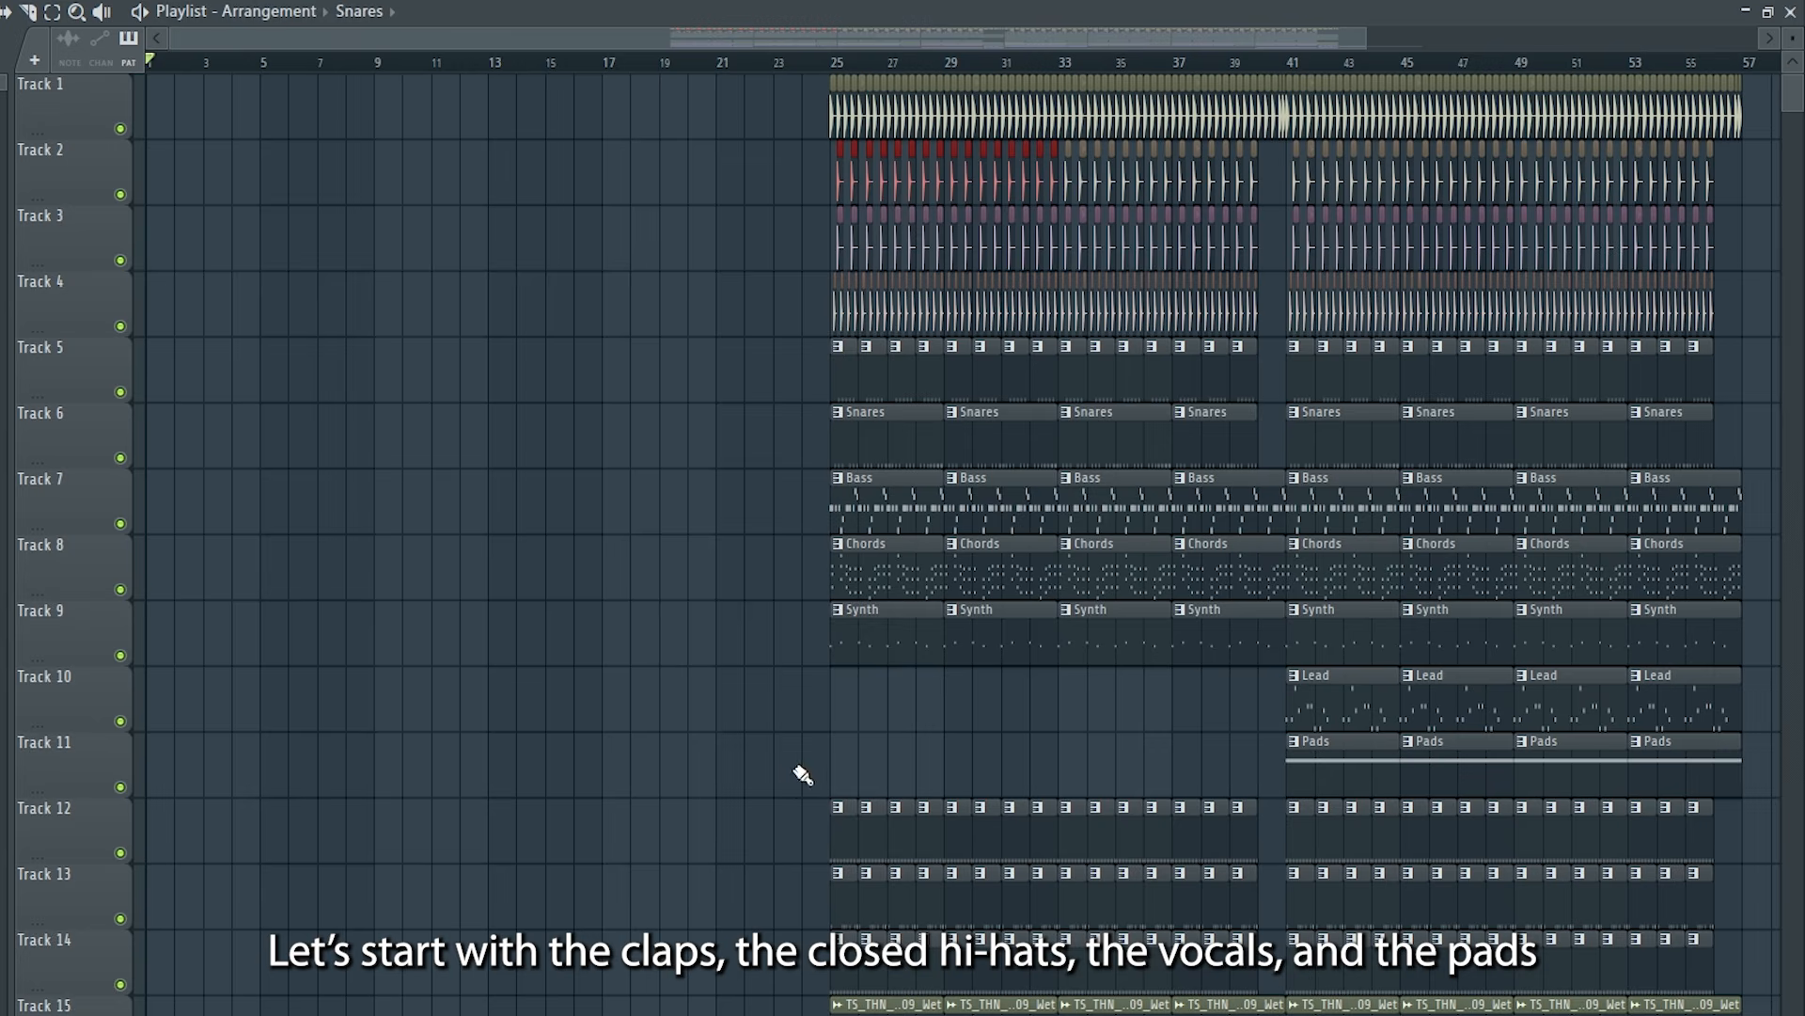
pyautogui.moveTo(1055, 810); pyautogui.dragTo(1054, 816)
pyautogui.scroll(-3, 1025, 818)
pyautogui.moveTo(788, 827); pyautogui.dragTo(170, 818)
pyautogui.hotkey('ctrl', 'b')
pyautogui.scroll(3, 310, 799)
pyautogui.hotkey('ctrl', 'b')
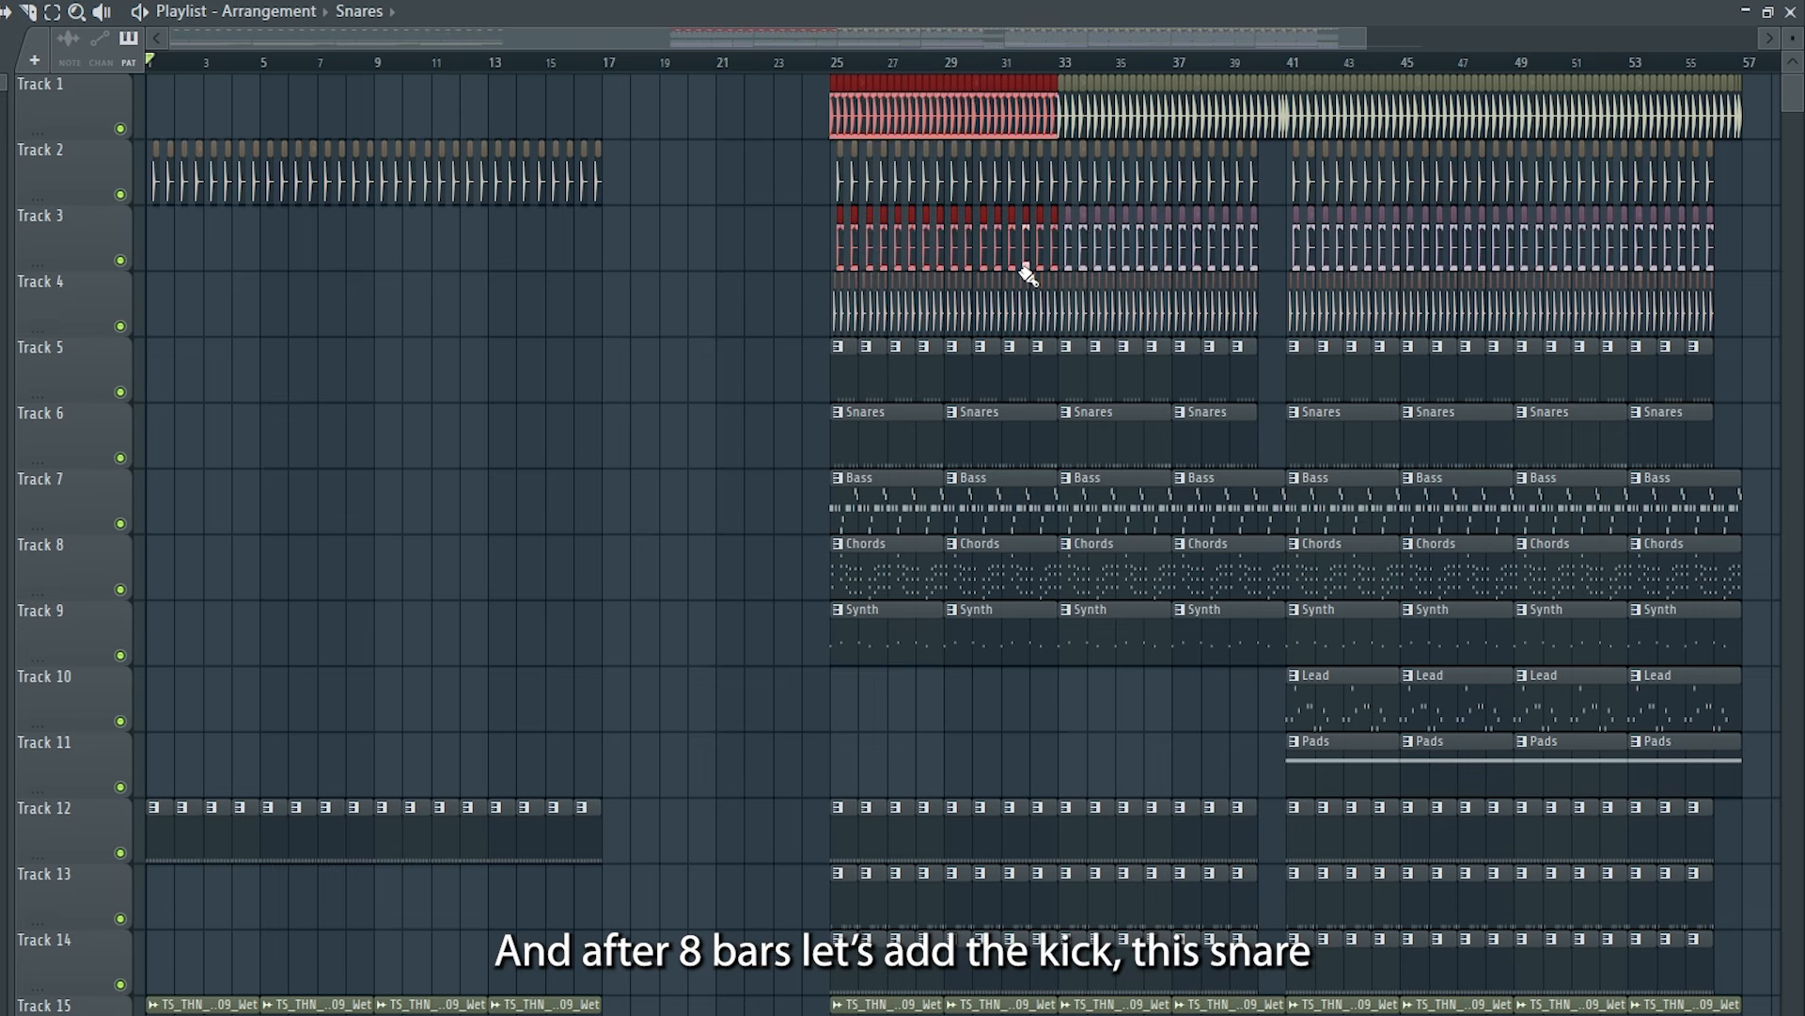
# Add the kick, snare, track 4 hits, open hi-hats and chords from bar 9, and the Synth and closed hi-hats from bar 17.
pyautogui.moveTo(758, 334); pyautogui.dragTo(1055, 364)
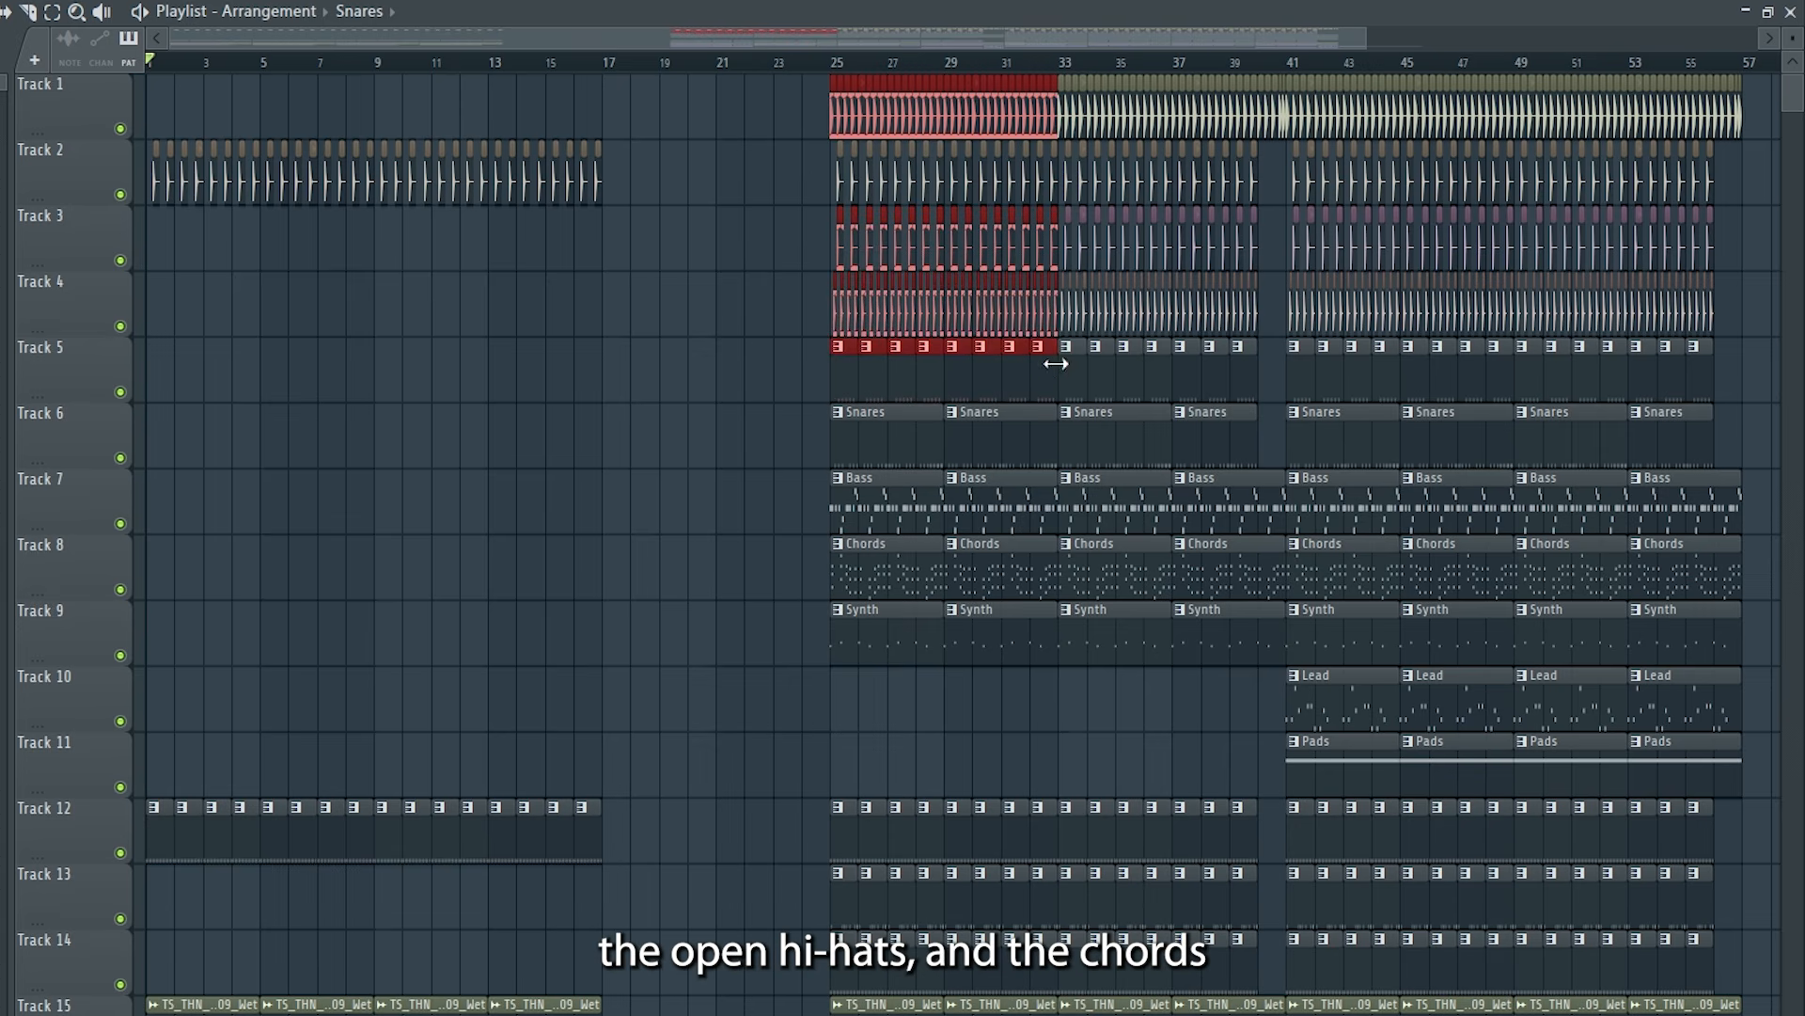
pyautogui.moveTo(960, 560); pyautogui.dragTo(413, 551)
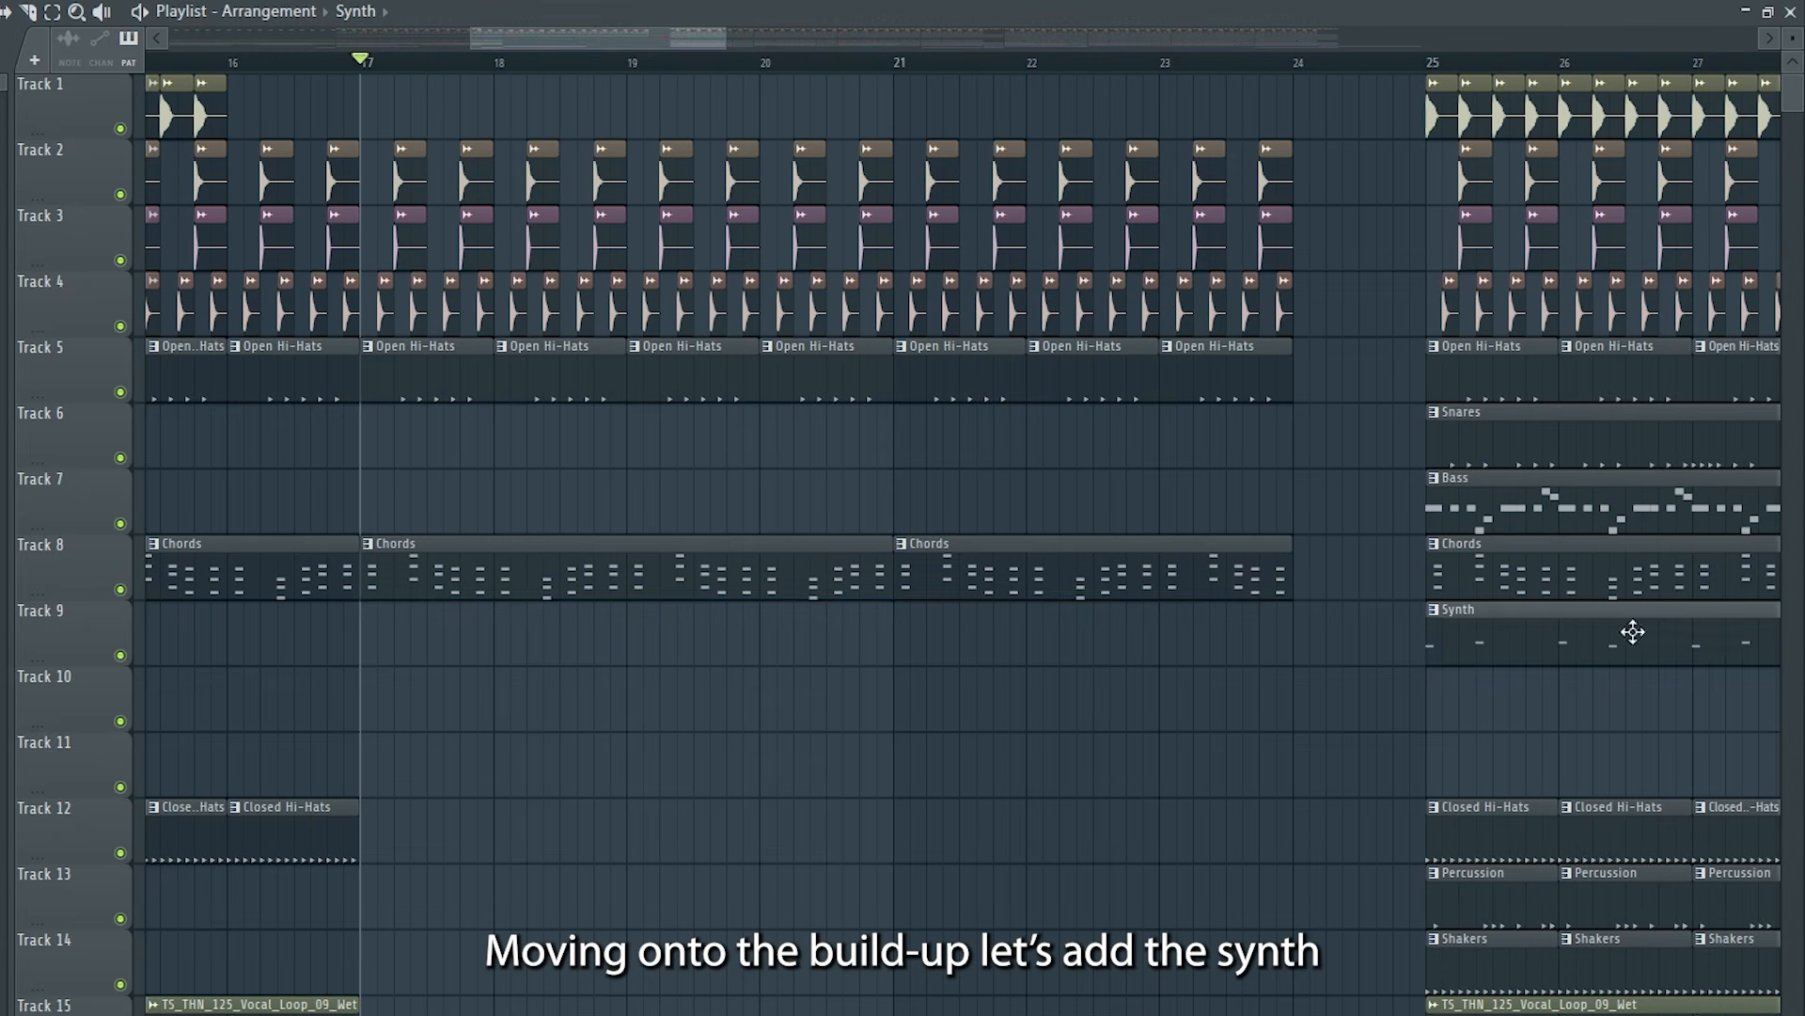
pyautogui.moveTo(515, 648); pyautogui.dragTo(1339, 658)
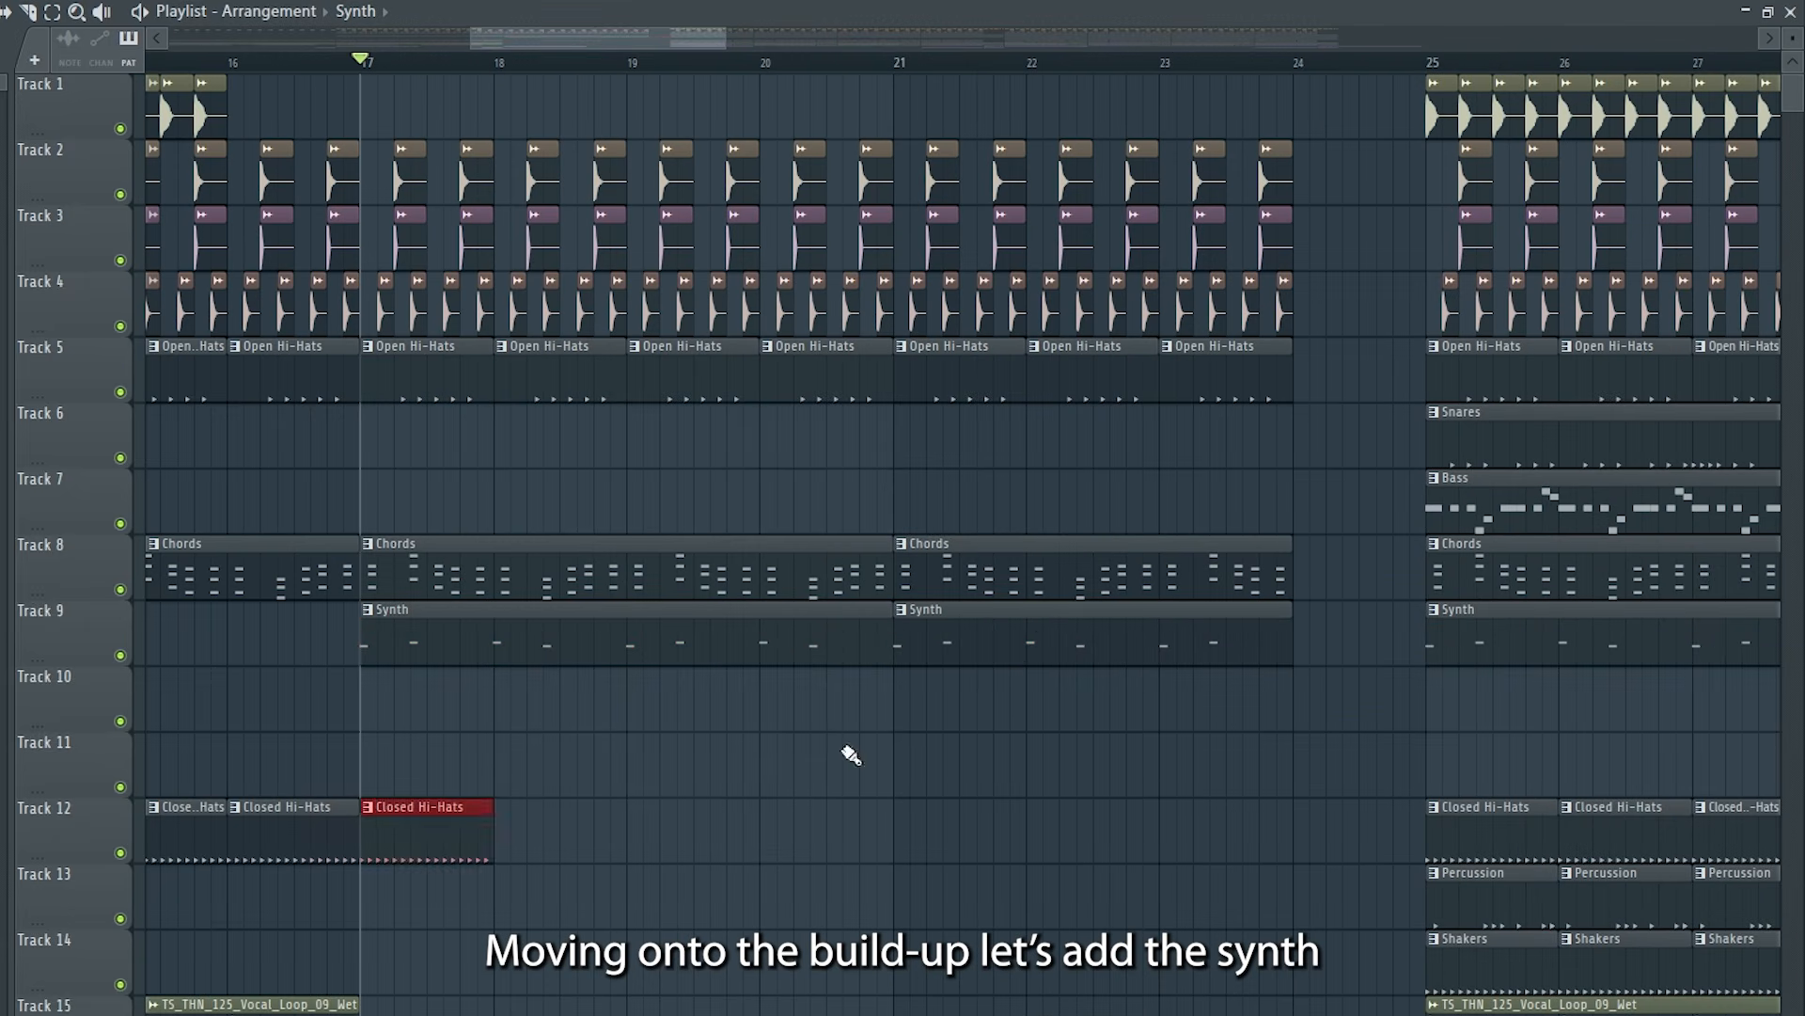
pyautogui.moveTo(498, 827); pyautogui.dragTo(1447, 874)
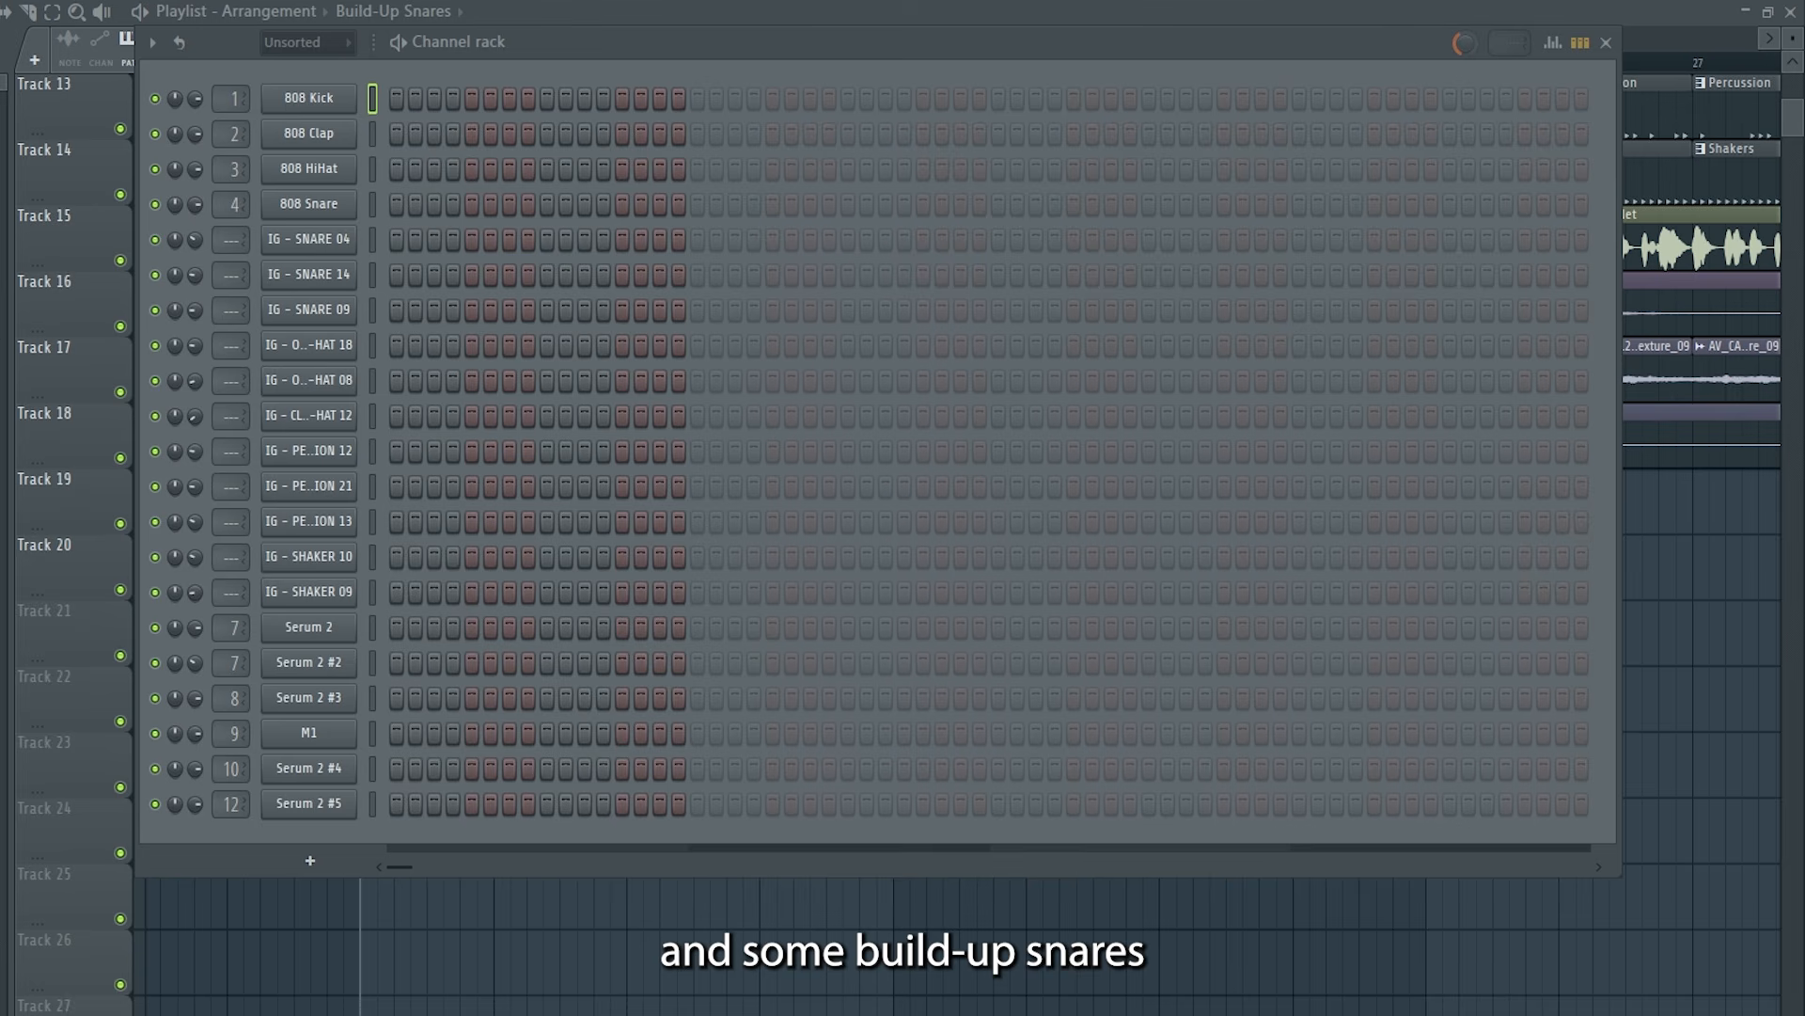
# Fill all 64 steps of IG -SNARE 34 in the Build-Up Snares pattern and set its time stretching mode to Stretch.
pyautogui.moveTo(316, 831); pyautogui.dragTo(1526, 876)
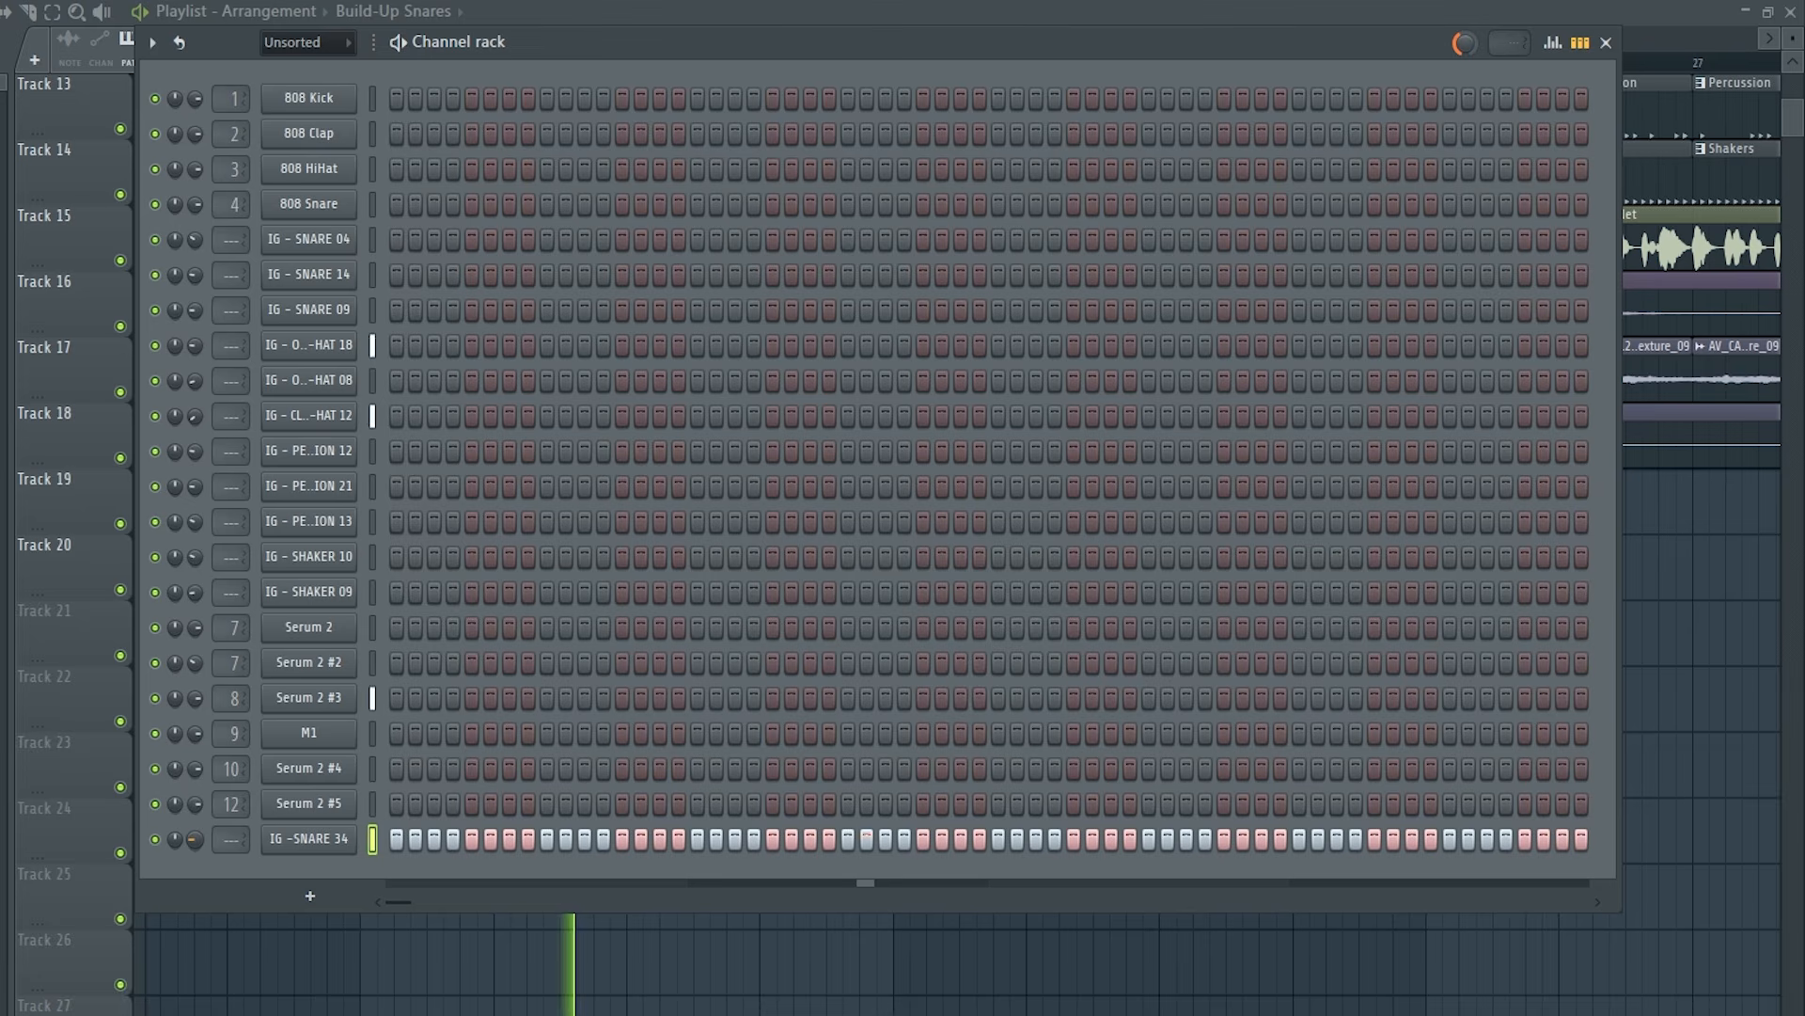
pyautogui.moveTo(404, 212); pyautogui.dragTo(774, 253)
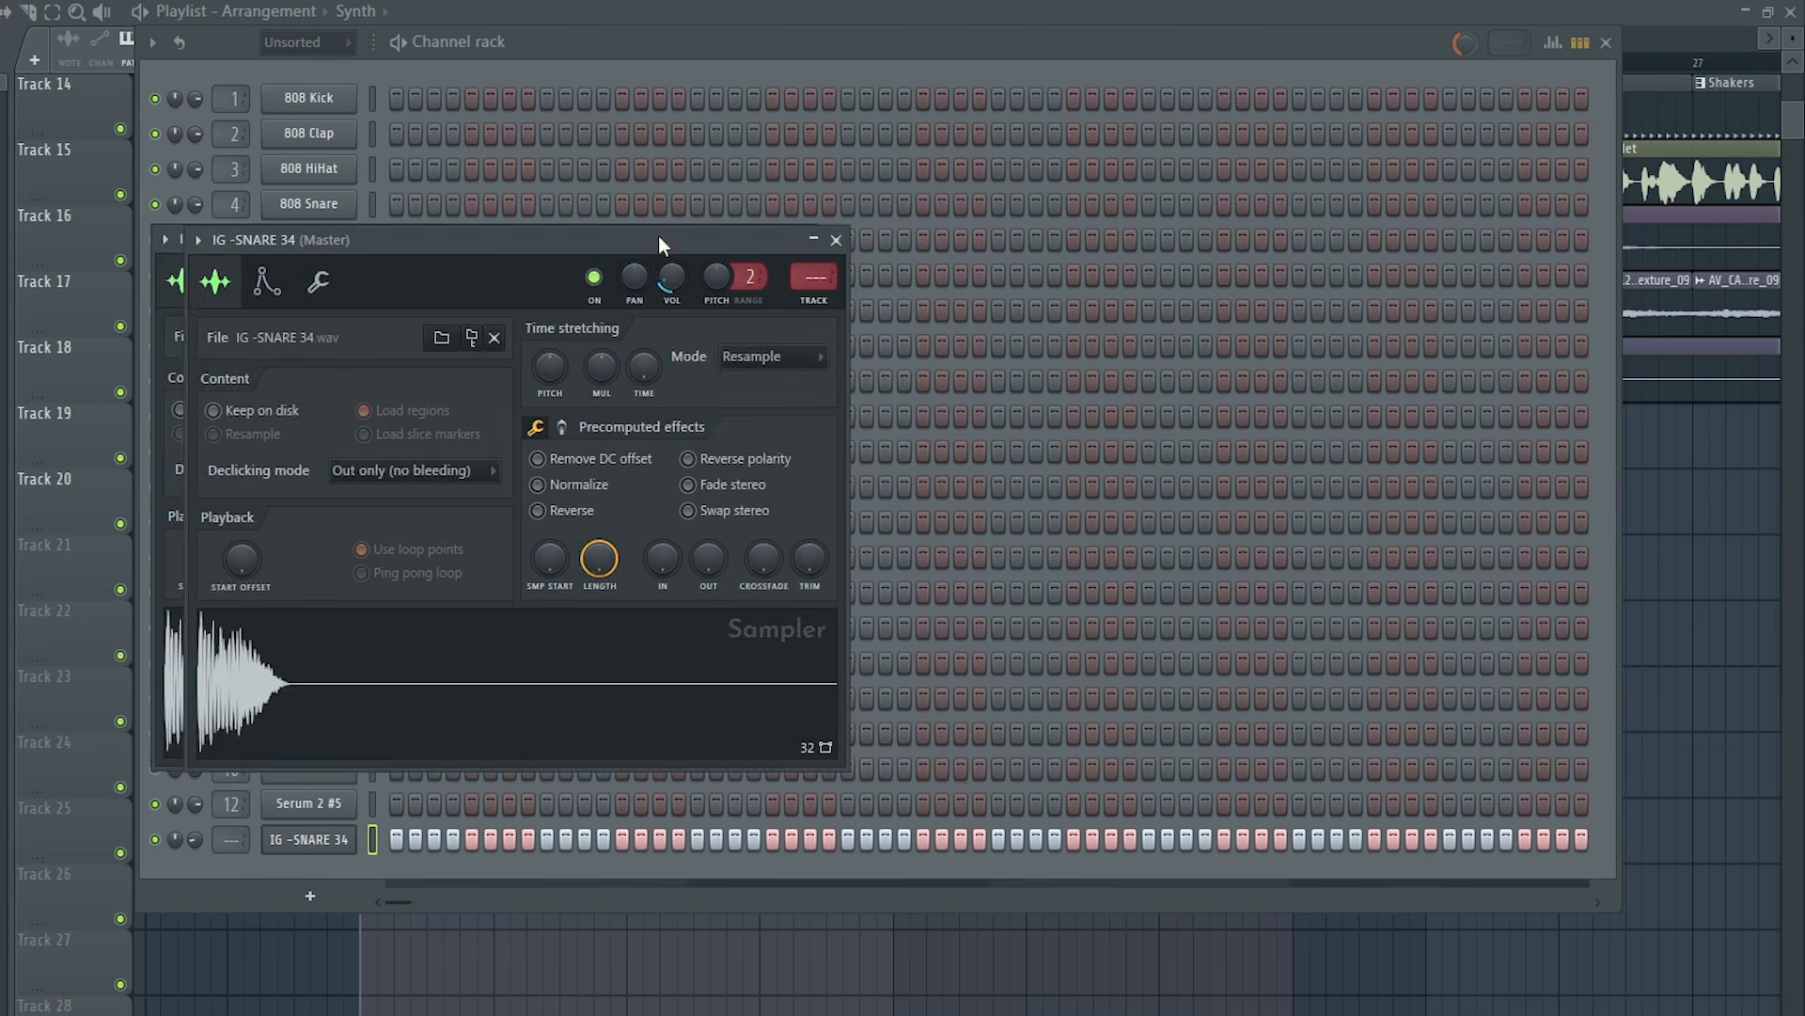
pyautogui.click(884, 368)
pyautogui.click(876, 418)
pyautogui.click(884, 367)
pyautogui.click(873, 433)
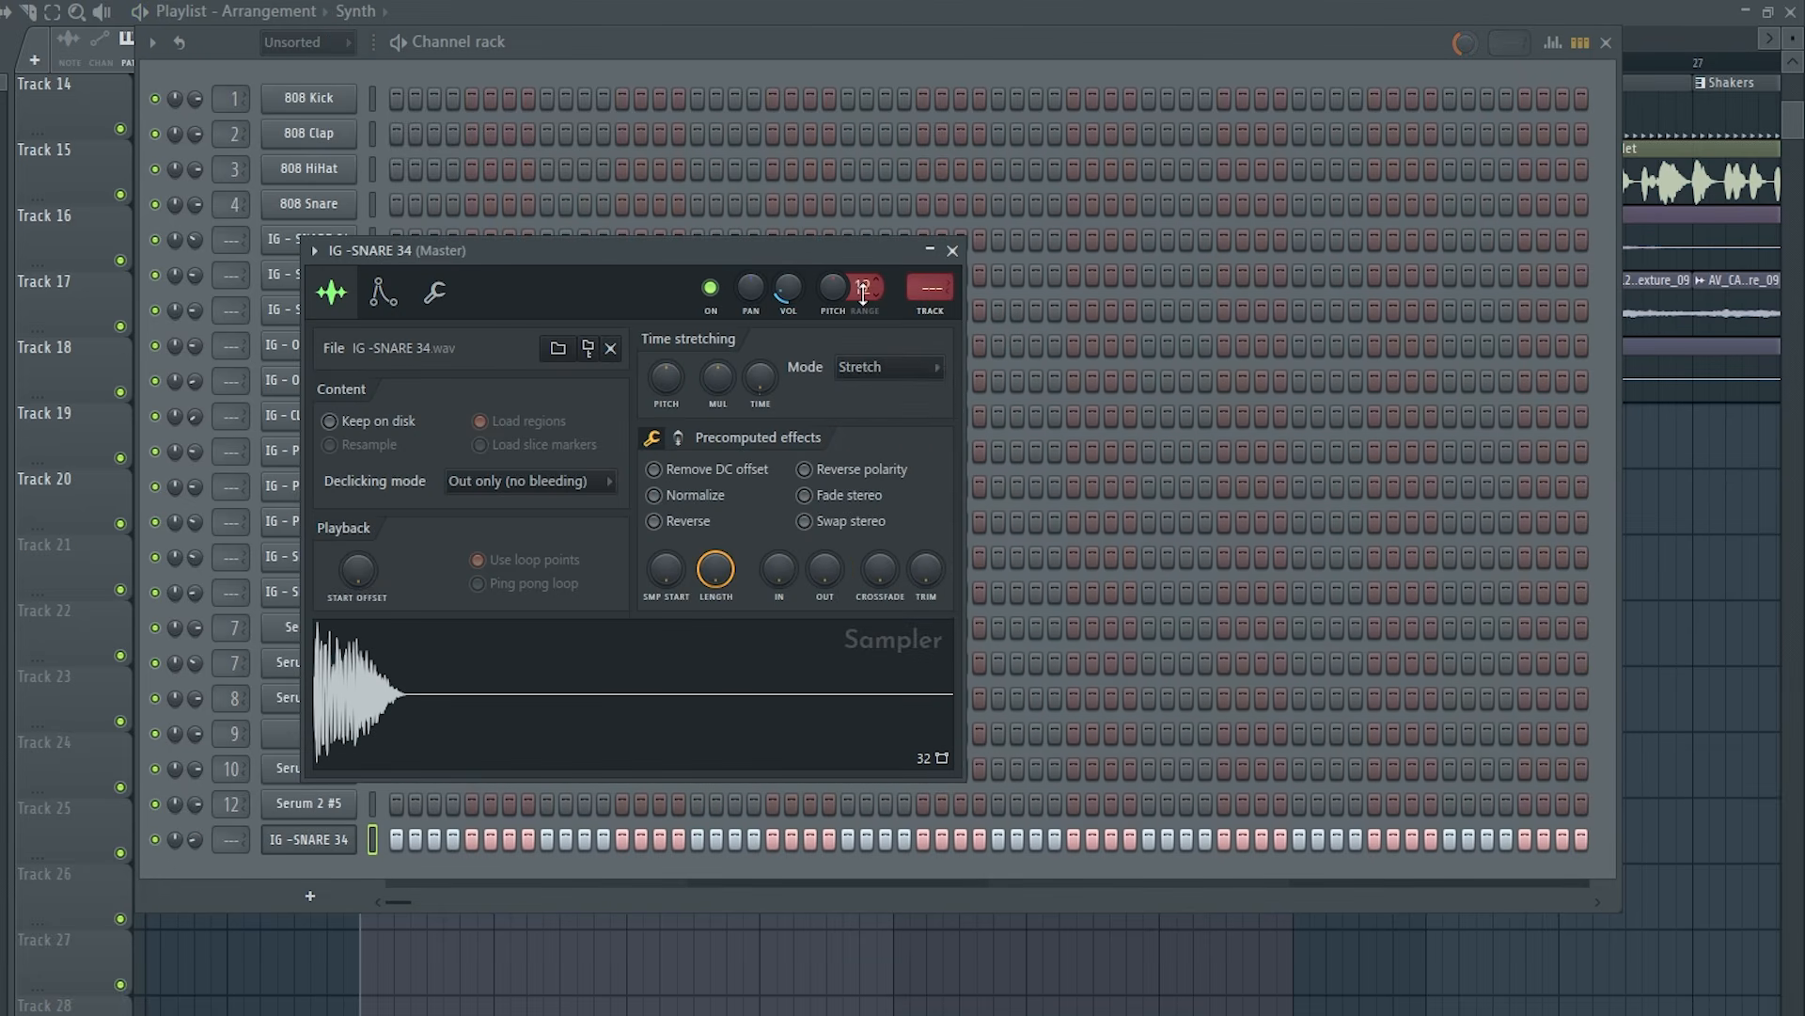
# Create an automation clip for the channel pitch of IG -SNARE 34 and close its sampler window.
pyautogui.rightClick(863, 293)
pyautogui.click(919, 463)
pyautogui.click(953, 250)
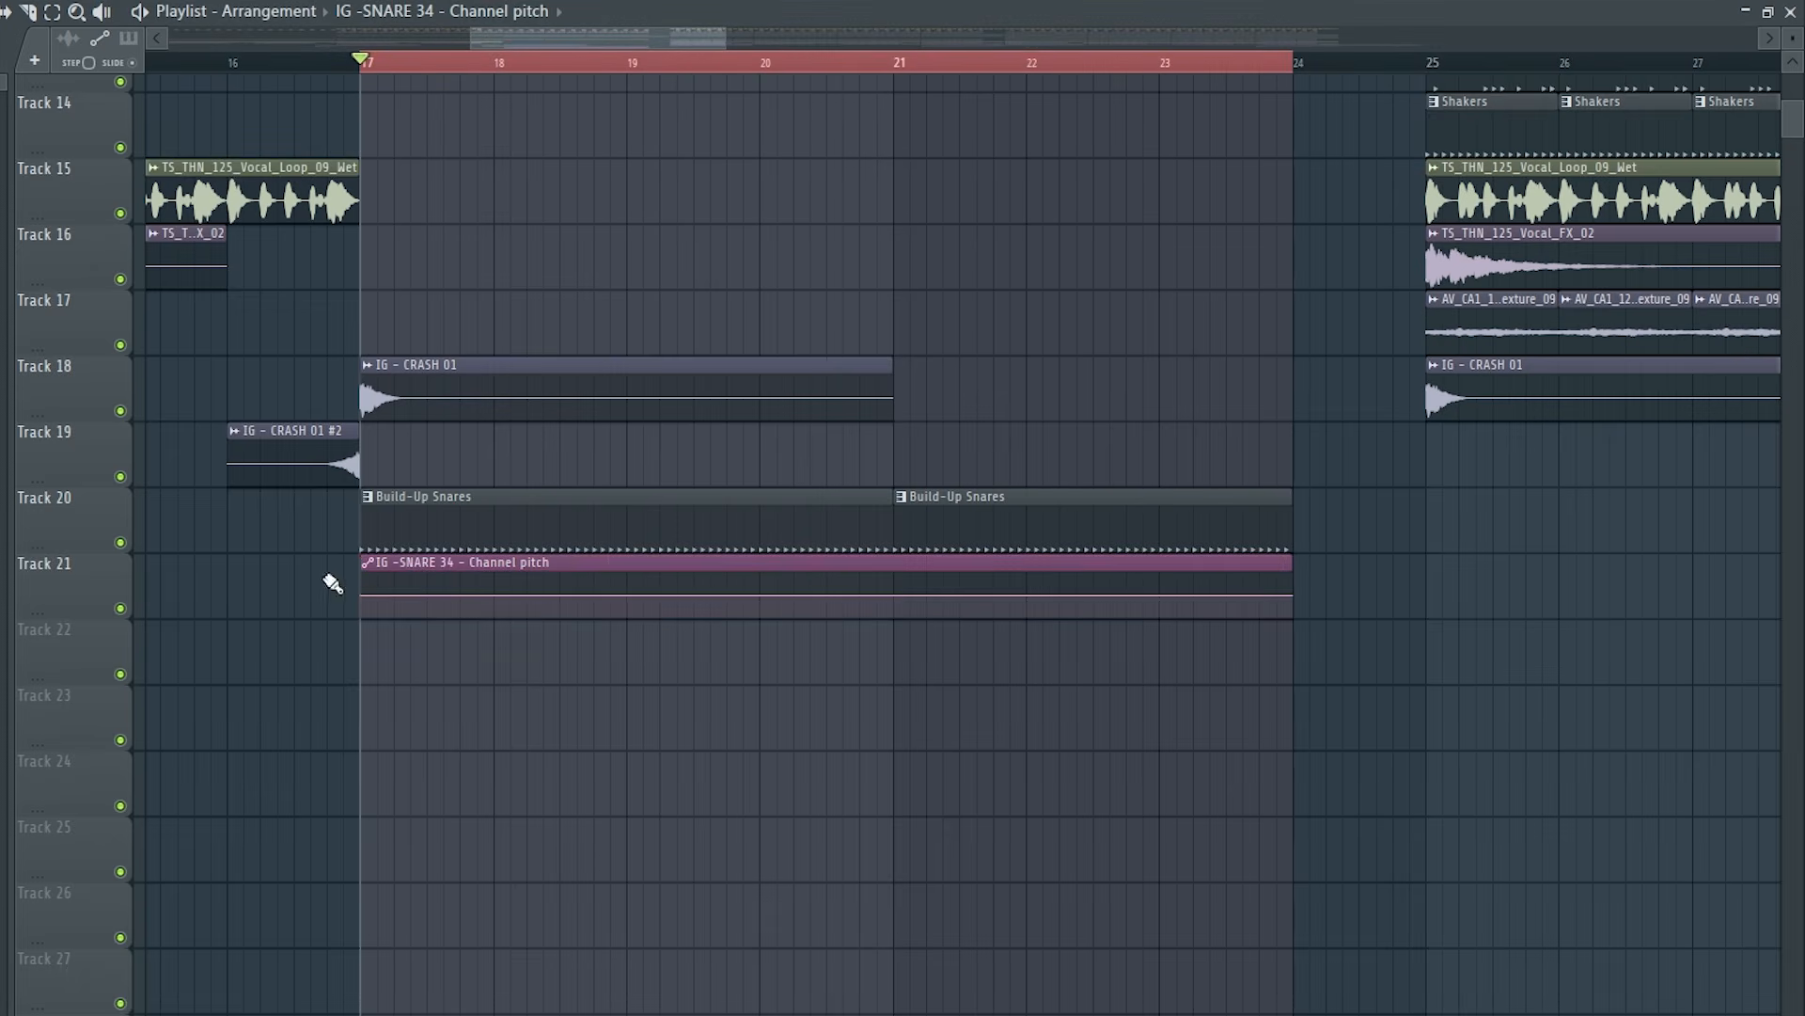
# Shape the IG -SNARE 34 pitch automation to hold 50% until bar 21 and rise until bar 24, audition it and clear the time selection.
pyautogui.rightClick(362, 596)
pyautogui.click(423, 968)
pyautogui.rightClick(896, 586)
pyautogui.click(1002, 980)
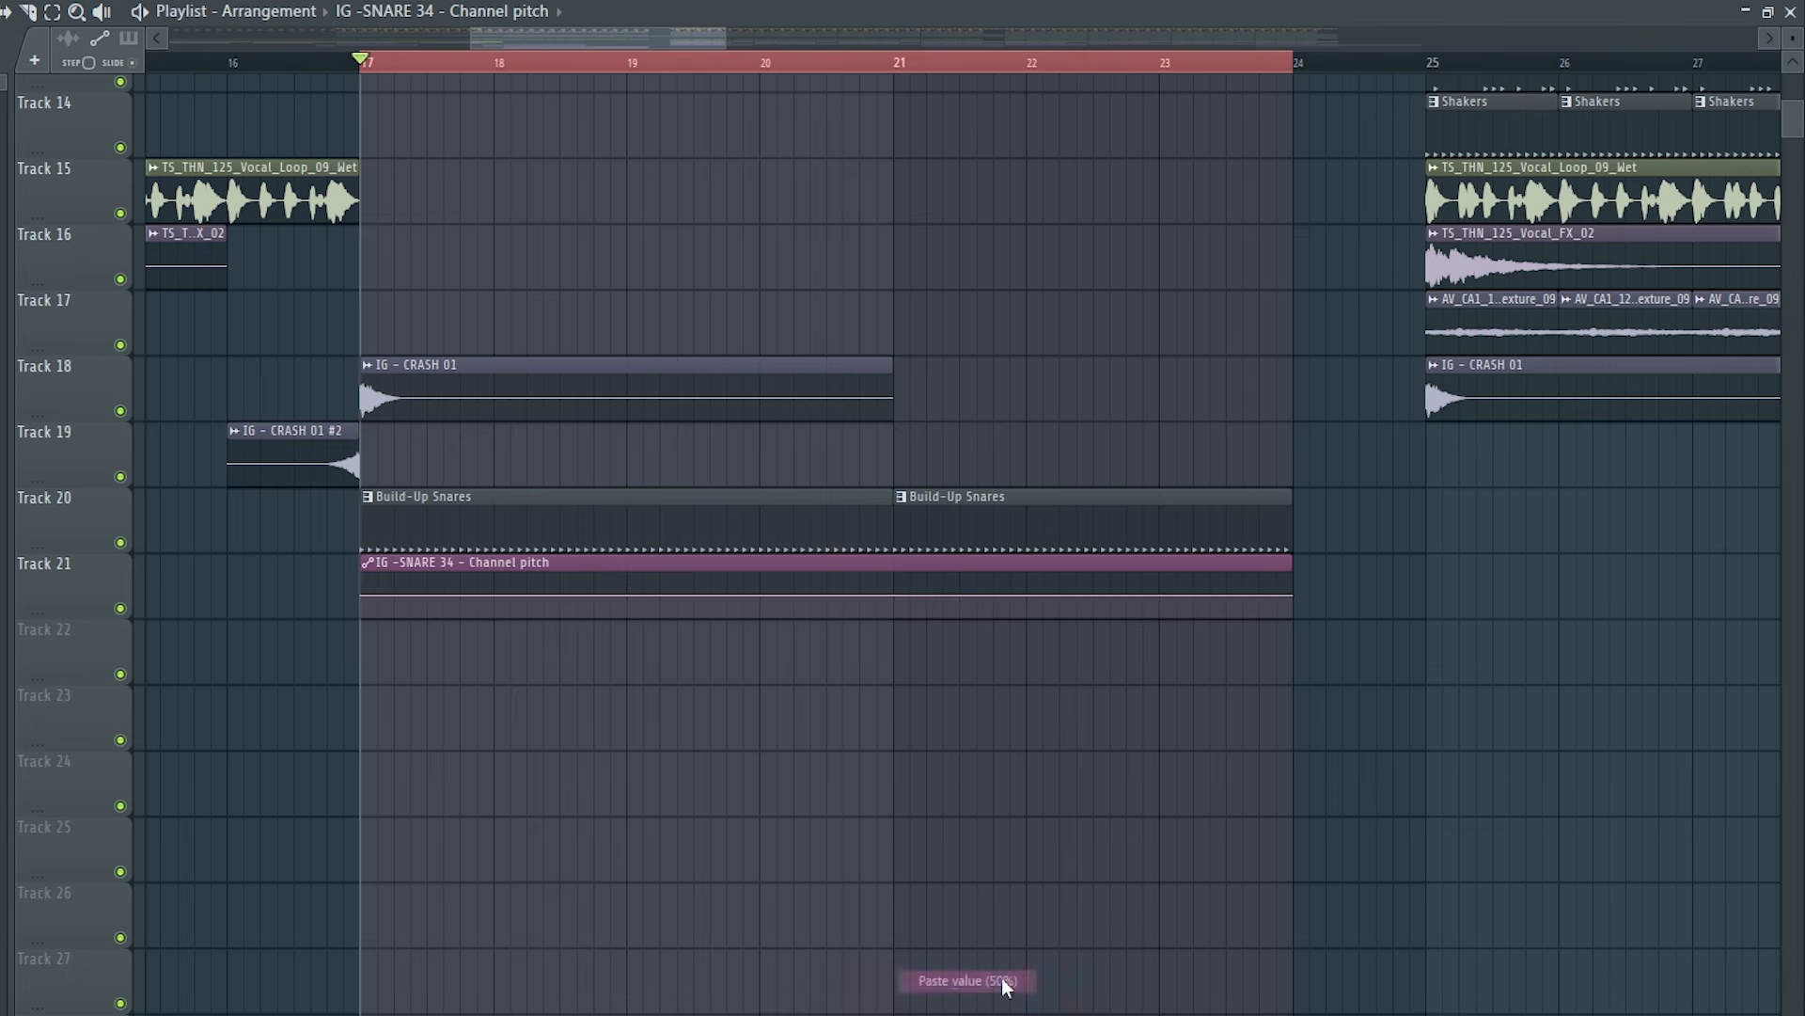
pyautogui.moveTo(871, 63); pyautogui.dragTo(987, 64)
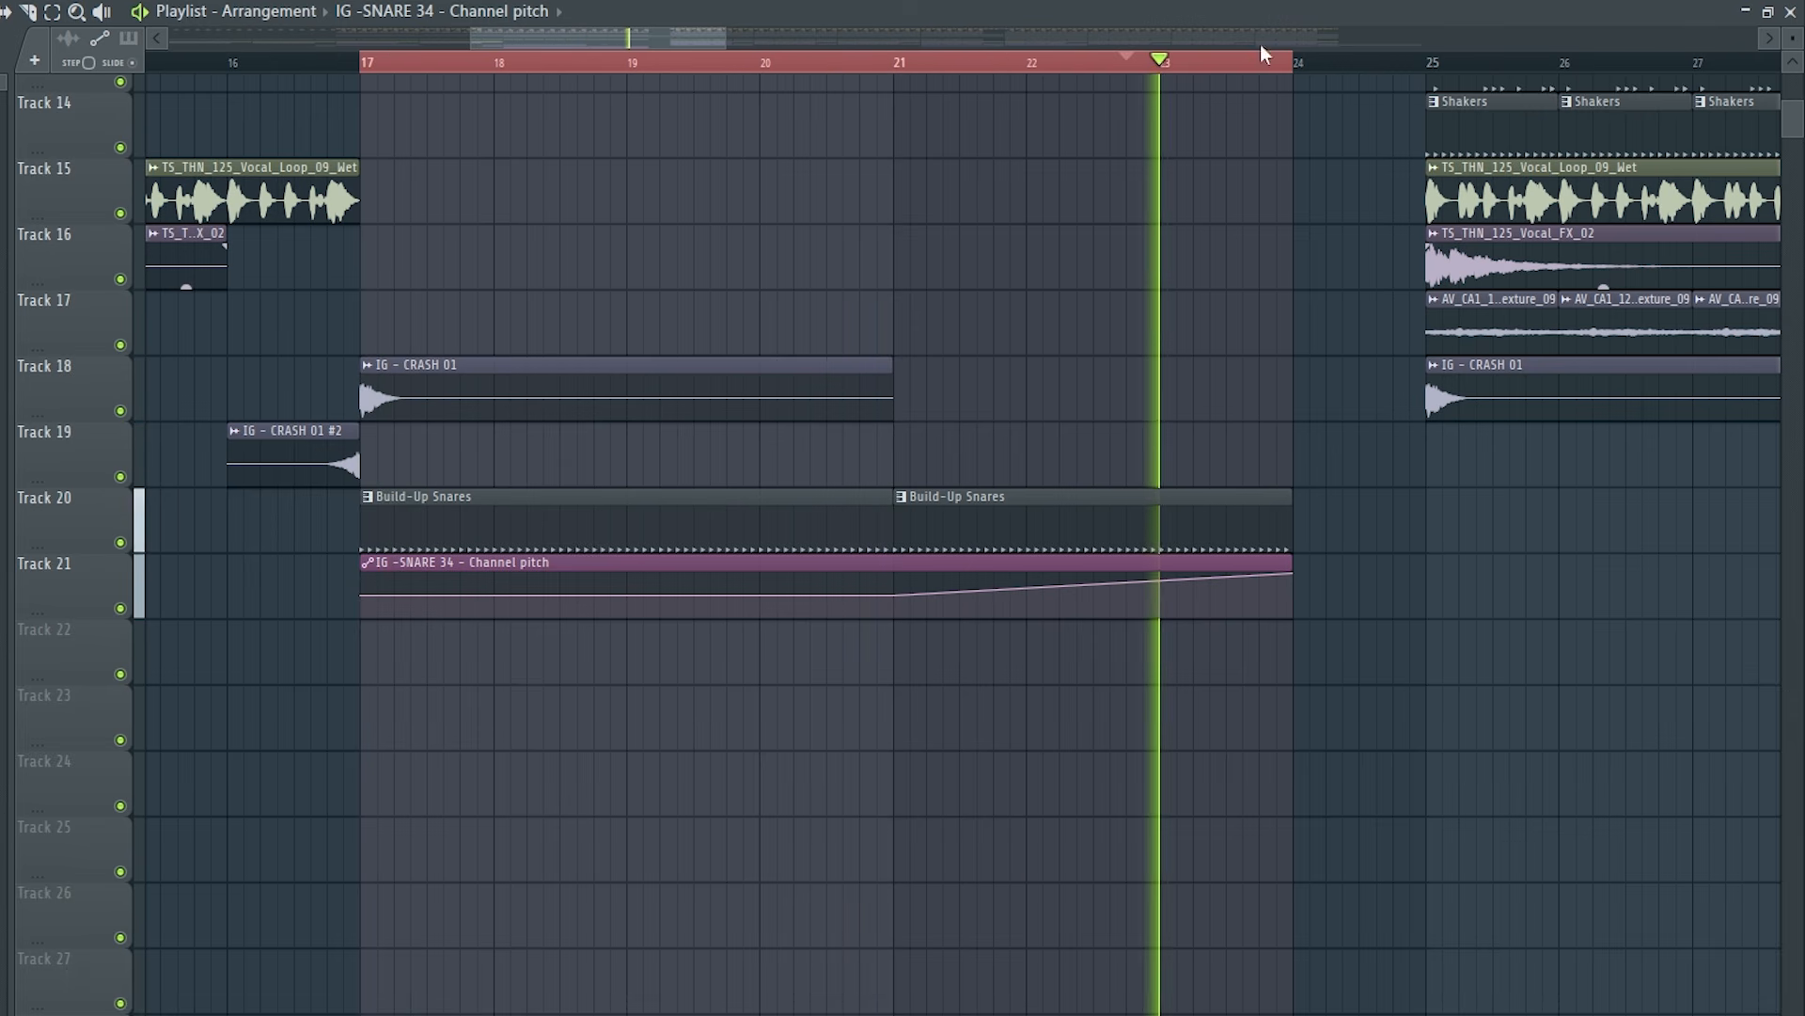
pyautogui.press('space')
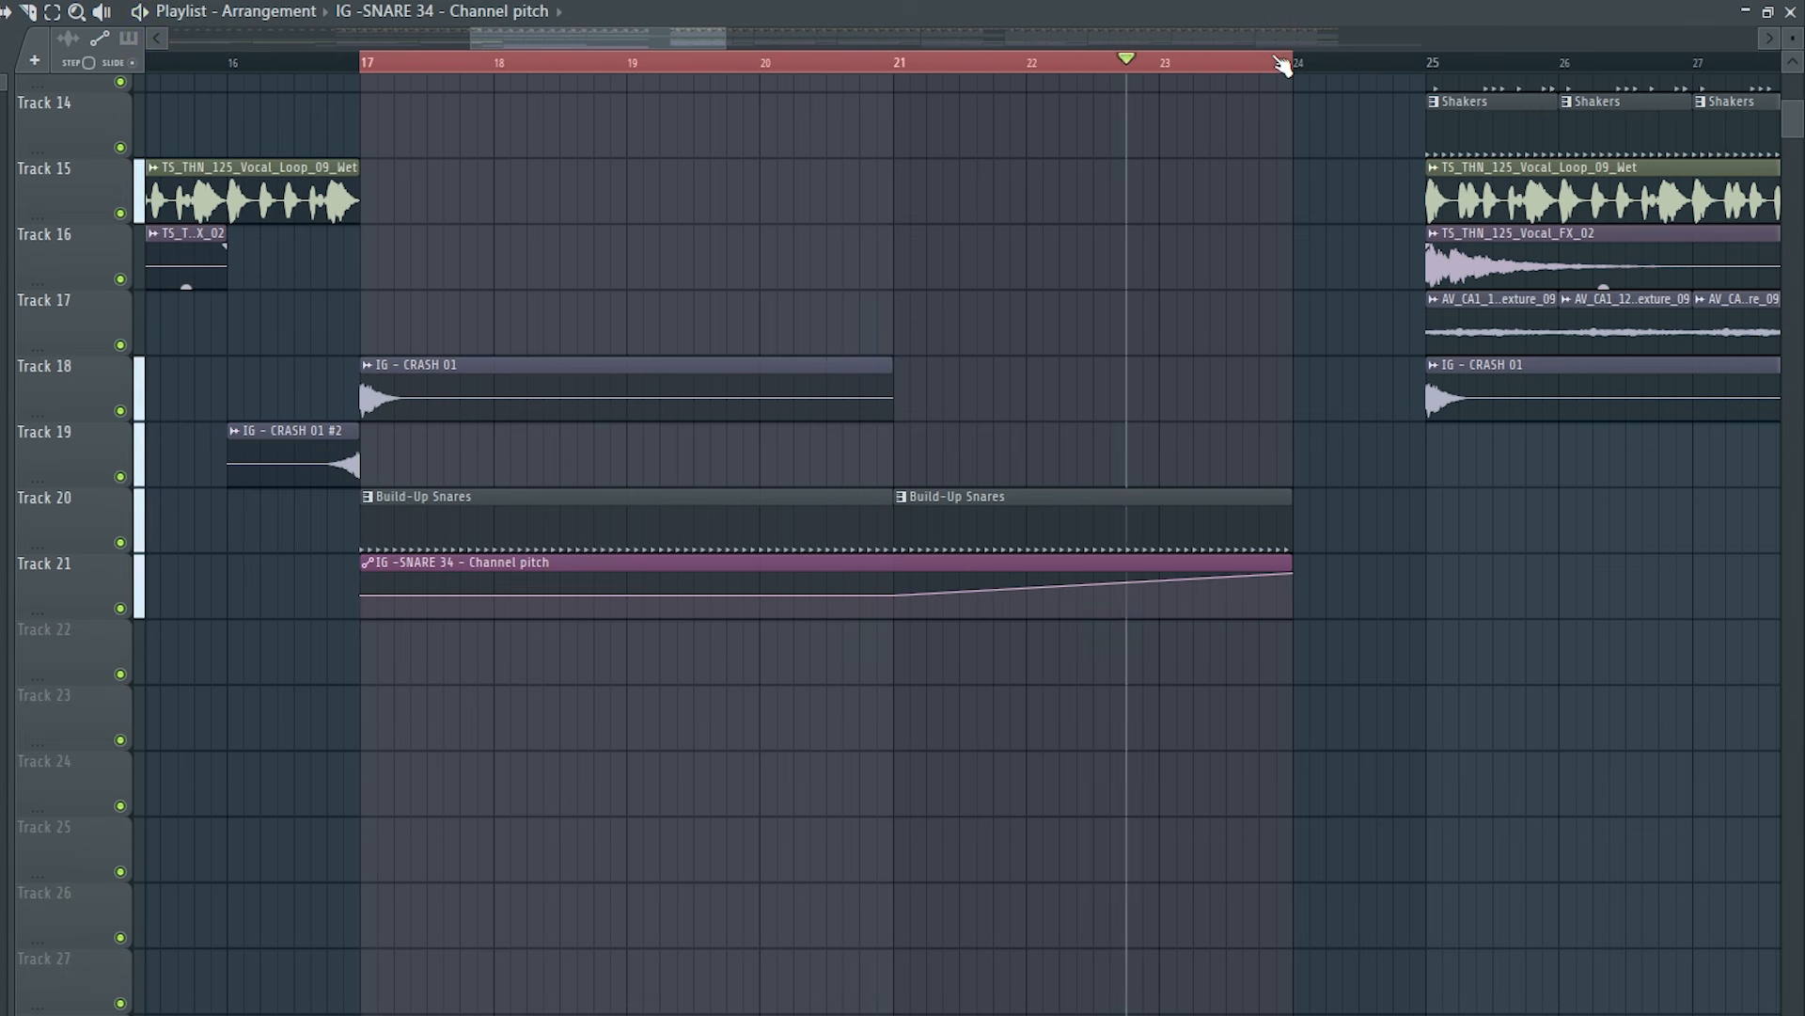
pyautogui.moveTo(1289, 64); pyautogui.dragTo(355, 162)
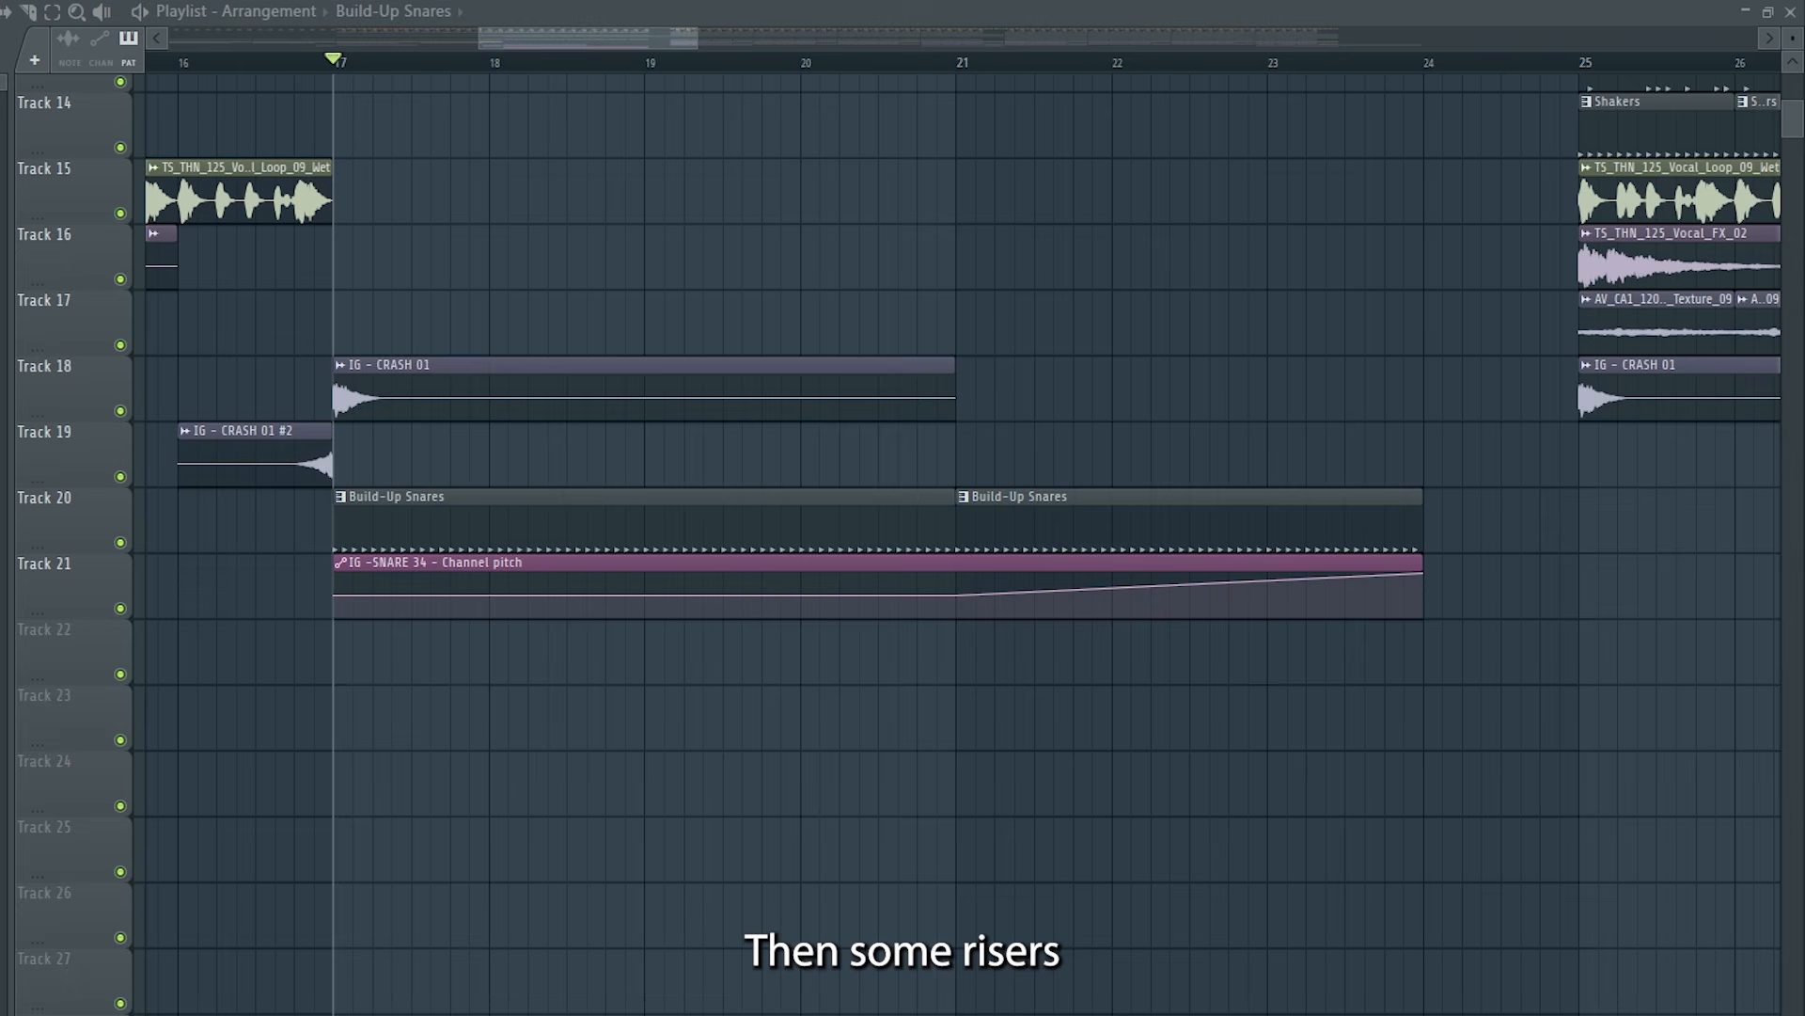
# Place IG - RISER 04 on track 22 from bar 17 to bar 24 with a fade-in of about 1.3 bars.
pyautogui.moveTo(2, 701); pyautogui.dragTo(395, 649)
pyautogui.doubleClick(395, 649)
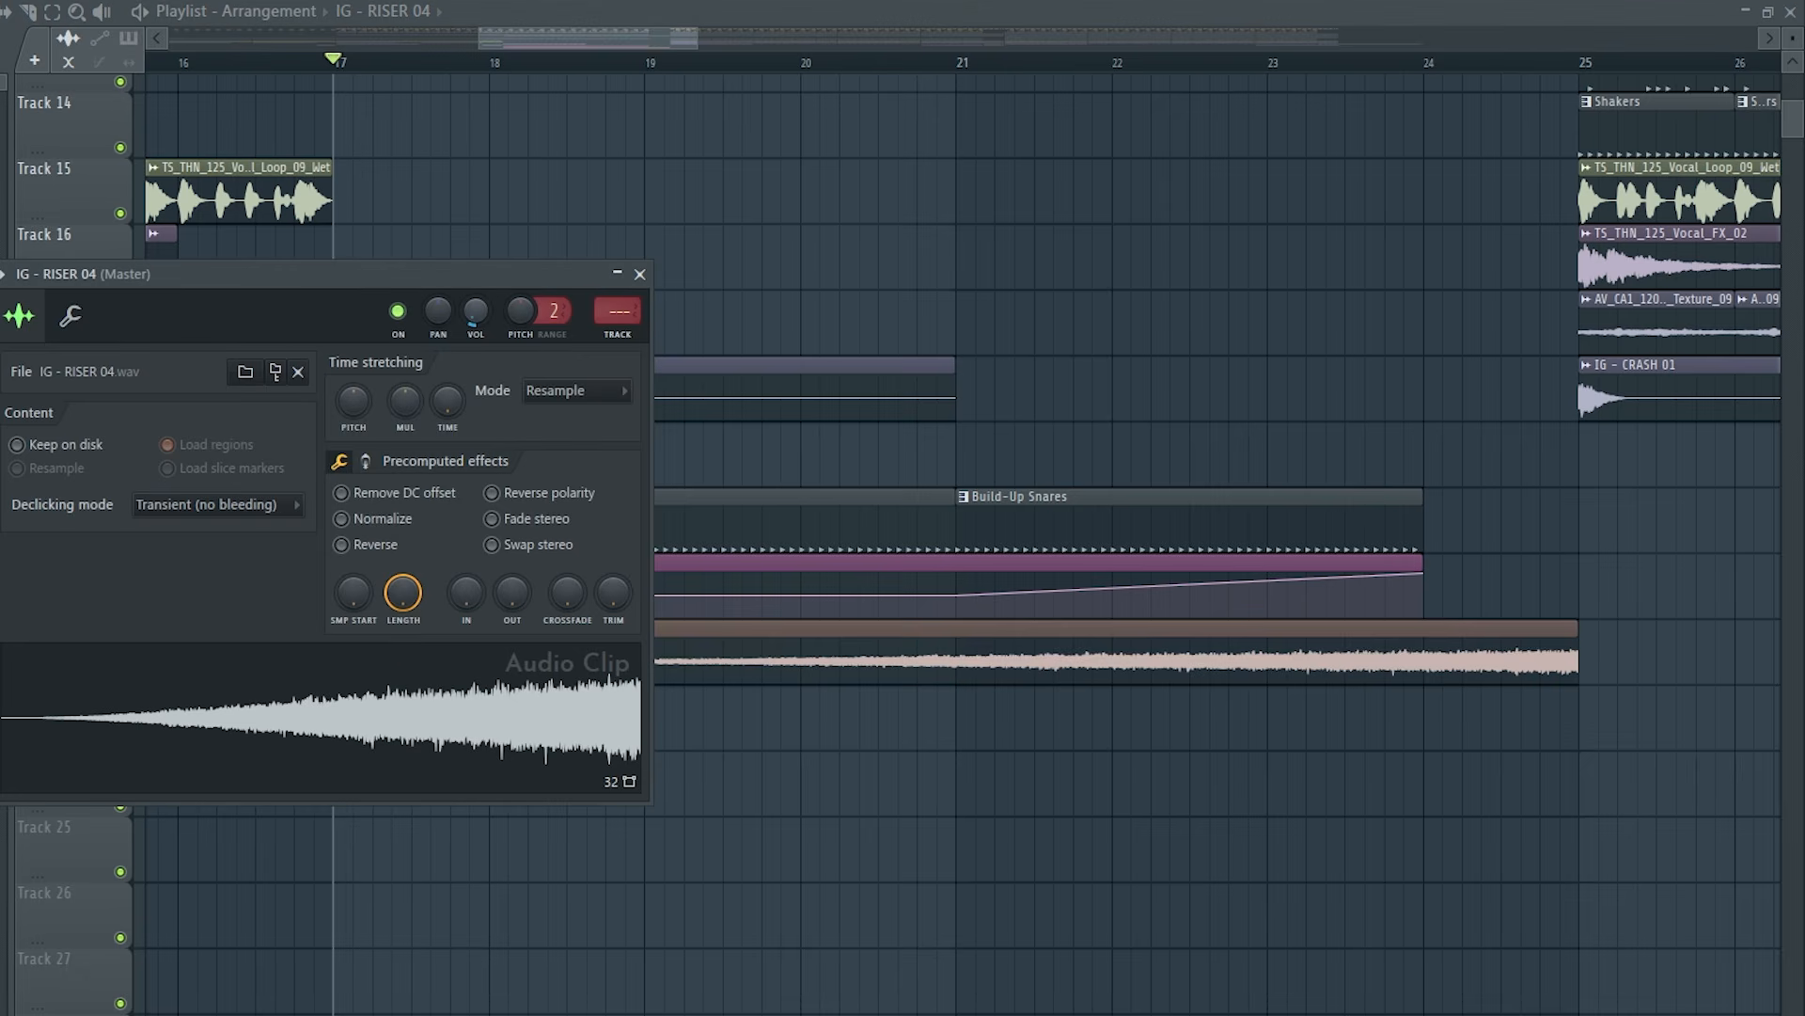
pyautogui.click(640, 274)
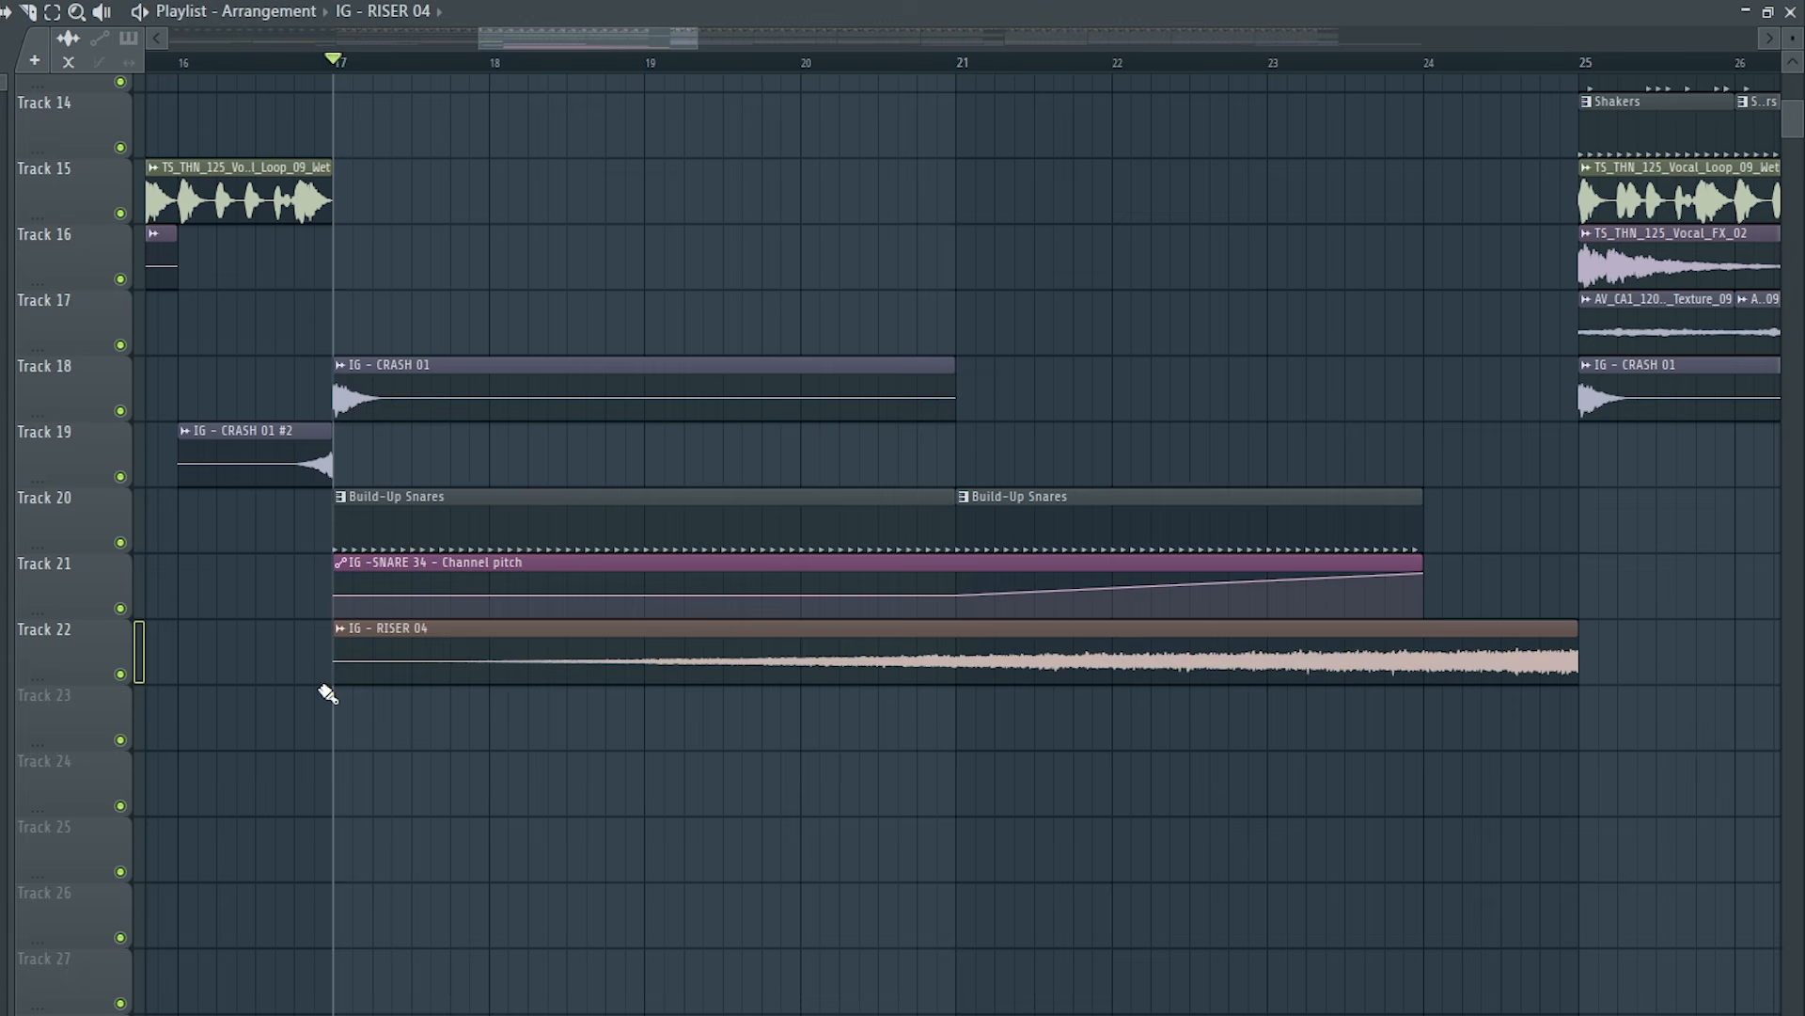
pyautogui.moveTo(333, 678); pyautogui.dragTo(390, 652)
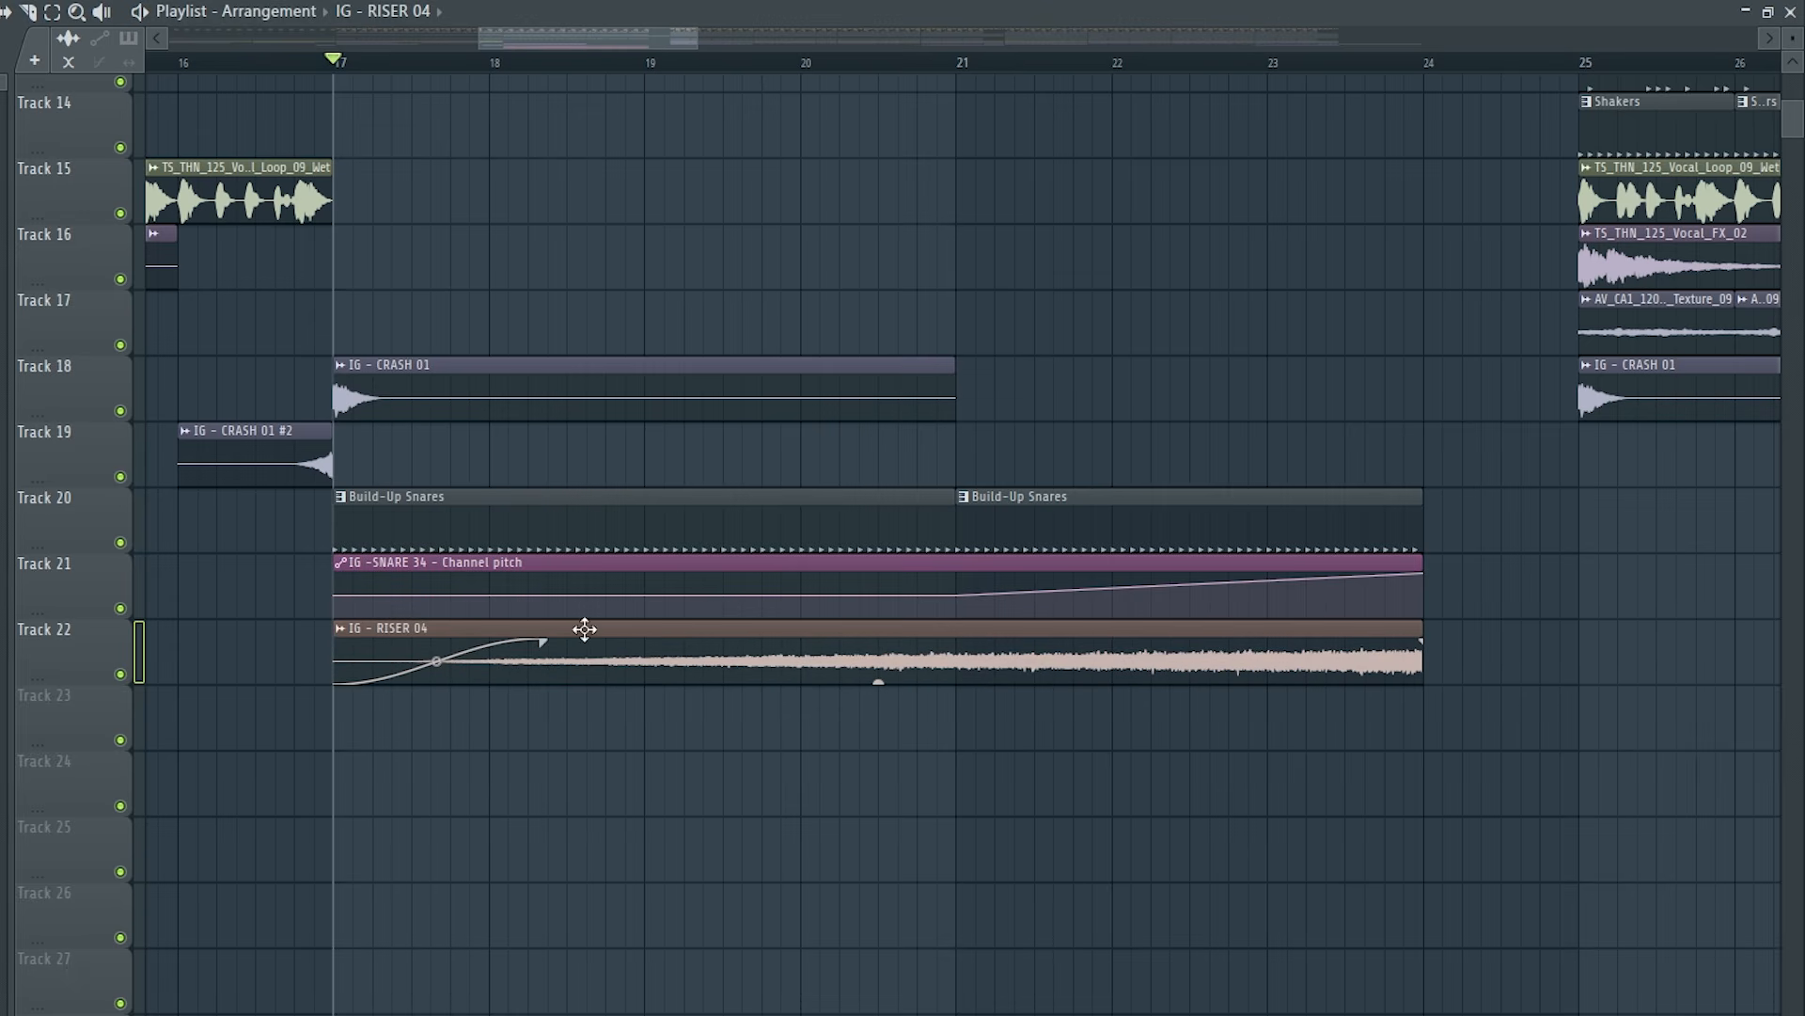
# Play the build-up from bar 21 to audition the riser with the snares, and review the riser's clip settings.
pyautogui.press('space')
pyautogui.click(942, 56)
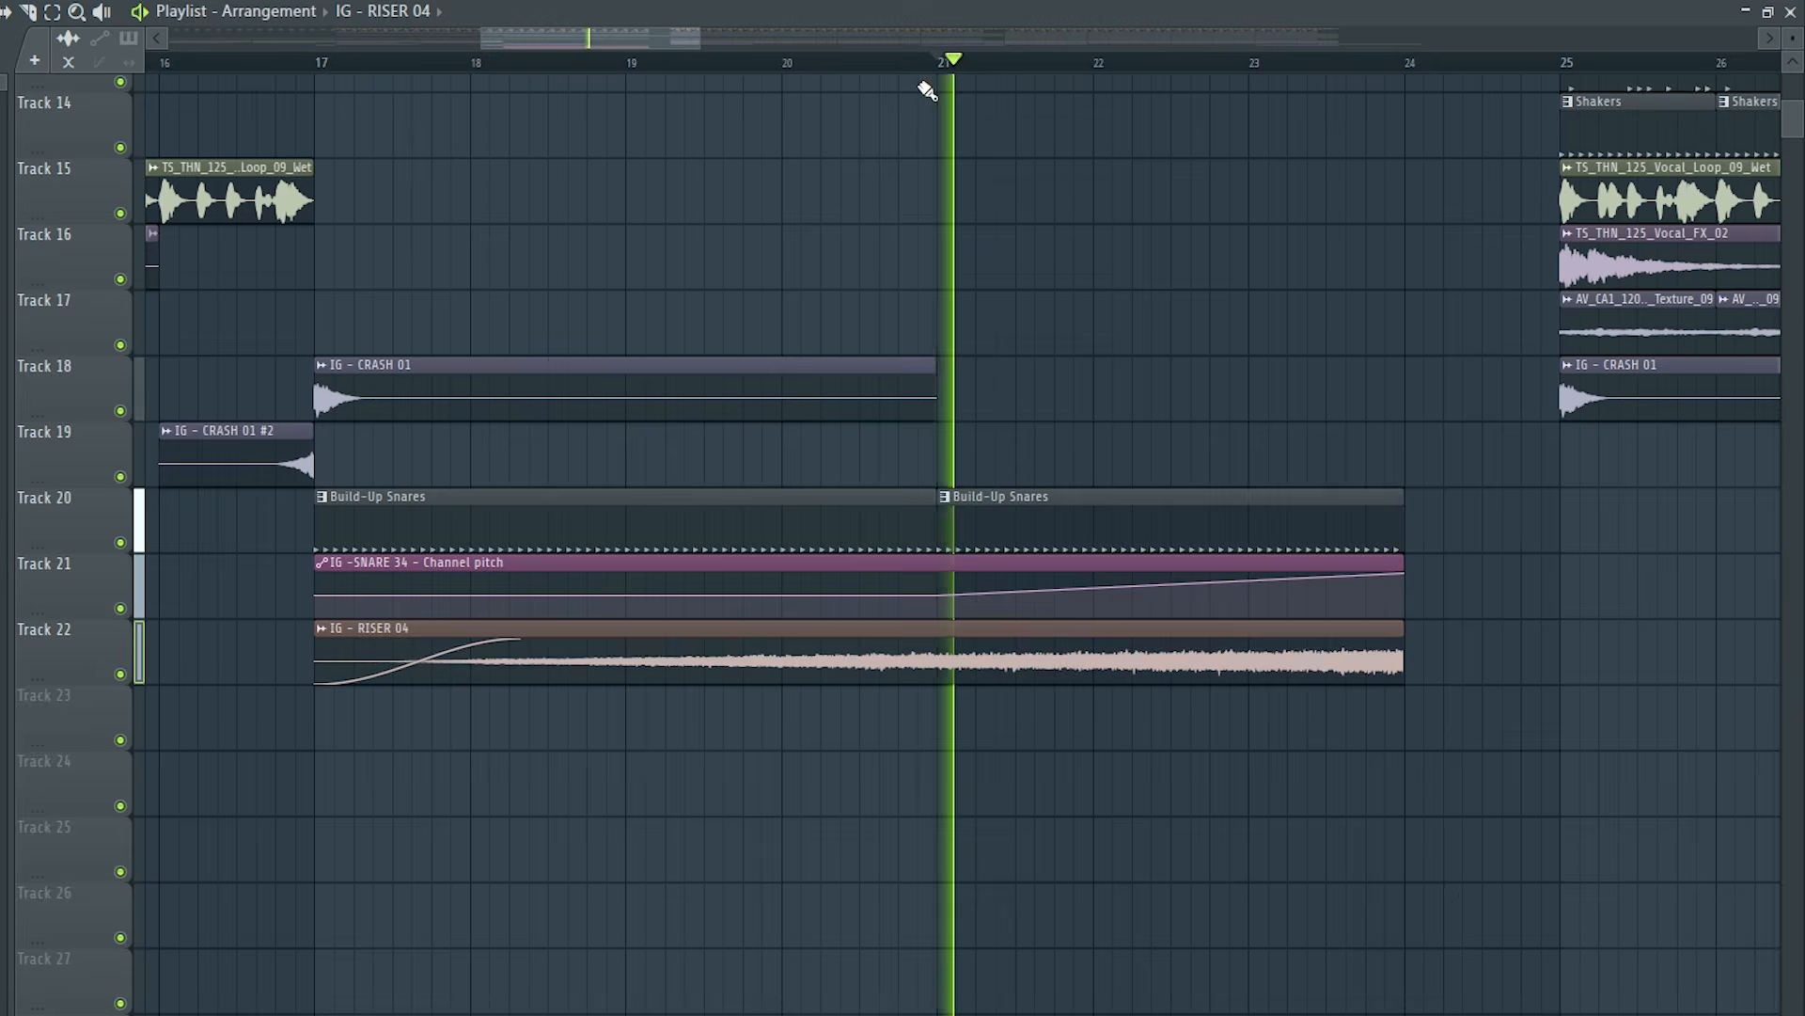
pyautogui.doubleClick(1007, 664)
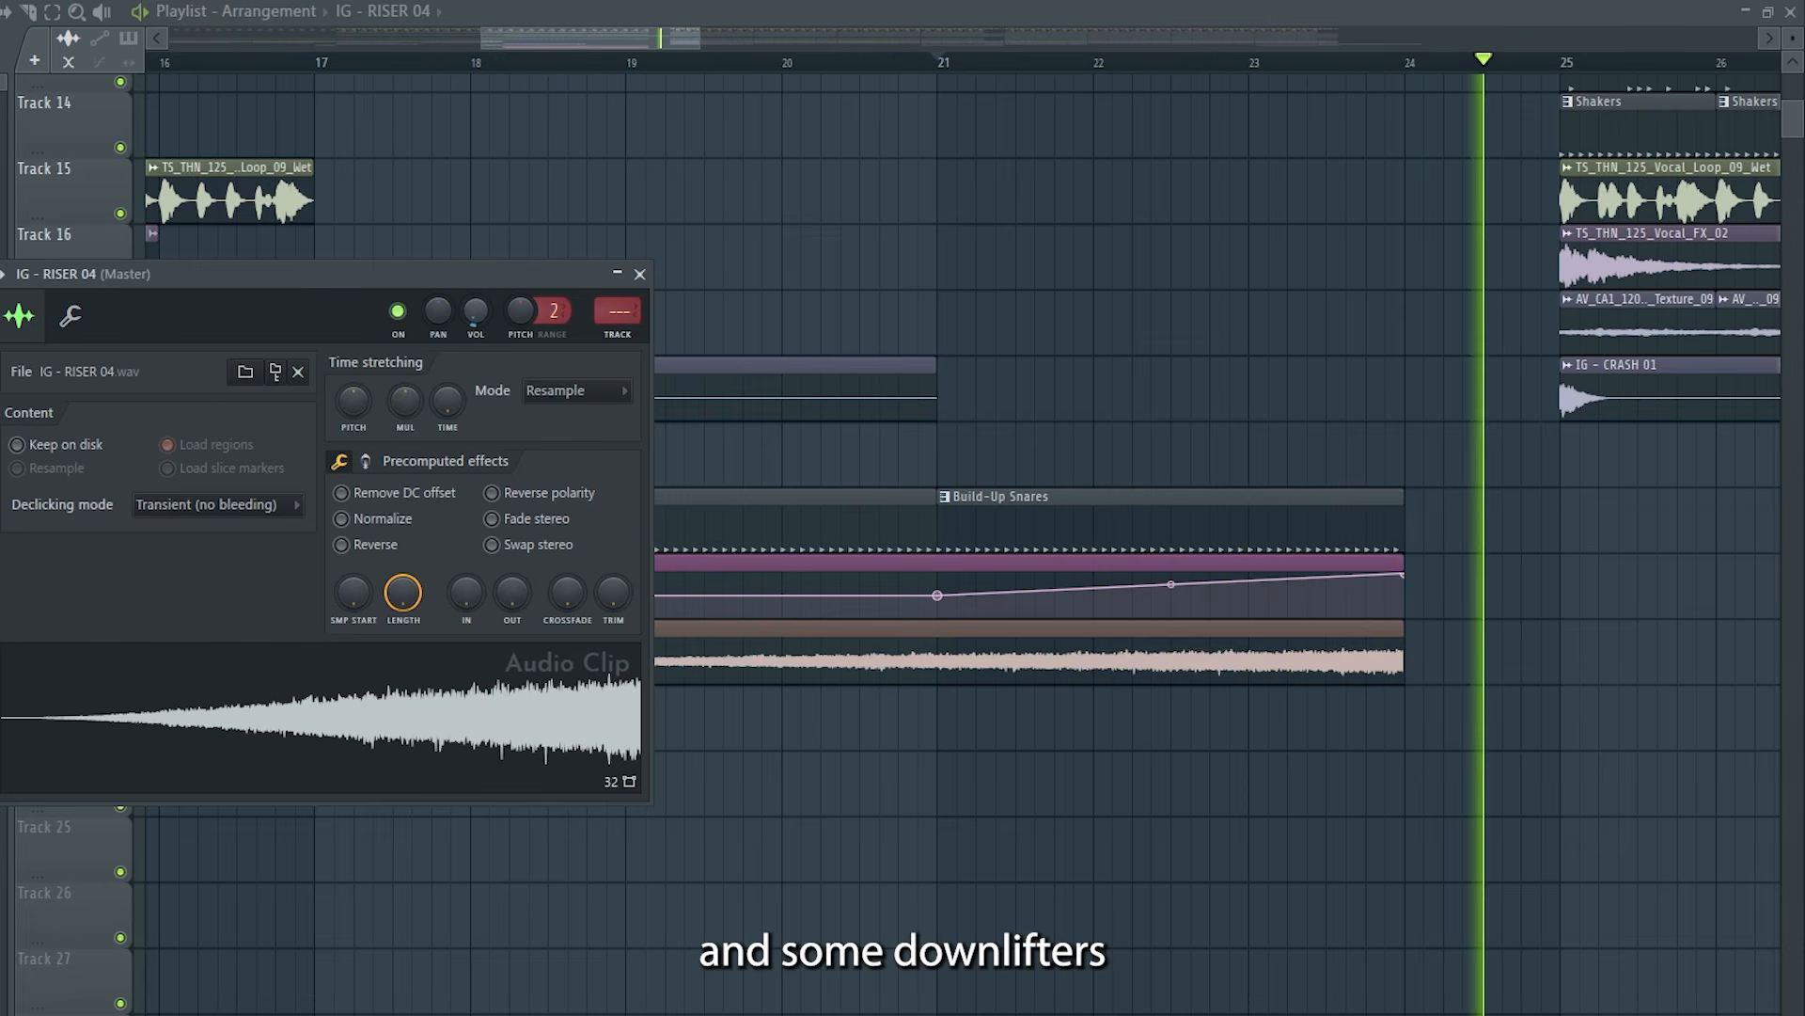
pyautogui.press('space')
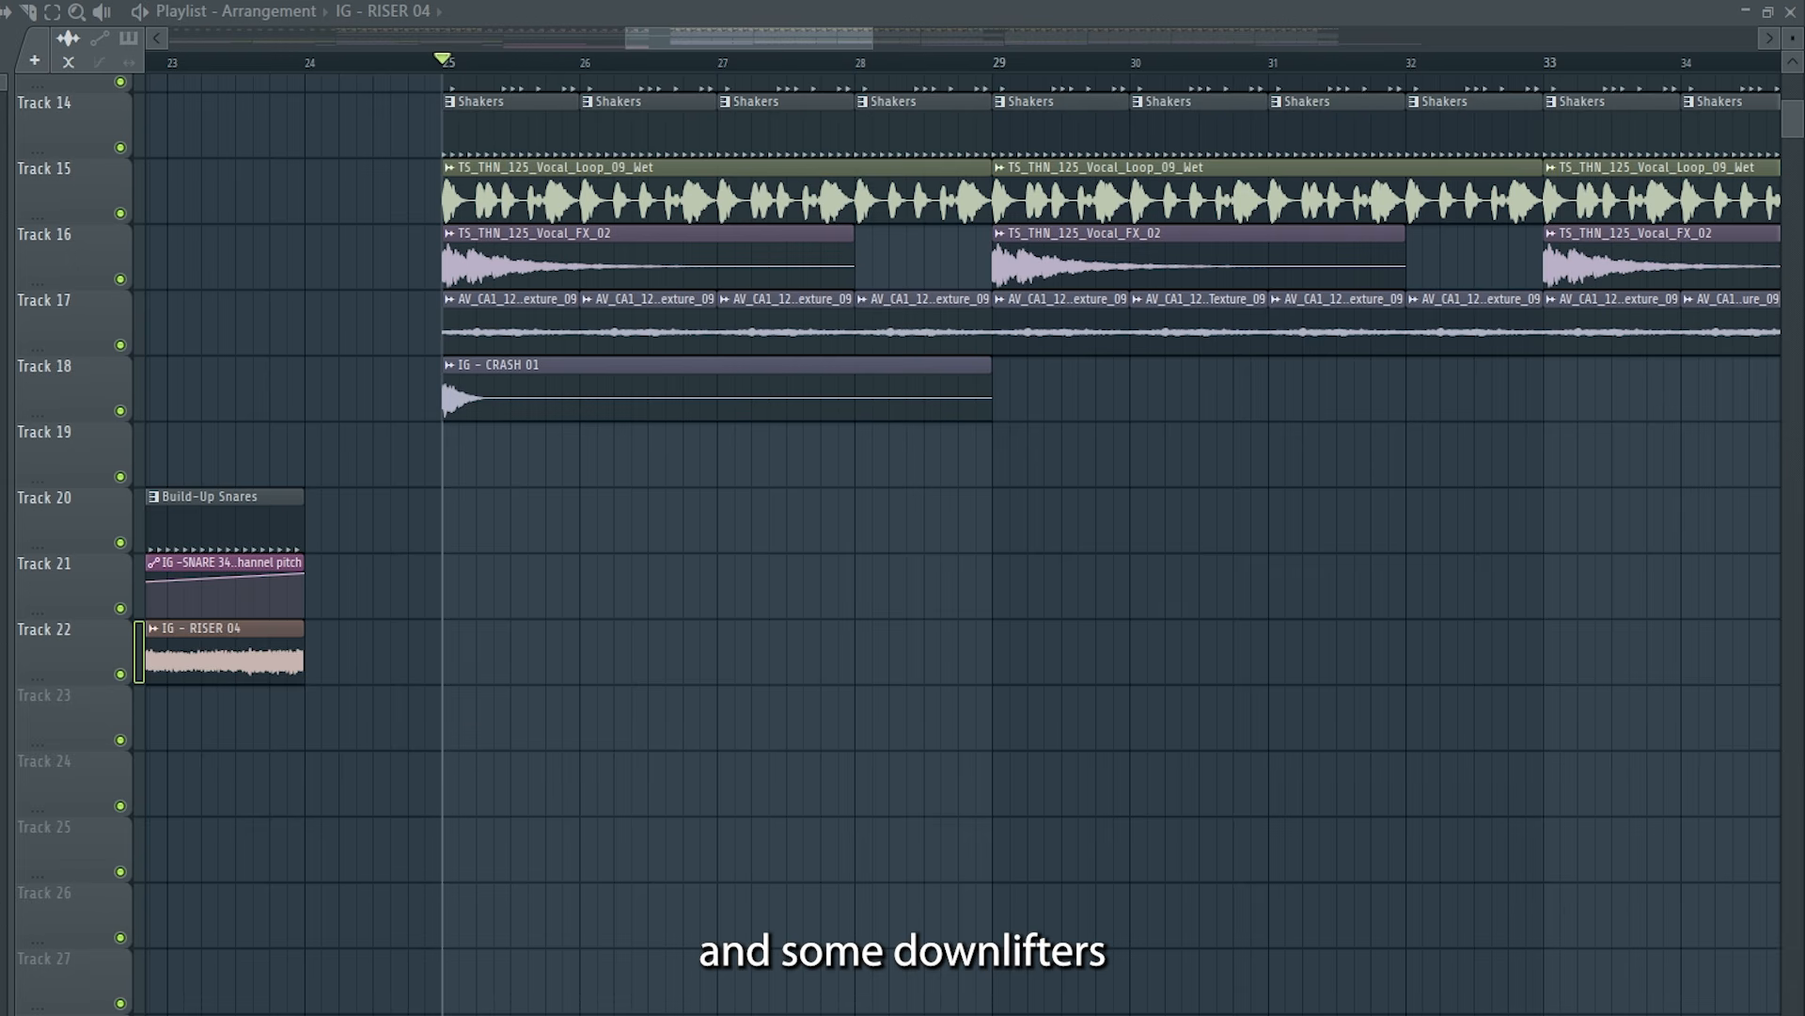
# Place IG - DOWNLIFTER 10 on track 23 at bar 25 and review its clip settings.
pyautogui.moveTo(122, 672); pyautogui.dragTo(444, 714)
pyautogui.doubleClick(444, 714)
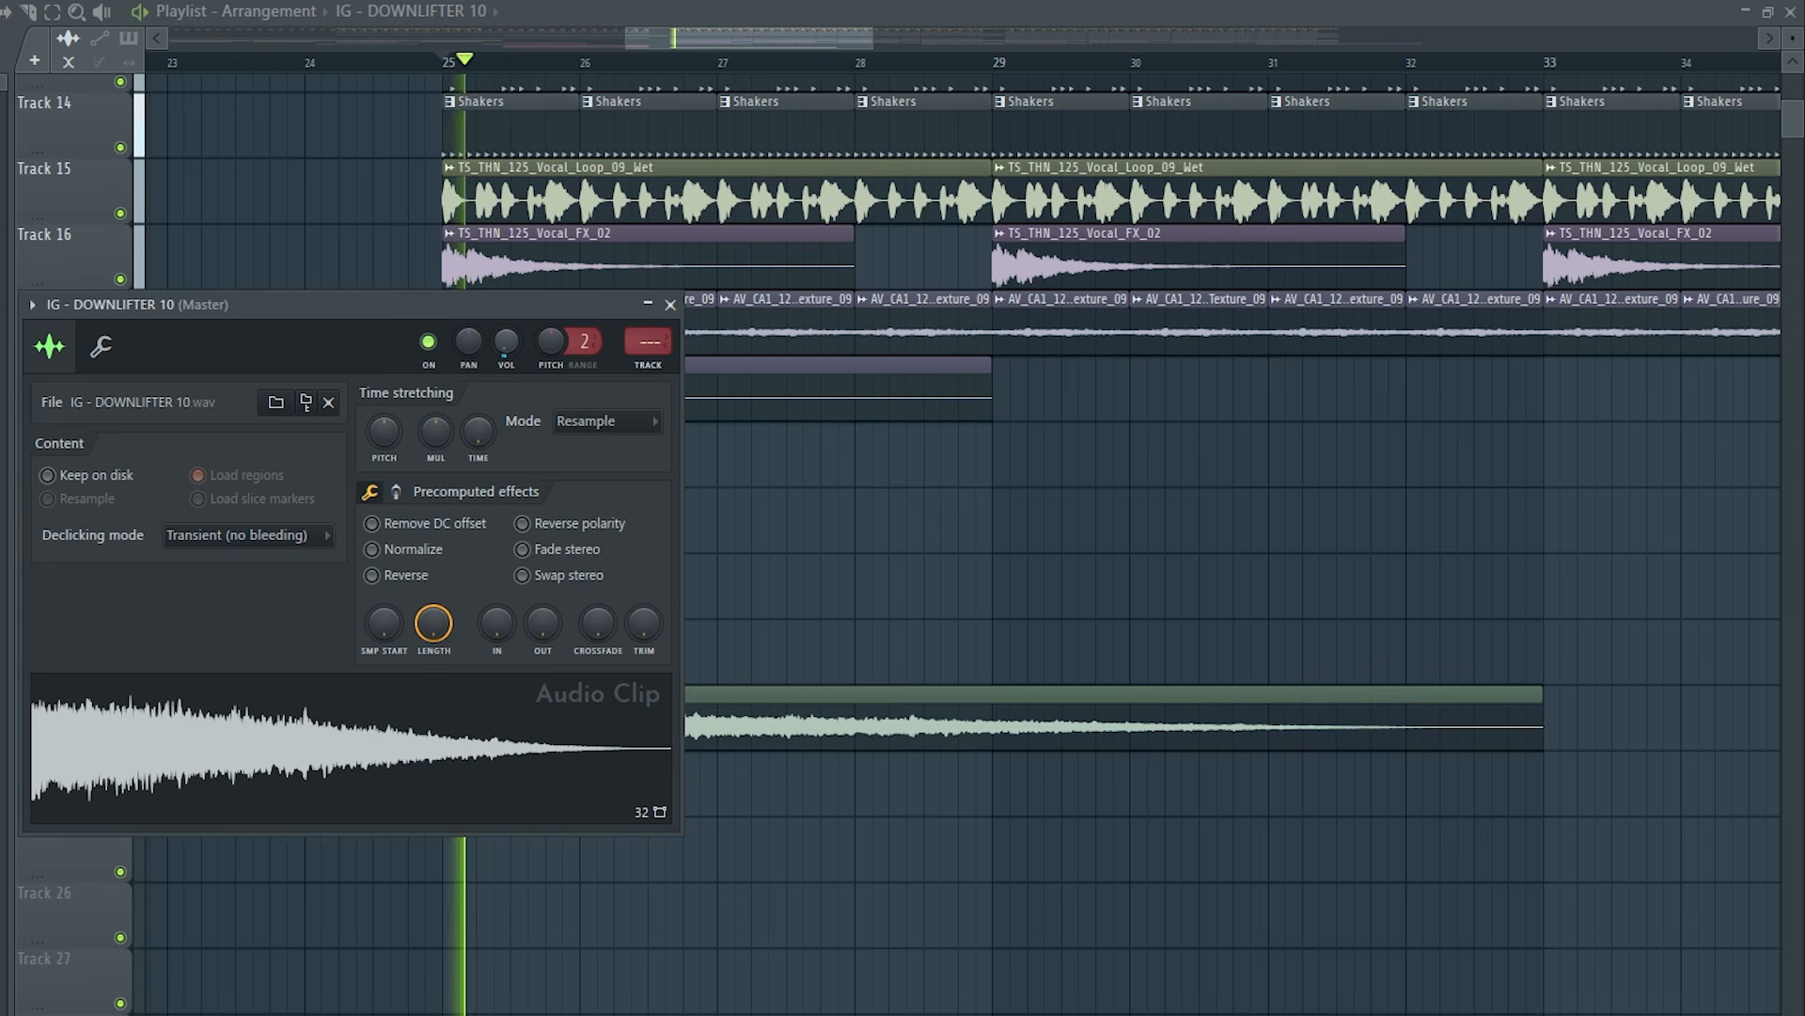
pyautogui.click(670, 304)
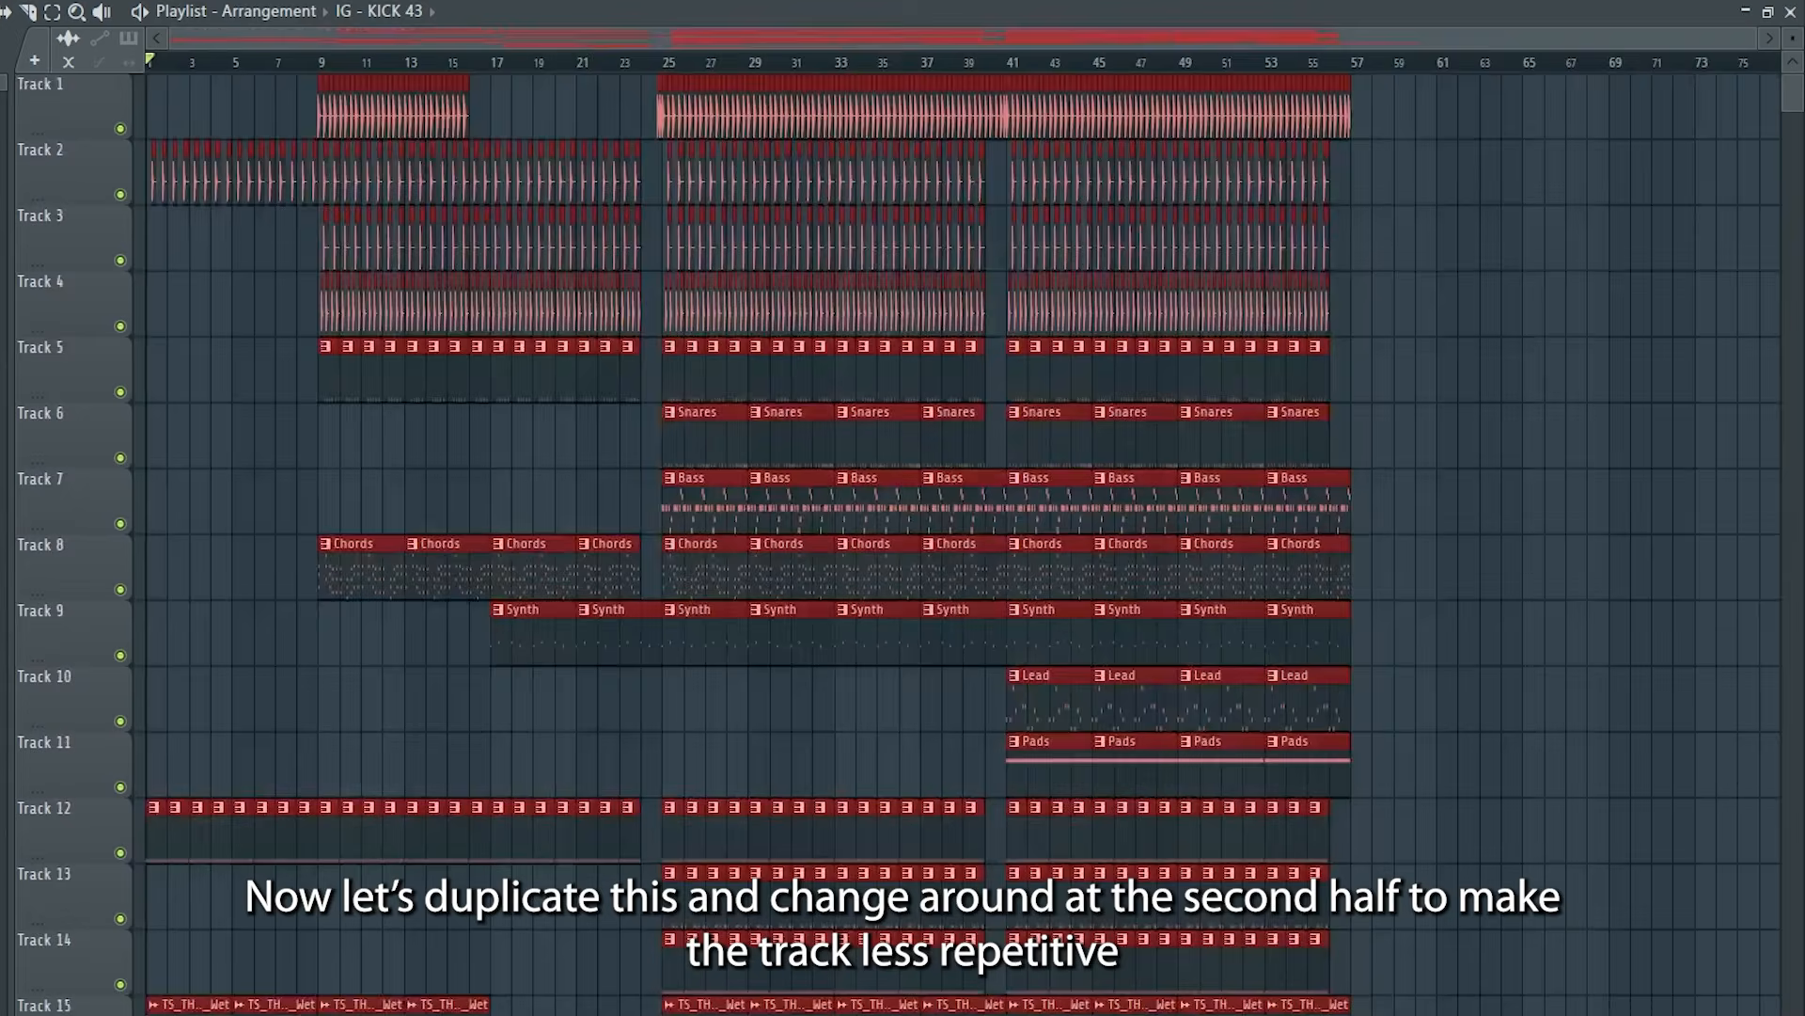
# Duplicate the whole arrangement and move the copy so it starts at bar 57.
pyautogui.hotkey('ctrl', 'b')
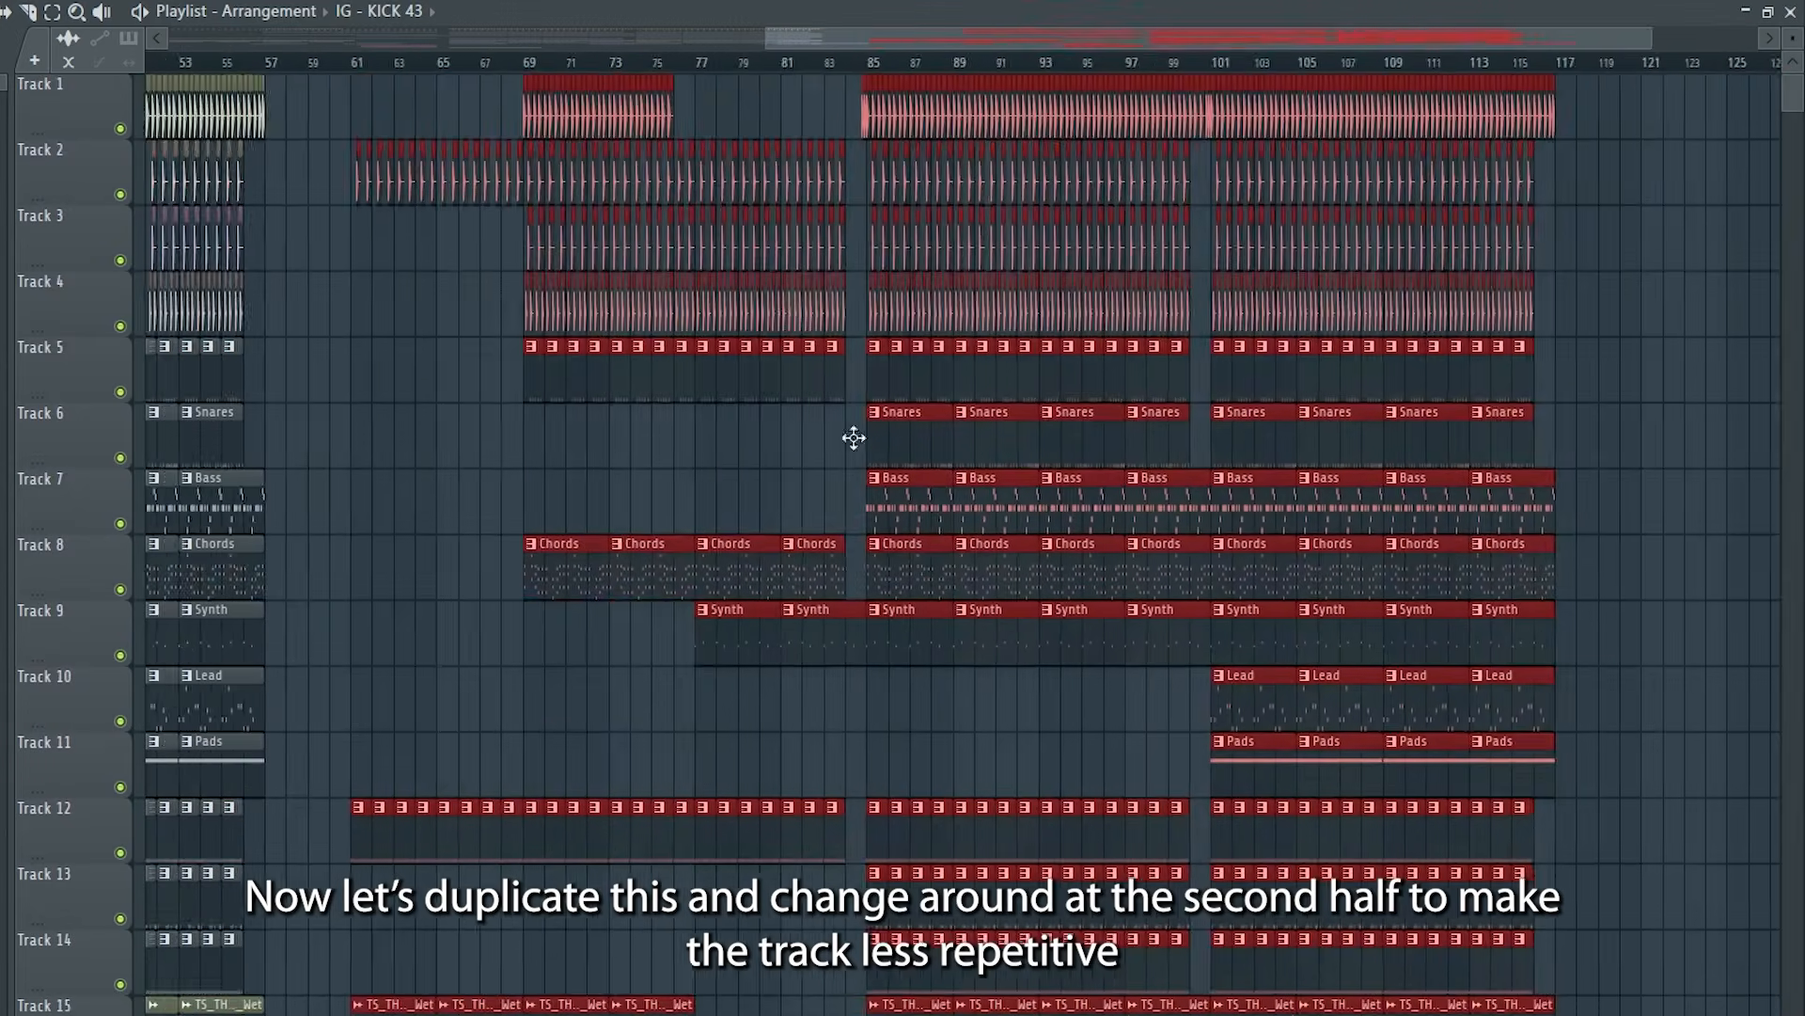
pyautogui.scroll(5, 339, 661)
pyautogui.moveTo(867, 847); pyautogui.dragTo(517, 849)
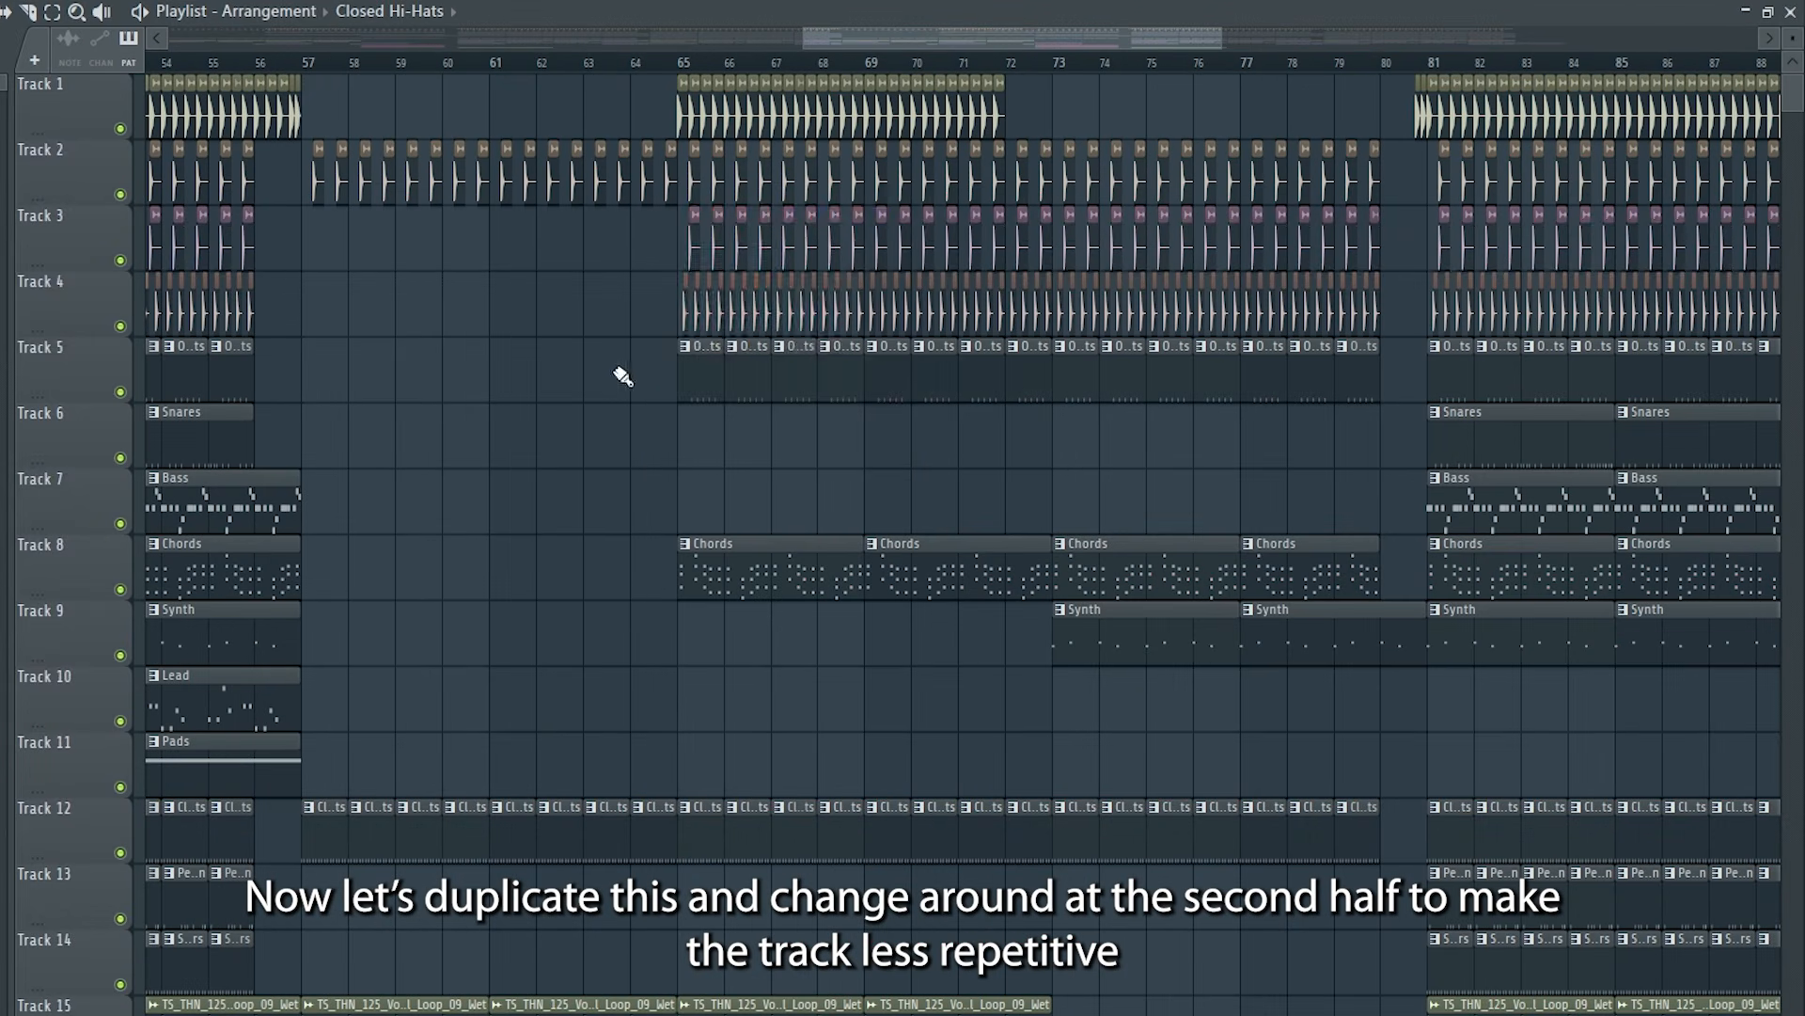
# Extend the kick, track 3 and 4 hits and open hi-hats back to bar 57, and remove the closed hi-hats from bars 57 to 64.
pyautogui.moveTo(617, 372); pyautogui.dragTo(1063, 288)
pyautogui.hotkey('ctrl', 'b')
pyautogui.moveTo(1098, 349); pyautogui.dragTo(328, 388)
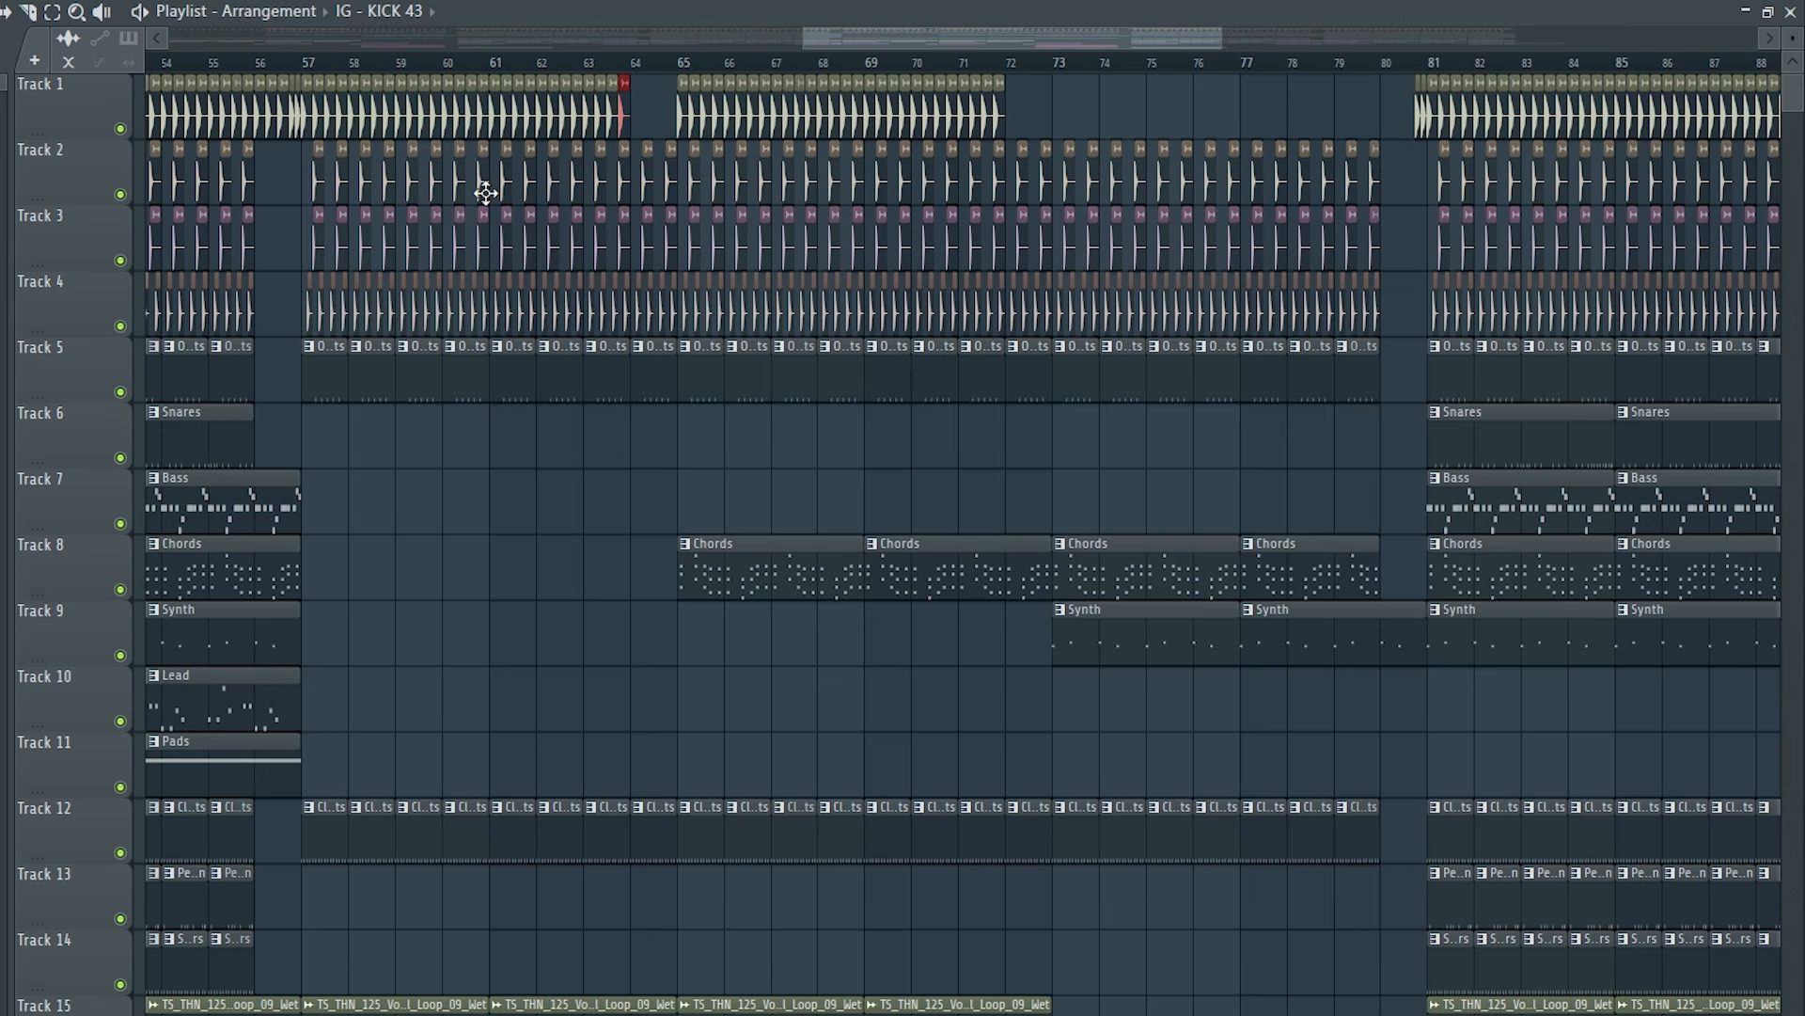
pyautogui.moveTo(322, 852); pyautogui.dragTo(640, 851)
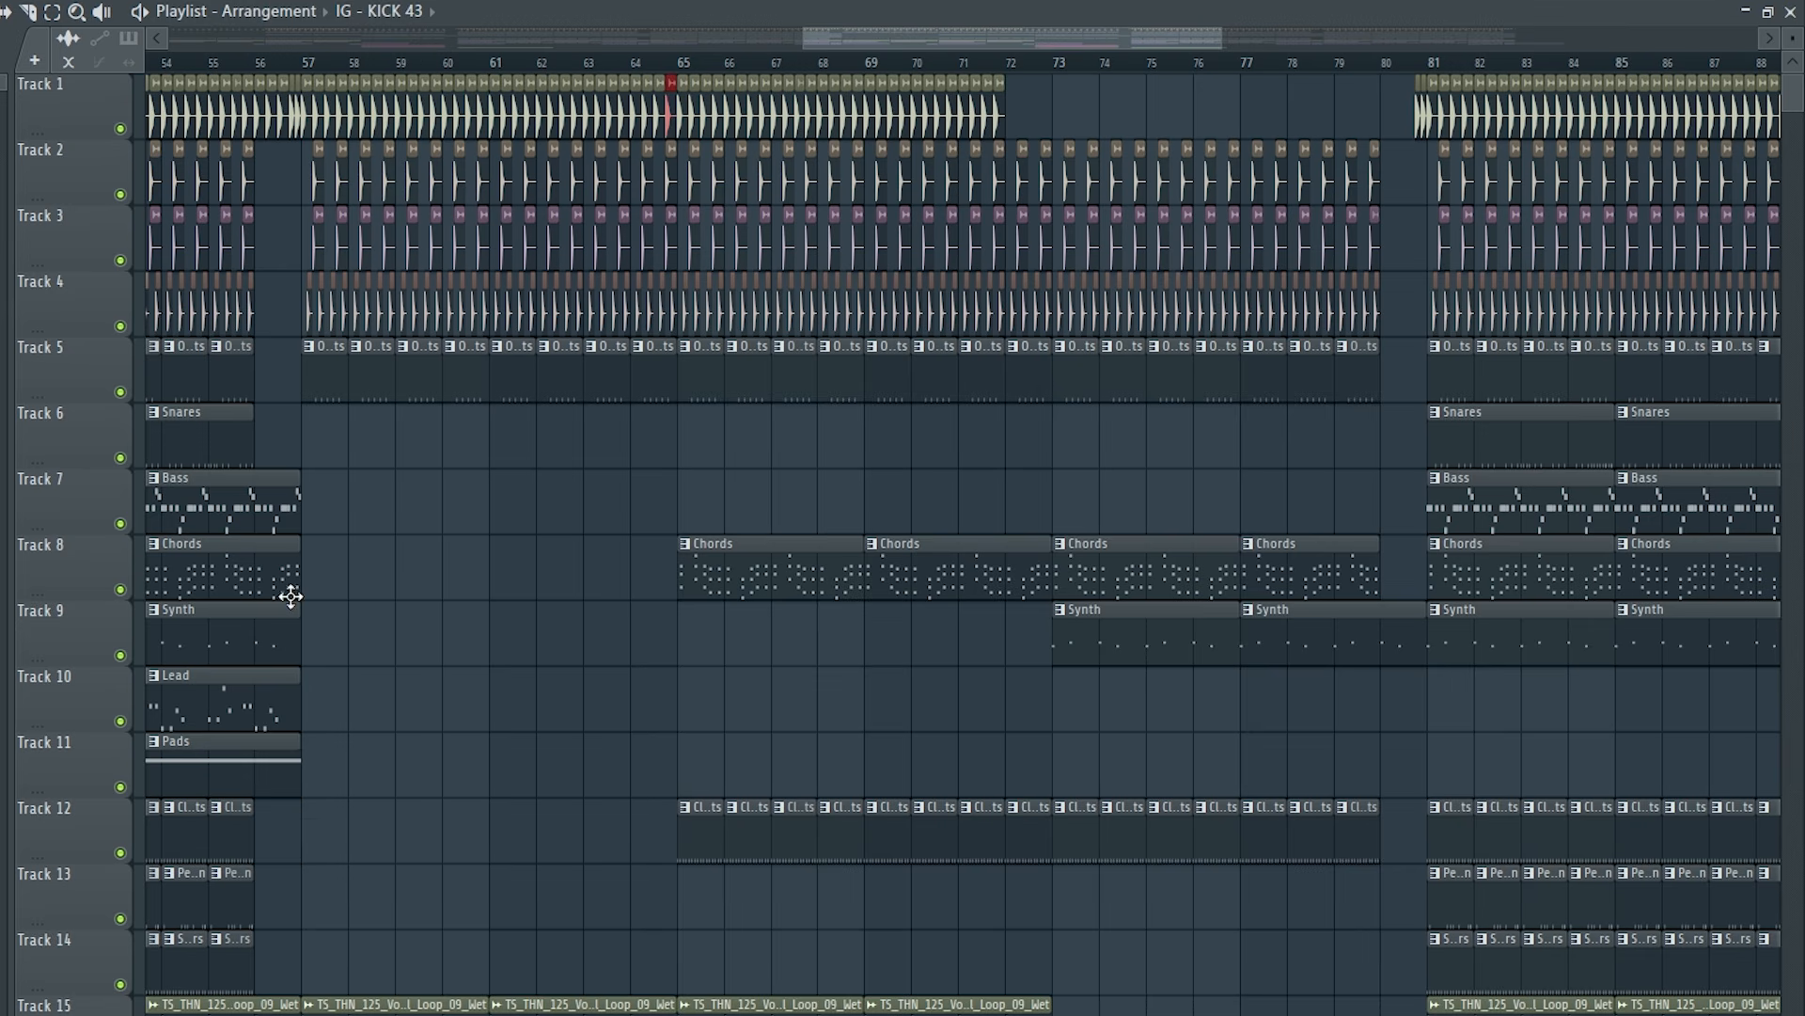
# Duplicate the last Bass clip four times on track 7 to fill bars 57 to 72.
pyautogui.keyDown('ctrl'); pyautogui.click(270, 520); pyautogui.keyUp('ctrl')
pyautogui.hotkey('ctrl', 'b')
pyautogui.hotkey('ctrl', 'b')
pyautogui.hotkey('ctrl', 'b')
pyautogui.hotkey('ctrl', 'b')
pyautogui.keyDown('ctrl'); pyautogui.click(365, 707); pyautogui.keyUp('ctrl')
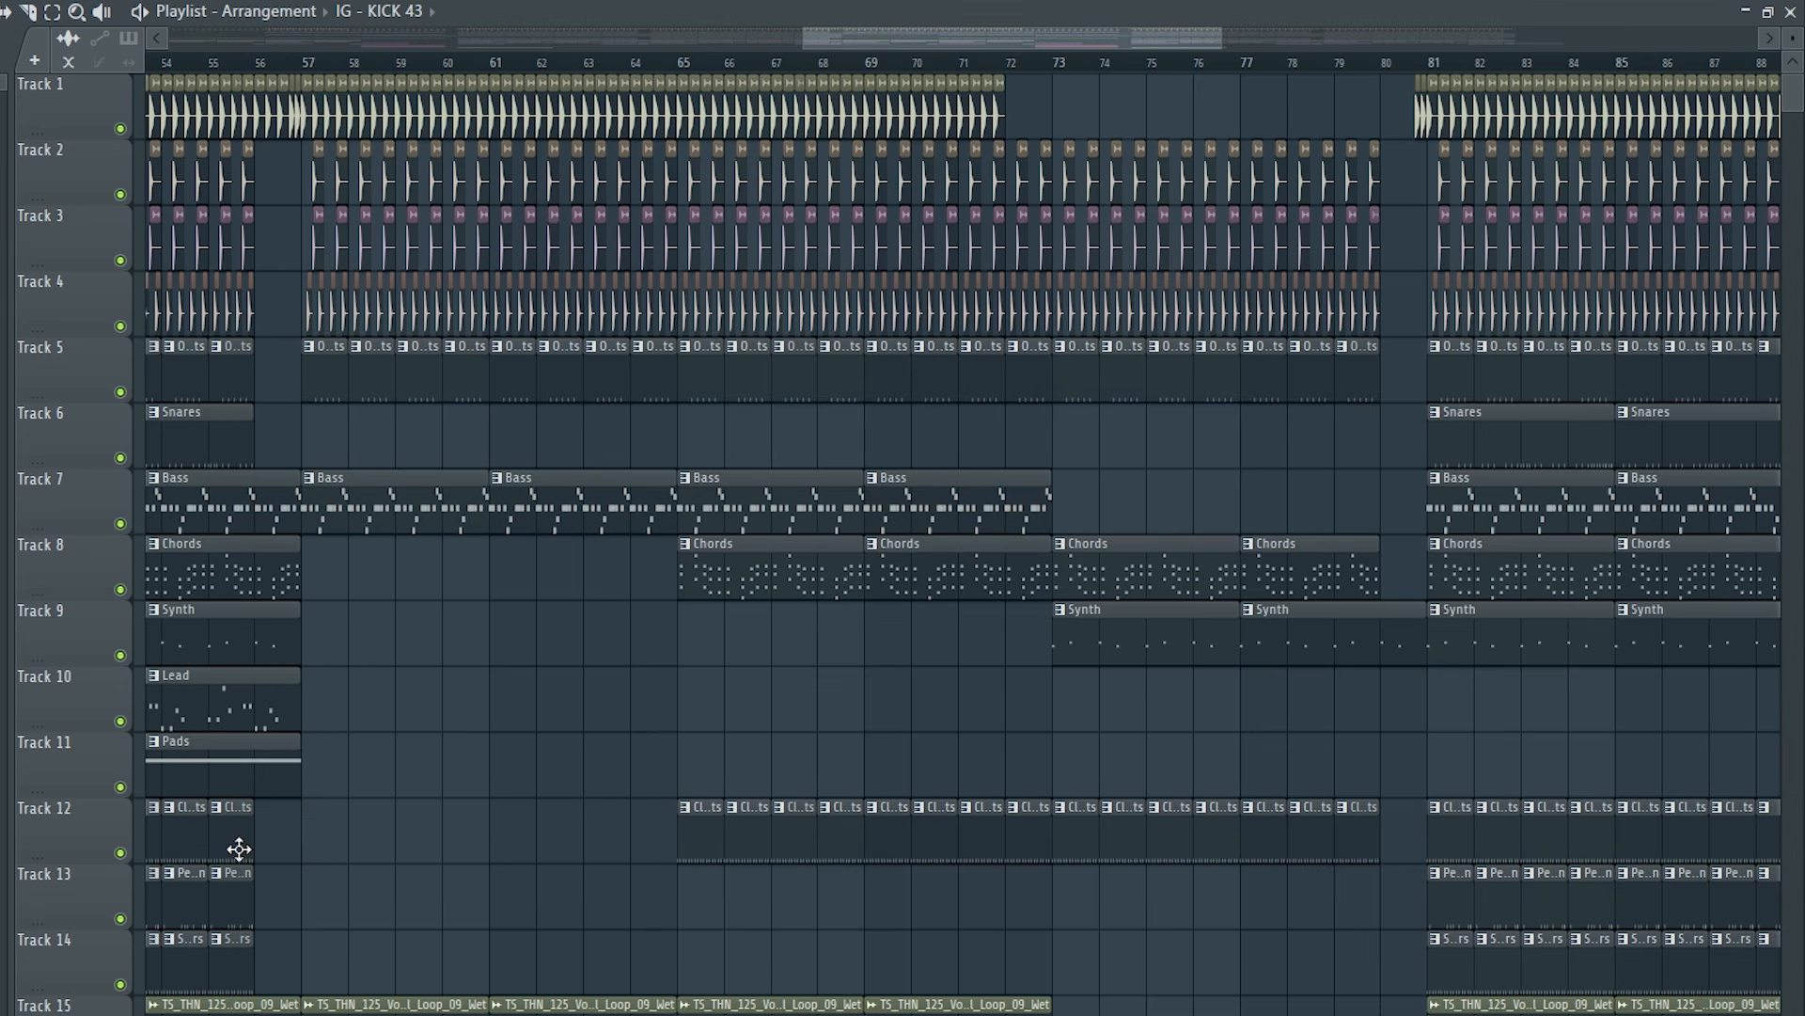
# Add Percussion clips on track 13 across bars 65 to 79.
pyautogui.click(225, 904)
pyautogui.moveTo(689, 912); pyautogui.dragTo(1372, 919)
pyautogui.moveTo(329, 239); pyautogui.dragTo(685, 241)
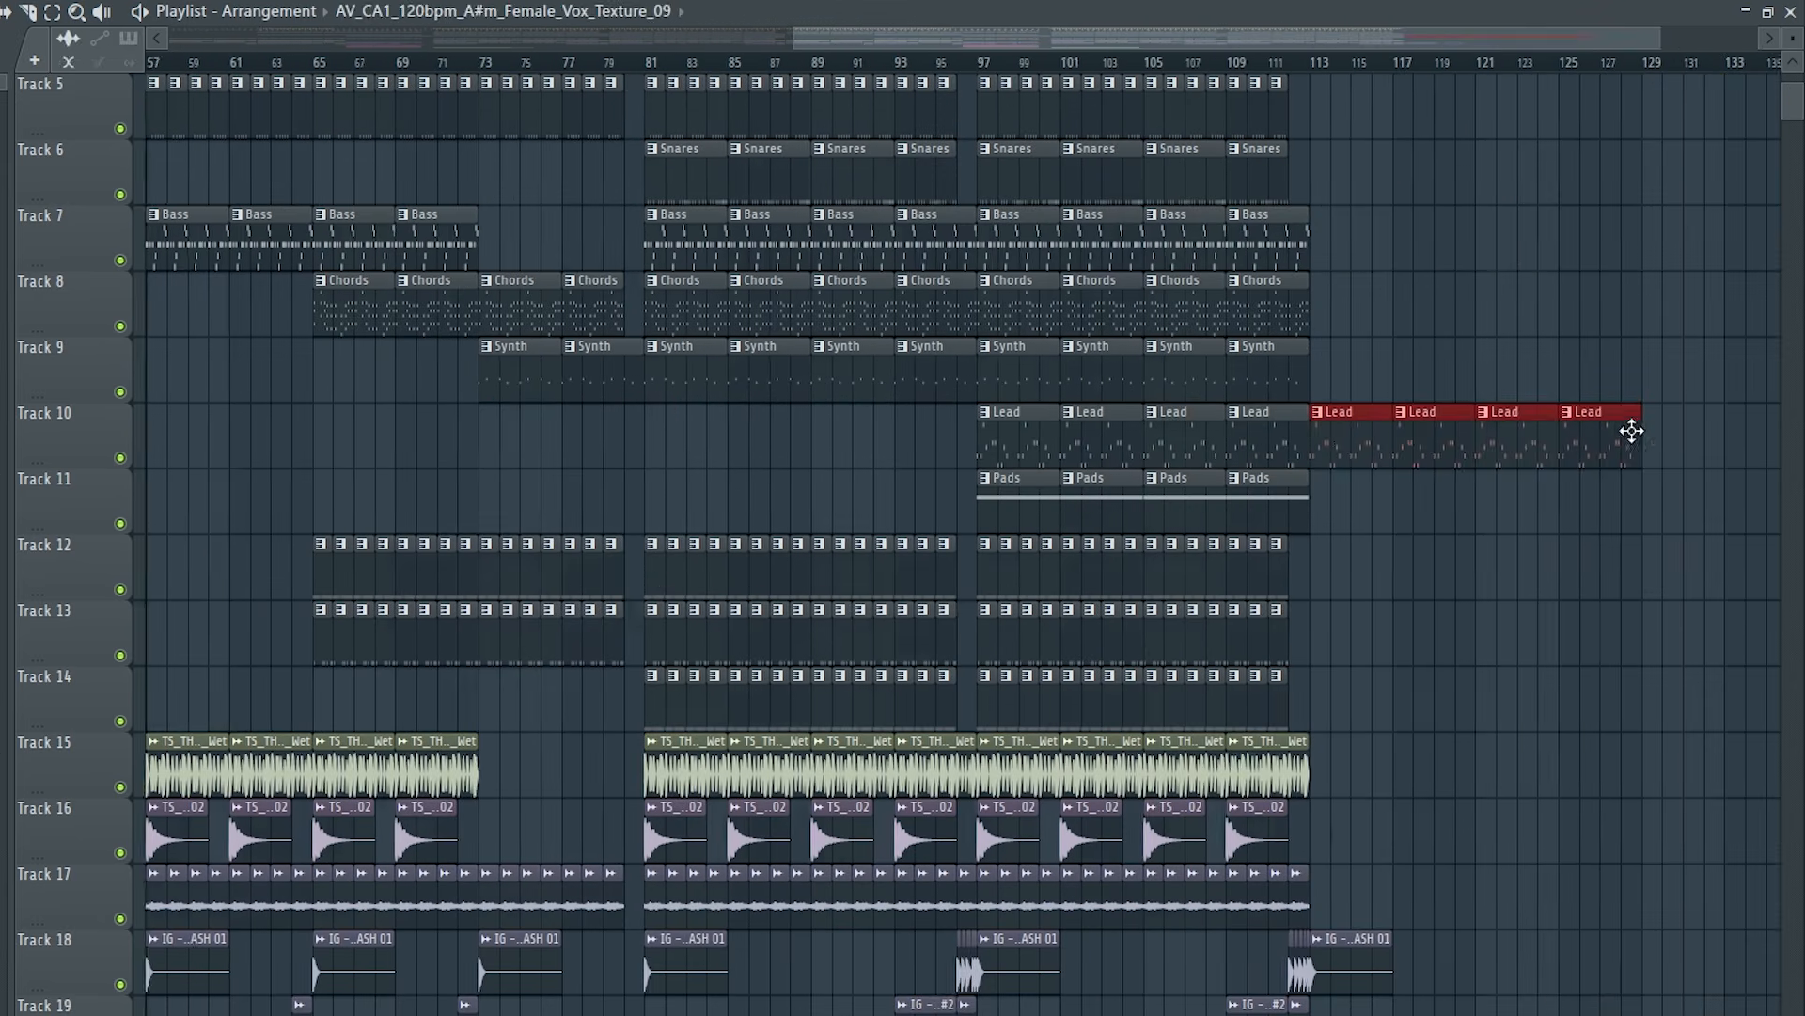
# Copy the Lead clips on track 10 to bar 73 and duplicate them so they run through bar 96.
pyautogui.moveTo(1632, 432); pyautogui.dragTo(476, 440)
pyautogui.hotkey('ctrl', 'b')
pyautogui.hotkey('ctrl', 'b')
pyautogui.hotkey('ctrl', 'b')
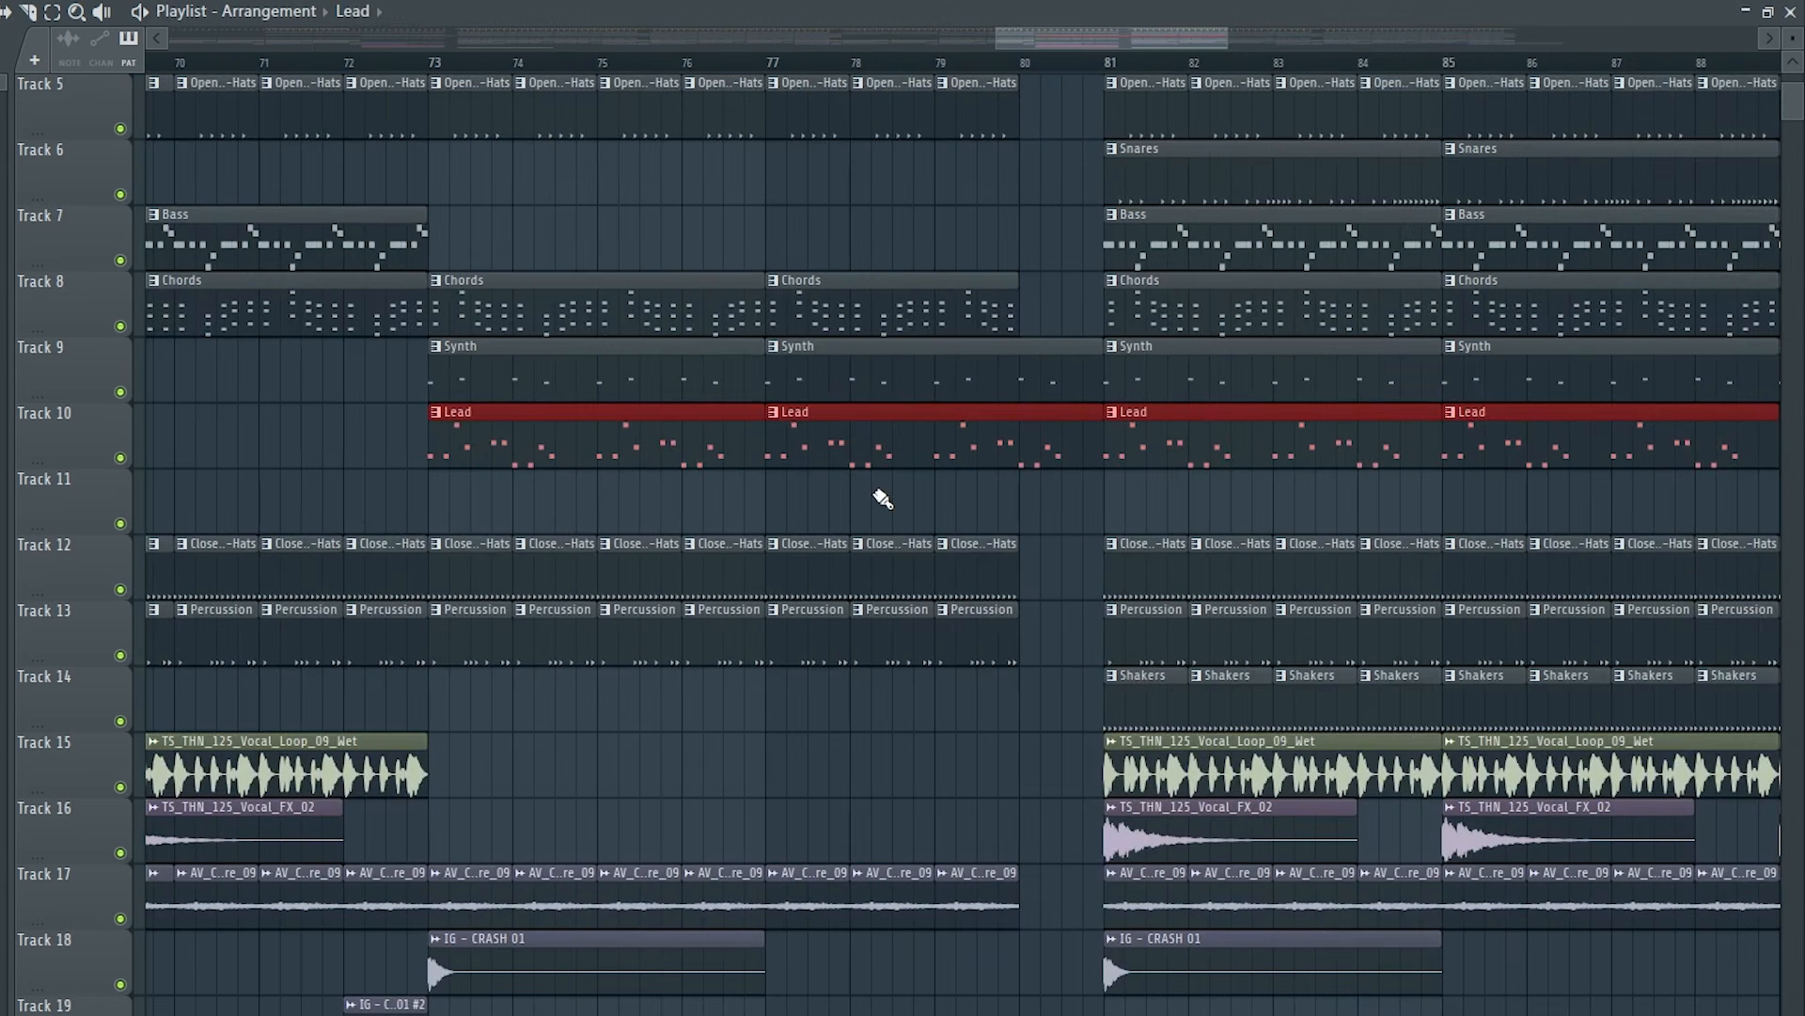
pyautogui.scroll(-3, 883, 496)
pyautogui.moveTo(1521, 532); pyautogui.dragTo(1080, 454)
pyautogui.hotkey('ctrl', 'b')
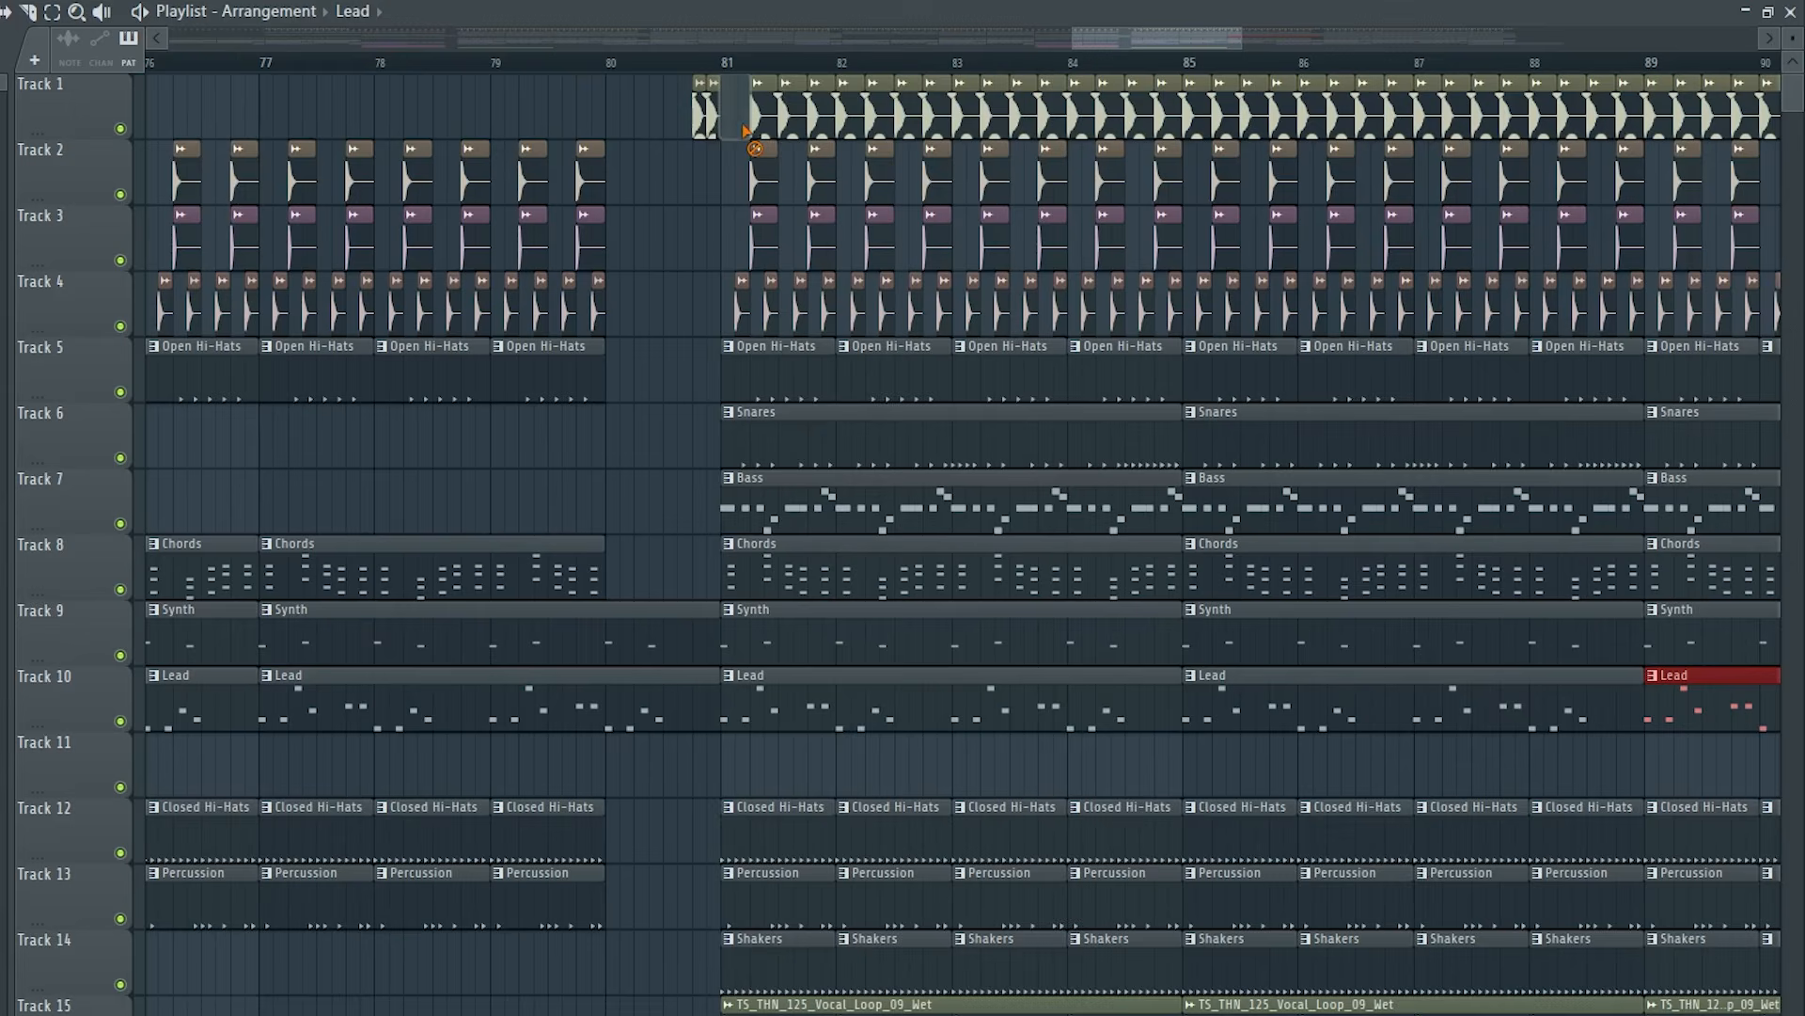
# Clear the drums, snares, bass and chords on tracks 1 to 8 from bars 81 and 82 so they start at bar 83.
pyautogui.moveTo(978, 105)
pyautogui.mouseDown()
pyautogui.moveTo(757, 161)
pyautogui.moveTo(939, 295)
pyautogui.moveTo(949, 451)
pyautogui.mouseUp()
pyautogui.moveTo(729, 513); pyautogui.dragTo(952, 513)
pyautogui.moveTo(724, 593); pyautogui.dragTo(948, 590)
pyautogui.moveTo(950, 590); pyautogui.dragTo(958, 590)
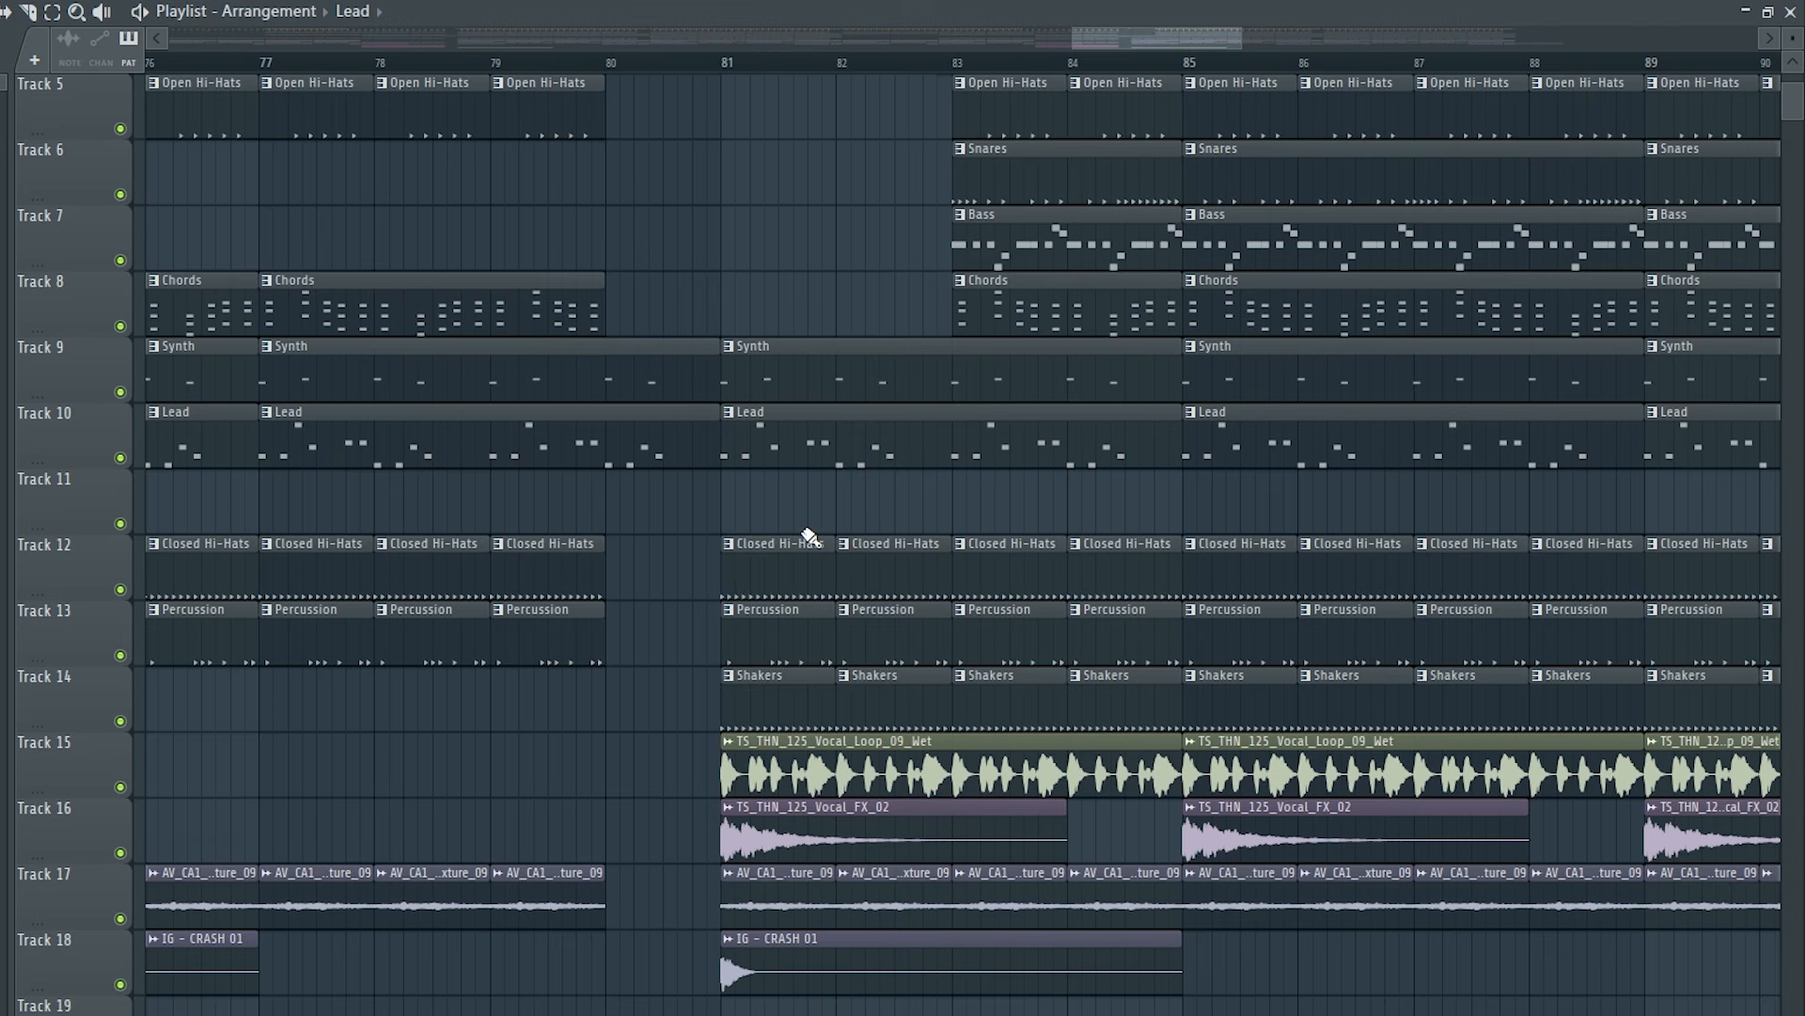
# Clear bars 81 and 82 of the closed hi-hats, percussion, shakers, vocal loop, vocal FX and vocal texture so they start at bar 83.
pyautogui.moveTo(806, 539)
pyautogui.mouseDown()
pyautogui.moveTo(892, 570)
pyautogui.moveTo(850, 717)
pyautogui.mouseUp()
pyautogui.moveTo(726, 792); pyautogui.dragTo(953, 774)
pyautogui.scroll(-4, 955, 771)
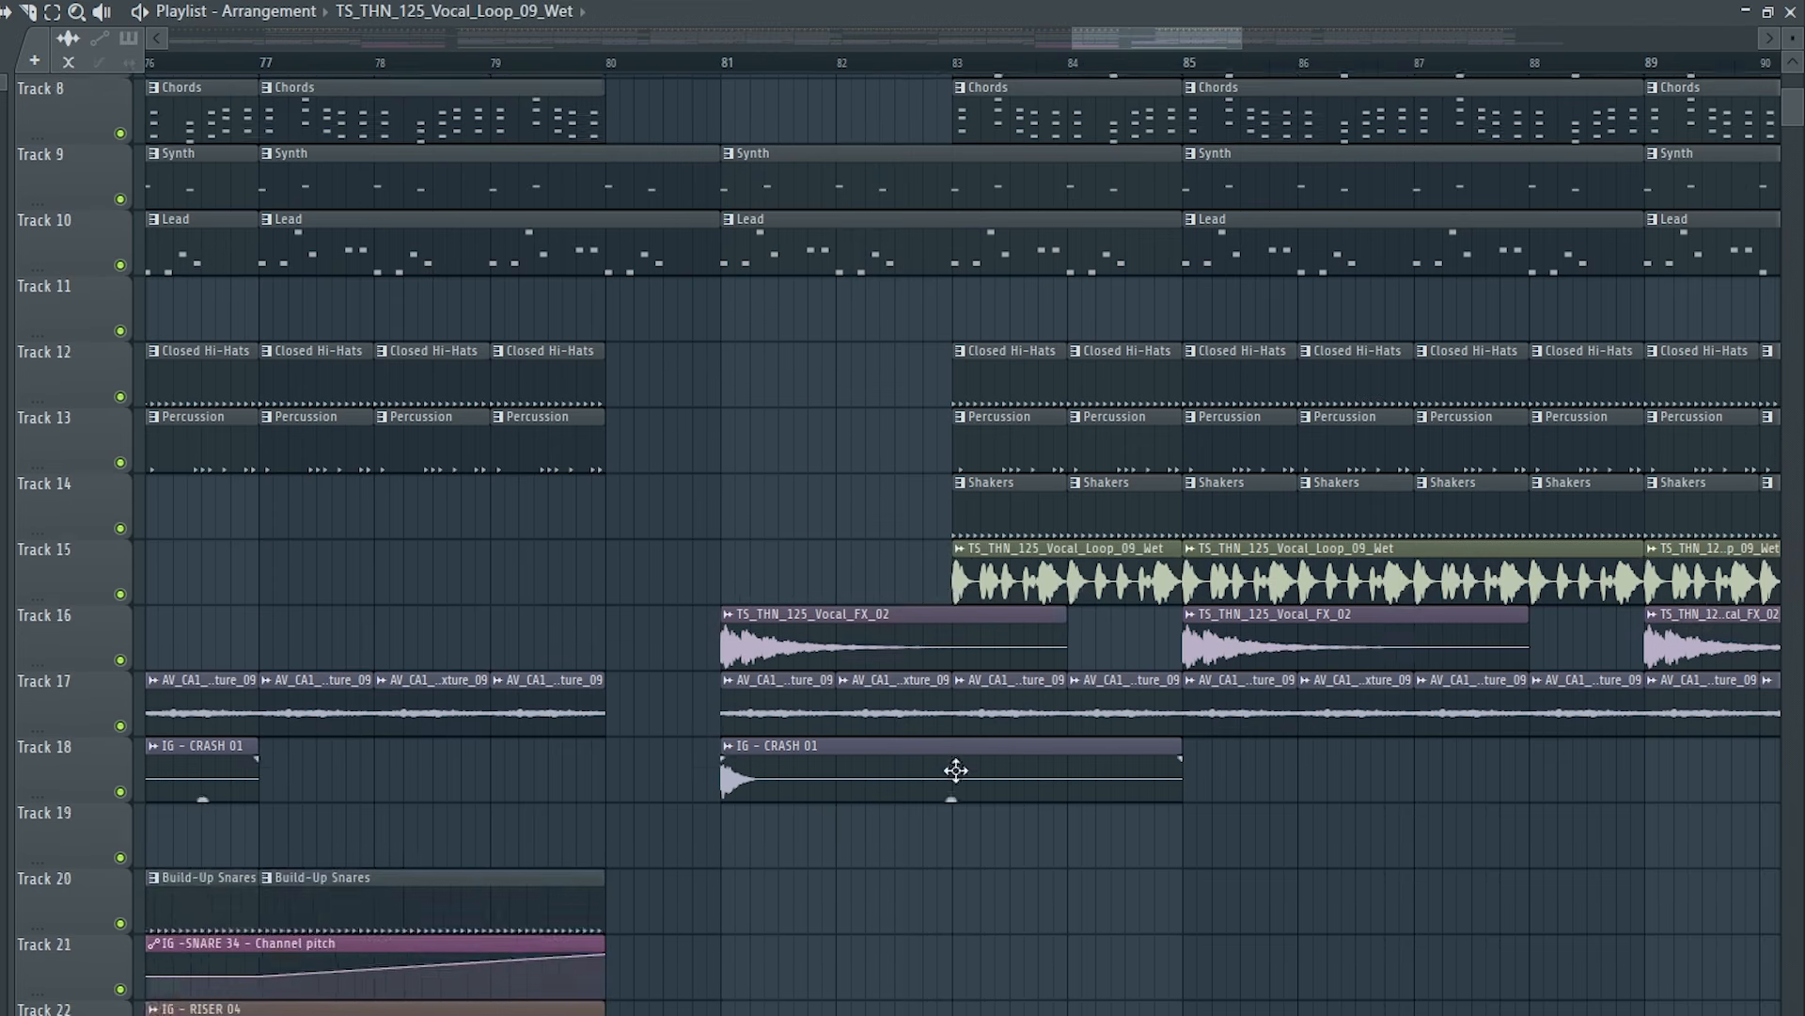
pyautogui.scroll(-3, 956, 770)
pyautogui.scroll(1, 1294, 697)
pyautogui.moveTo(913, 553)
pyautogui.mouseDown()
pyautogui.moveTo(842, 558)
pyautogui.moveTo(914, 572)
pyautogui.mouseUp()
pyautogui.rightClick(742, 640)
pyautogui.rightClick(797, 640)
# Move the IG - CRASH 01 and IG - DOWNLIFTER 10 clips from bar 81 to bar 83.
pyautogui.moveTo(771, 698); pyautogui.dragTo(918, 696)
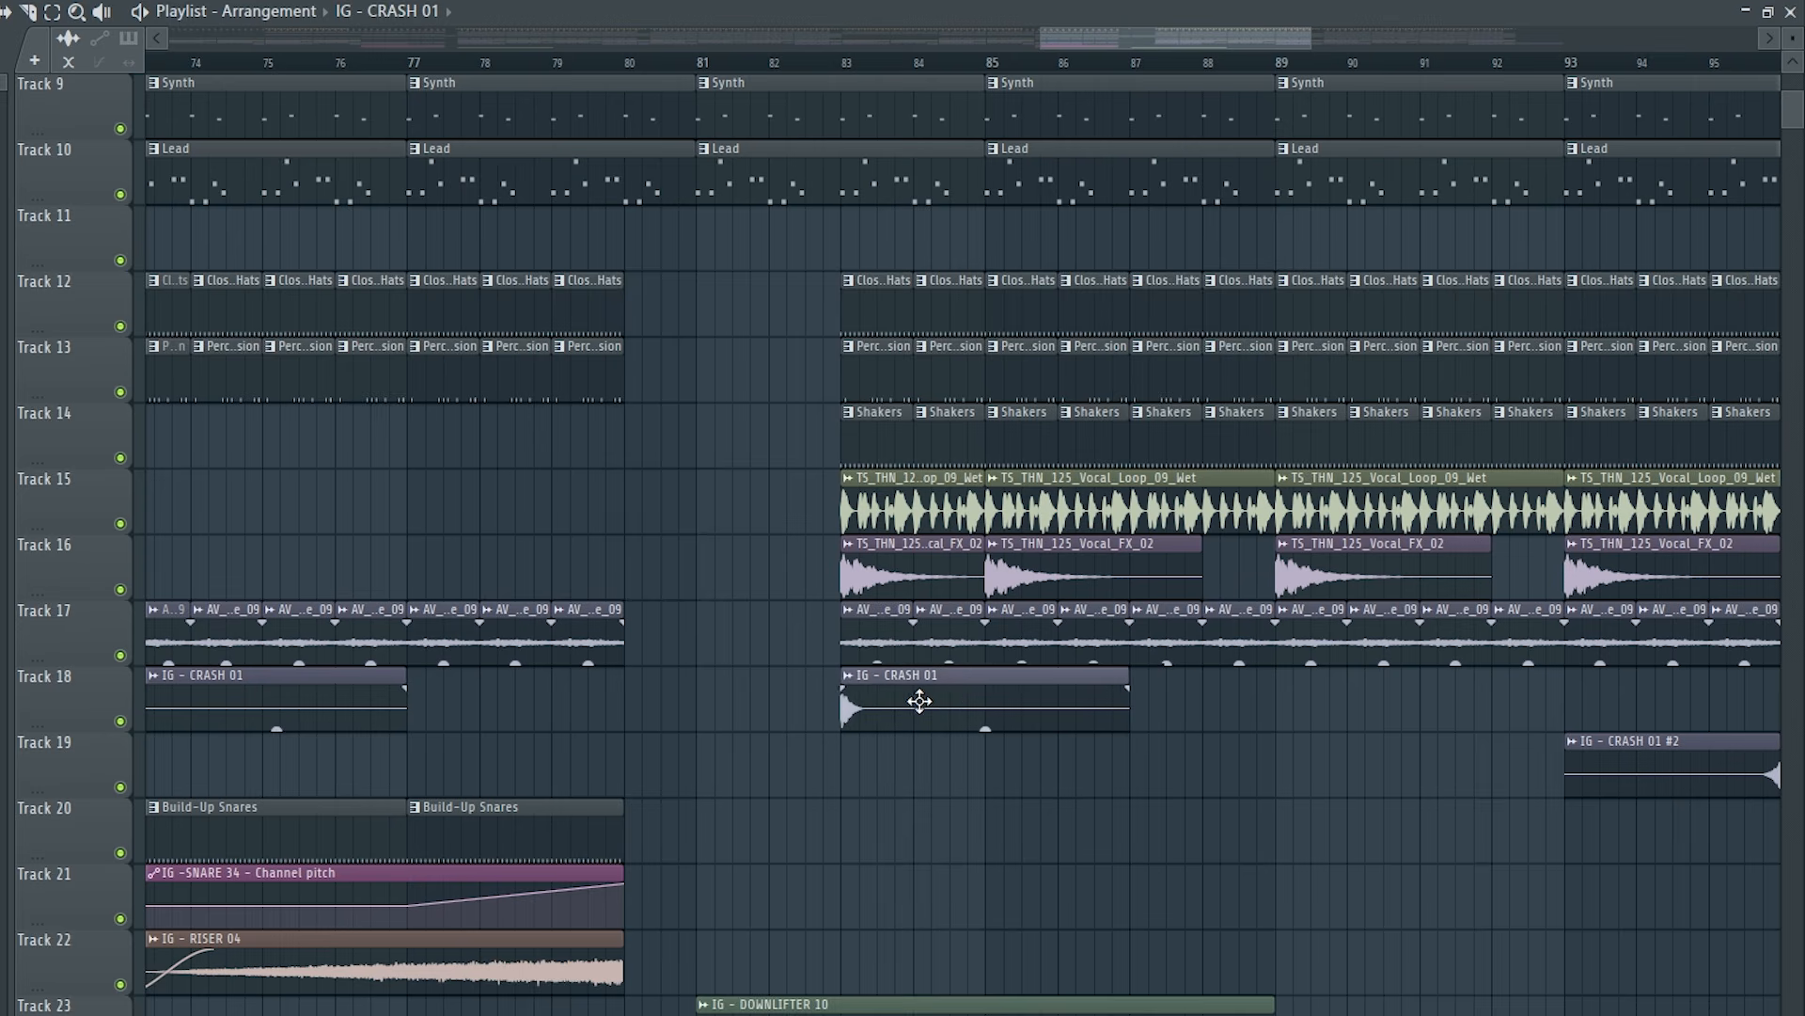
pyautogui.moveTo(847, 1006); pyautogui.dragTo(991, 1008)
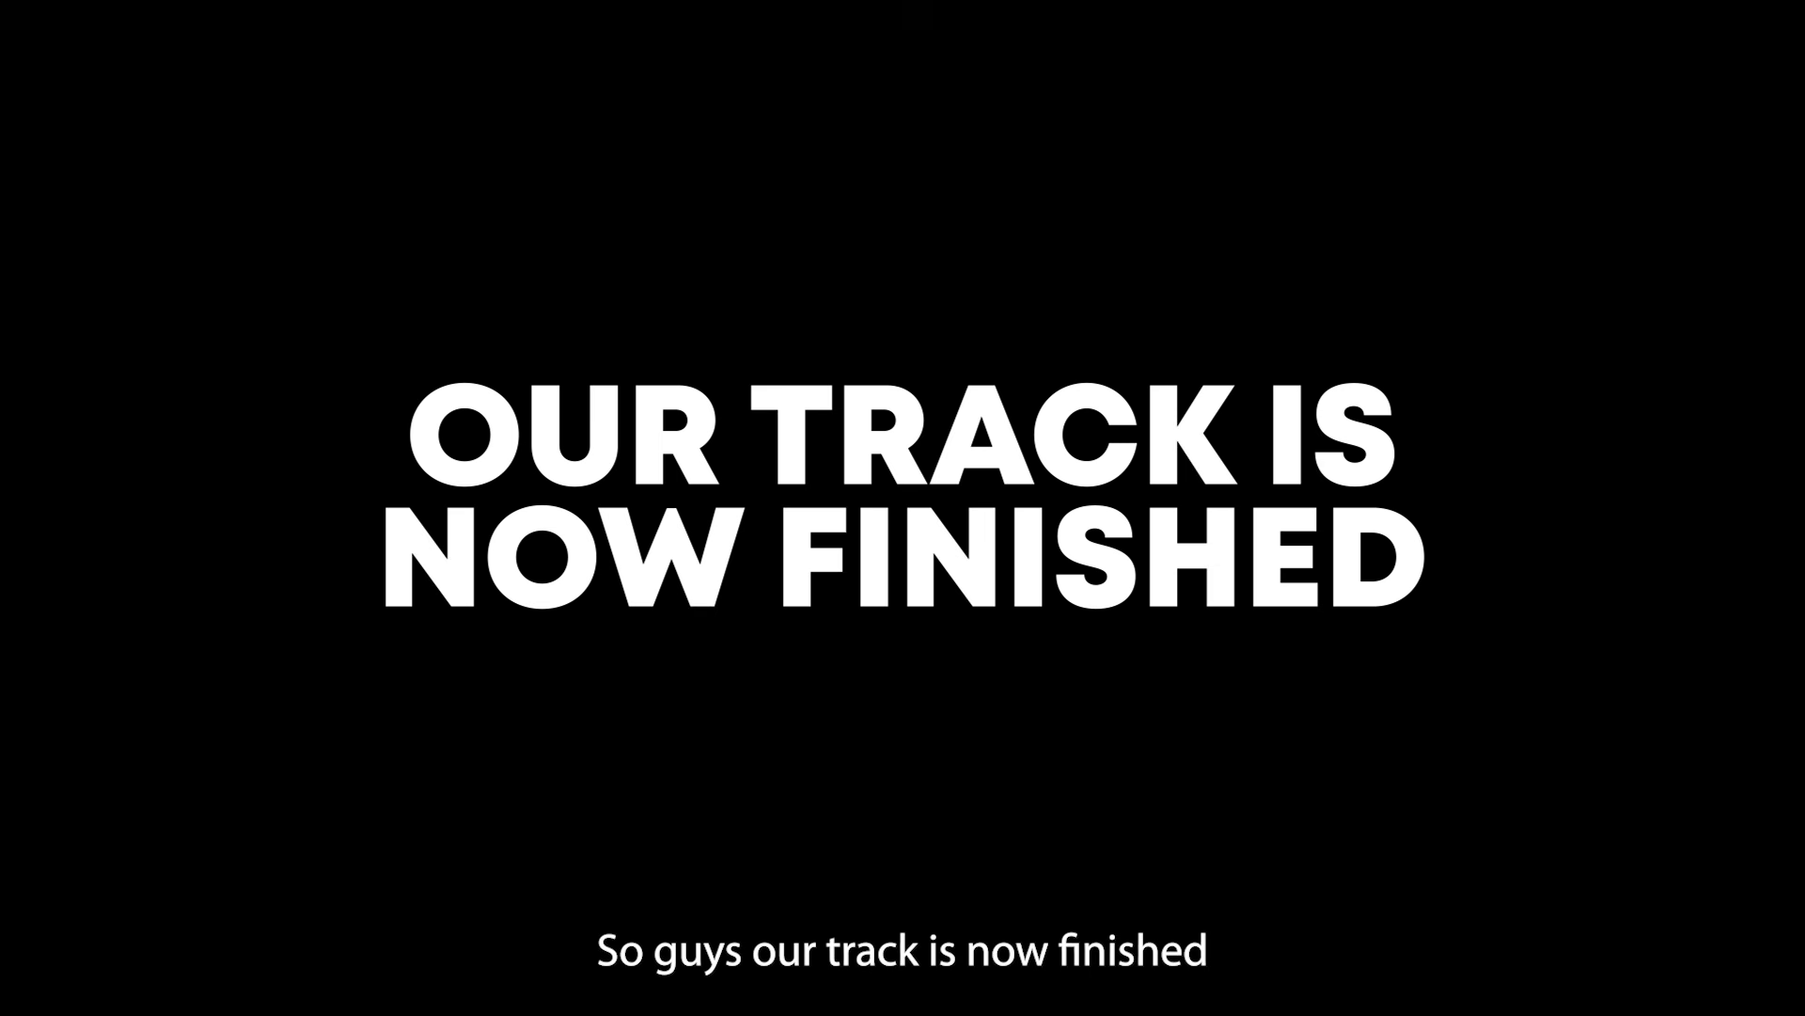